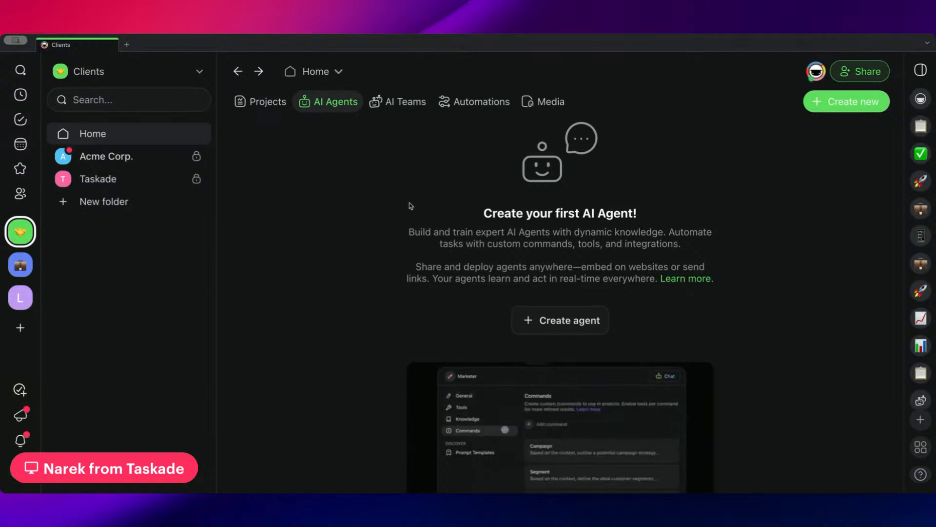
Go to Automations, start a blank Untitled automation from scratch and list its triggers.
left_click(479, 102)
left_click(567, 304)
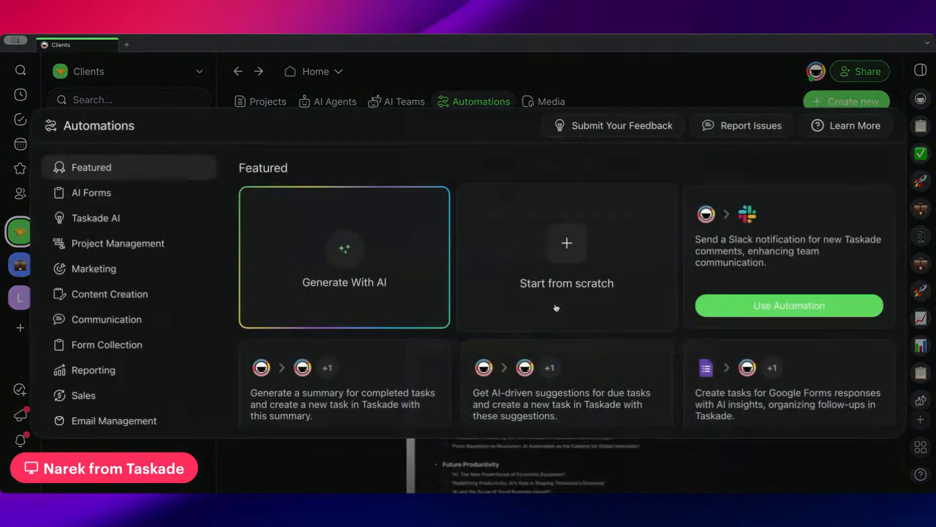
left_click(558, 271)
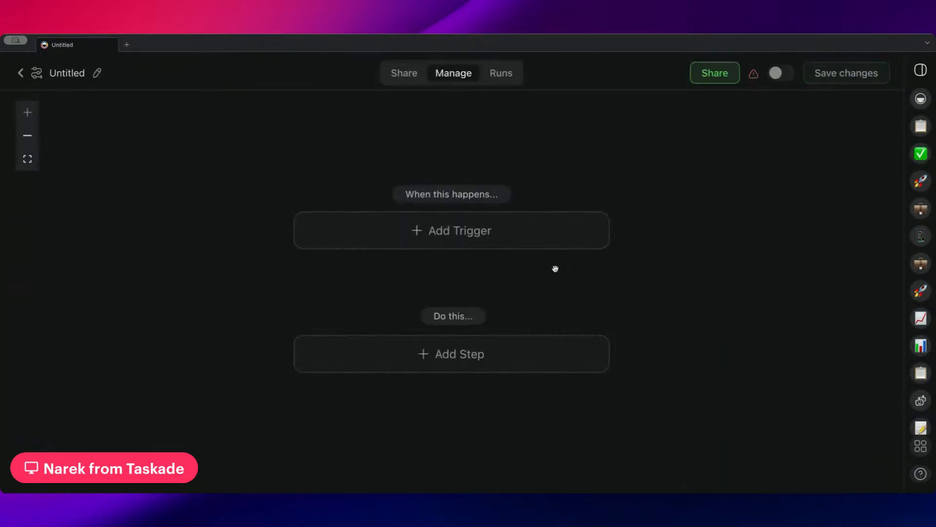
left_click(436, 242)
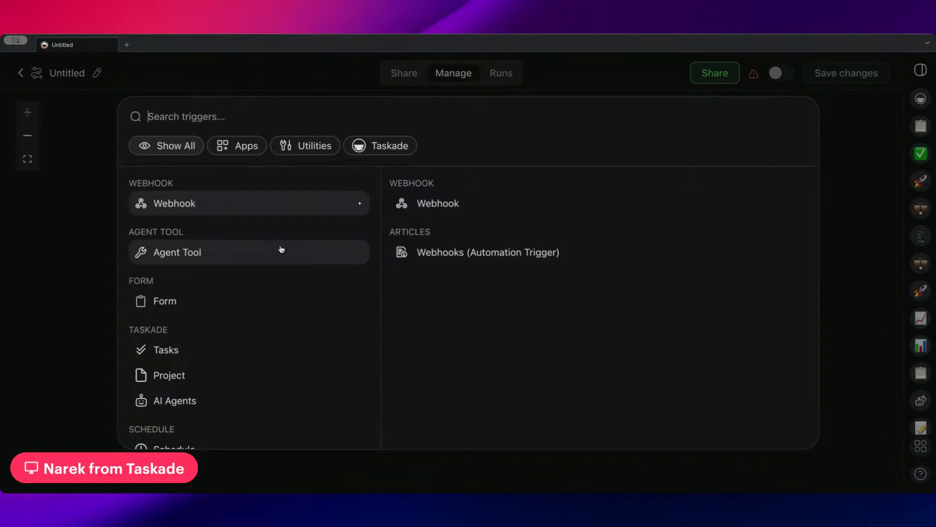
Browse the Apps triggers, looking at the Slack and Gmail options.
scroll(282, 260, "down", 5)
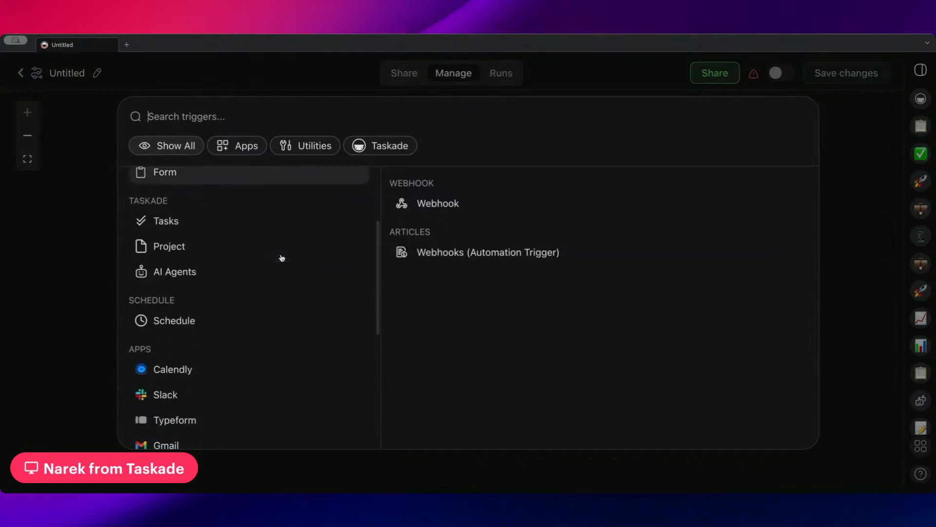
scroll(282, 259, "up", 5)
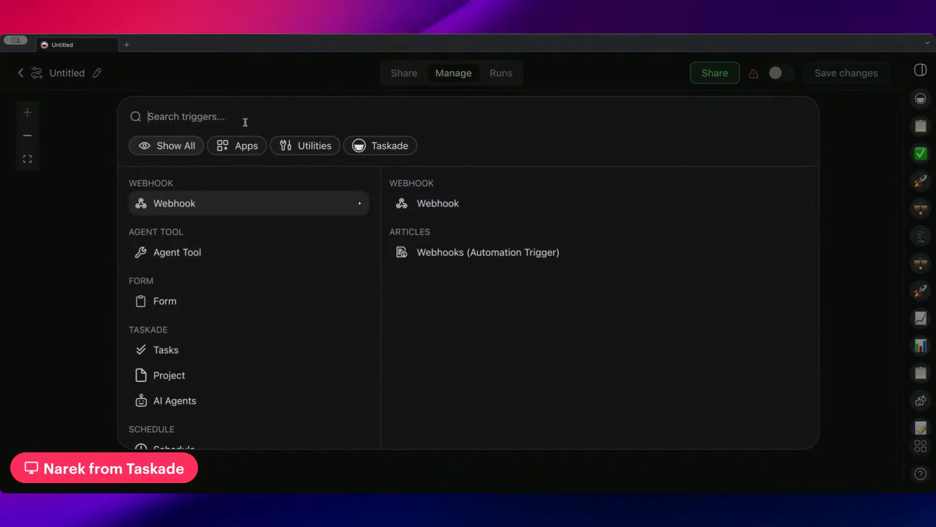
left_click(246, 147)
scroll(236, 213, "down", 2)
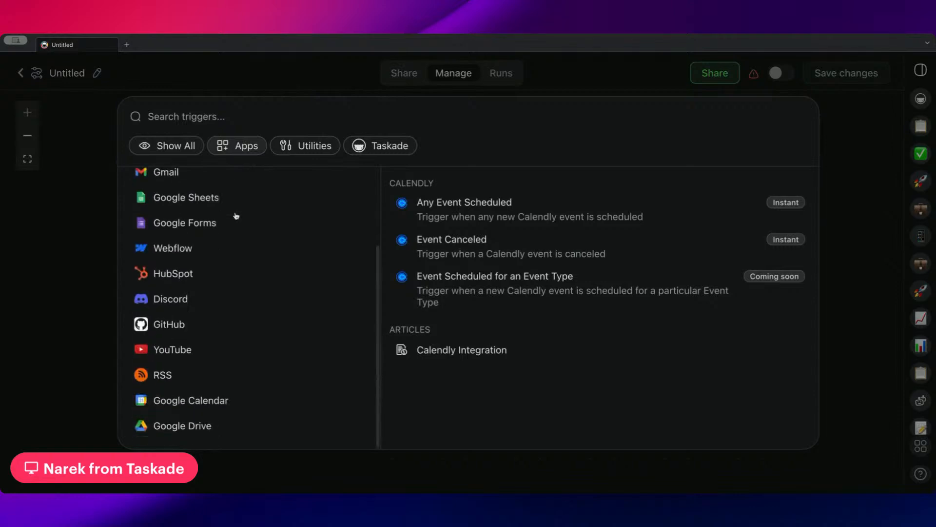
scroll(236, 213, "up", 2)
scroll(236, 213, "down", 2)
scroll(215, 218, "up", 2)
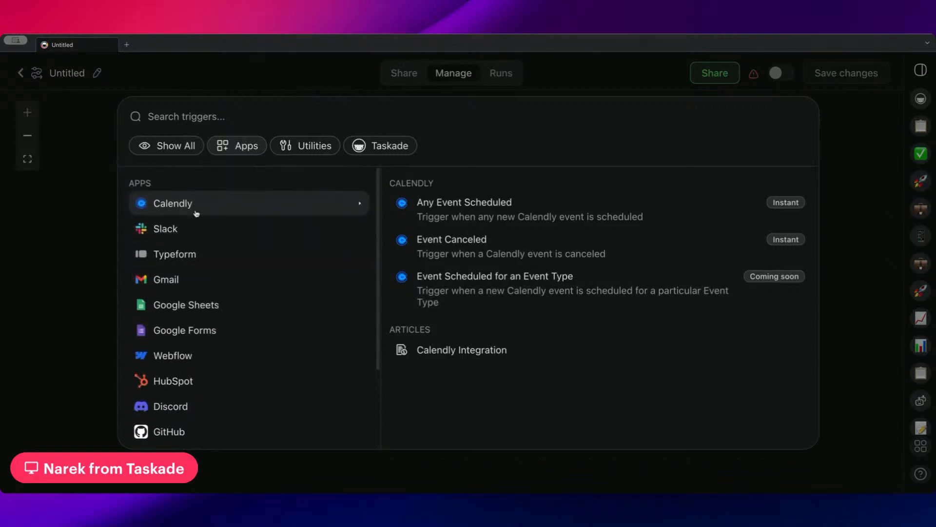
left_click(219, 239)
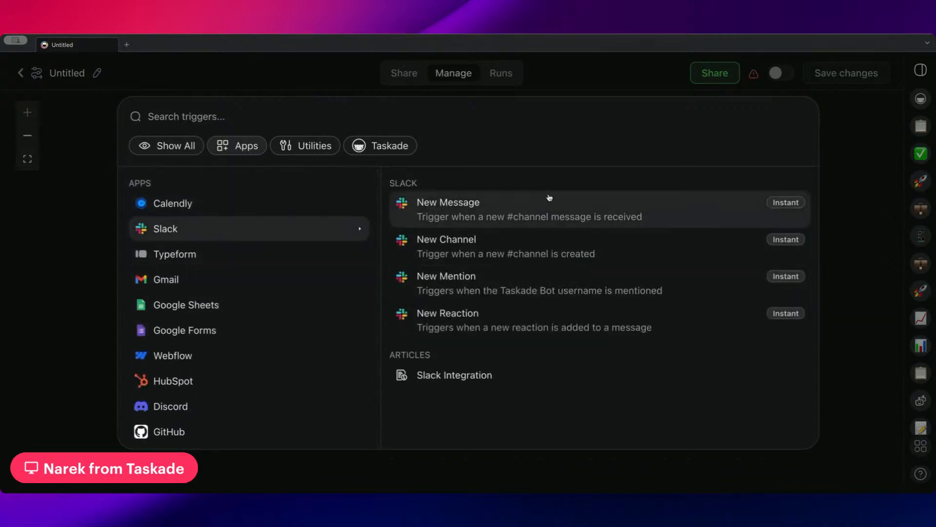
left_click(205, 277)
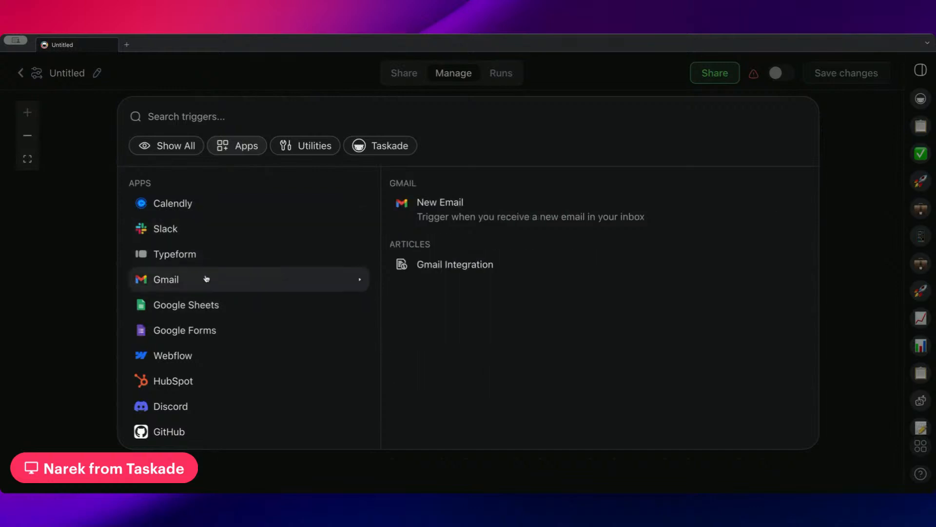
Filter the trigger list to Utilities: Webhook, Agent Tool, Form and Schedule.
scroll(259, 272, "down", 2)
scroll(230, 245, "down", 2)
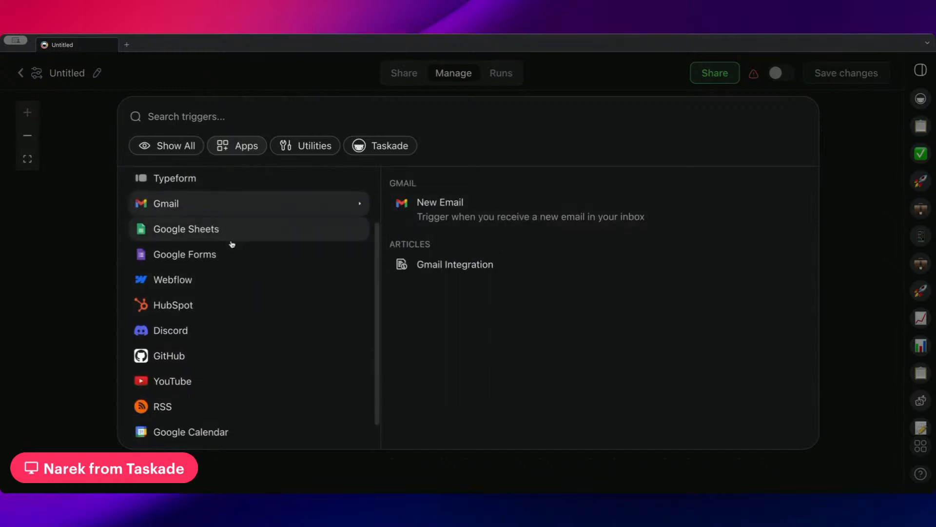
scroll(230, 245, "up", 3)
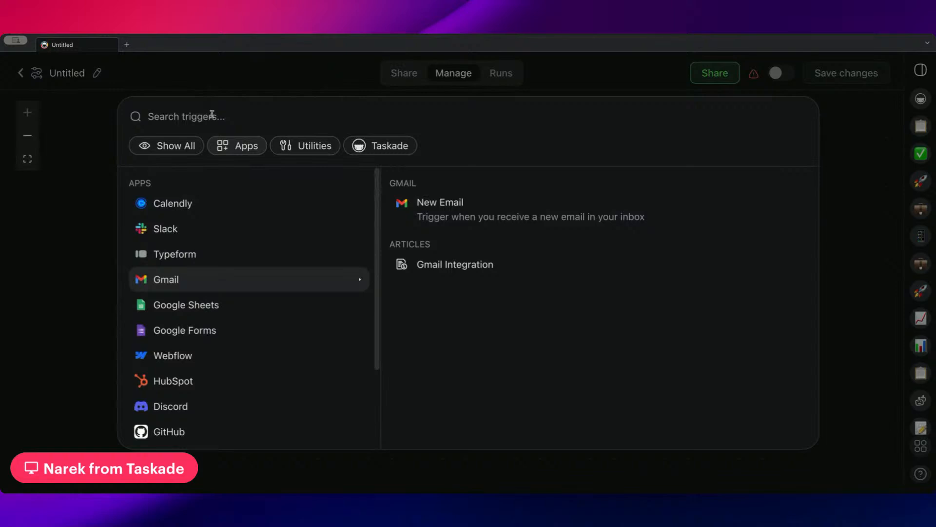
scroll(228, 298, "down", 3)
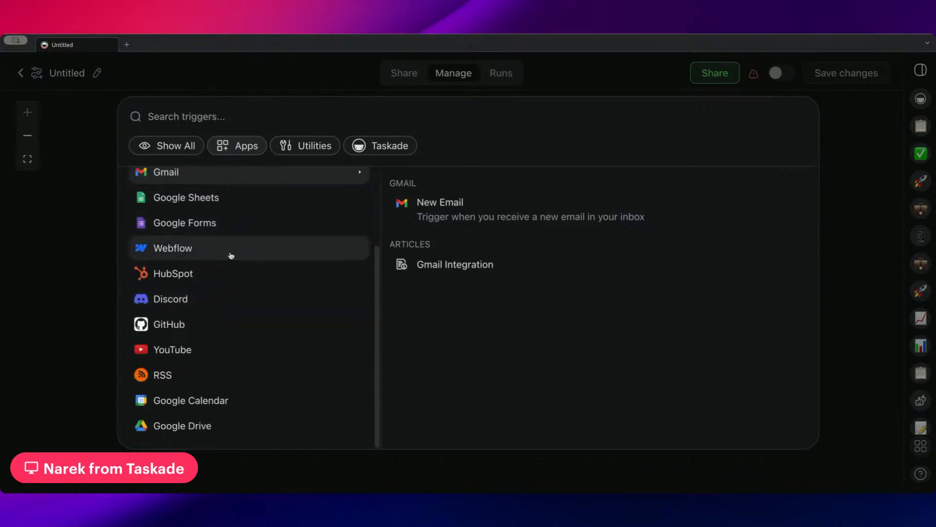
scroll(234, 279, "up", 3)
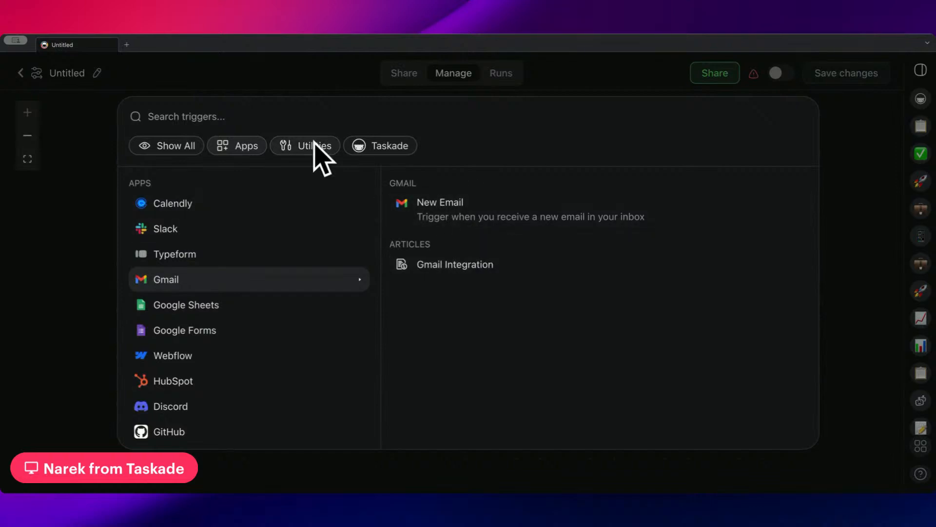
left_click(295, 152)
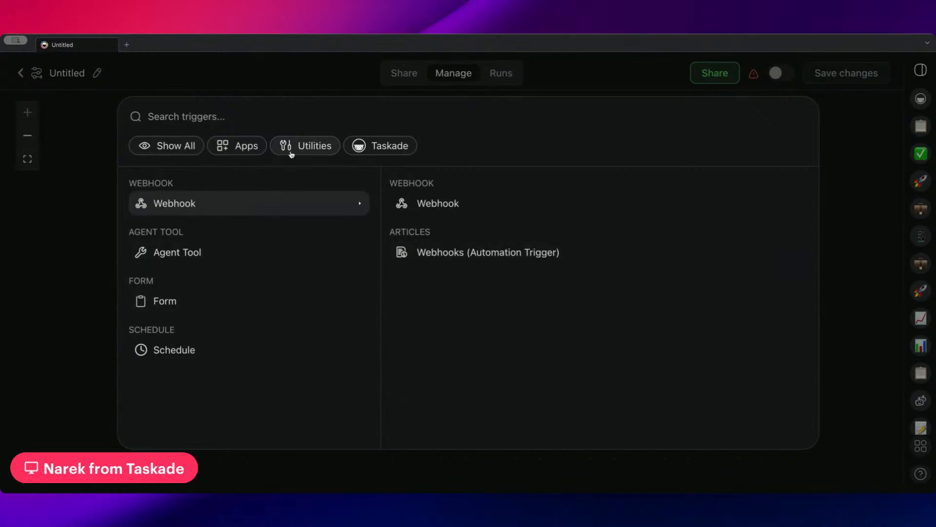
Filter triggers to Taskade's own, then show all categories again.
left_click(396, 151)
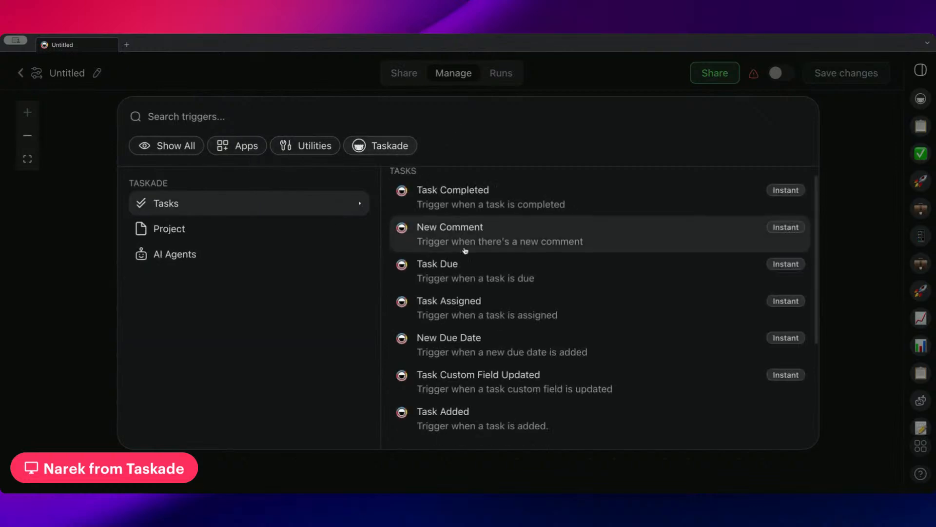
scroll(471, 229, "down", 4)
scroll(495, 254, "up", 4)
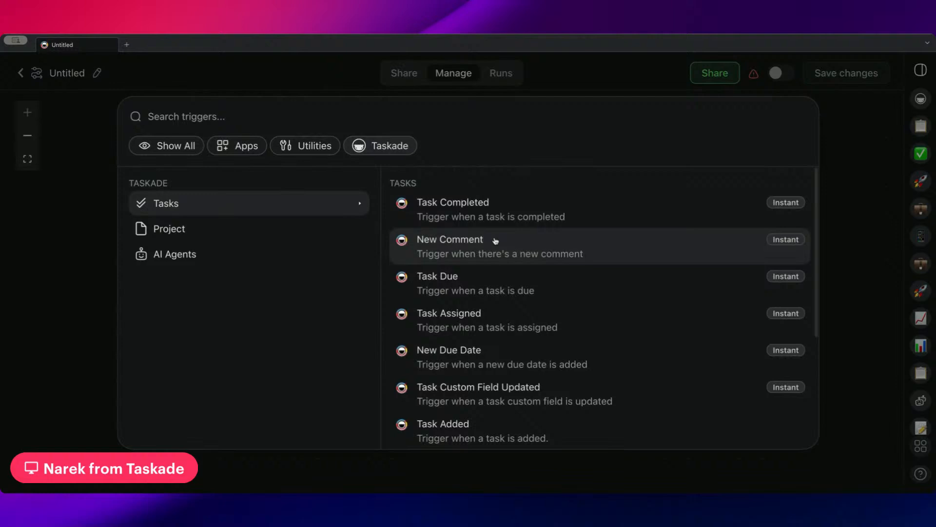
left_click(181, 142)
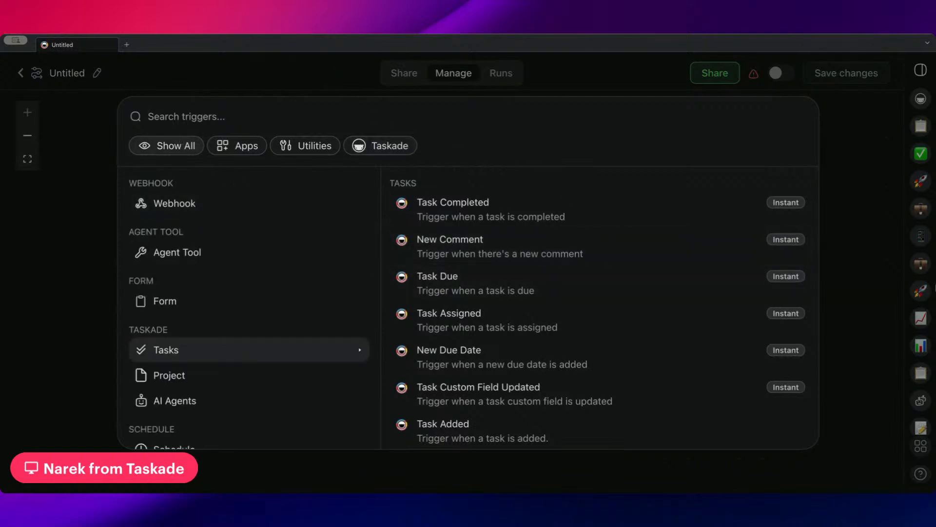
Search triggers for 'Task', view the Projects and AI Agents results, then clear the search.
type("Task")
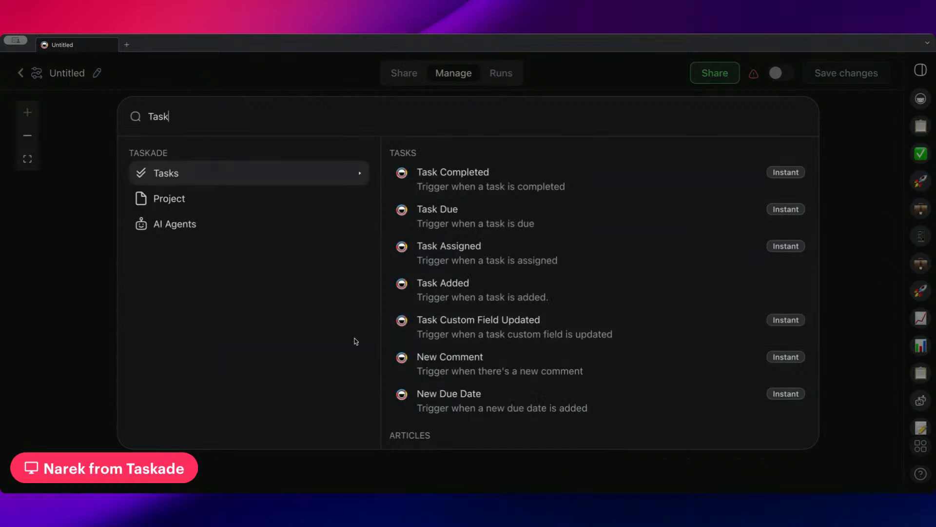
scroll(485, 265, "down", 3)
scroll(481, 250, "up", 3)
left_click(318, 205)
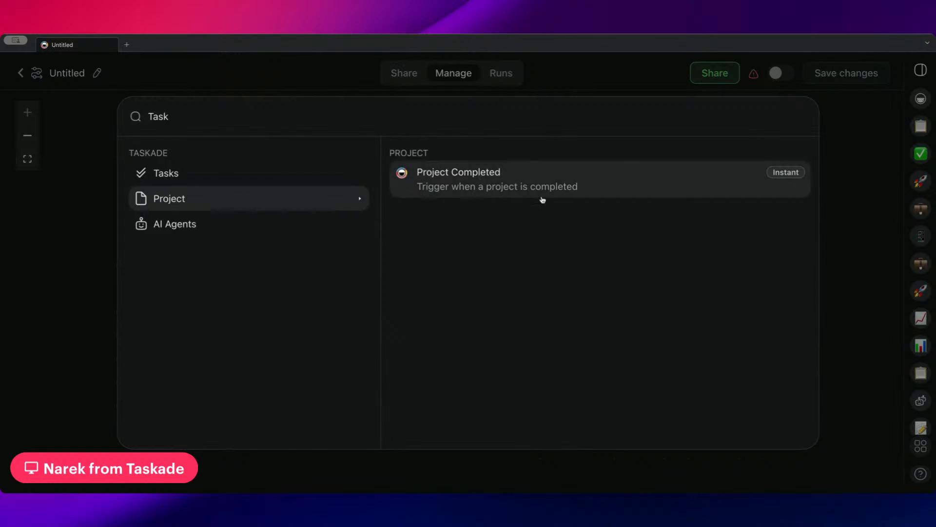
left_click(287, 219)
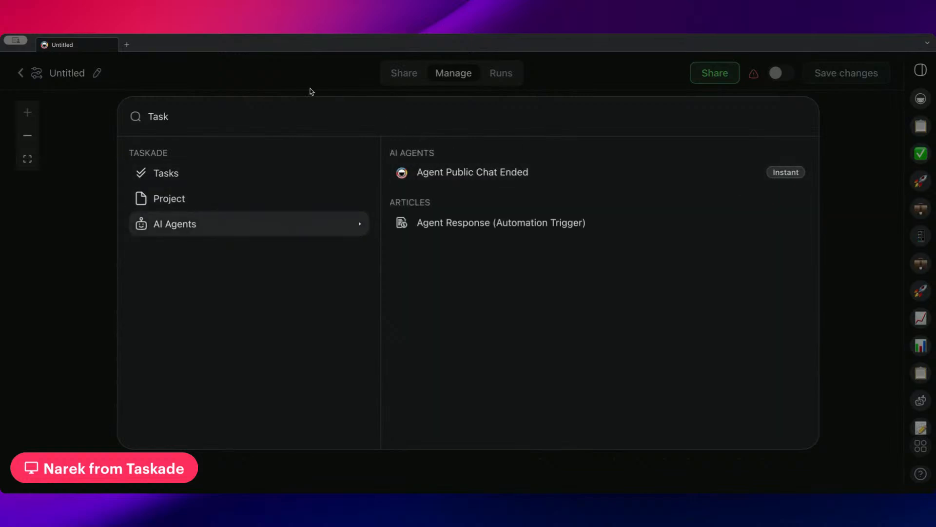
double_click(296, 120)
key("BackSpace")
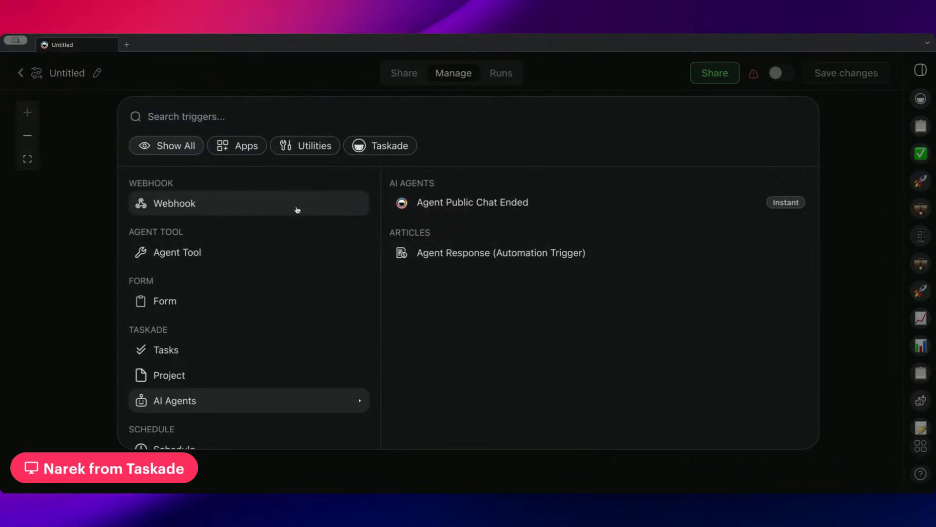
Close the trigger picker without choosing any trigger.
mouse_move(296, 209)
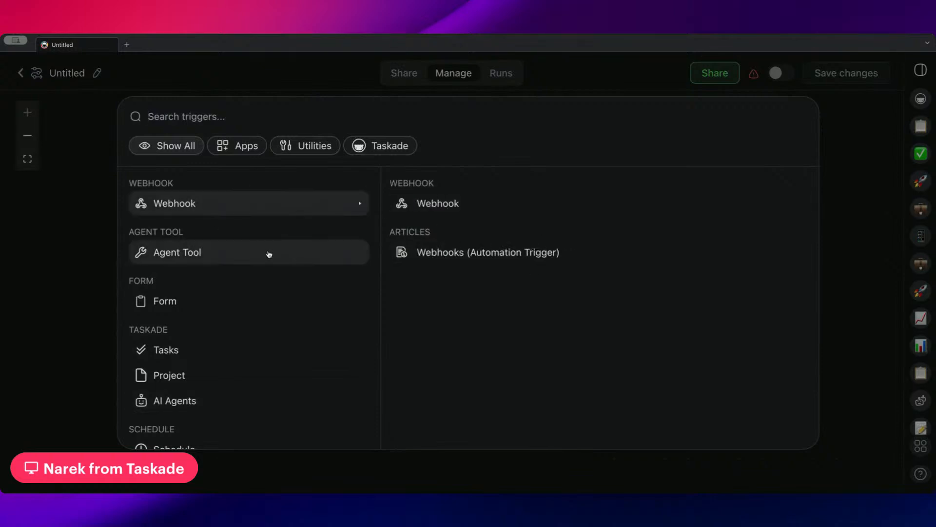
scroll(268, 252, "down", 3)
scroll(267, 253, "up", 3)
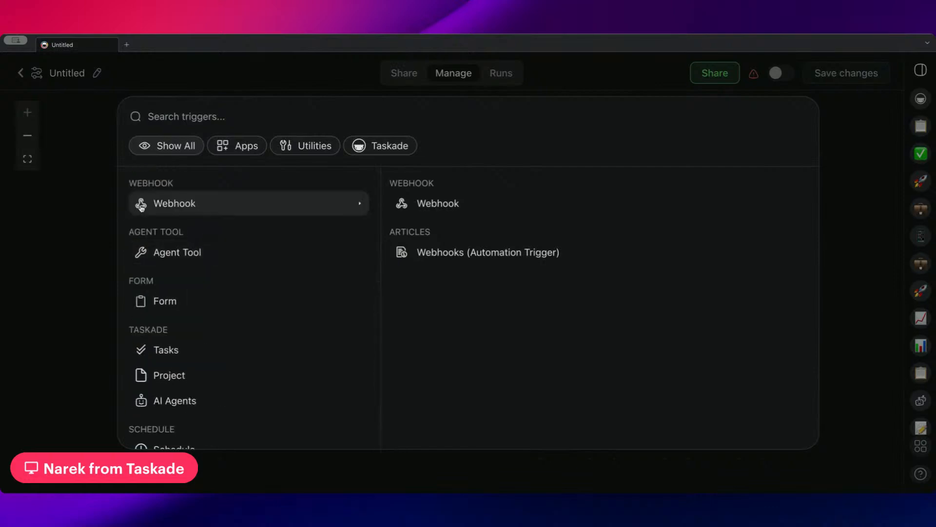
scroll(181, 244, "down", 2)
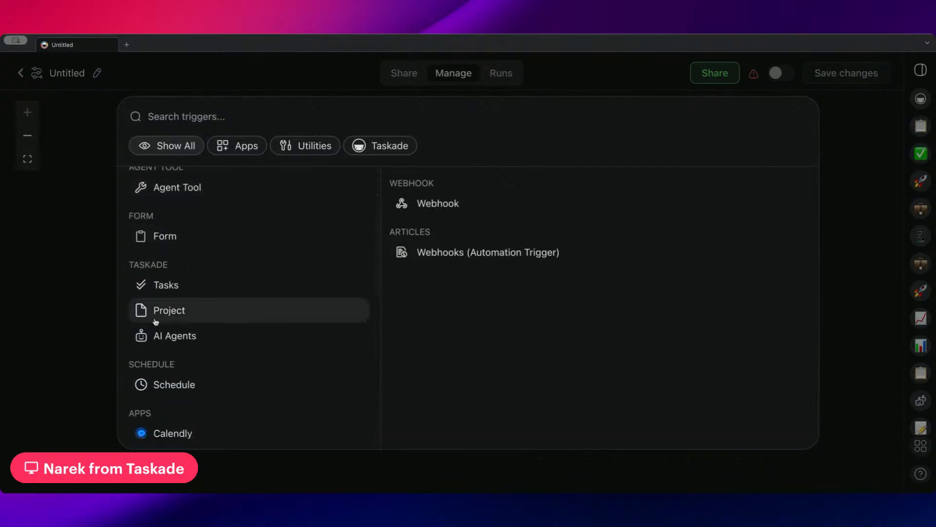
scroll(166, 297, "down", 2)
mouse_move(175, 305)
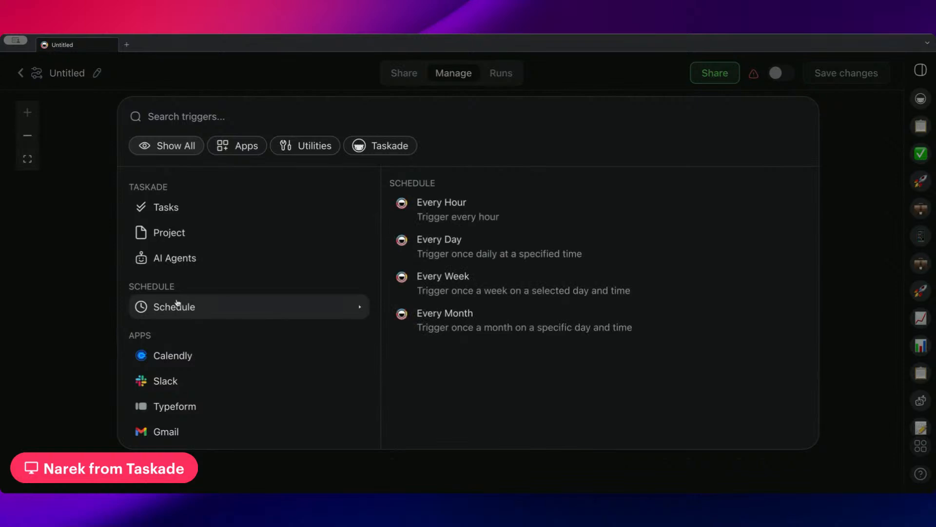
scroll(206, 260, "up", 1)
scroll(205, 260, "up", 2)
scroll(209, 262, "down", 2)
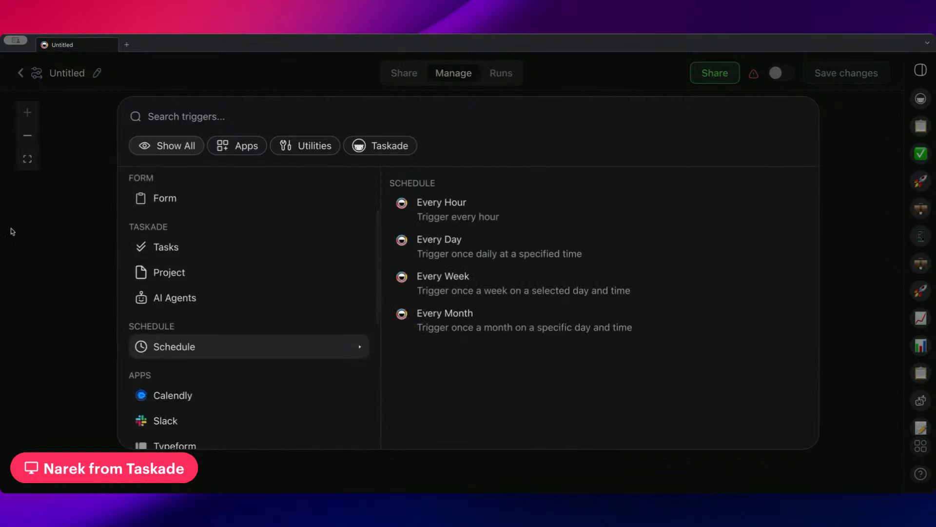
left_click(501, 89)
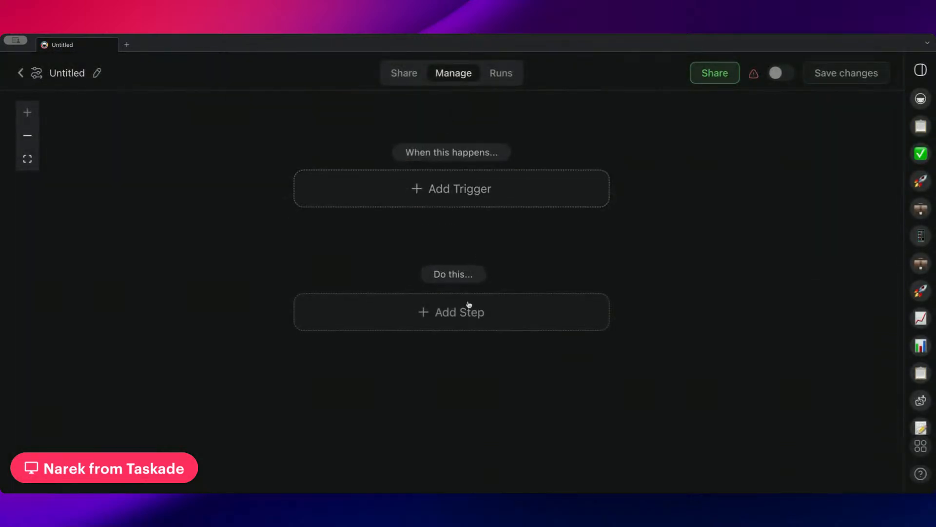
Open the step's action picker and filter it to Flow Control and Utilities actions.
left_click(469, 308)
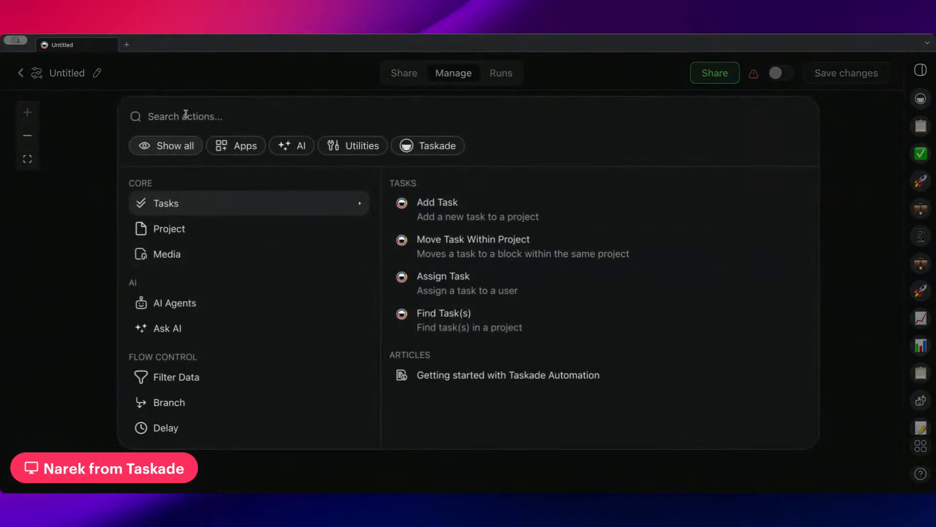
scroll(209, 265, "down", 2)
scroll(177, 288, "down", 1)
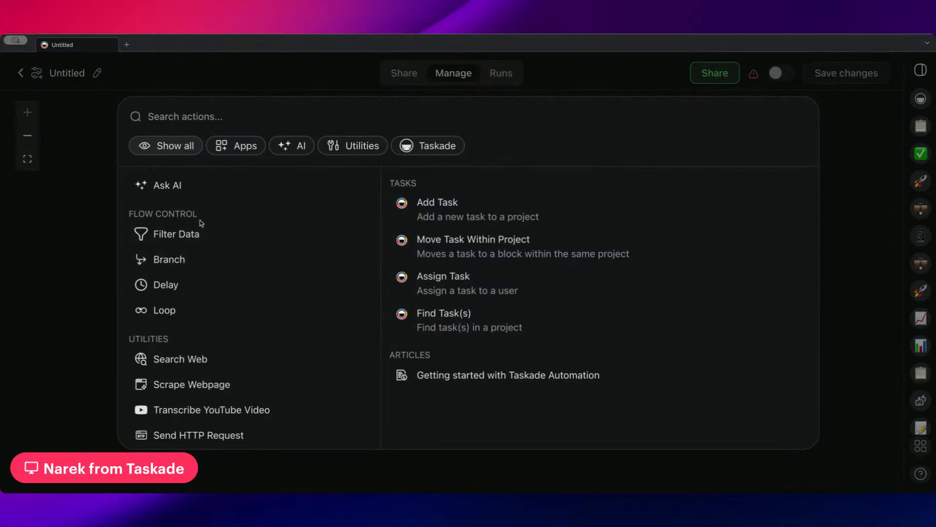
left_click_drag(128, 213, 203, 215)
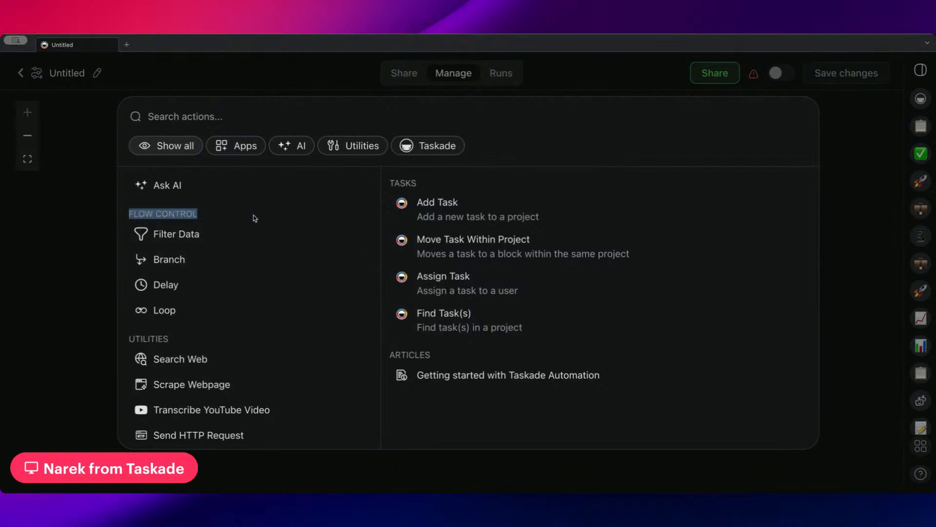
left_click(330, 151)
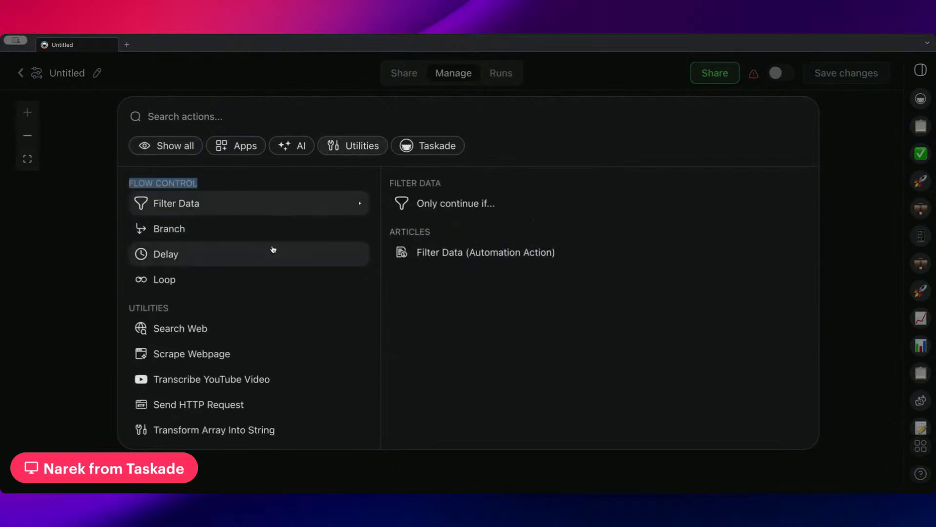
scroll(265, 239, "down", 1)
left_click(209, 183)
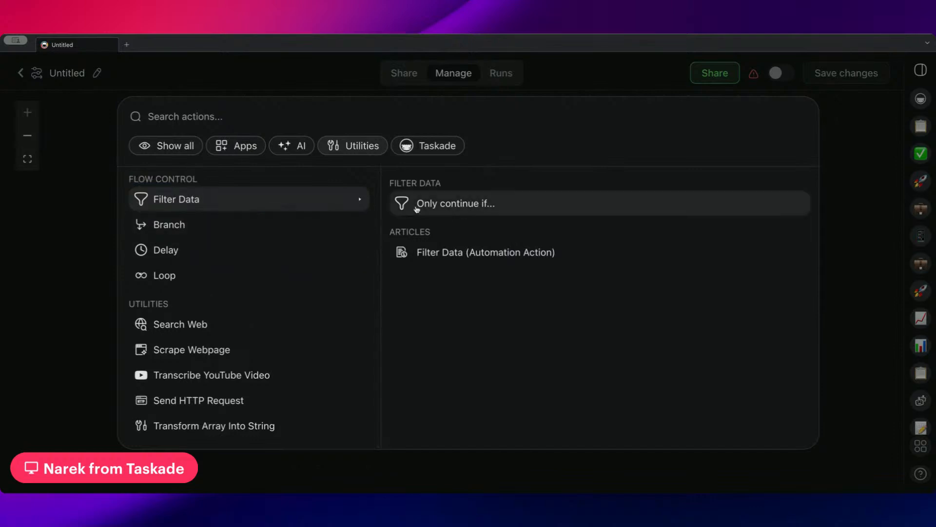
Preview Delay, Loop, Search Web, Scrape Webpage and Transcribe YouTube Video, then filter to AI.
left_click(190, 251)
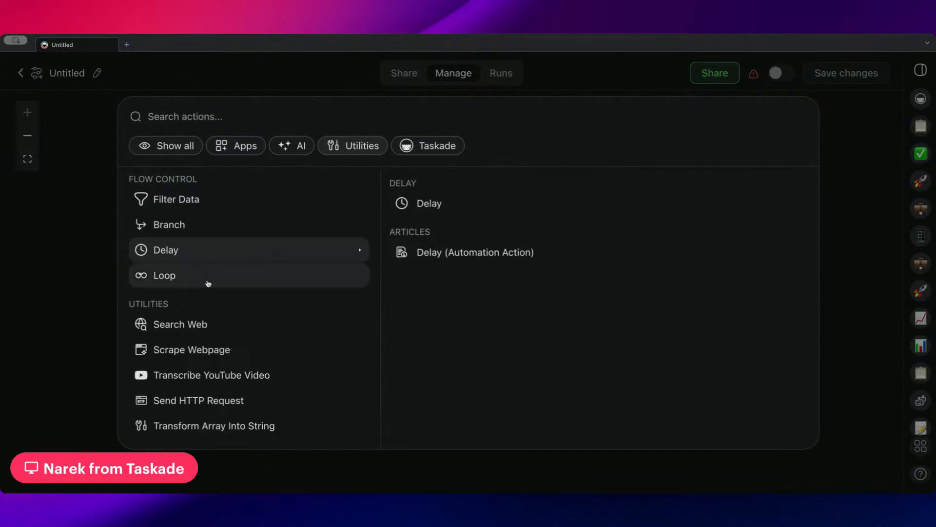
left_click(192, 276)
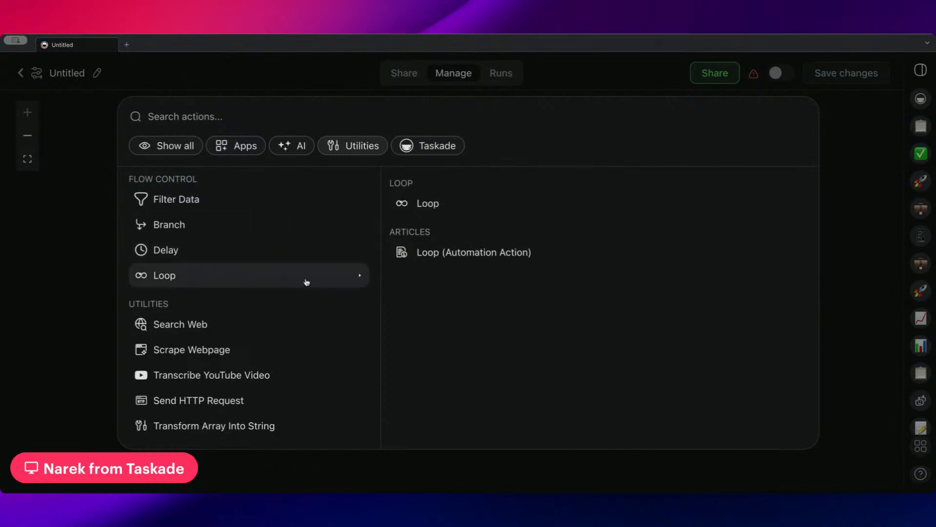
left_click(261, 335)
left_click(247, 359)
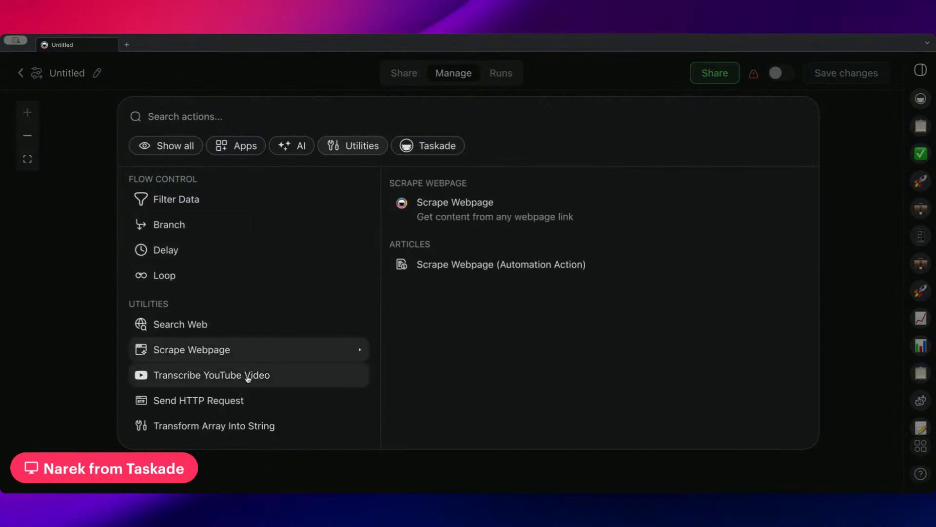
left_click(291, 372)
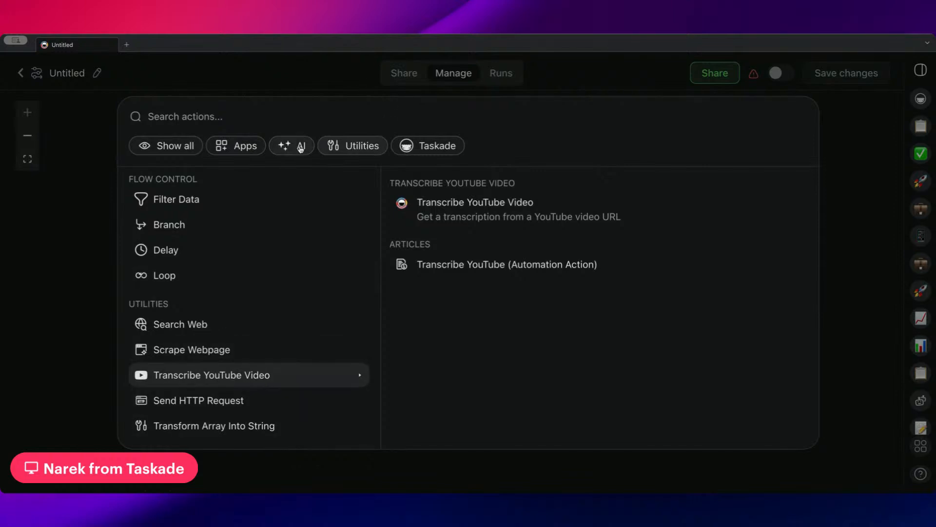
left_click(299, 146)
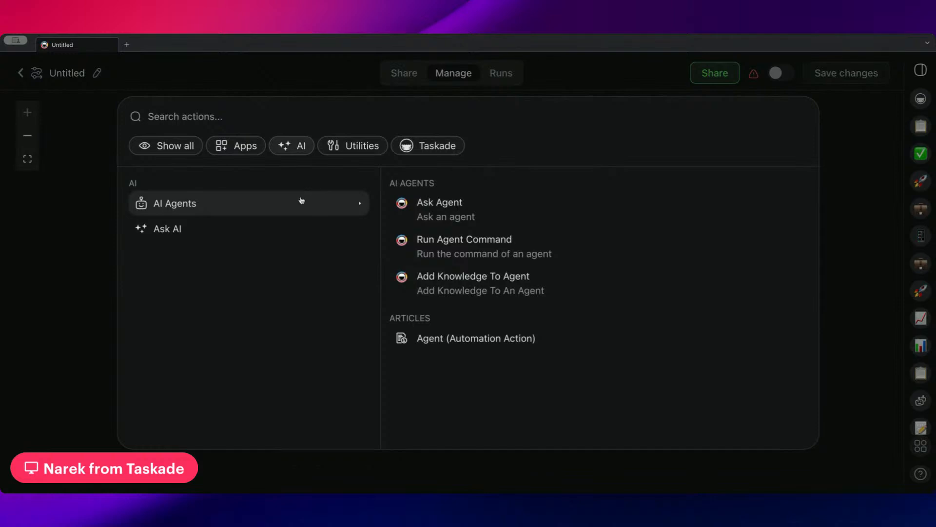
Browse the actions available from connected apps.
mouse_move(309, 236)
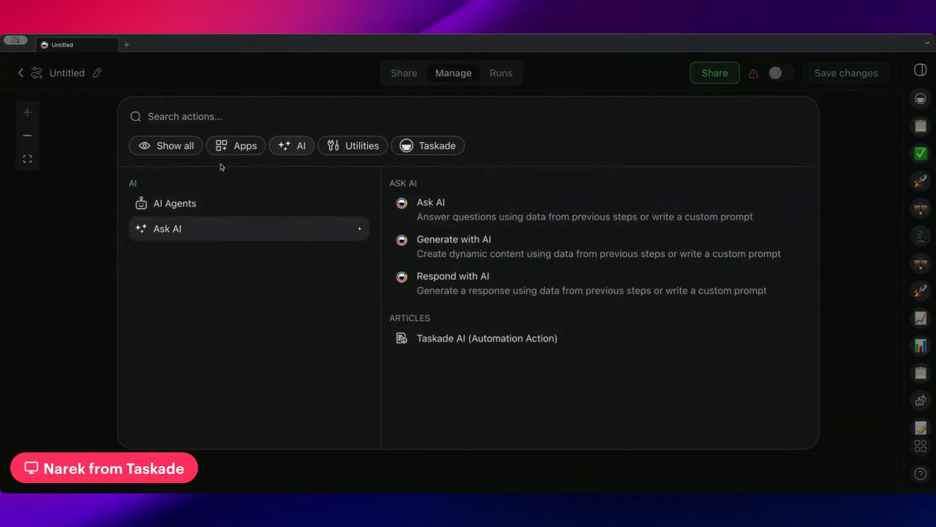
mouse_move(190, 205)
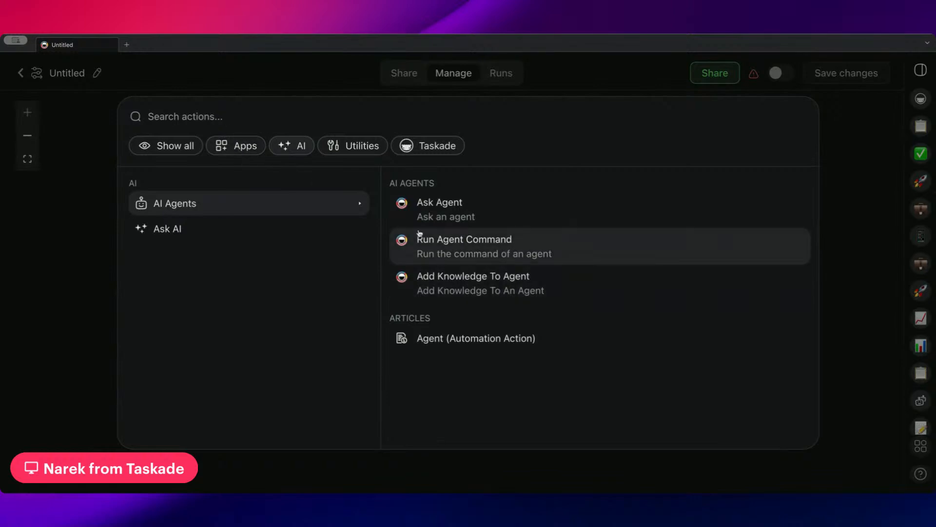
left_click(251, 150)
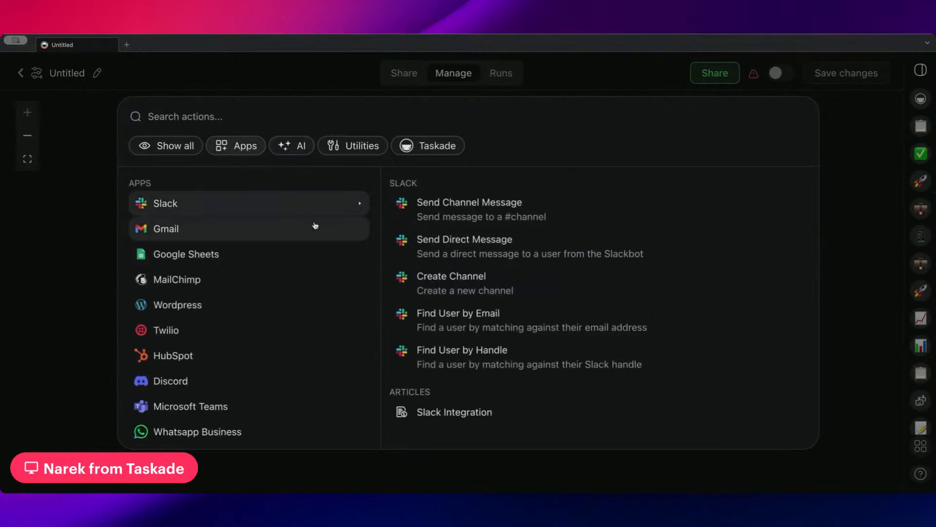
scroll(223, 334, "down", 5)
scroll(203, 374, "up", 2)
scroll(205, 360, "up", 3)
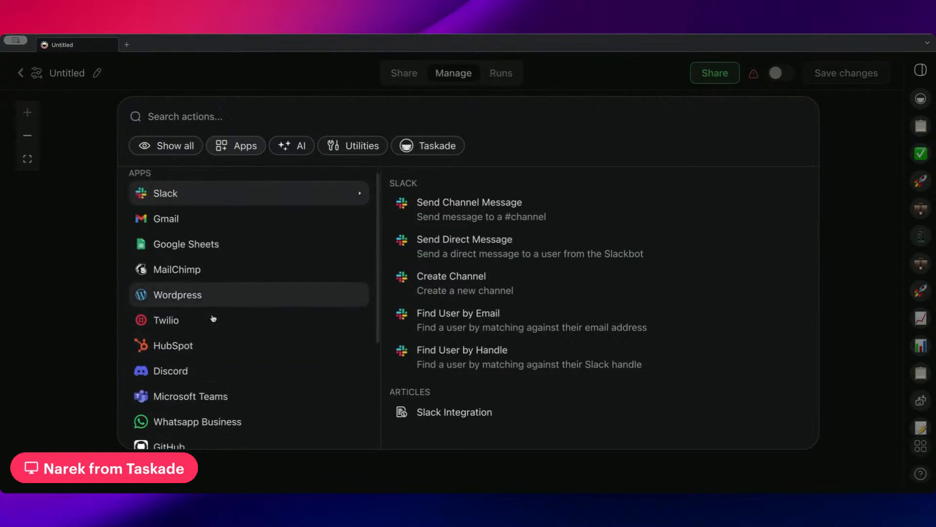
scroll(215, 332, "down", 5)
Search Taskade's actions for 'tas' and add an Add Task step to the flow.
left_click(462, 146)
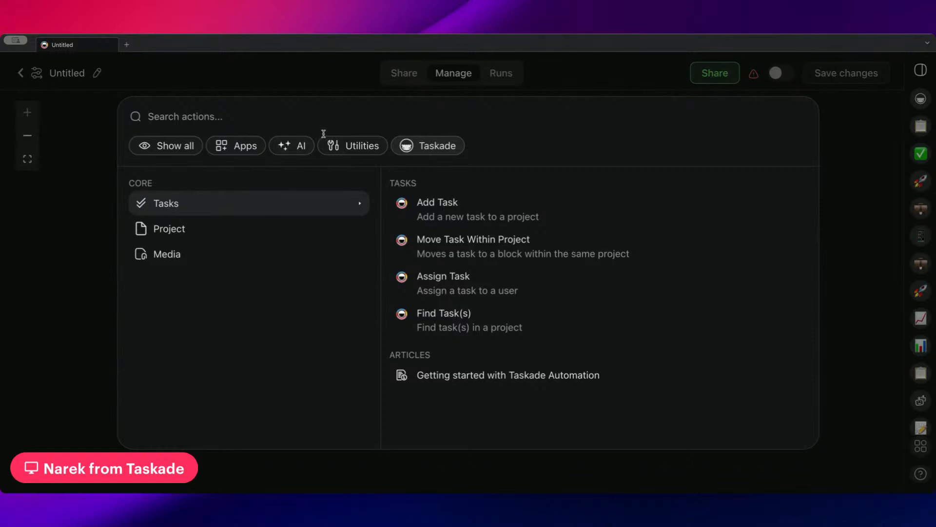
key("Down")
key("Down")
key("Up")
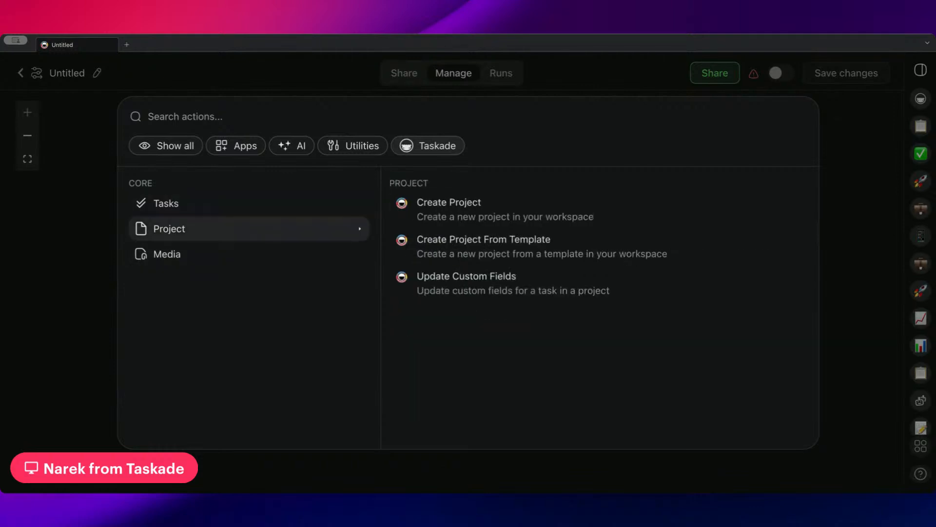
mouse_move(249, 203)
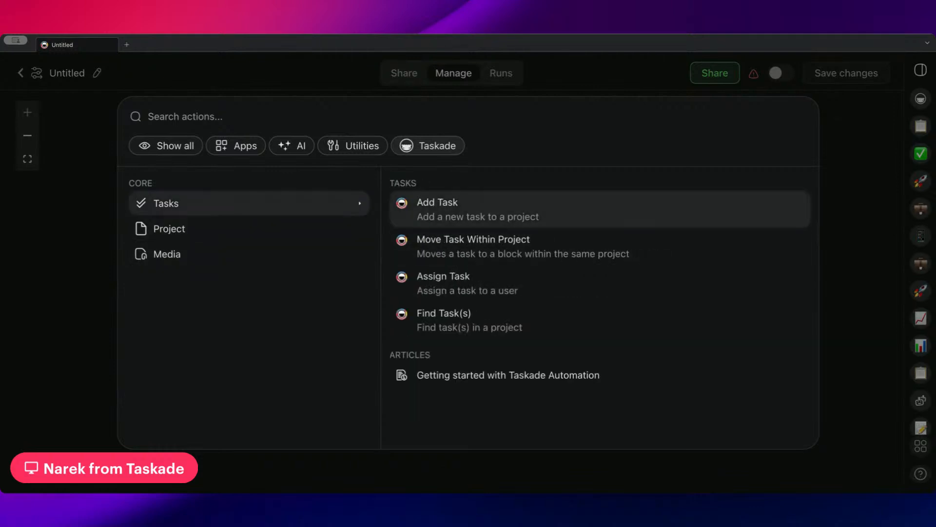
mouse_move(263, 254)
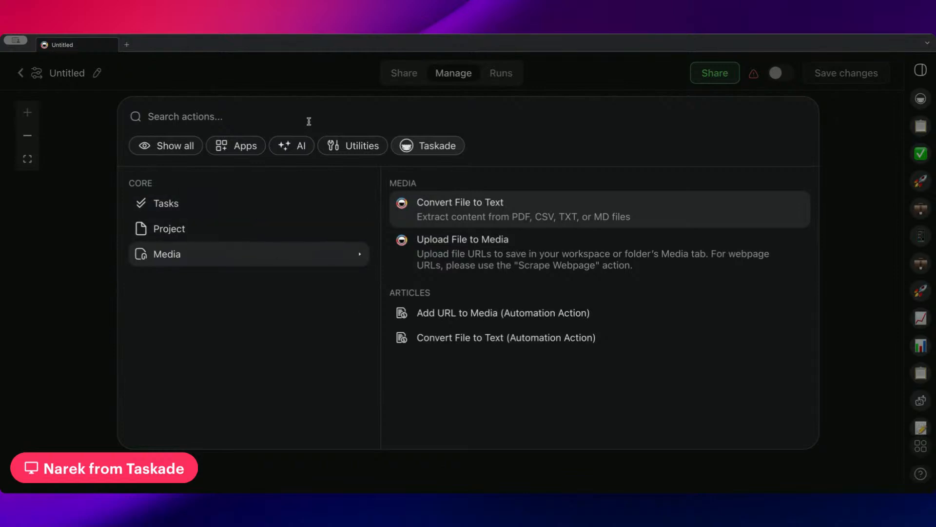
type("task")
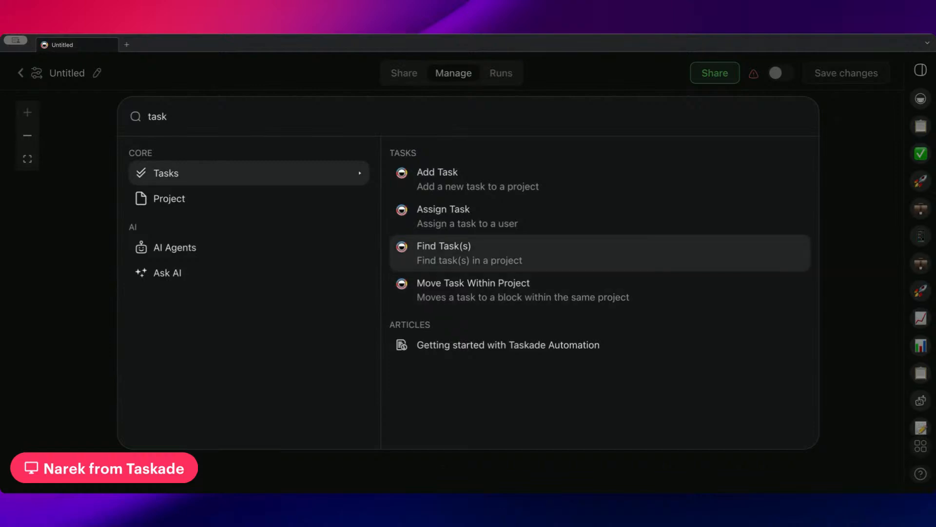
key("Return")
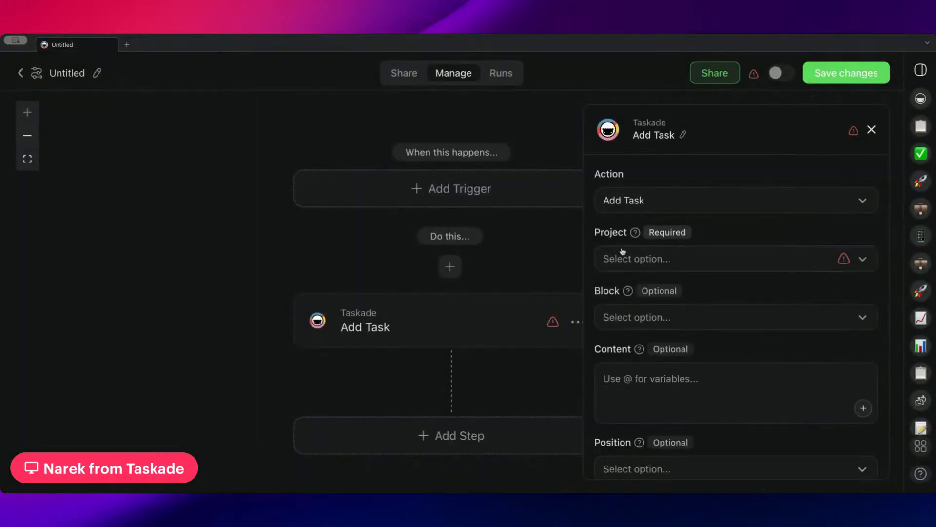
Delete the Add Task step via its options menu.
left_click_drag(411, 251, 236, 228)
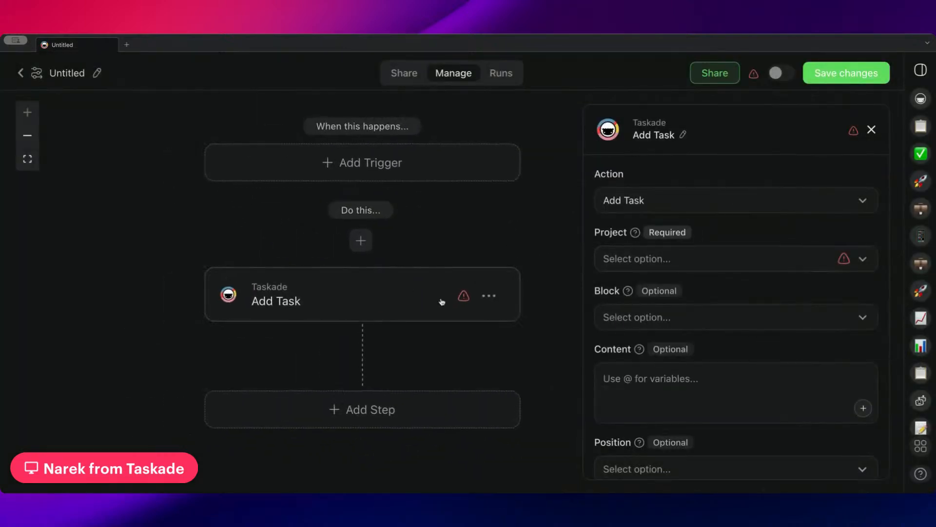
left_click(488, 296)
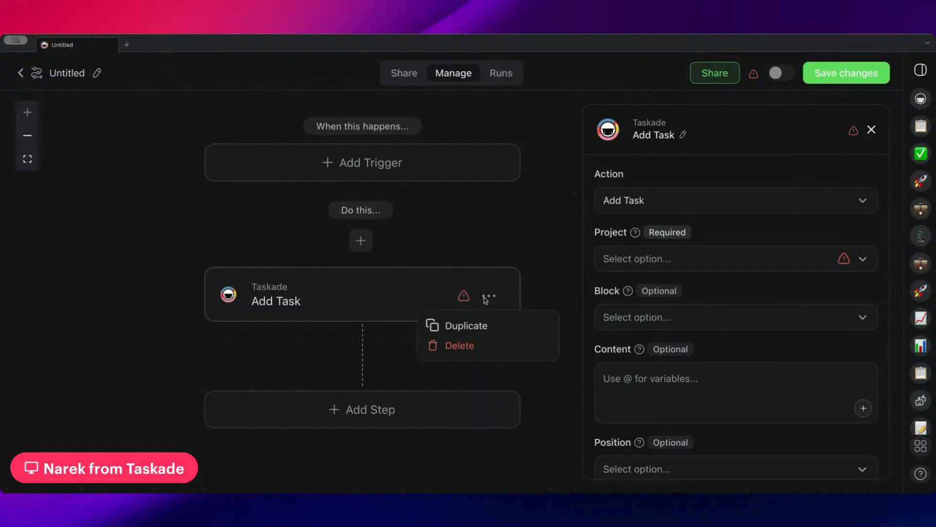
left_click(478, 349)
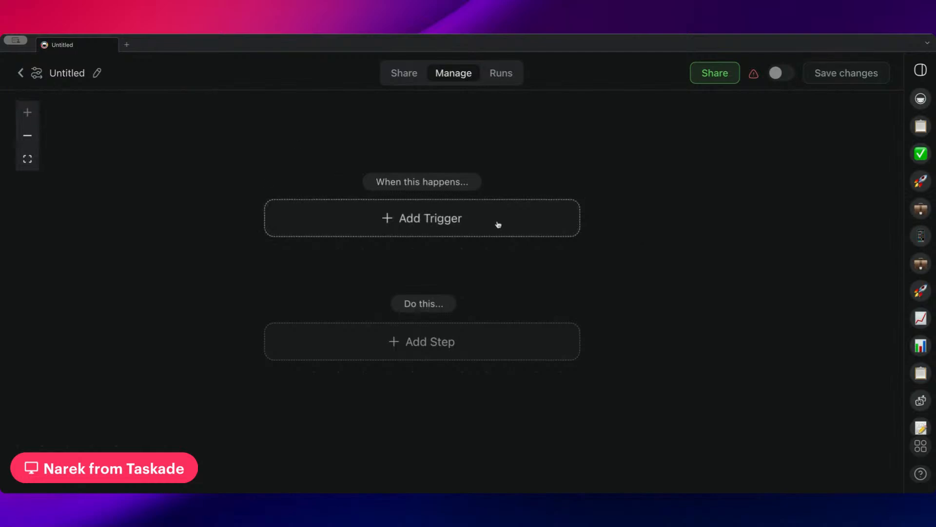
Choose Agent Tool as the automation's trigger.
left_click(431, 216)
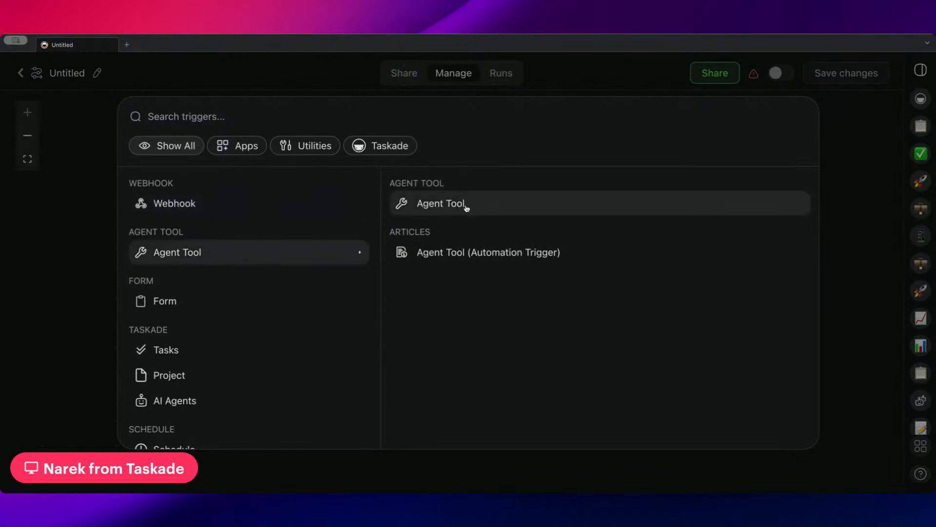
left_click(469, 208)
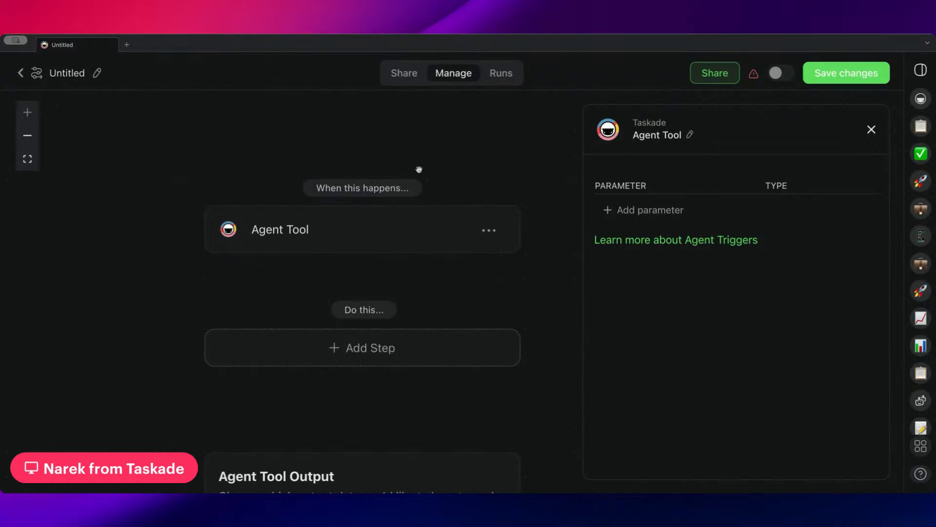
scroll(427, 151, "down", 2)
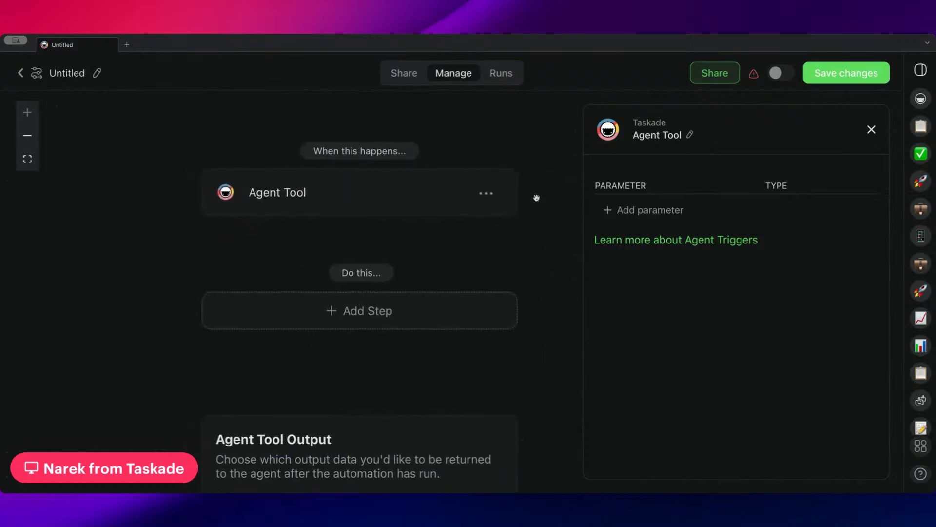
scroll(536, 197, "up", 1)
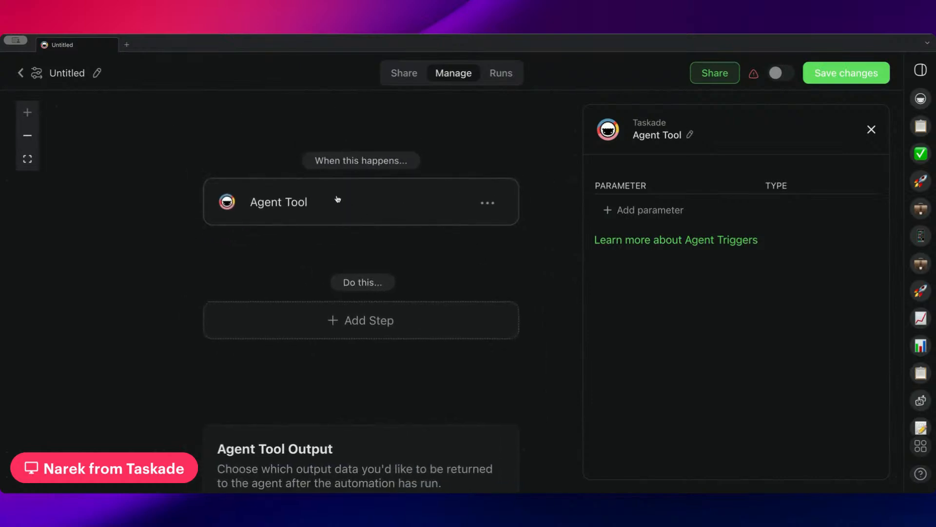
scroll(424, 232, "down", 2)
left_click(376, 279)
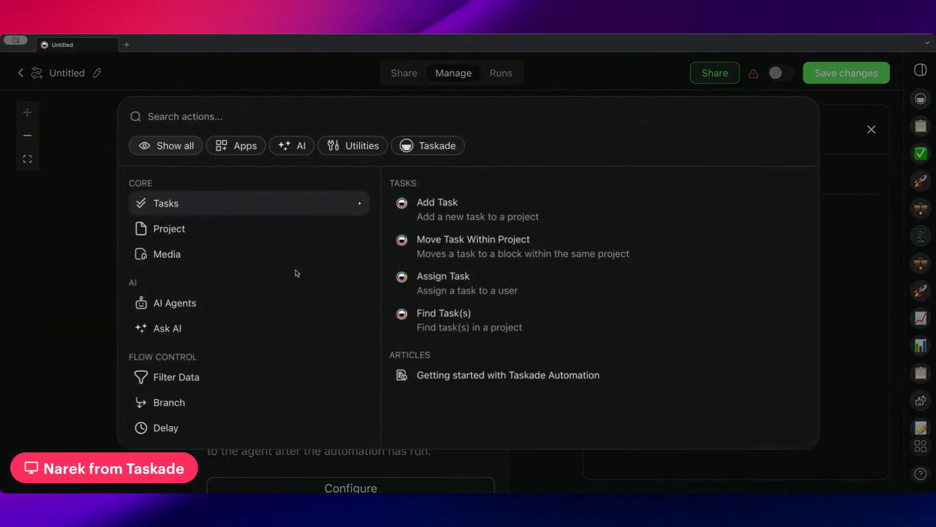
Add a Find Task(s) step, then leave the editor without saving changes.
scroll(258, 359, "down", 6)
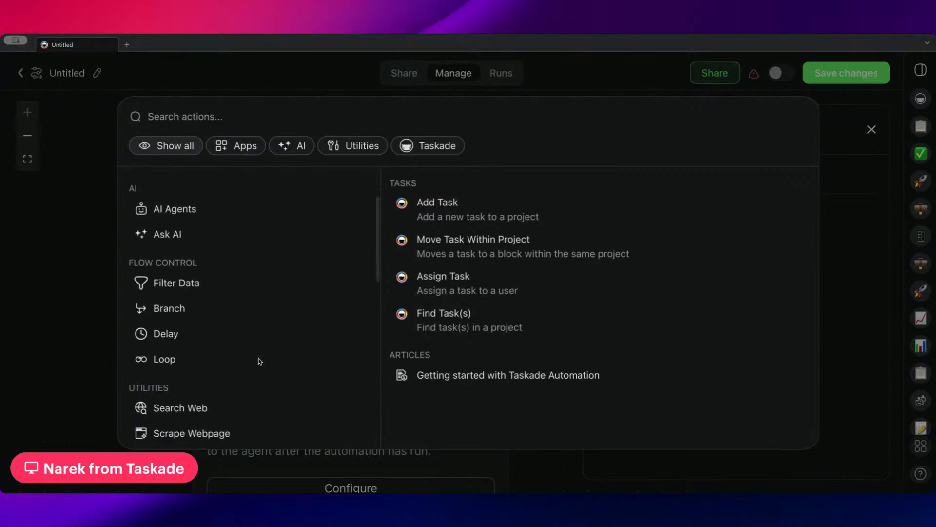
scroll(248, 220, "up", 1)
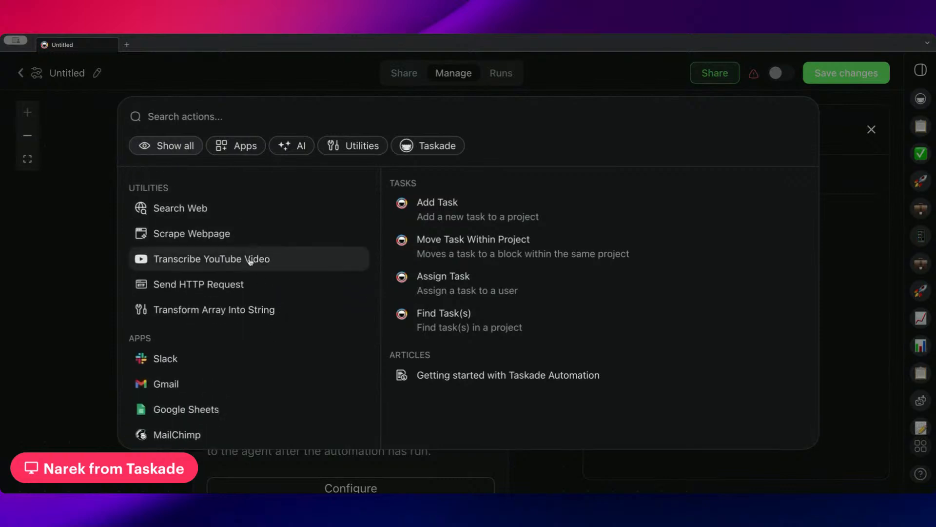
scroll(249, 259, "down", 3)
scroll(249, 260, "up", 6)
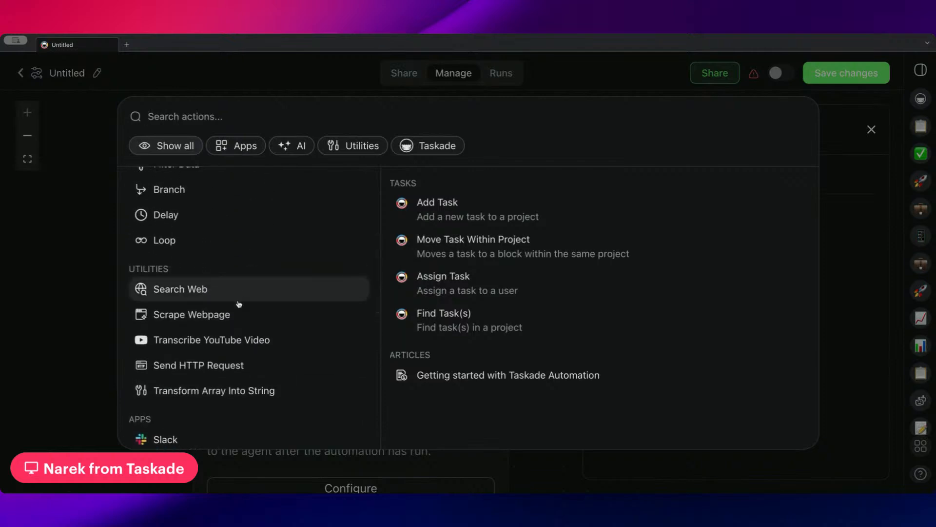
left_click(107, 228)
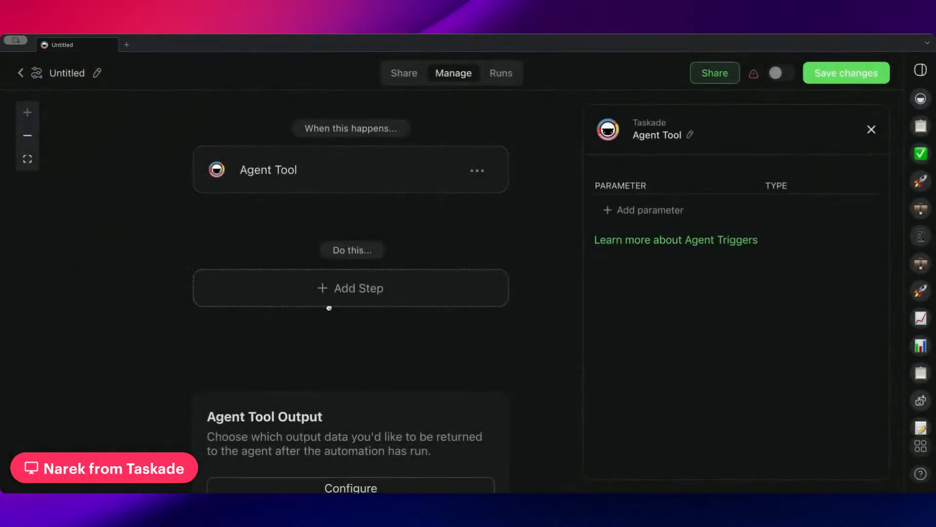
left_click(330, 306)
left_click(483, 333)
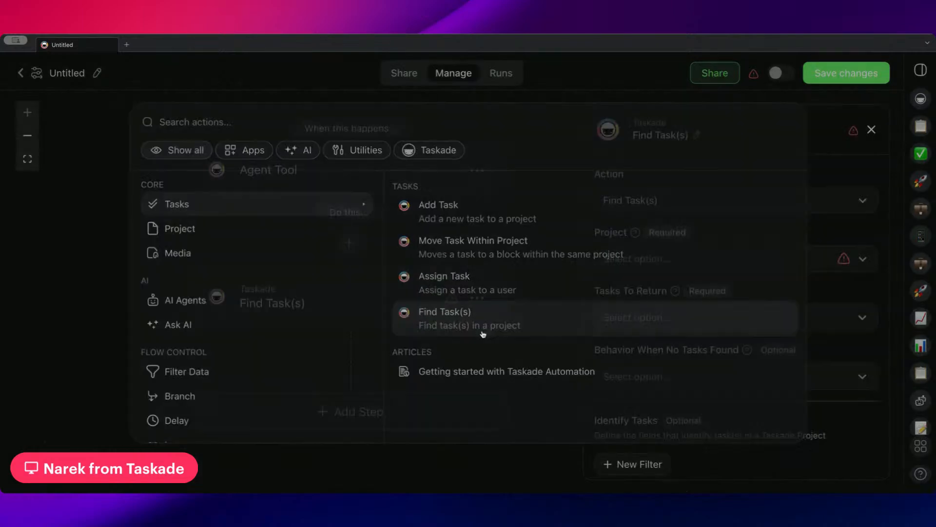
left_click(20, 74)
left_click(495, 295)
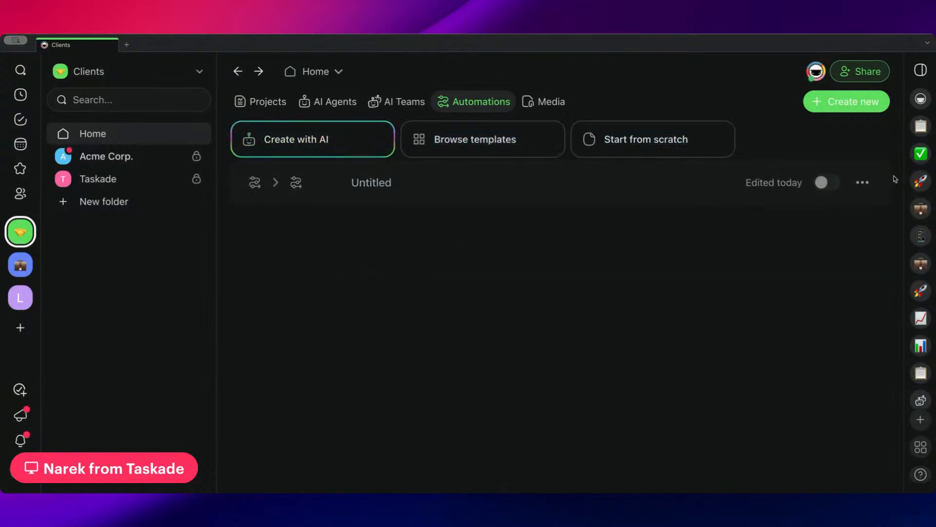
Delete the Untitled automation from the Automations list.
left_click(864, 182)
left_click(779, 237)
left_click(493, 295)
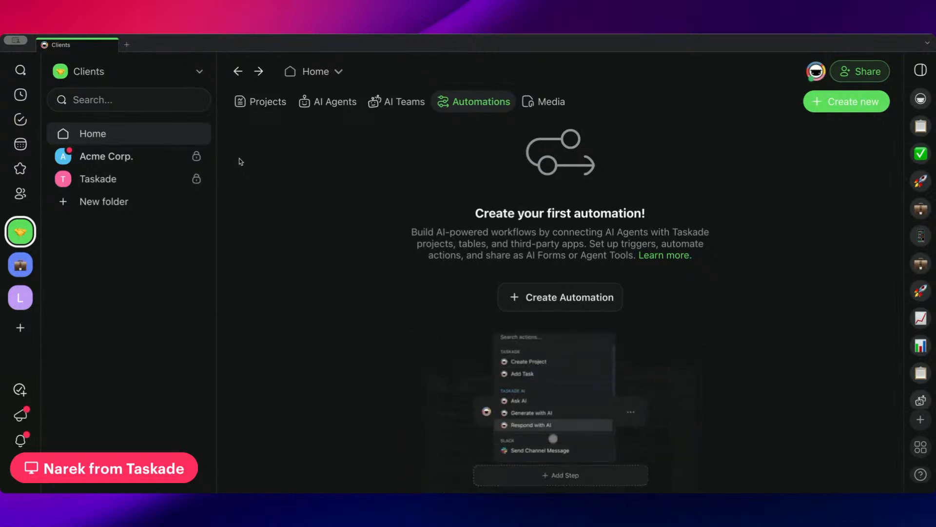
Open the Sales Representative agent chat in the Workspace workspace's Sales folder.
left_click(139, 163)
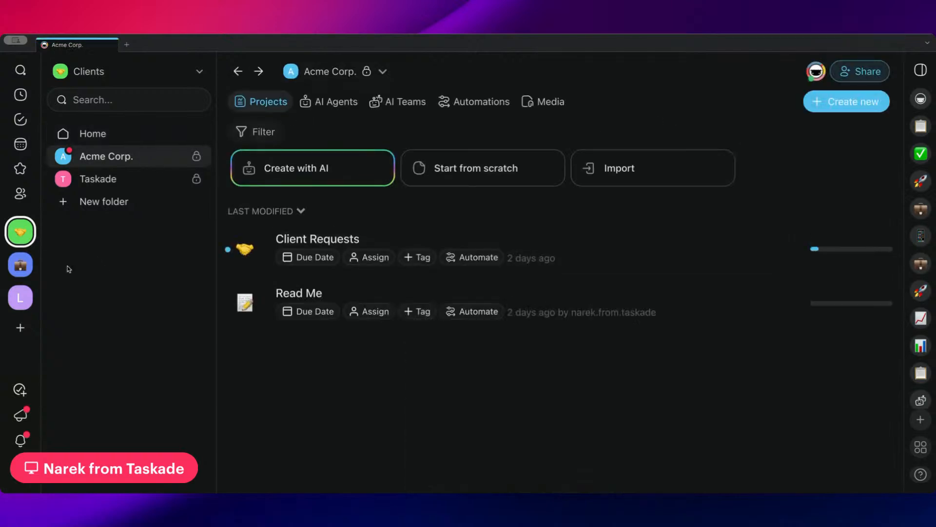
left_click(27, 268)
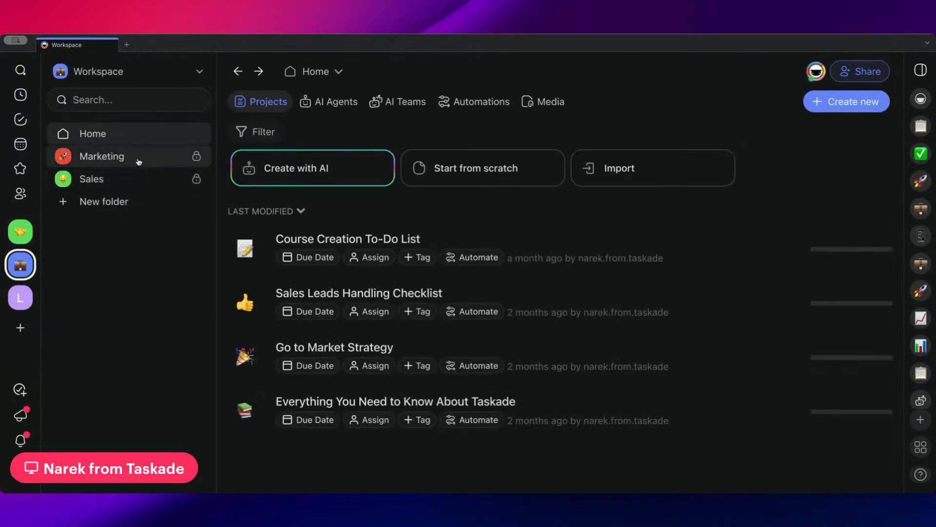
left_click(112, 179)
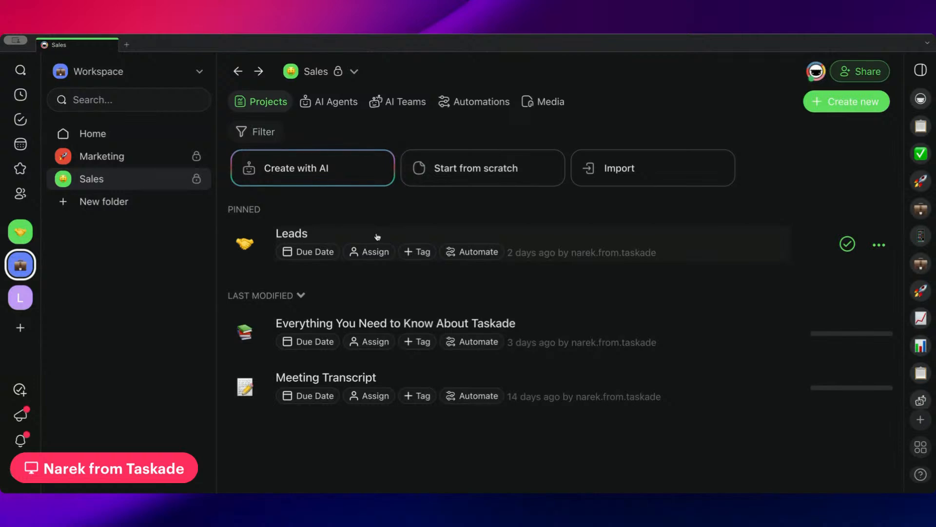
left_click(331, 103)
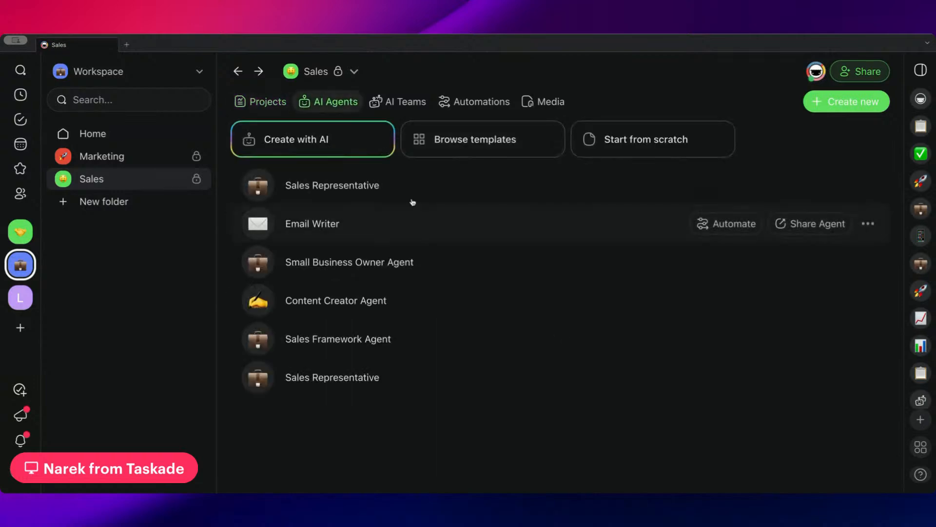
left_click(332, 190)
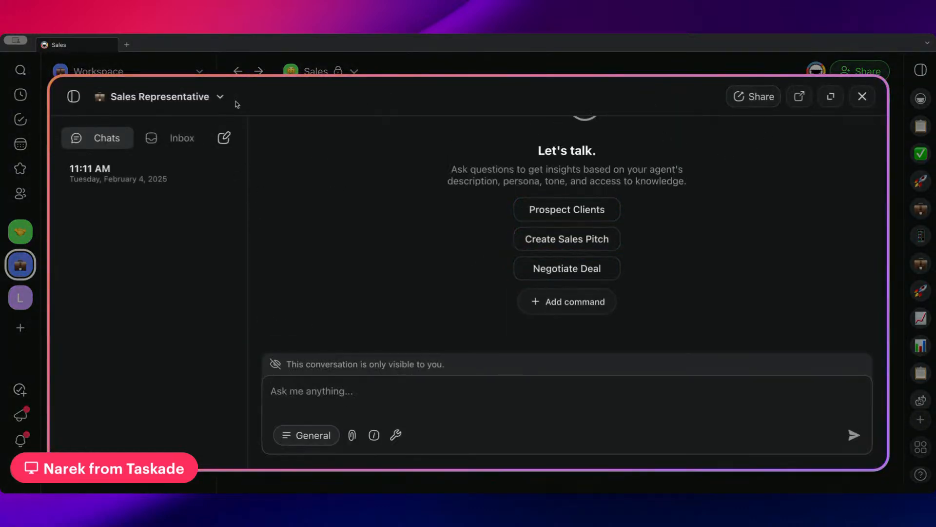
Turn off the agent's Scrape Webpage, Search Web and Taskade Actions tools.
left_click(220, 99)
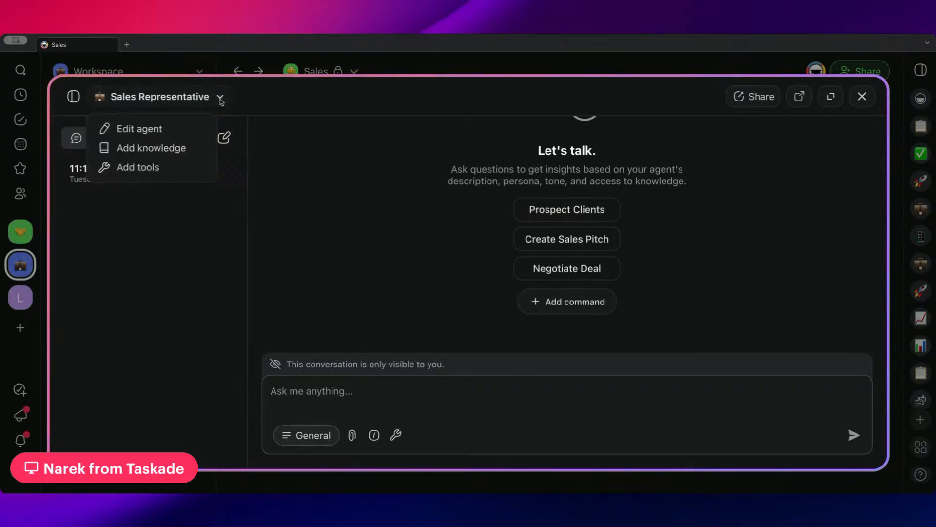
left_click(177, 166)
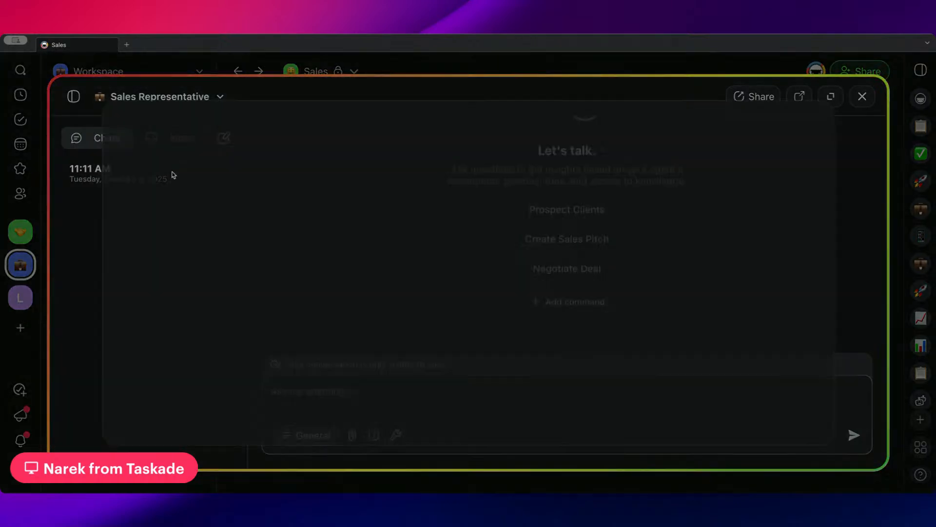
scroll(659, 265, "down", 1)
left_click(800, 217)
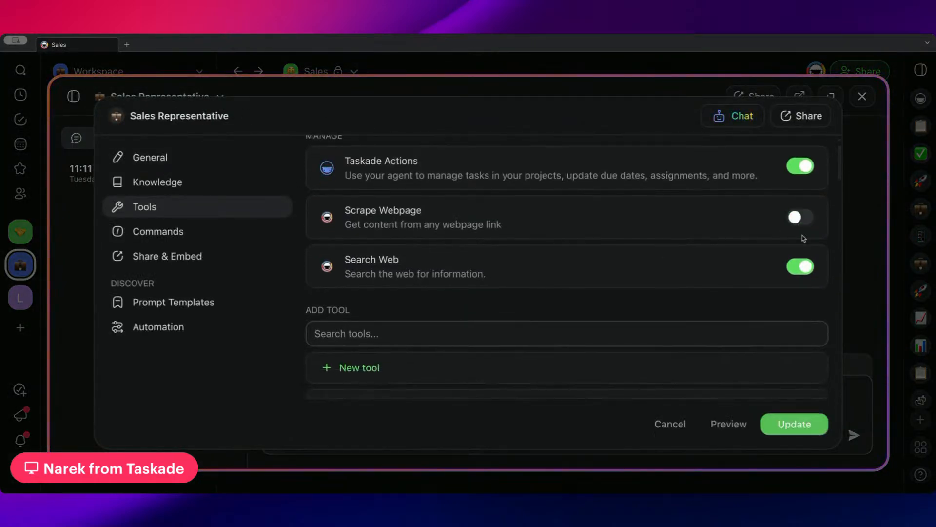
left_click(799, 268)
left_click(800, 166)
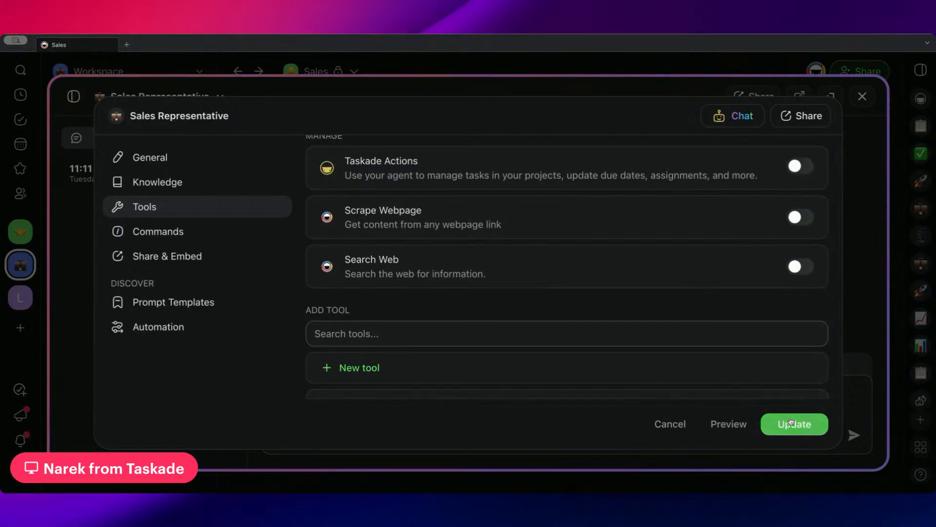
Create a new custom tool automation for the agent.
scroll(705, 246, "down", 1)
scroll(700, 241, "down", 3)
scroll(694, 230, "up", 2)
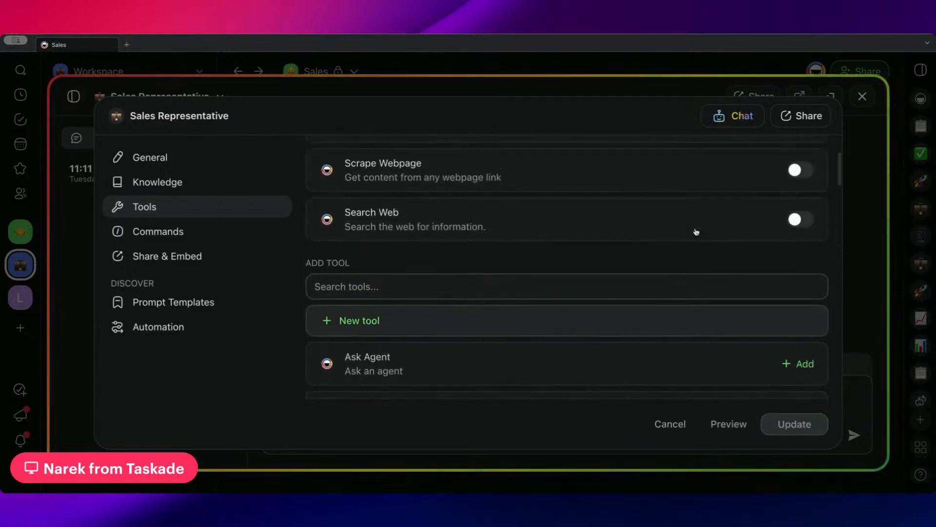
left_click(385, 334)
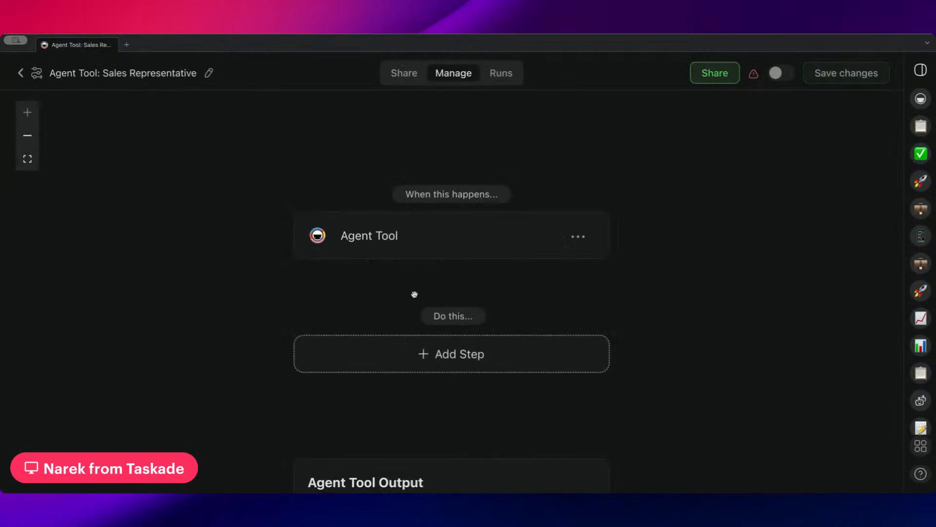
Add the first trigger parameter, named client_website, and create a second parameter.
left_click(681, 212)
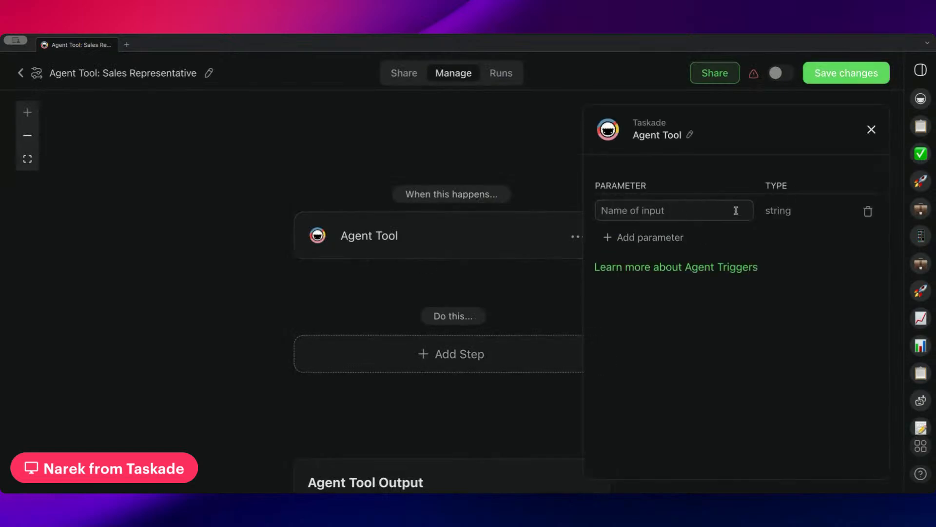
type("client_website")
left_click(650, 237)
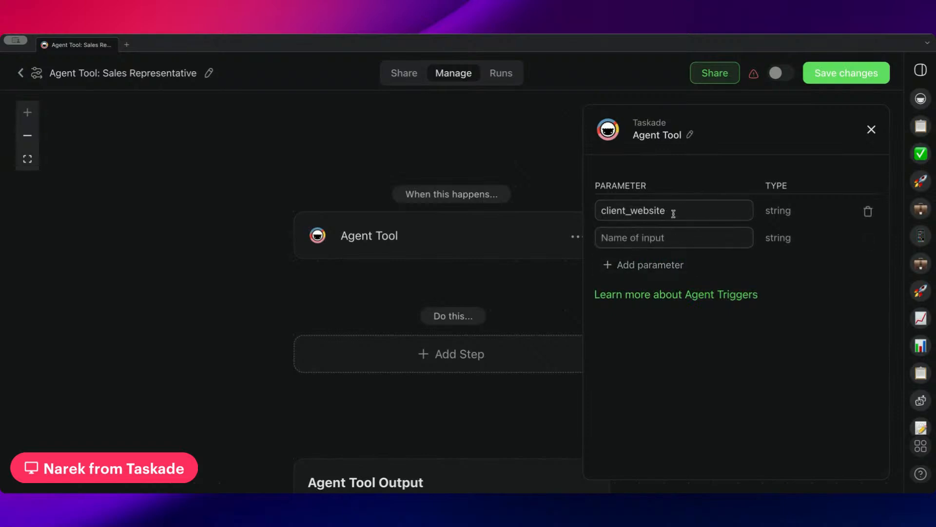
left_click_drag(672, 211, 599, 211)
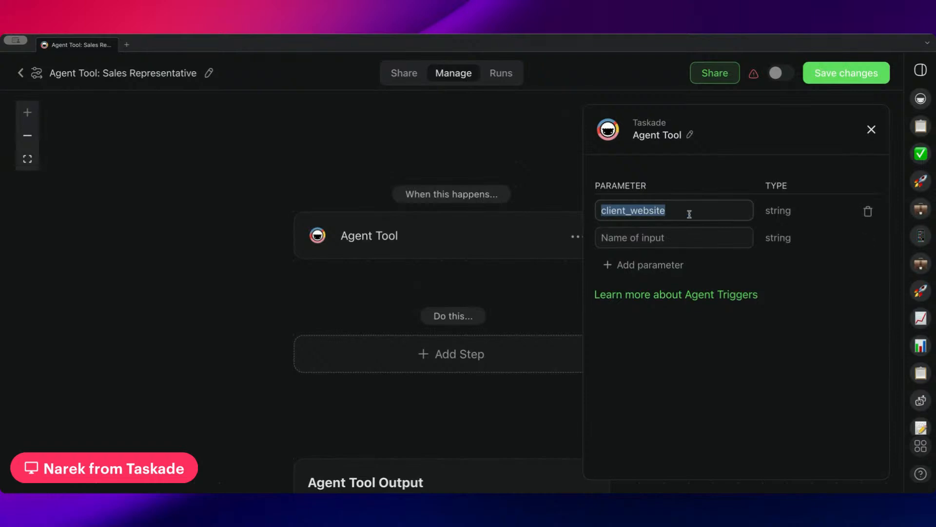
left_click(673, 210)
left_click_drag(672, 211, 603, 213)
Name the second trigger parameter client_name.
left_click(667, 239)
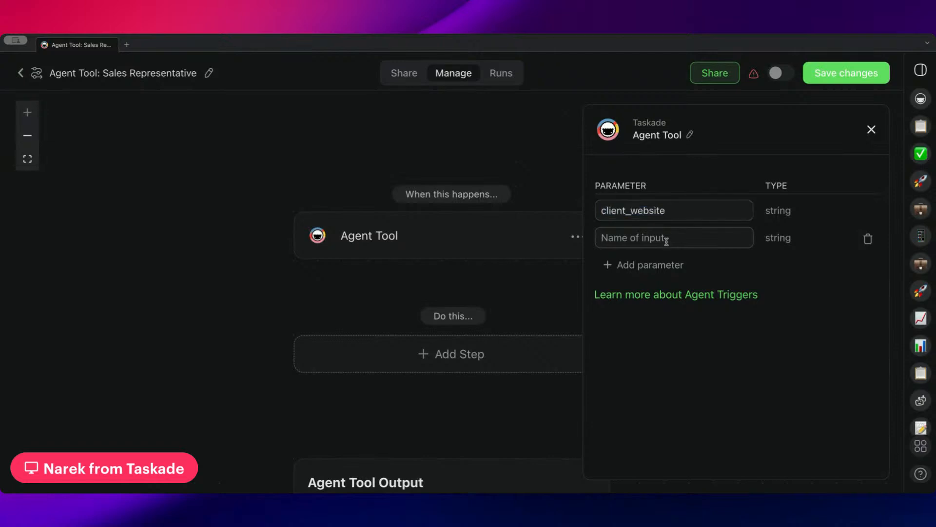
type("C")
left_click_drag(520, 294, 465, 272)
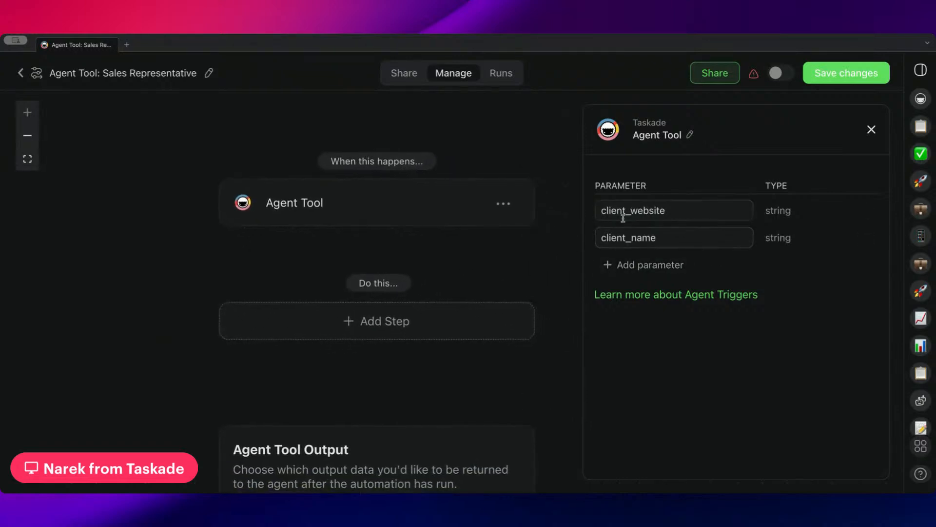
left_click(673, 235)
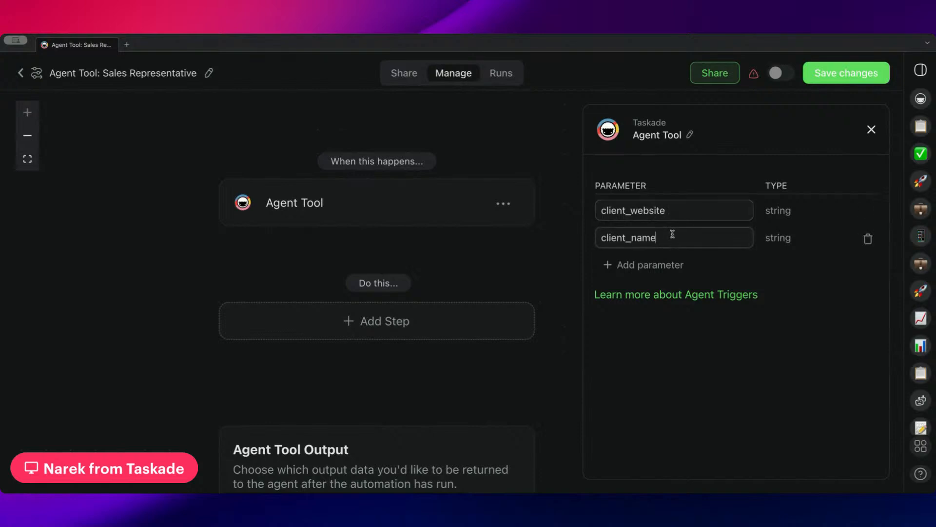
left_click(411, 308)
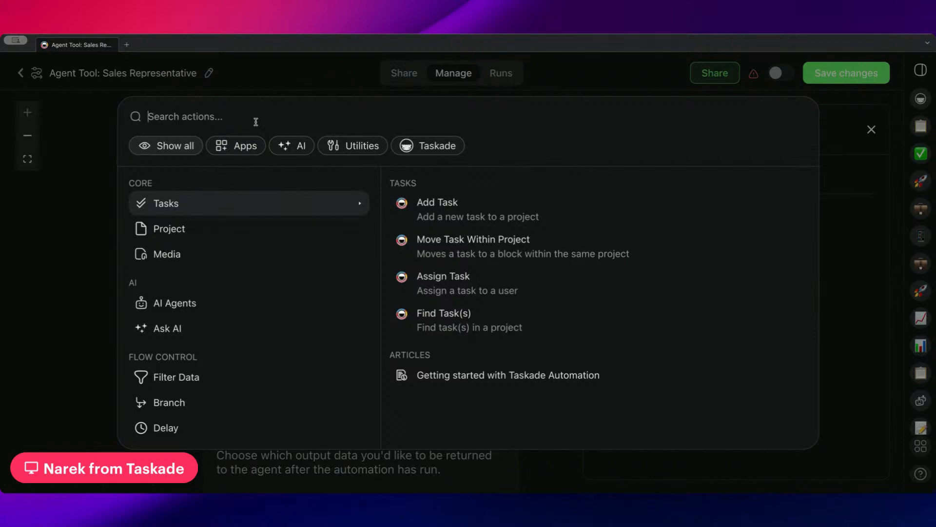
left_click(177, 377)
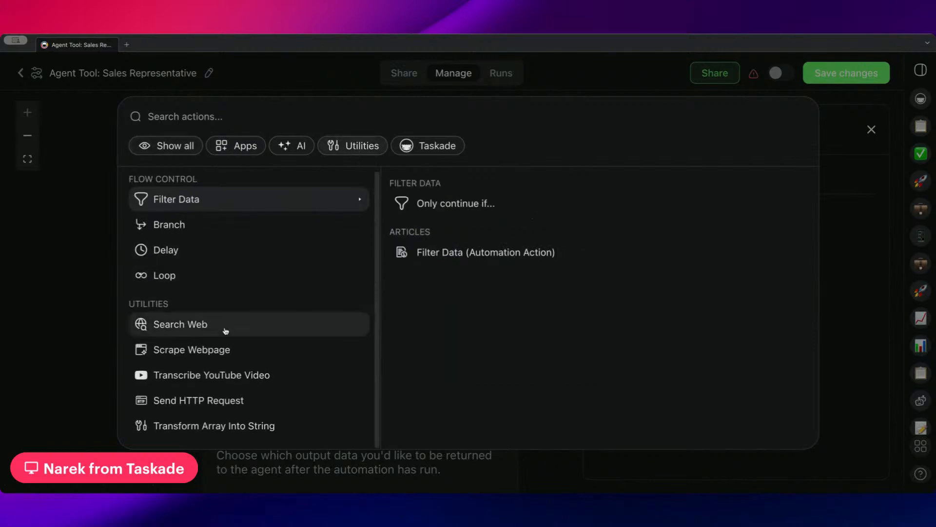
left_click(224, 346)
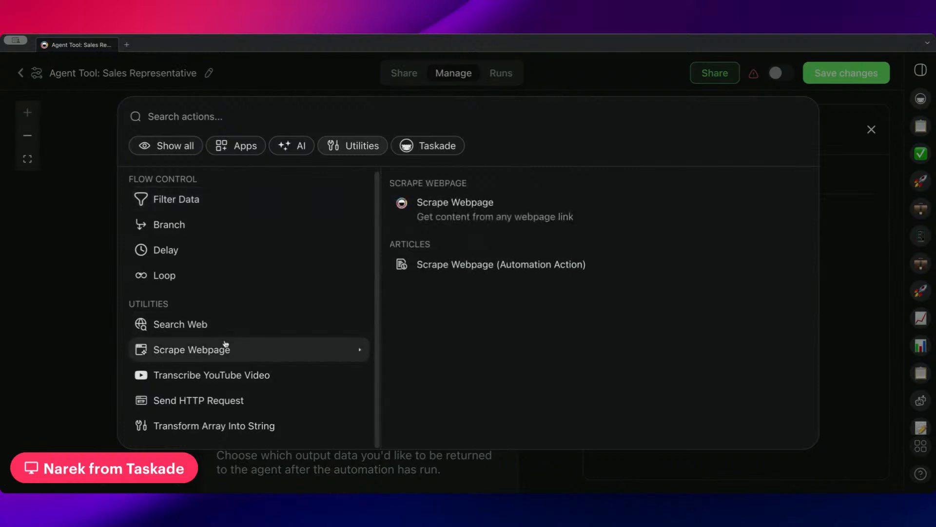
left_click(518, 211)
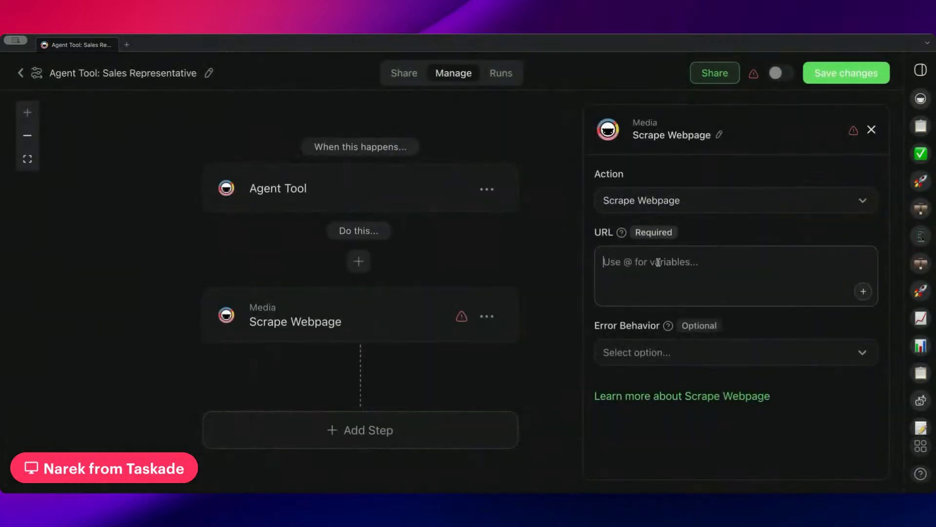
type("@")
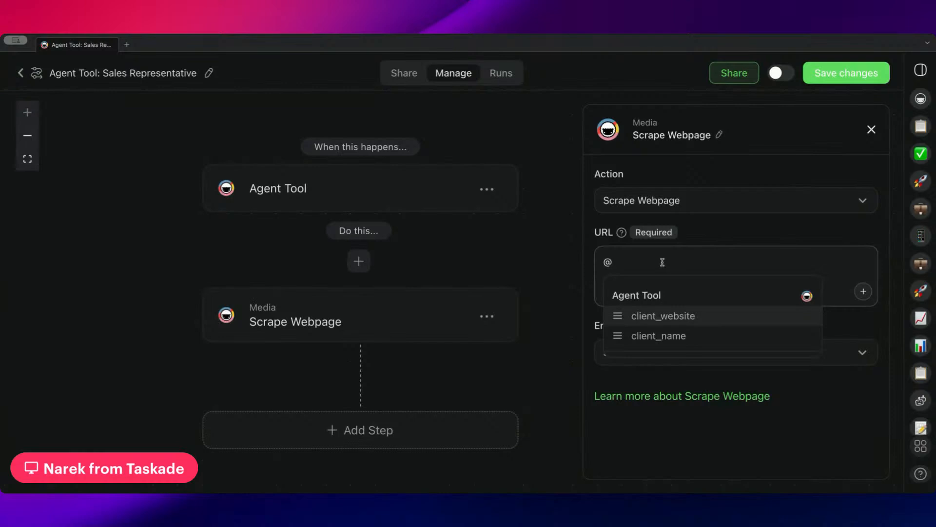
left_click(646, 316)
Set the Scrape Webpage error behavior to Continue.
left_click(672, 356)
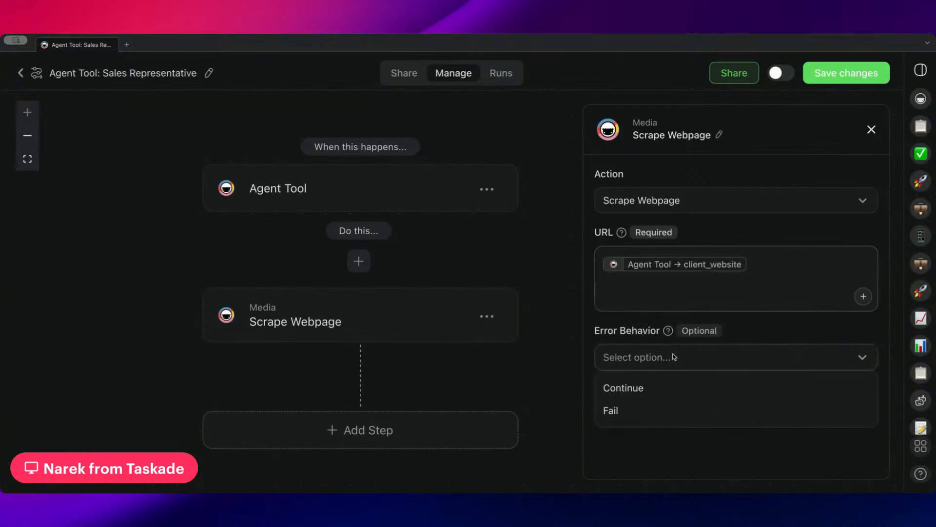
left_click(636, 395)
scroll(527, 361, "down", 3)
left_click(397, 364)
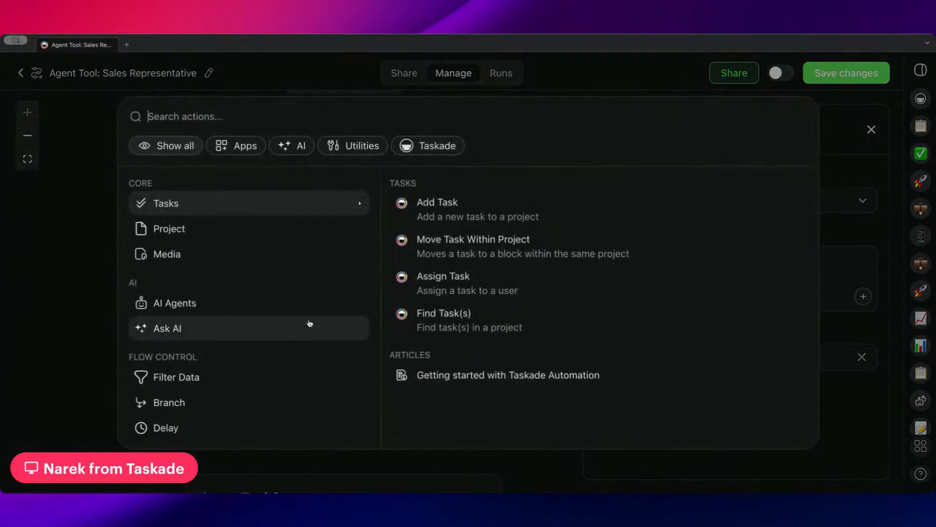
left_click(57, 296)
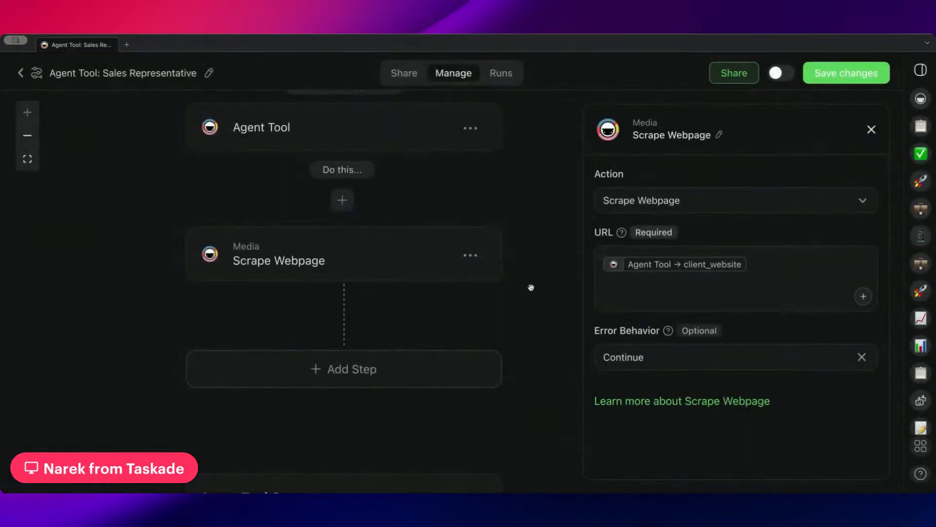
scroll(531, 288, "down", 5)
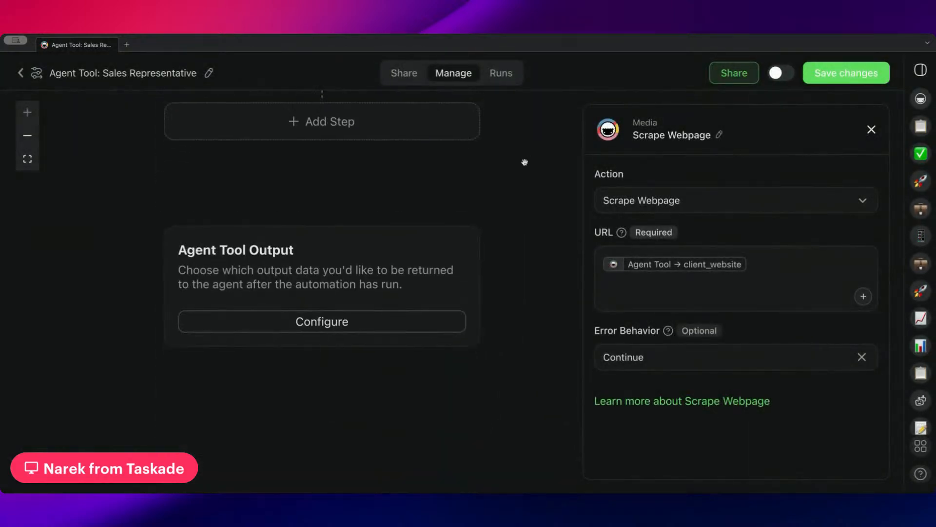
Add an Agent Tool output titled 'Client Website Audit Results', leaving its value empty.
left_click(369, 322)
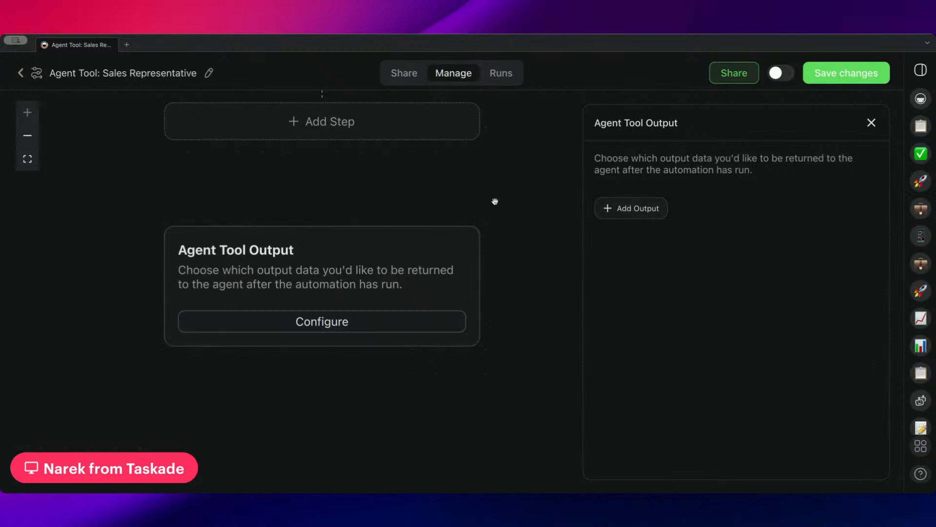
scroll(495, 201, "up", 7)
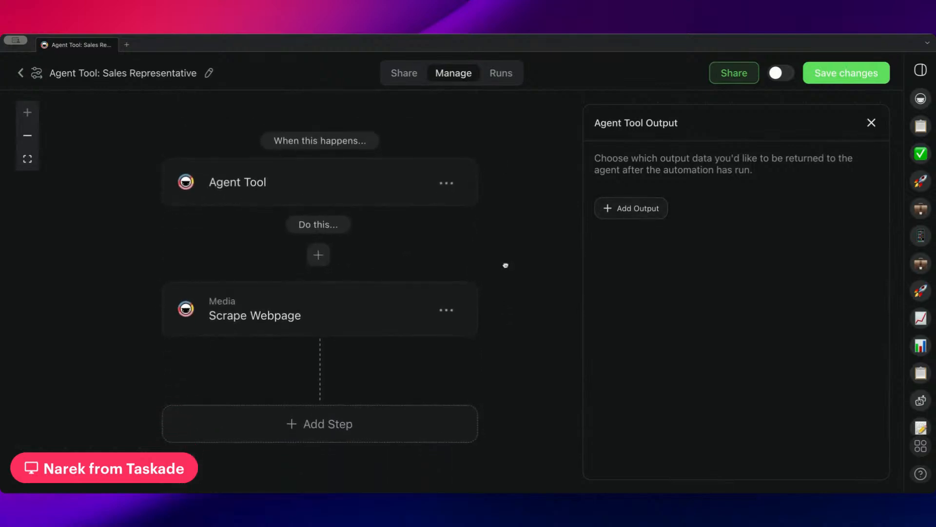
scroll(385, 288, "down", 3)
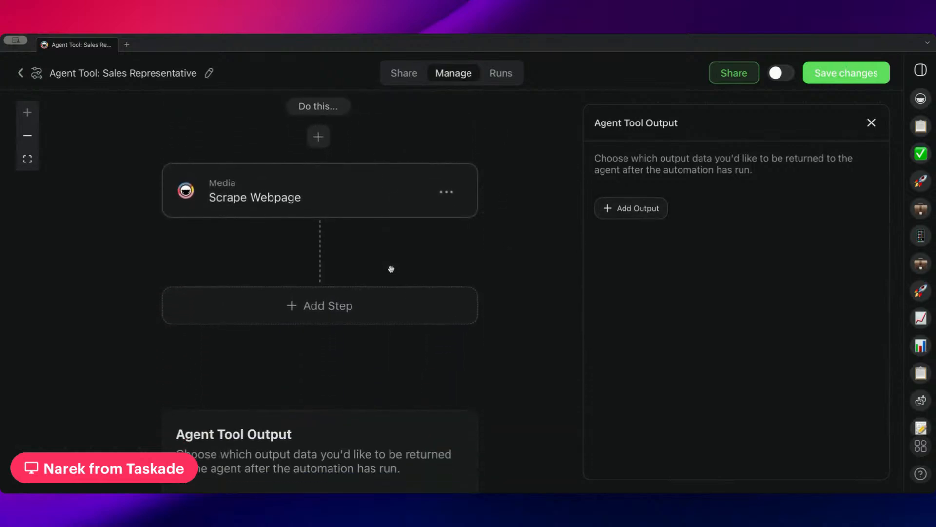
scroll(385, 267, "down", 4)
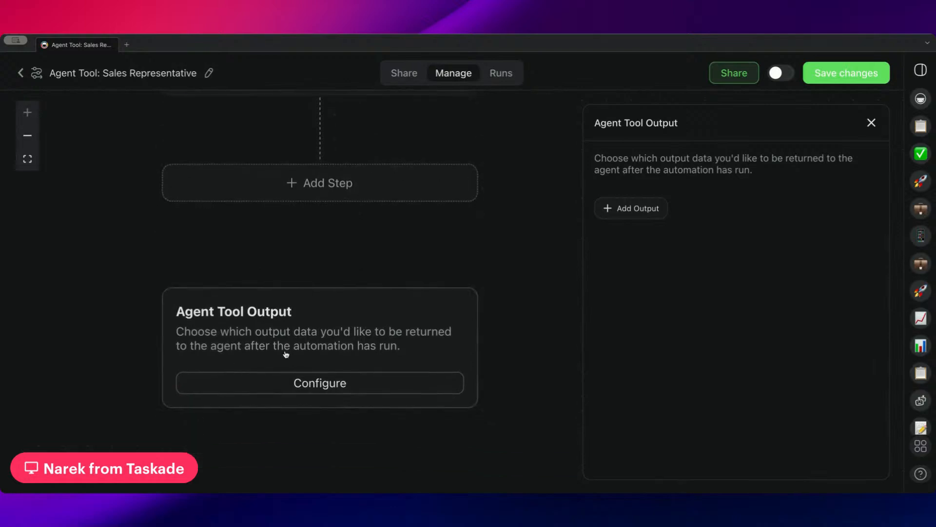
left_click(640, 209)
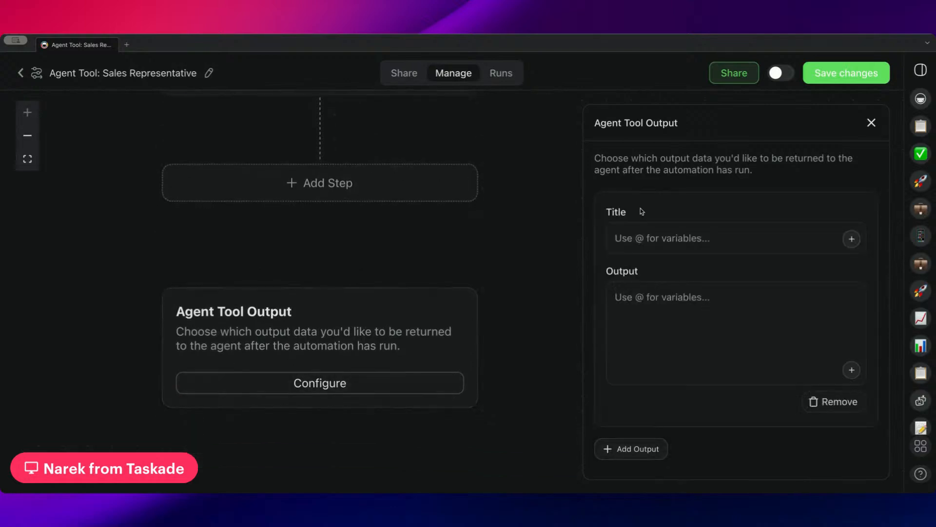
left_click(677, 242)
type("Client Website Audit Results")
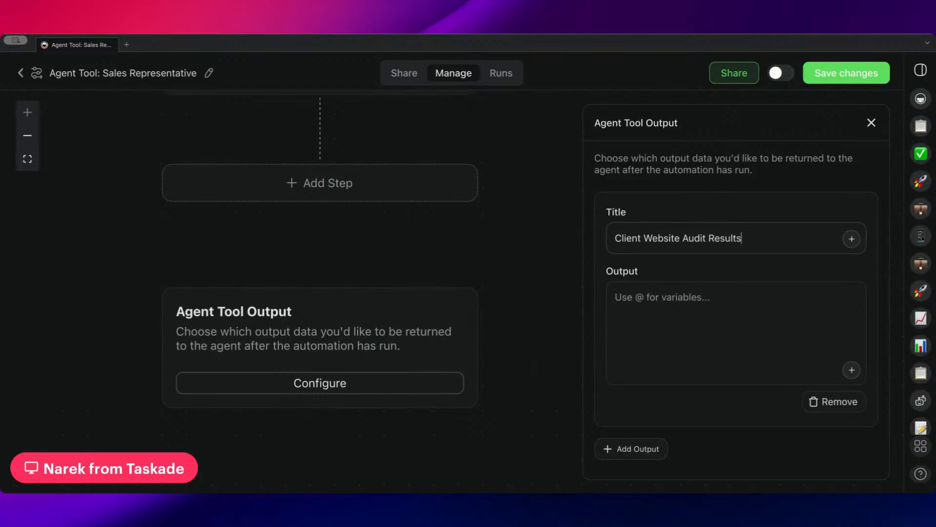
left_click(669, 291)
scroll(469, 268, "up", 4)
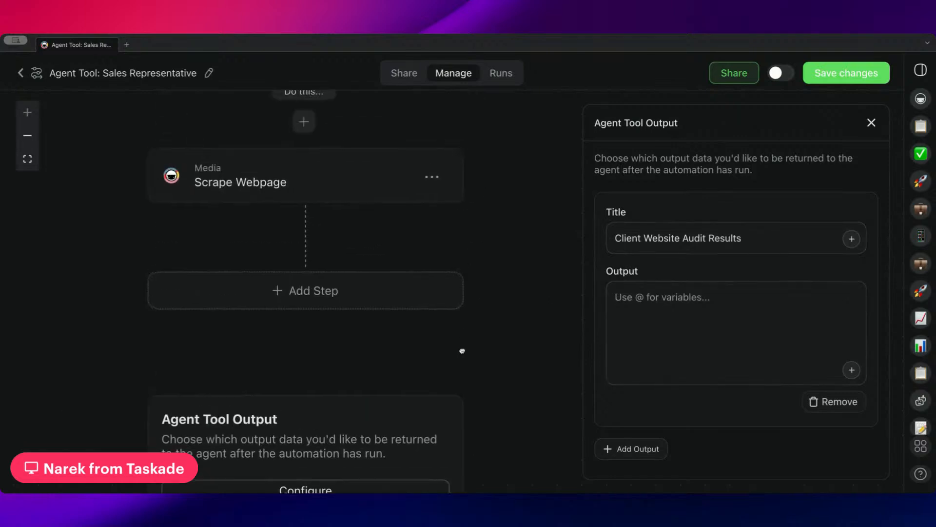
Add an Ask Agent step after Scrape Webpage using the Sales Representative agent.
left_click(372, 293)
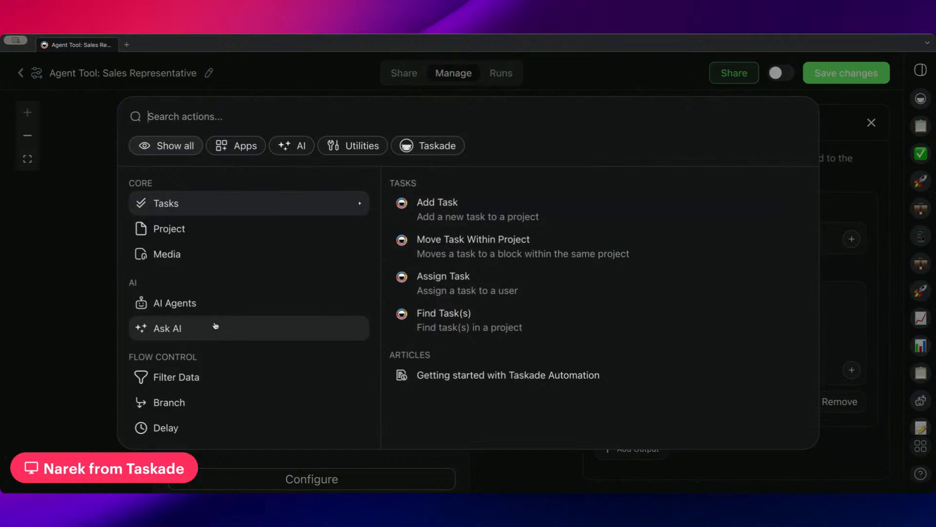
left_click(215, 305)
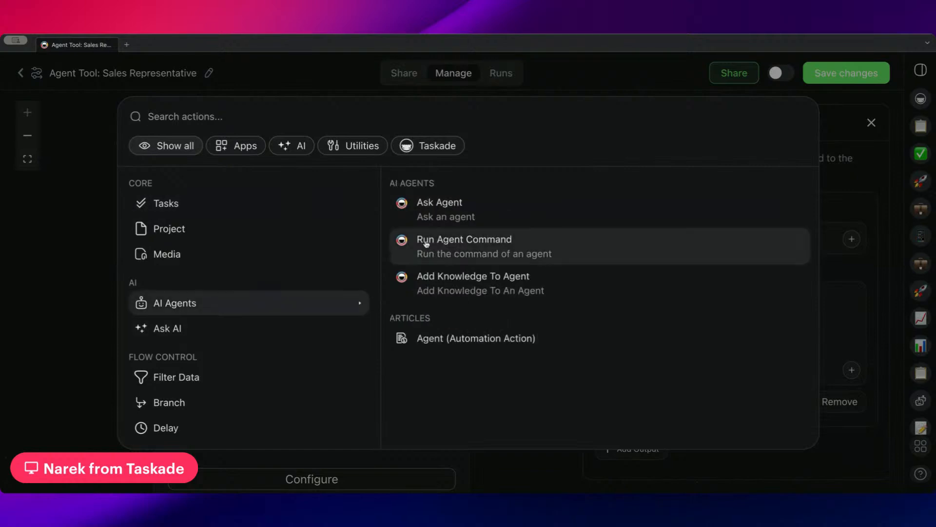
left_click(498, 215)
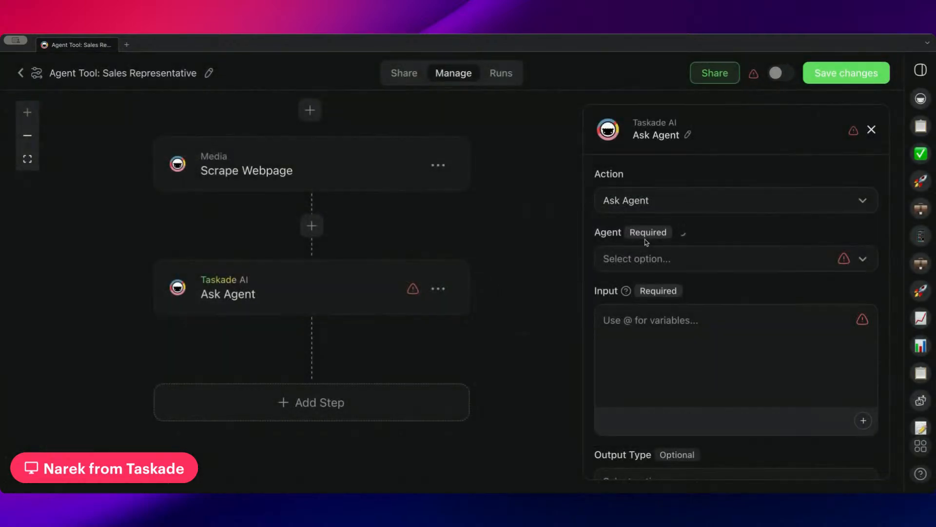
left_click(667, 259)
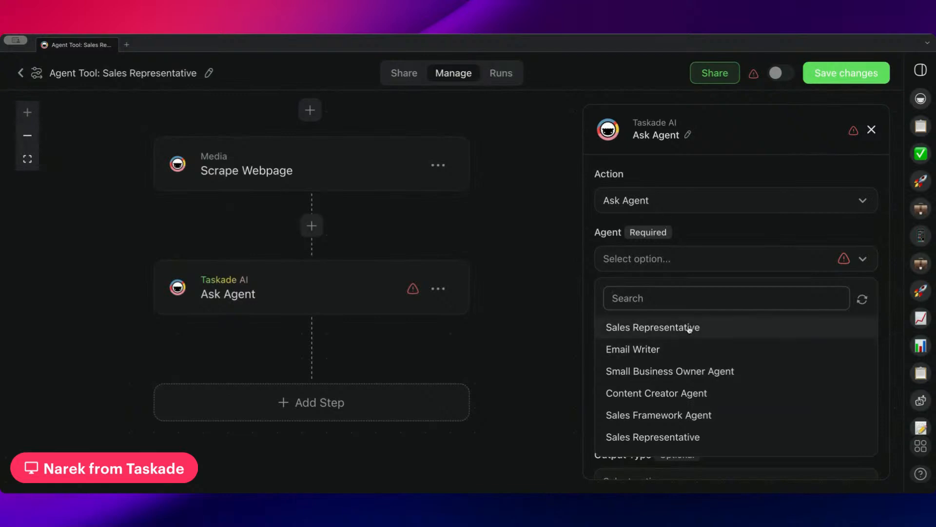
left_click(714, 330)
left_click(757, 342)
type("@")
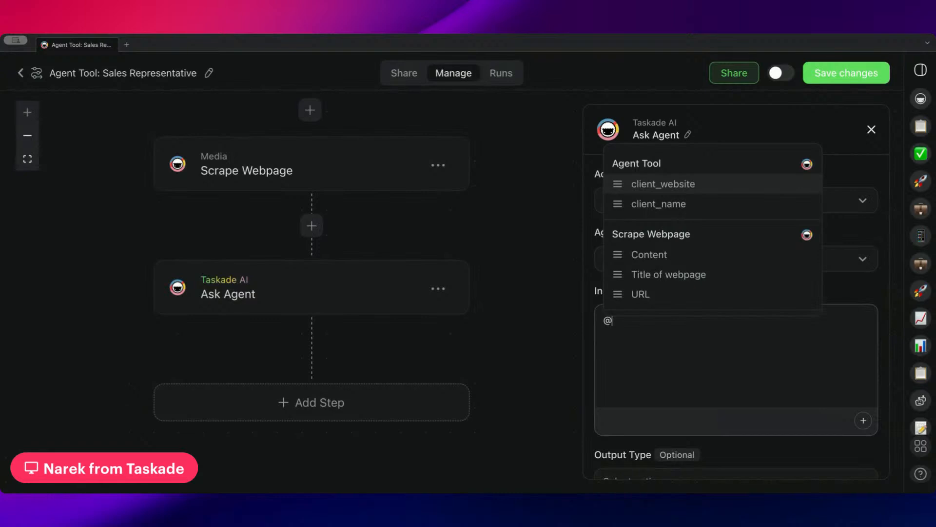
type("any")
key("BackSpace")
key("BackSpace")
key("BackSpace")
key("Down")
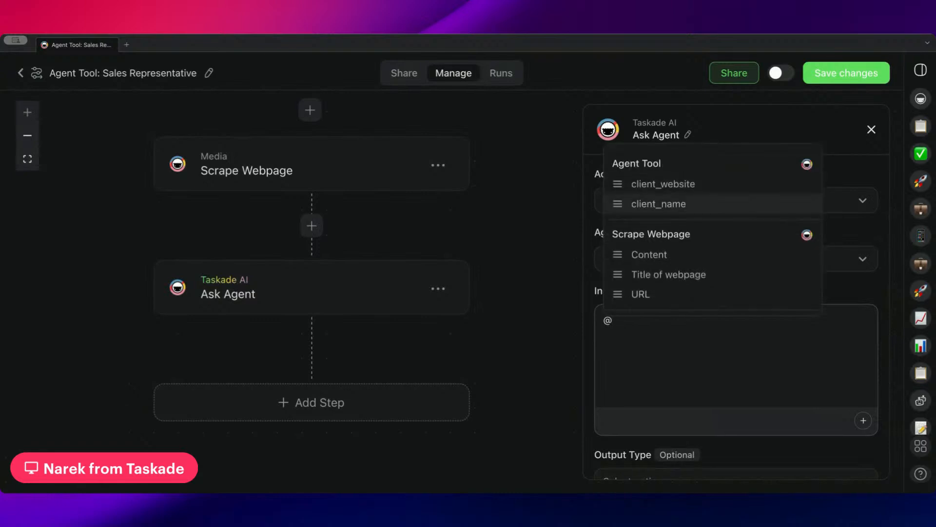
key("Down")
key("Down")
key("Up")
key("Return")
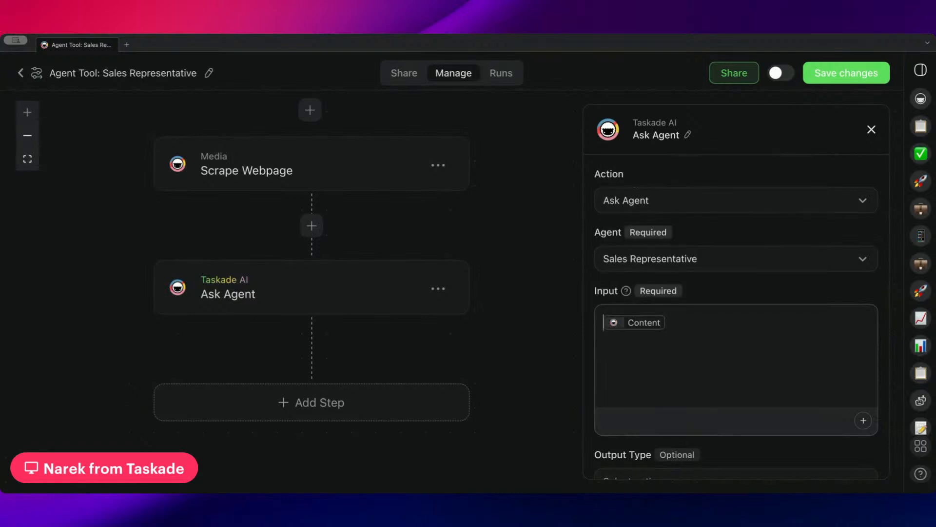
key("Return")
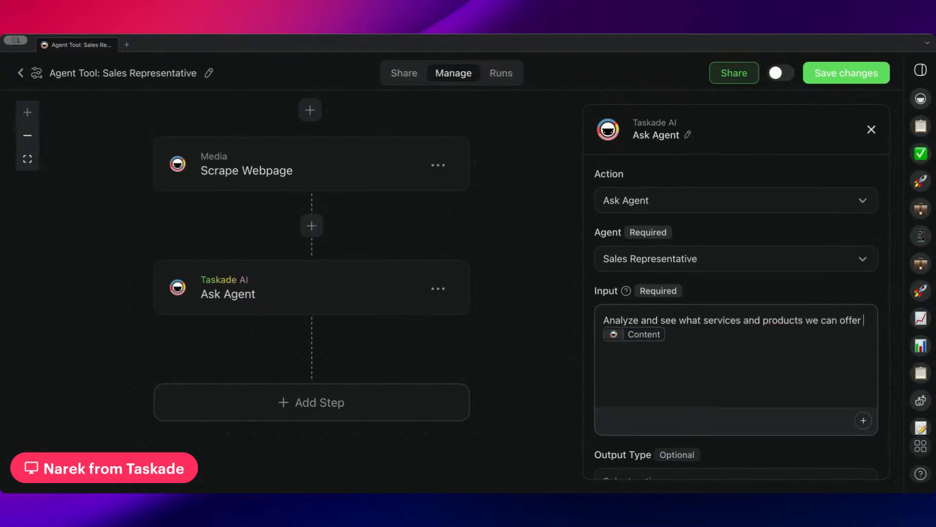
type("based on the client's website:")
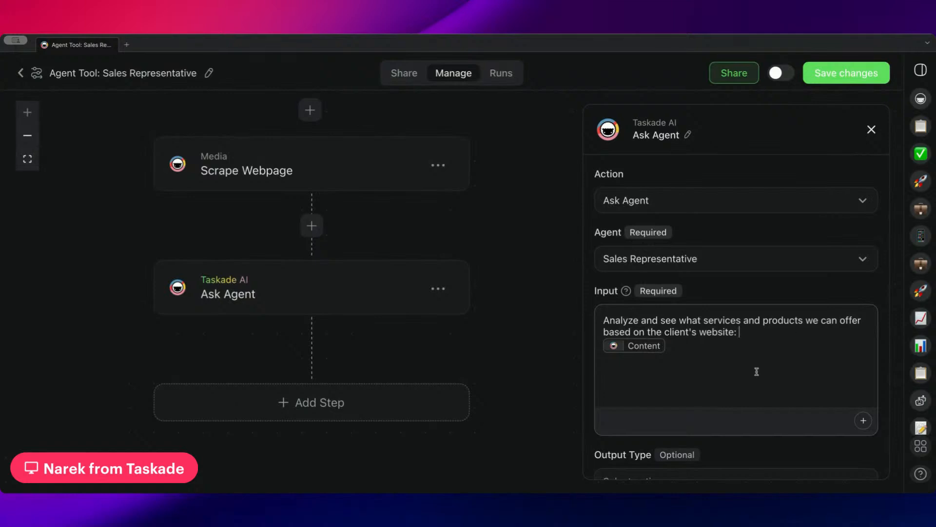
key("BackSpace")
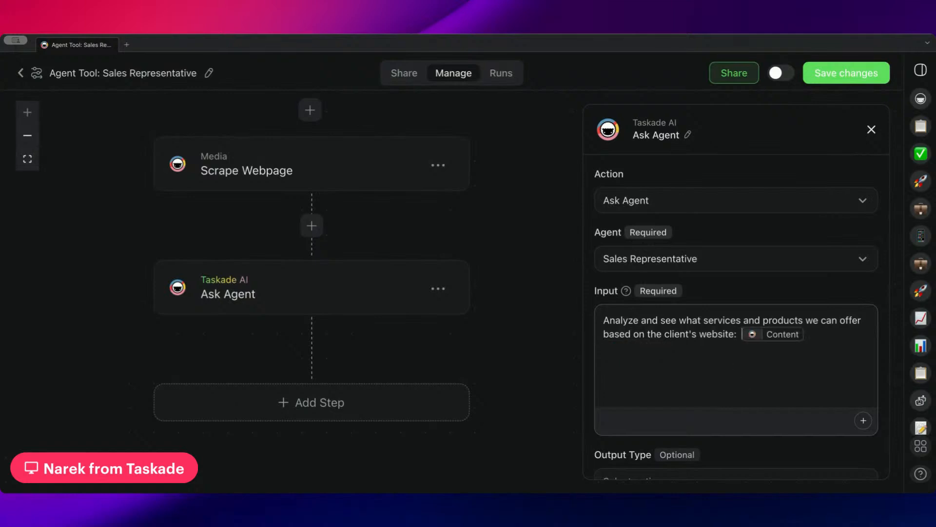
key("BackSpace")
Save the Ask Agent step and set its output type to Plain Text.
left_click(849, 78)
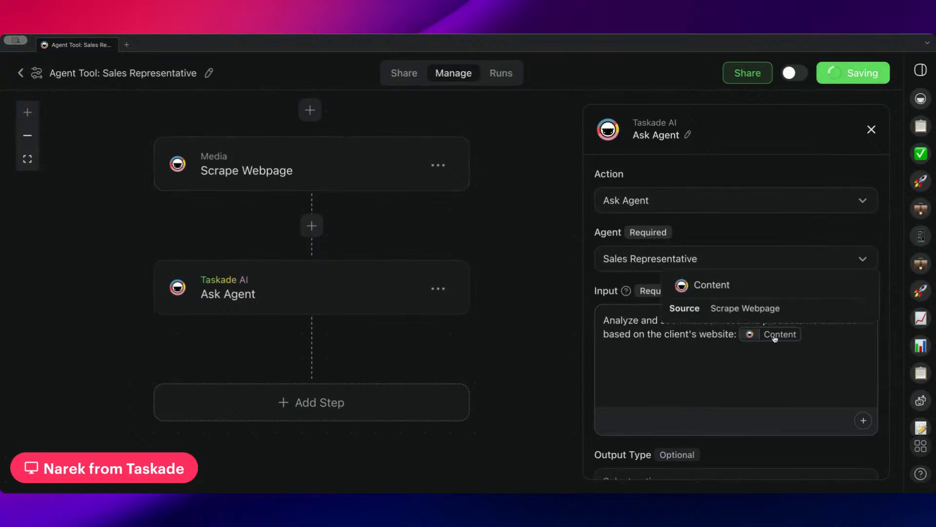
scroll(673, 302, "down", 2)
left_click(669, 417)
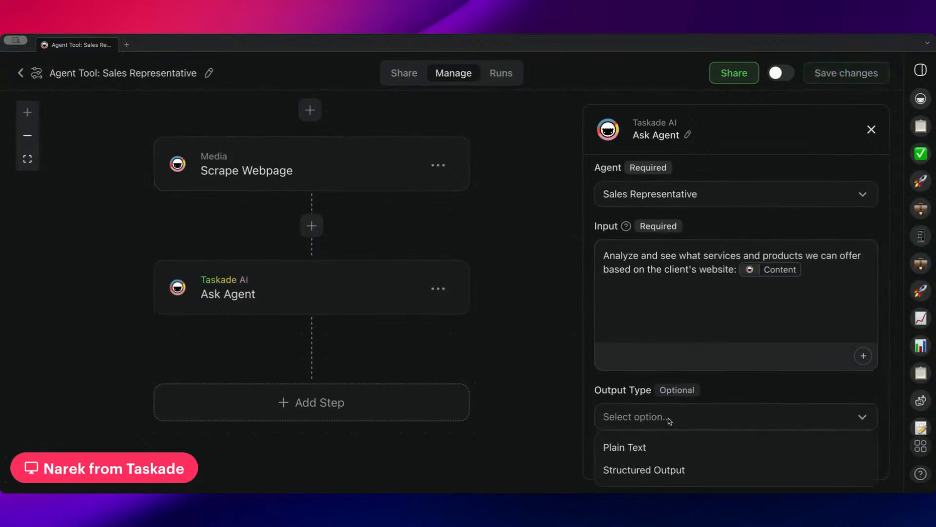
left_click(629, 445)
scroll(390, 258, "down", 3)
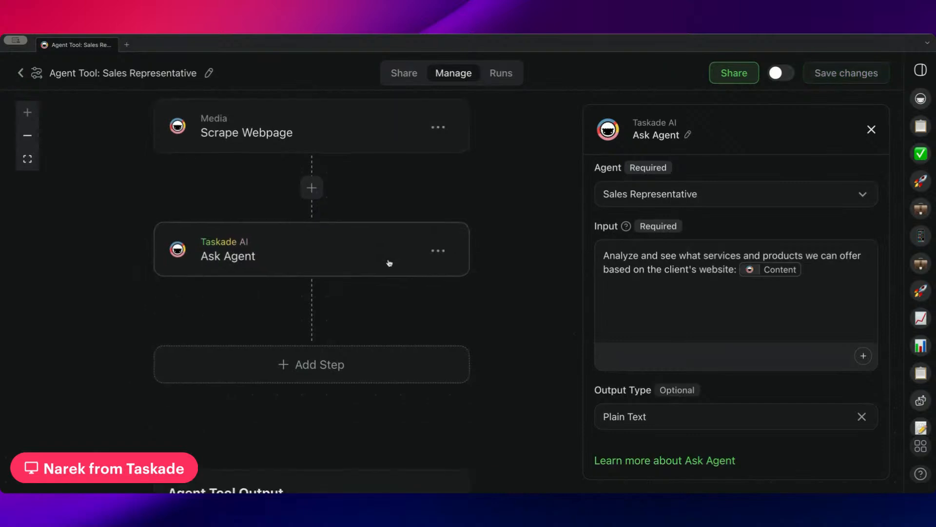
scroll(332, 302, "down", 5)
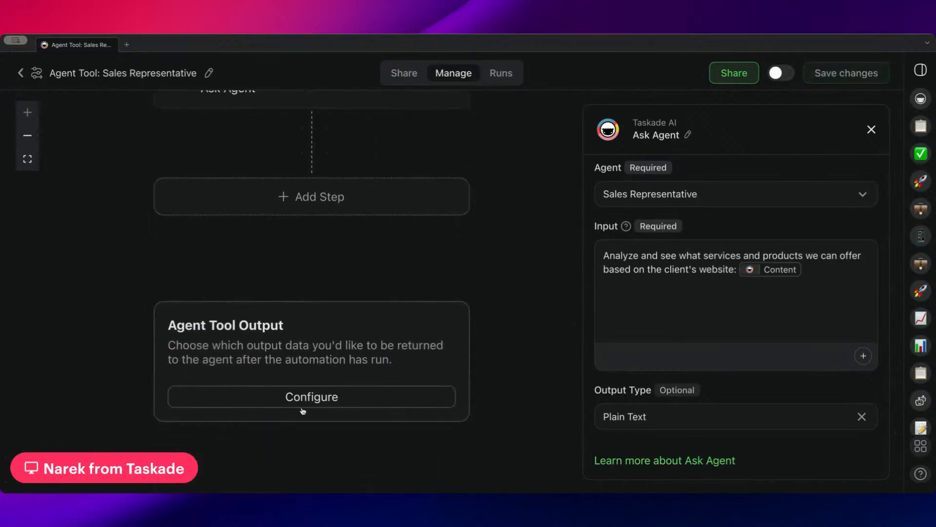
left_click(302, 403)
left_click(676, 322)
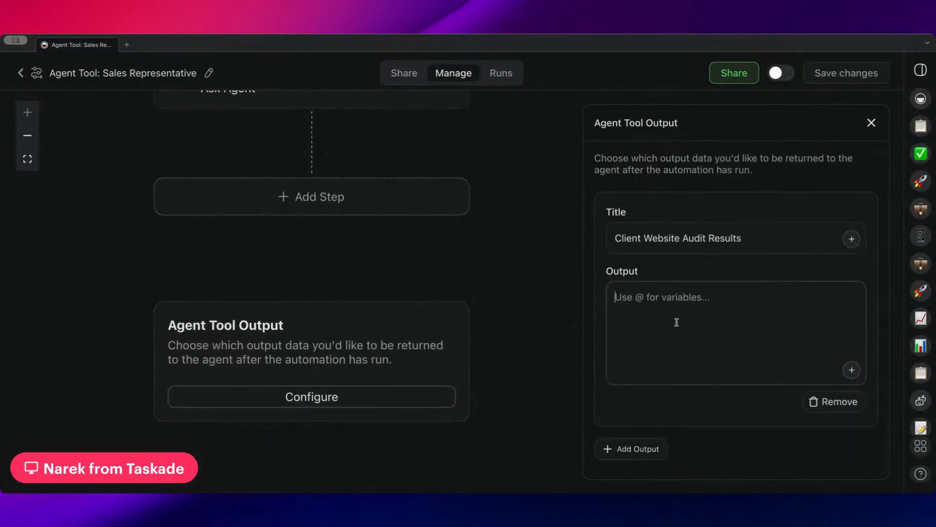
type("@")
left_click(648, 270)
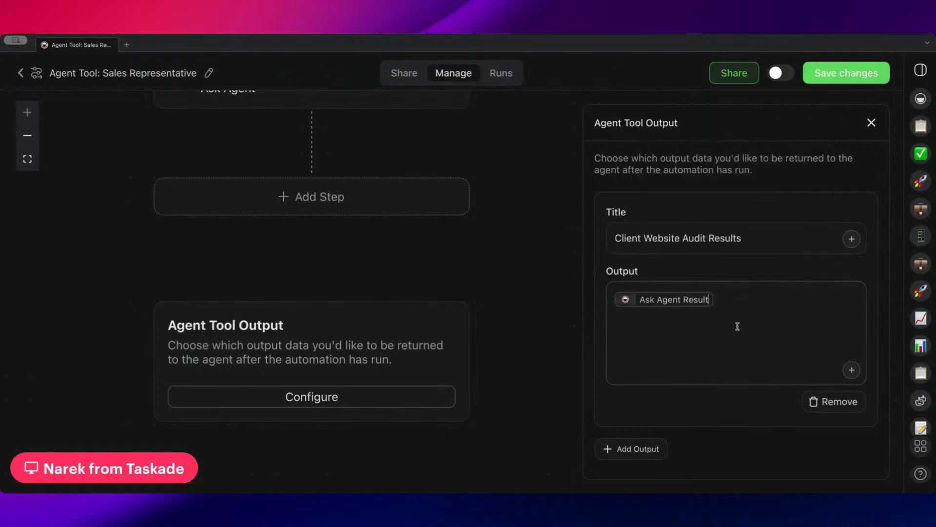
scroll(259, 174, "up", 3)
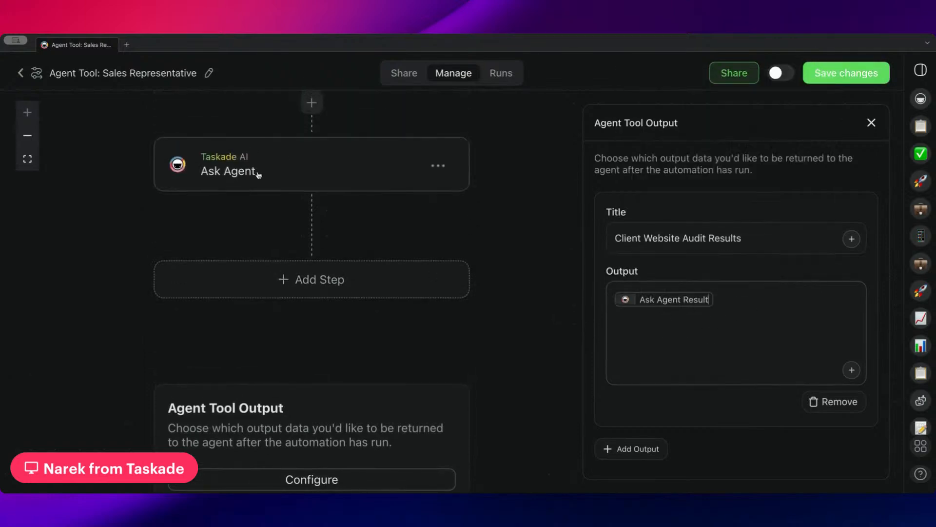
scroll(464, 297, "down", 2)
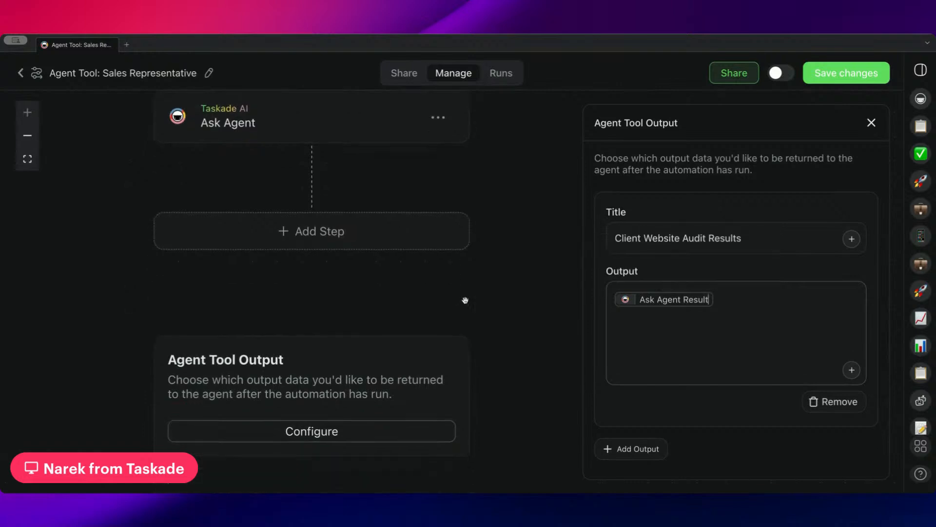
left_click(854, 83)
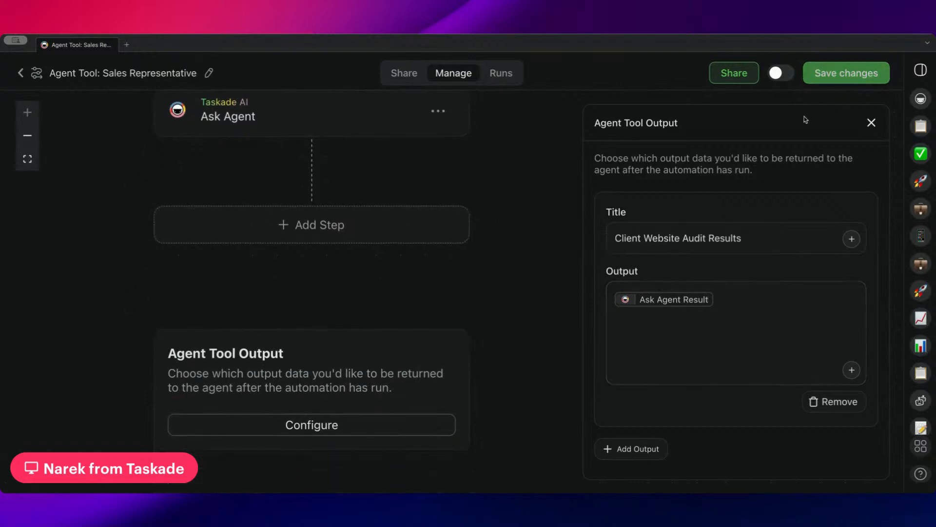
left_click(778, 74)
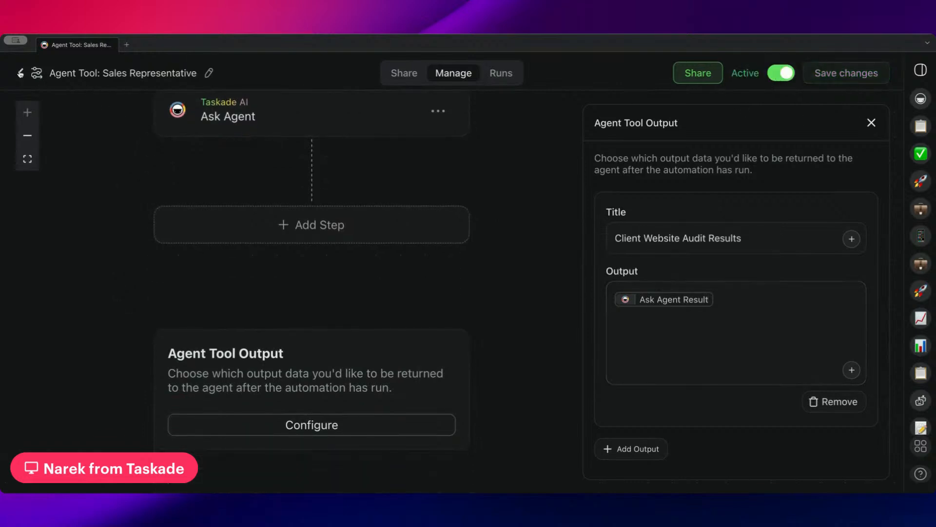
Rename the automation to 'Audit Client's Website'.
left_click(208, 73)
triple_click(195, 113)
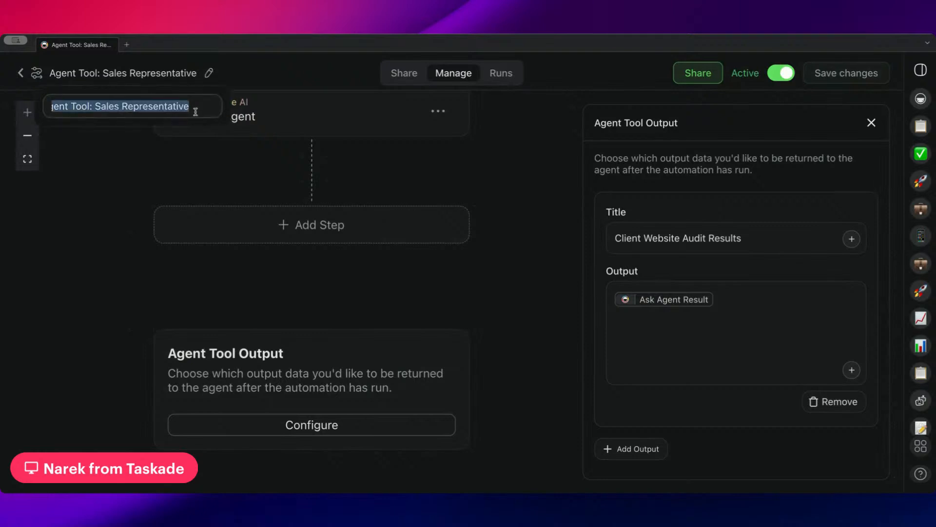
type("Audit Client's Website")
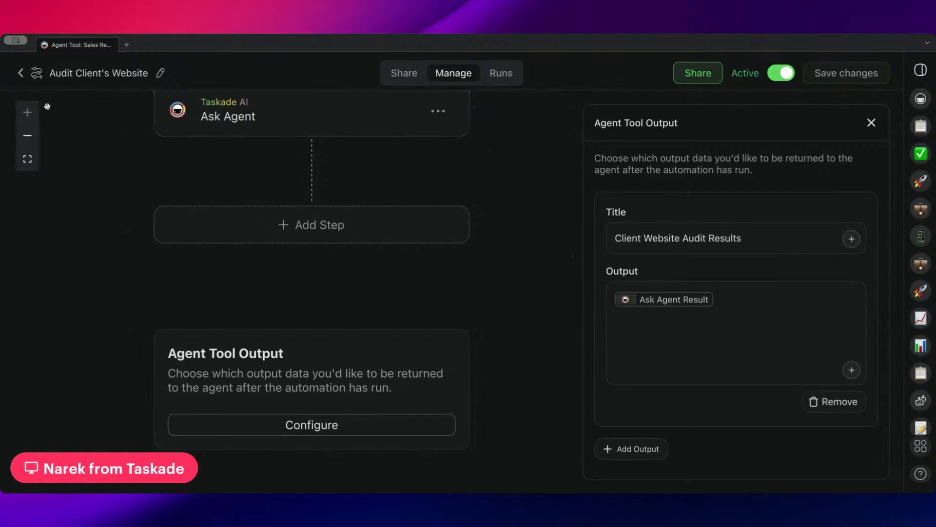
left_click(20, 73)
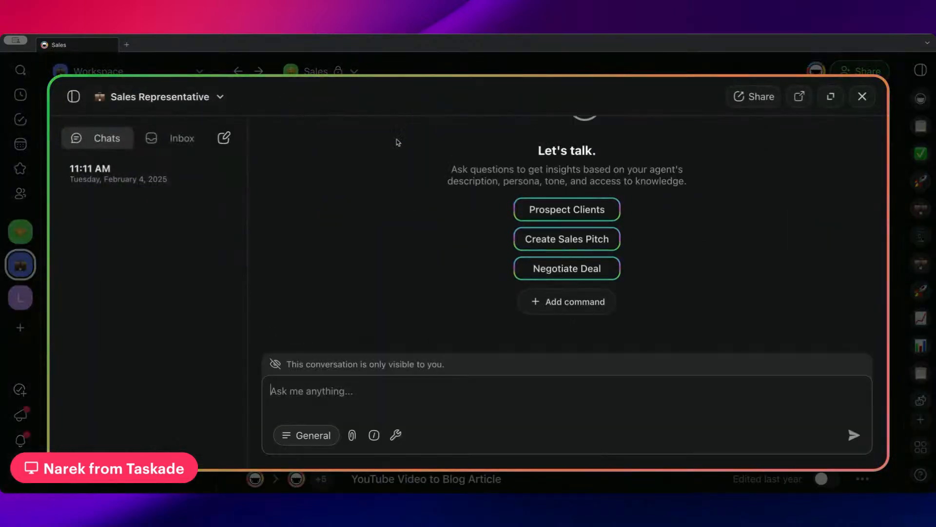
Add Audit Client's Website to the Sales Representative's tools and update the agent settings.
left_click(396, 433)
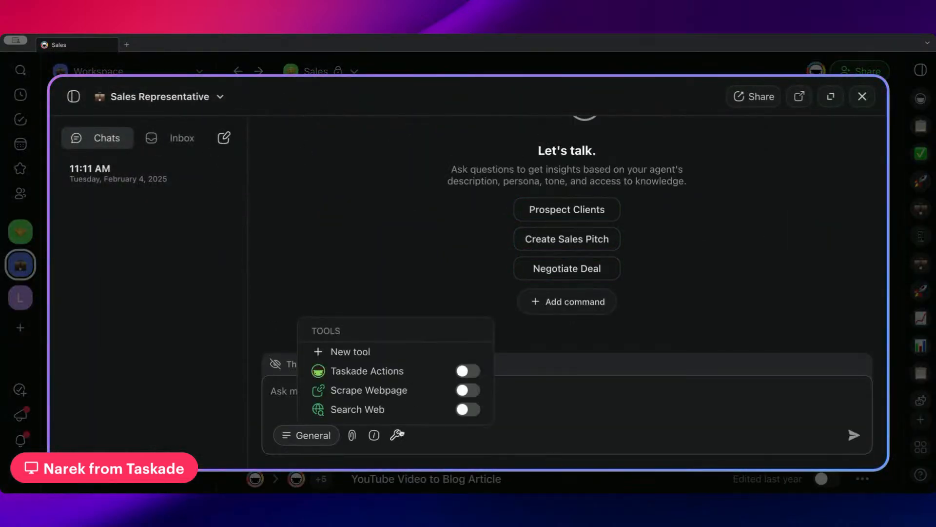
left_click(370, 349)
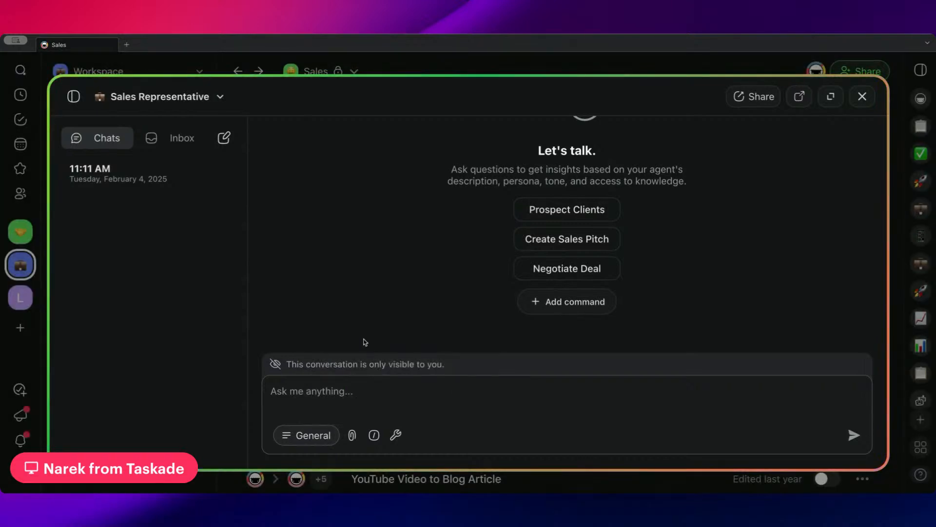
left_click(215, 97)
left_click(142, 166)
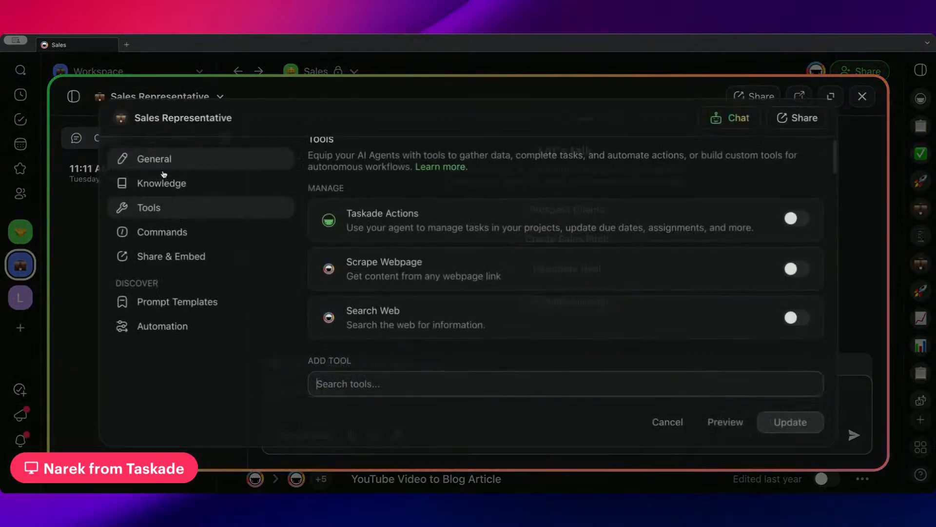
scroll(527, 336, "down", 3)
scroll(510, 350, "down", 1)
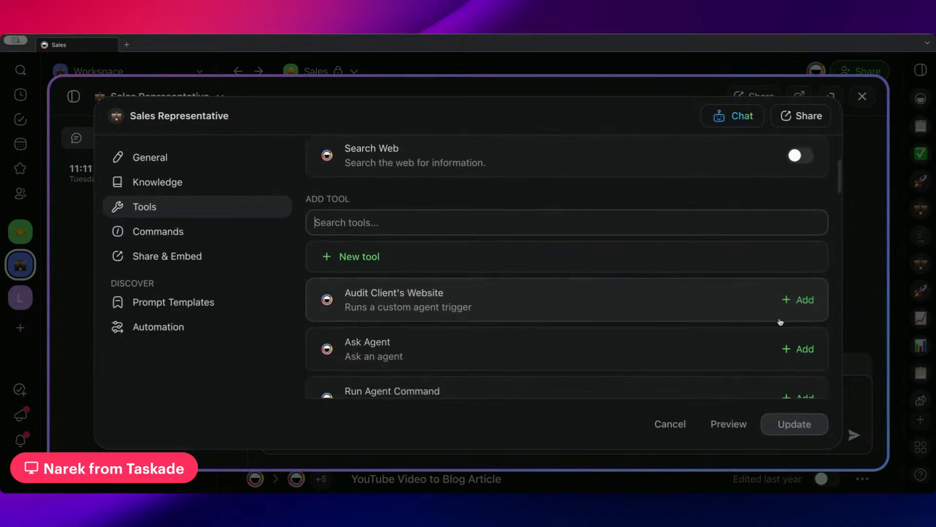
left_click(788, 305)
left_click(802, 433)
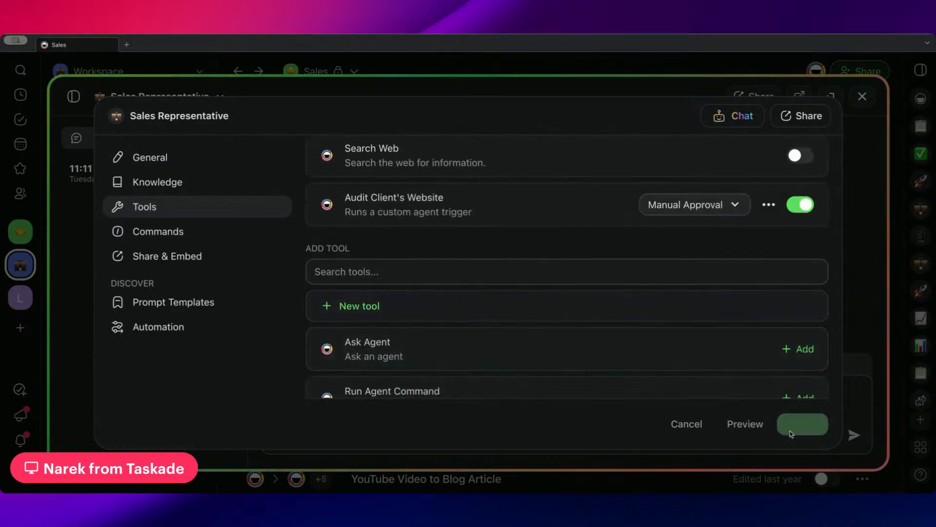
left_click(401, 94)
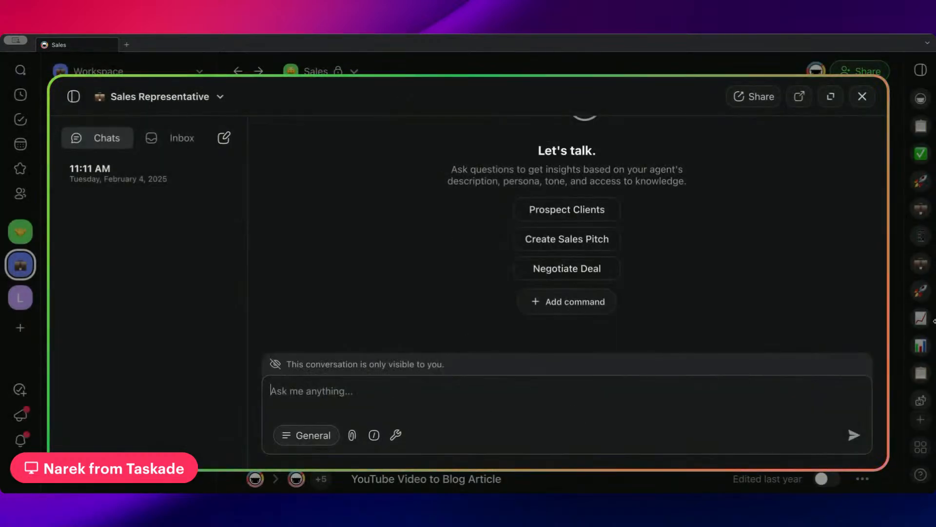
Send 'Run Client Audit Website Tool' with client website taskade.com and client name Taskade.
type("client websitre")
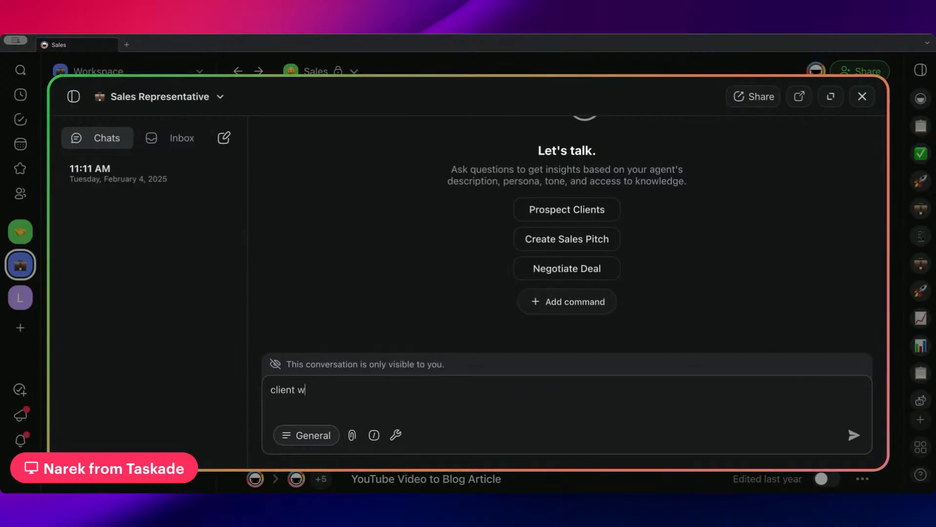
key("BackSpace")
key("BackSpace")
type("e: taskade.com")
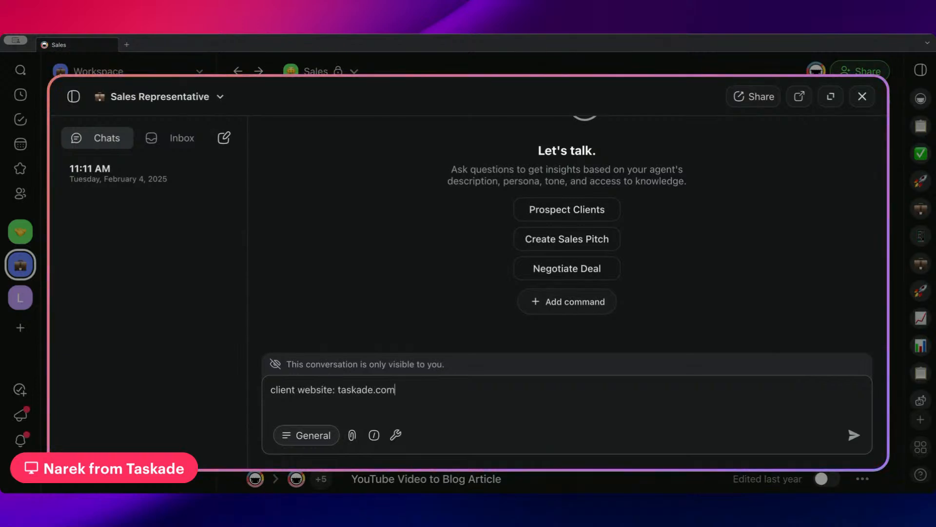
key("shift+Return")
type("Cl")
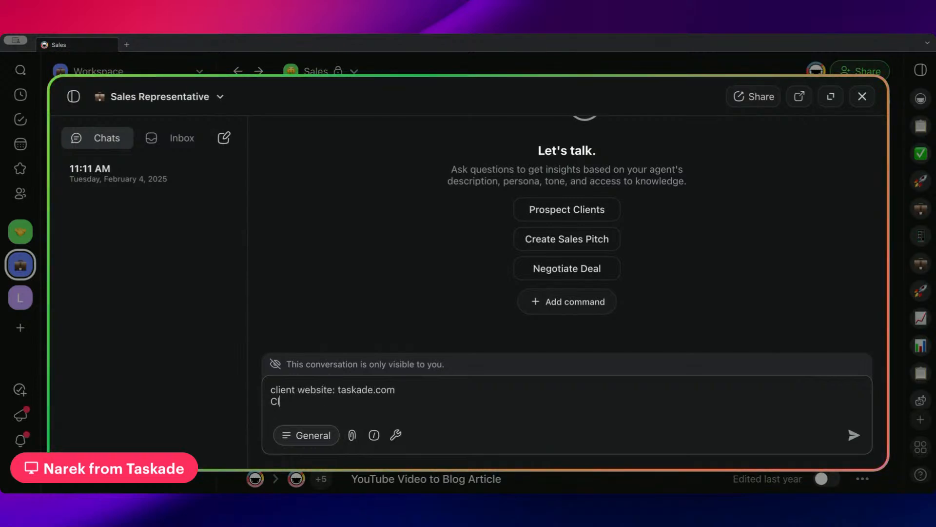
type("ient Name: ")
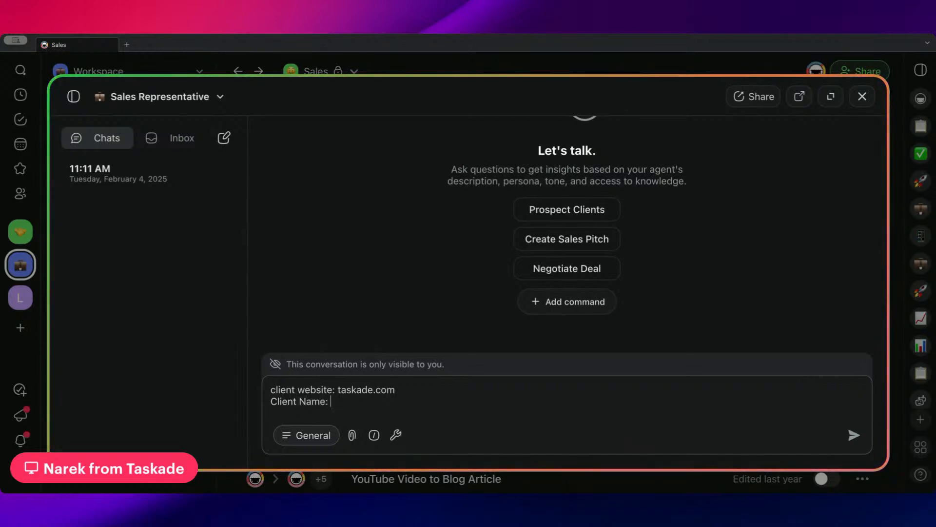
type("Taskade")
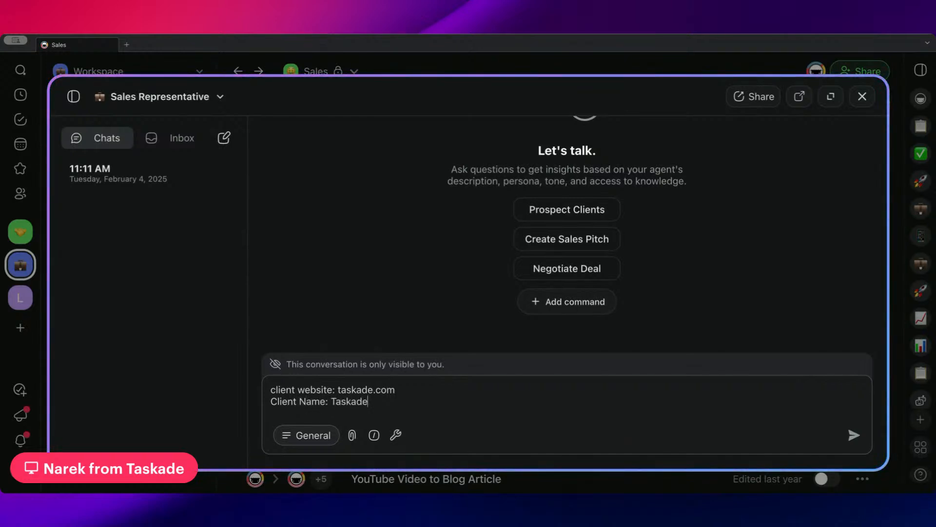
left_click(271, 390)
key("shift+Return")
key("shift+Return")
key("Up")
key("Up")
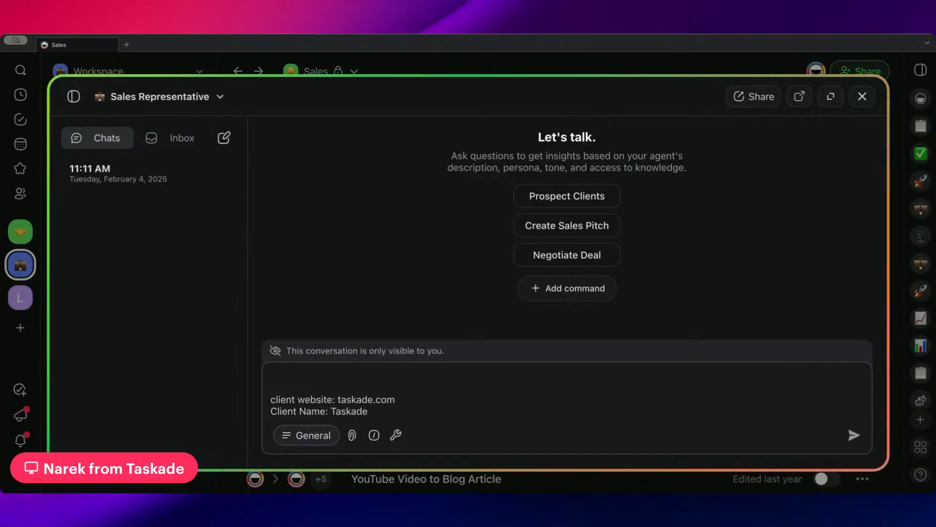
type("Run ")
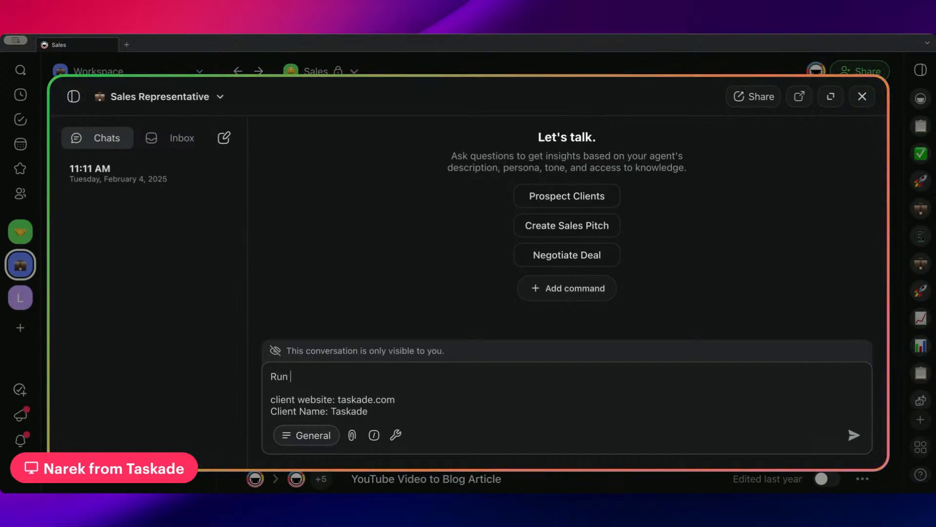
type("Client Audi")
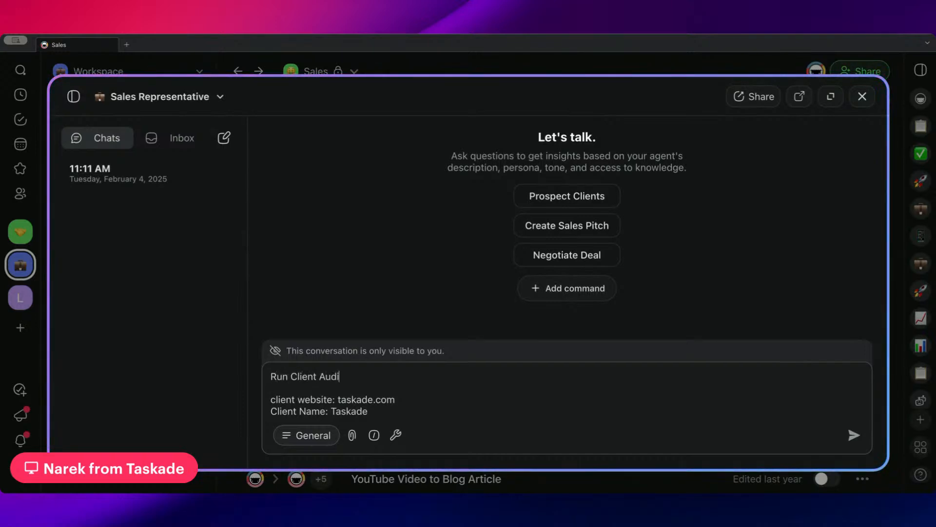
type("t Website Tool")
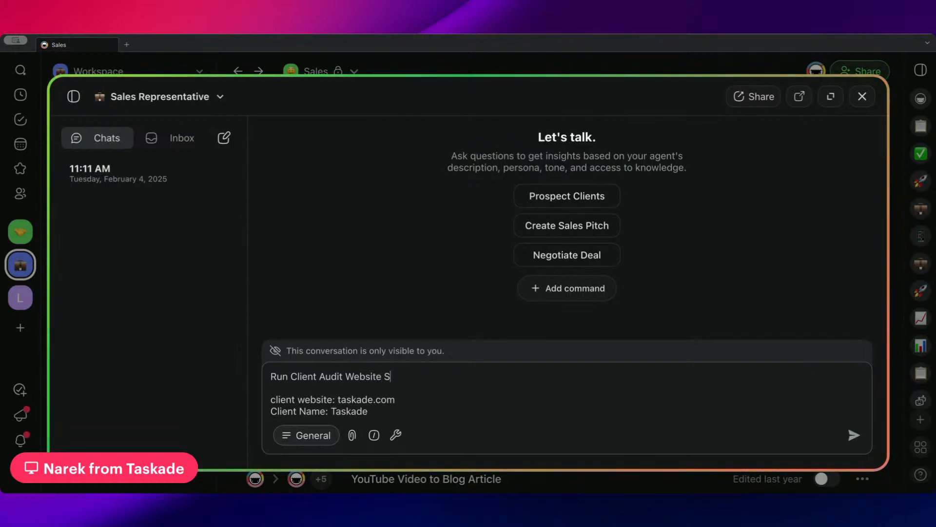
key("Return")
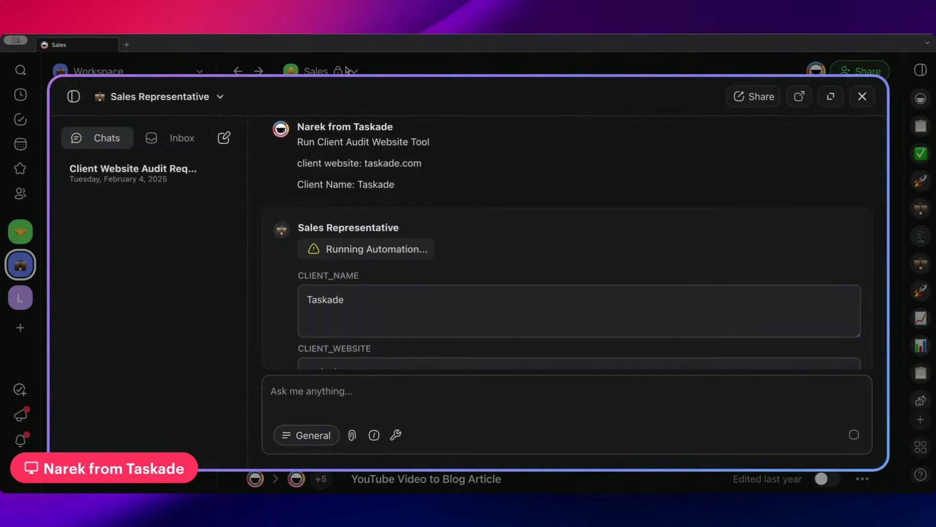
Approve the audit tool run, review the returned opportunities, and close the chat.
left_click(830, 351)
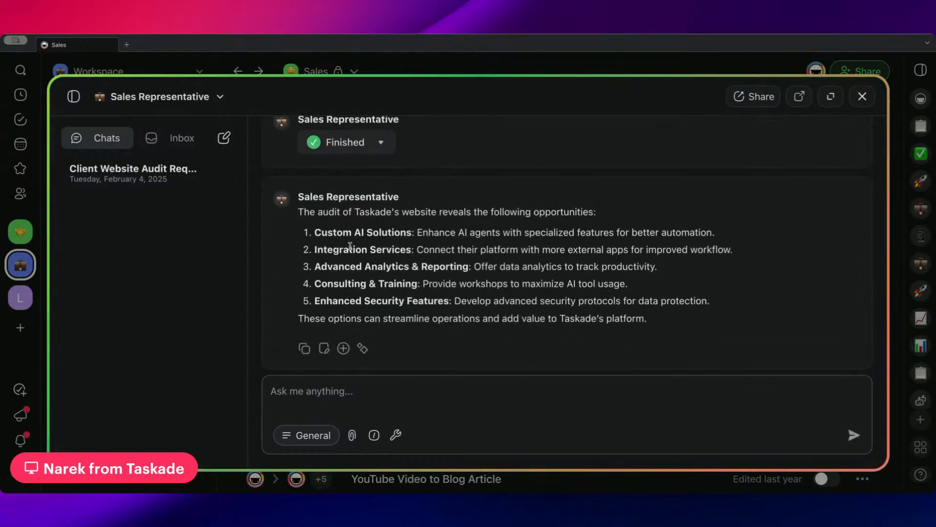
left_click_drag(298, 212, 597, 217)
left_click(378, 285)
left_click_drag(298, 319, 298, 209)
left_click(653, 323)
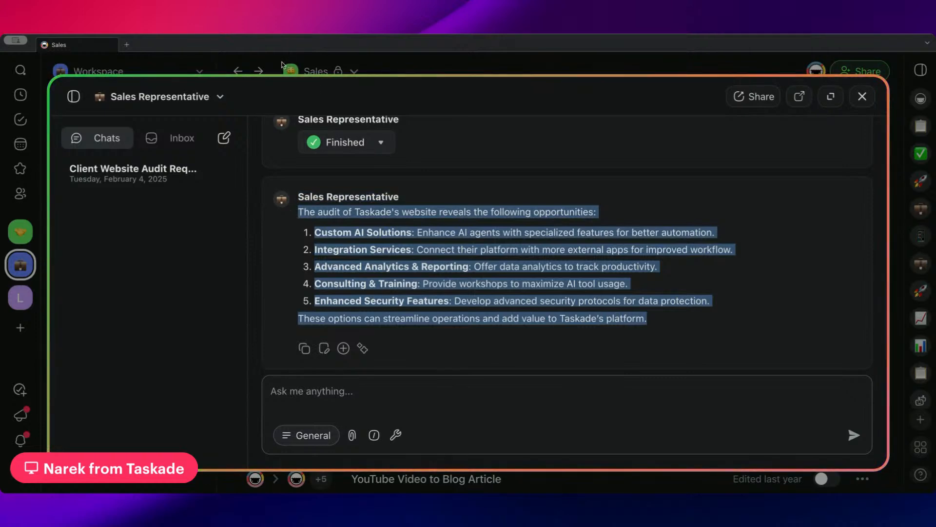
left_click(296, 70)
Insert a Send HTTP Request step between Scrape Webpage and Ask Agent.
left_click(443, 183)
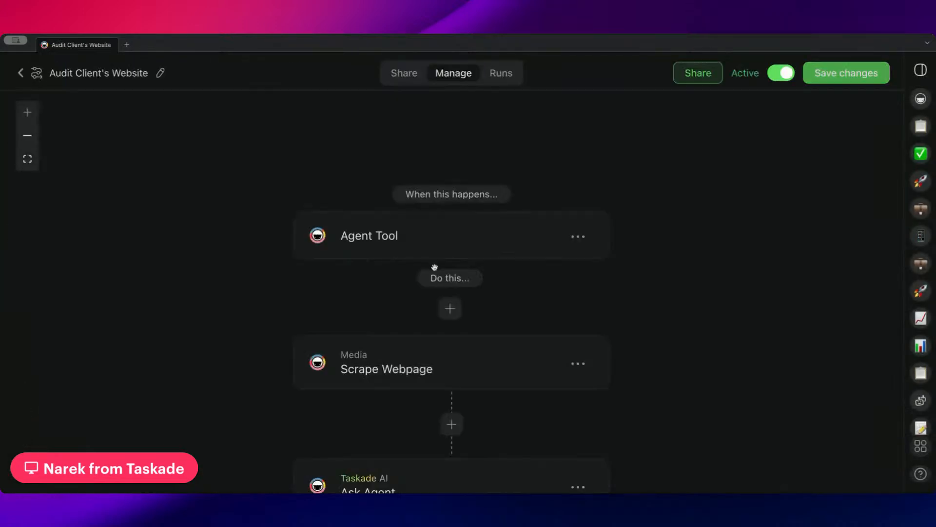
scroll(425, 264, "down", 5)
scroll(417, 229, "down", 3)
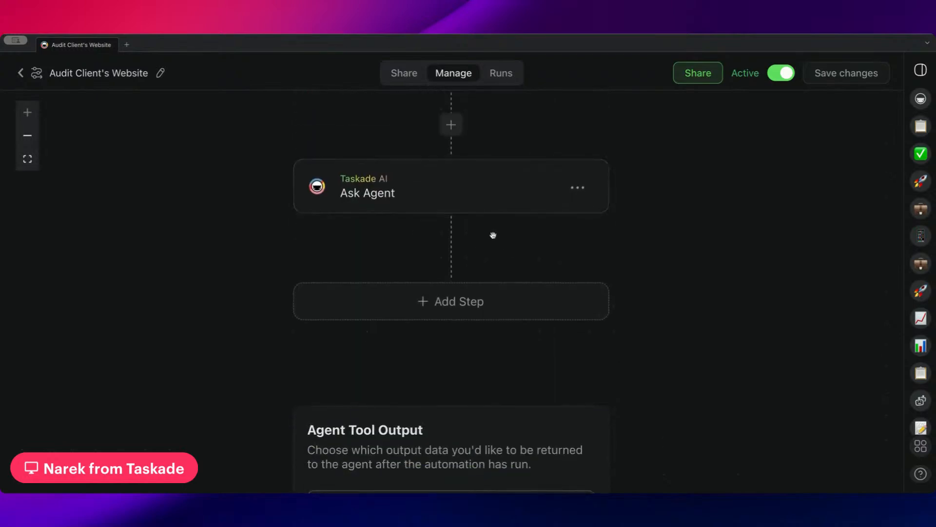
scroll(493, 235, "up", 3)
scroll(488, 190, "down", 1)
scroll(464, 215, "up", 2)
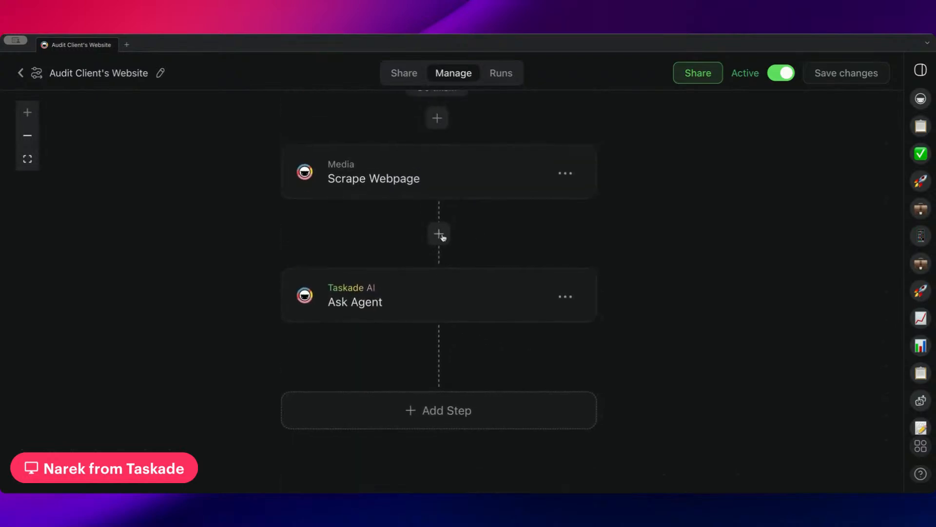
left_click(440, 235)
type("h")
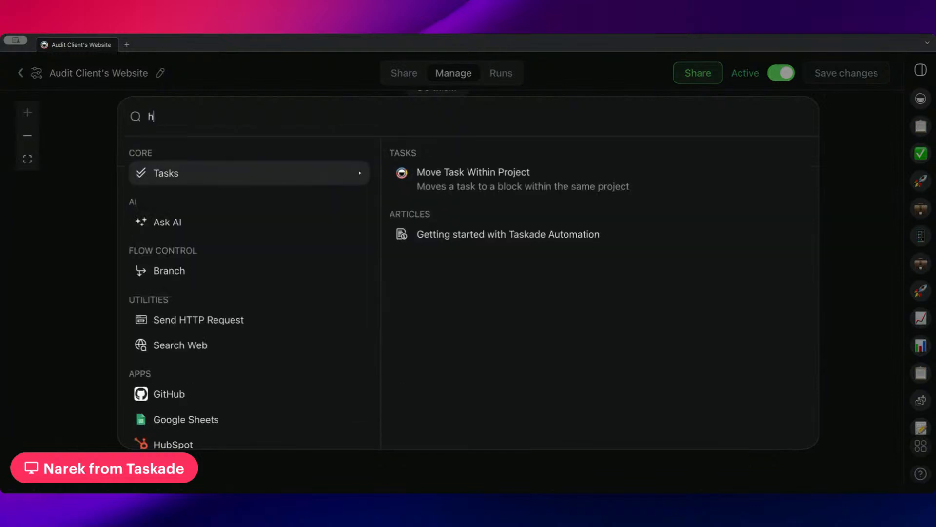
type("ttp")
left_click(445, 180)
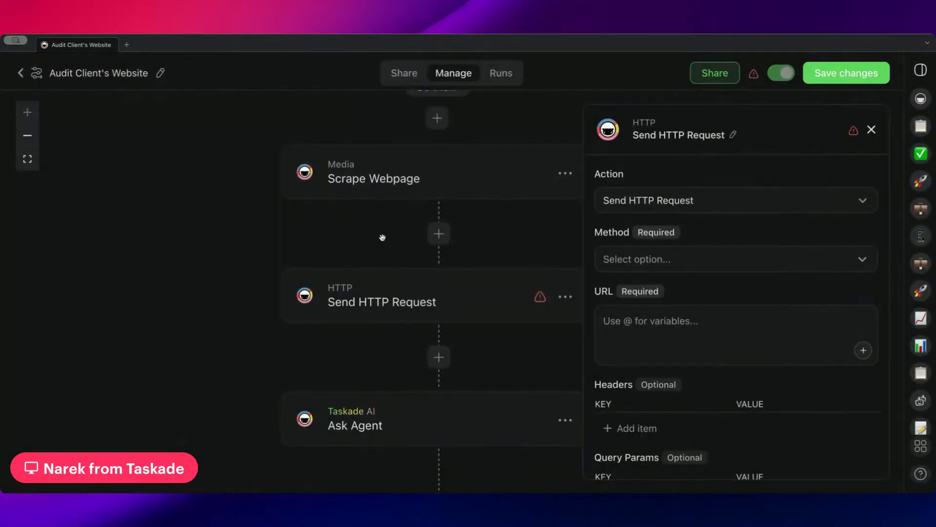
Look over the HTTP method choices without picking one, then review the flow through Agent Tool Output.
scroll(382, 217, "down", 1)
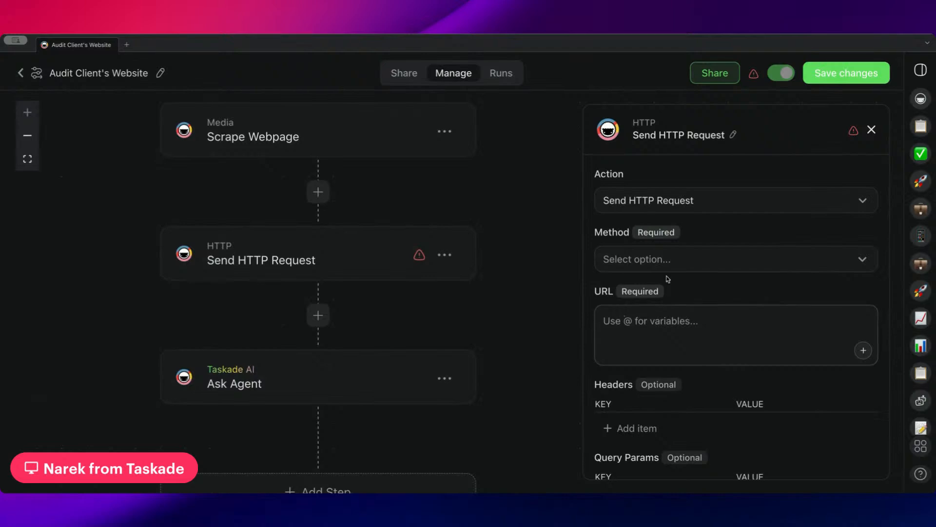
left_click(687, 270)
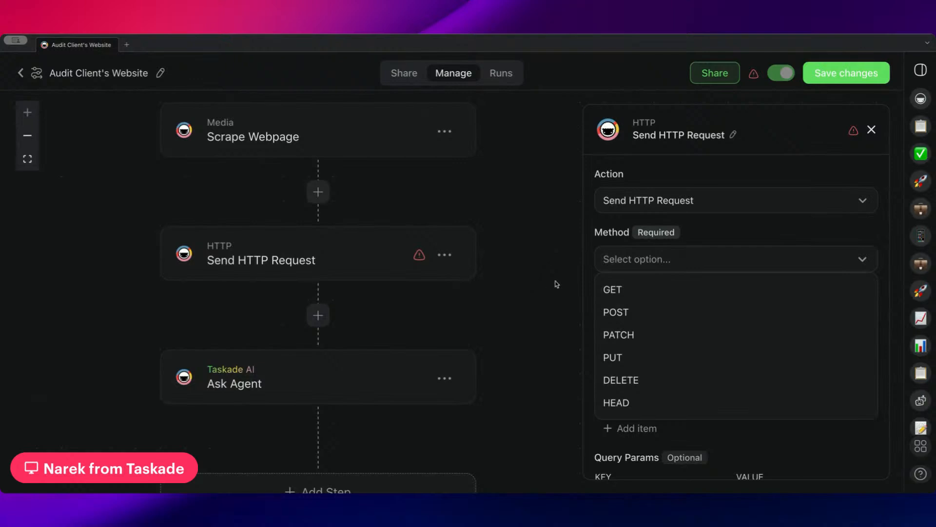
left_click(552, 313)
scroll(527, 308, "down", 3)
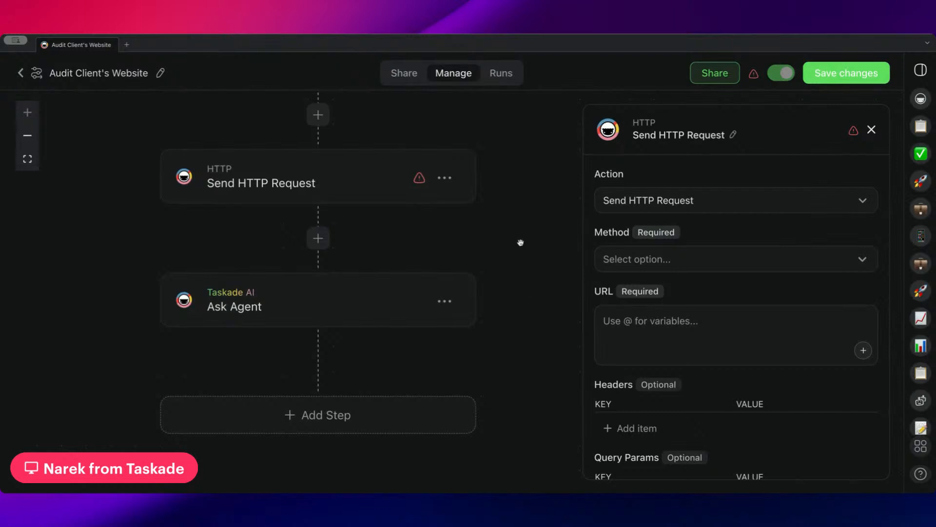
left_click_drag(561, 202, 550, 316)
left_click_drag(493, 192, 501, 267)
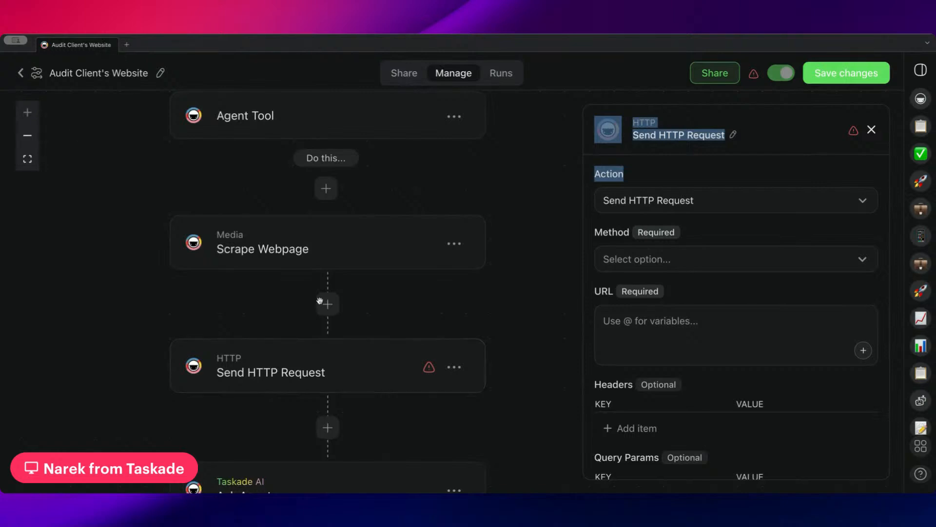
scroll(503, 294, "down", 3)
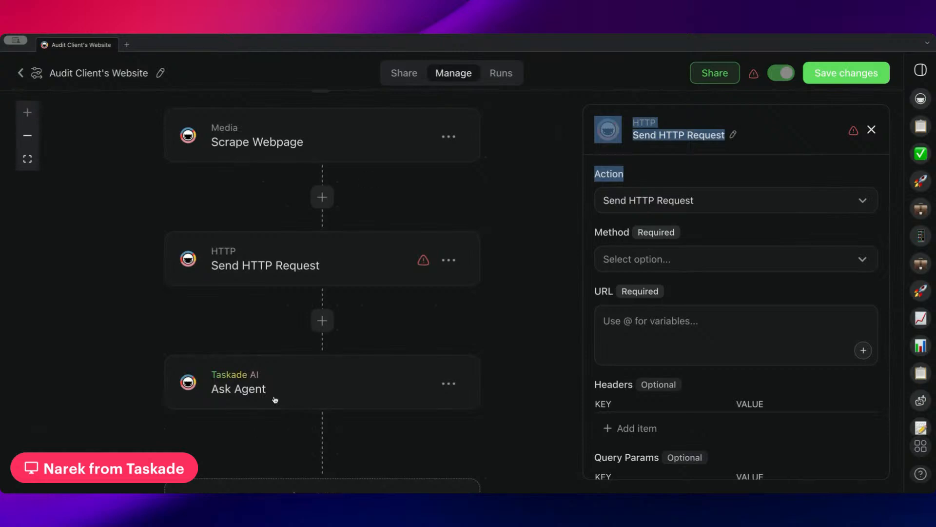
scroll(292, 405, "down", 2)
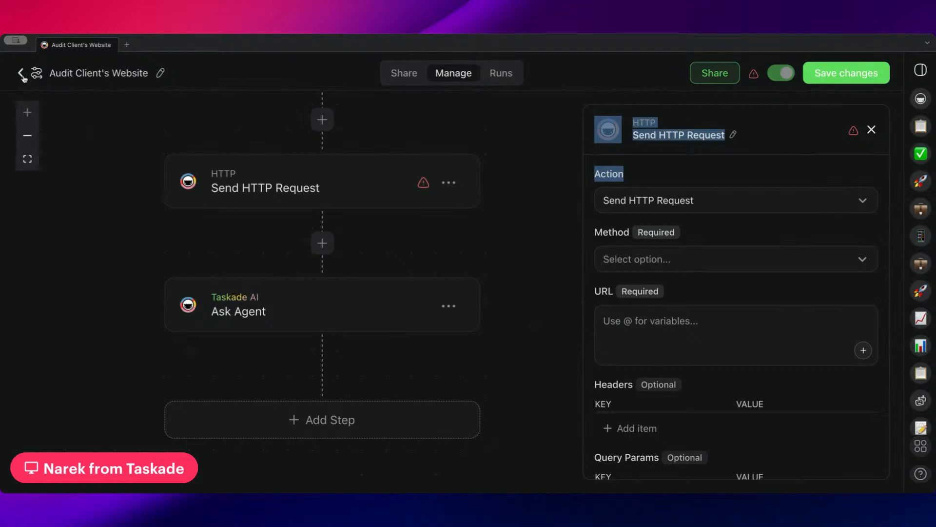
scroll(236, 194, "down", 3)
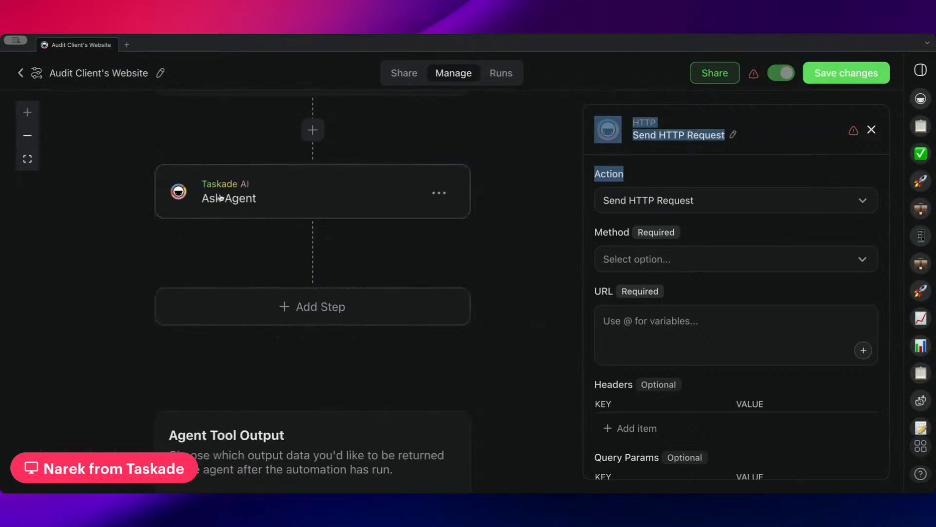
scroll(273, 238, "down", 2)
left_click(282, 356)
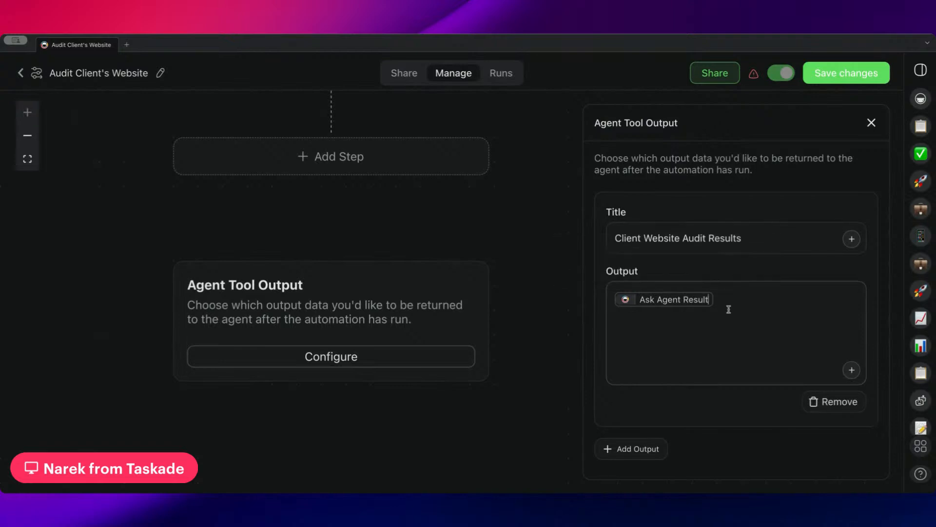
Exit the automation editor, discarding the unsaved changes.
left_click(20, 75)
left_click(503, 295)
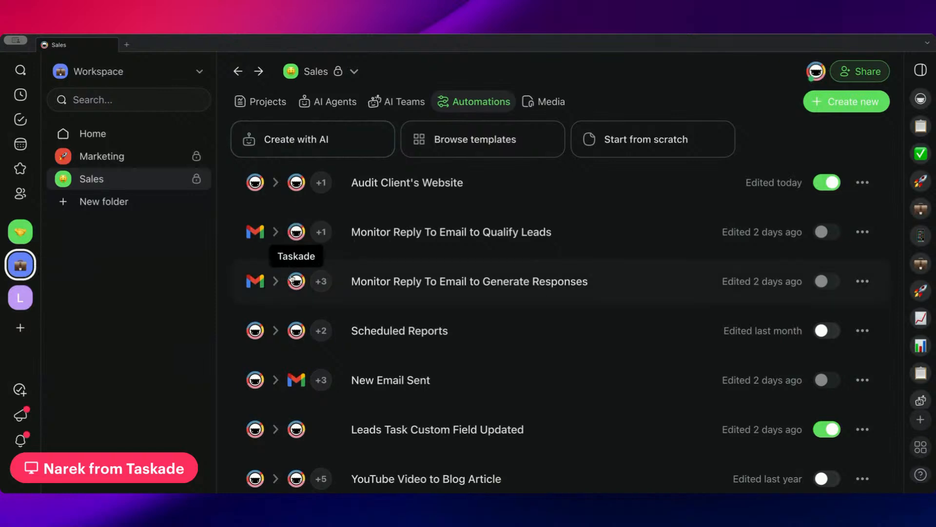
Switch to the Clients workspace and open the Acme Corp folder.
left_click(20, 233)
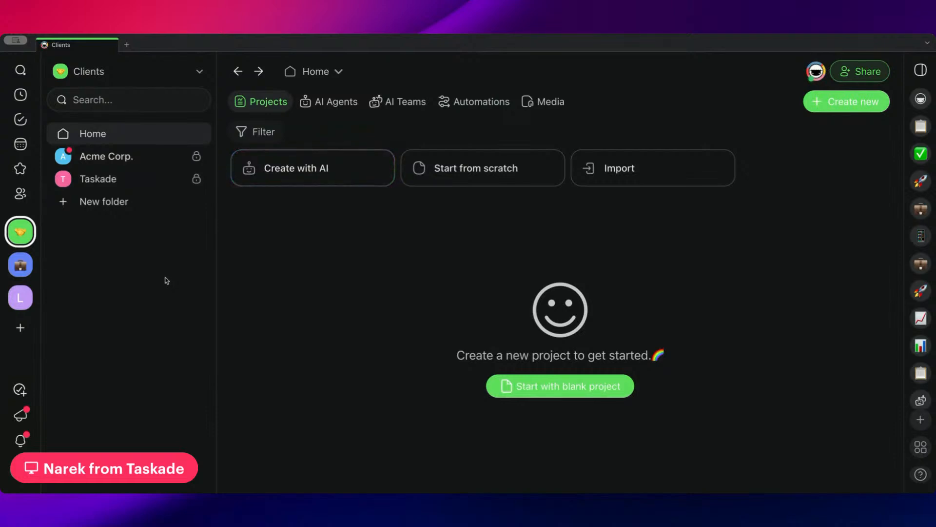
left_click(115, 161)
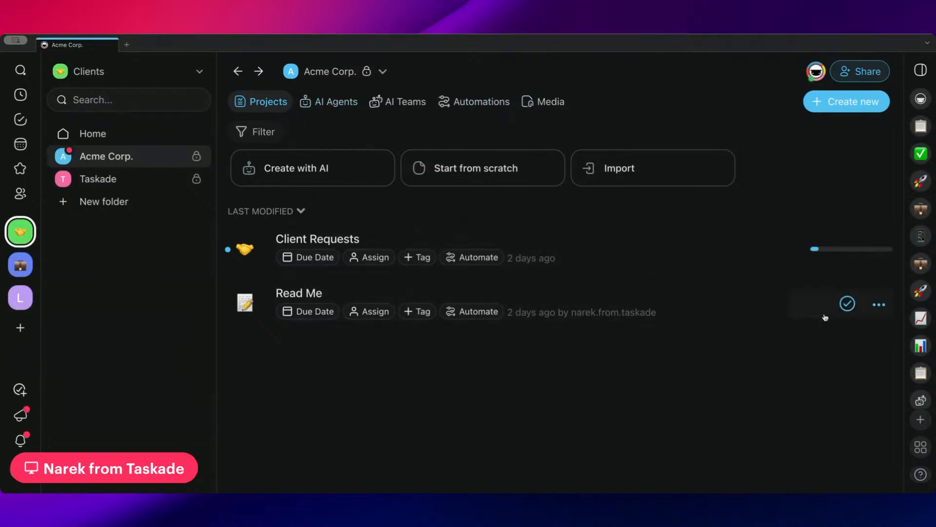
Delete the Read Me project from Acme Corp. and confirm the deletion.
left_click(879, 304)
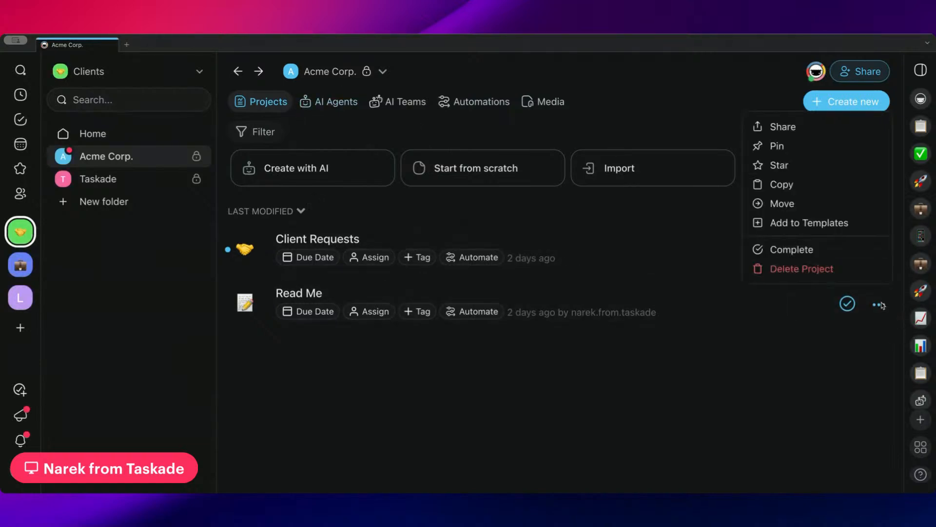
left_click(813, 273)
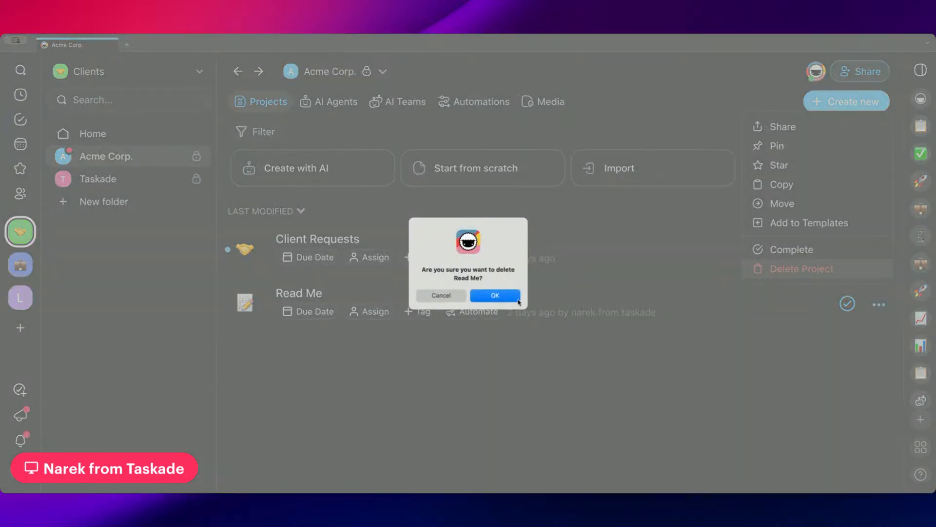
left_click(518, 299)
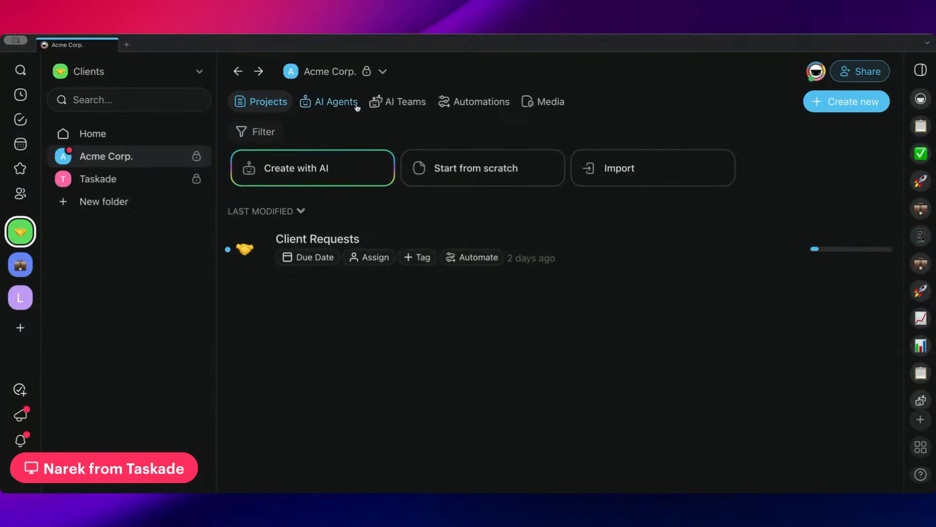
left_click(337, 72)
Review the Handle Client Requests kit's Projects and Automations tabs, then go back to the projects list.
left_click(326, 287)
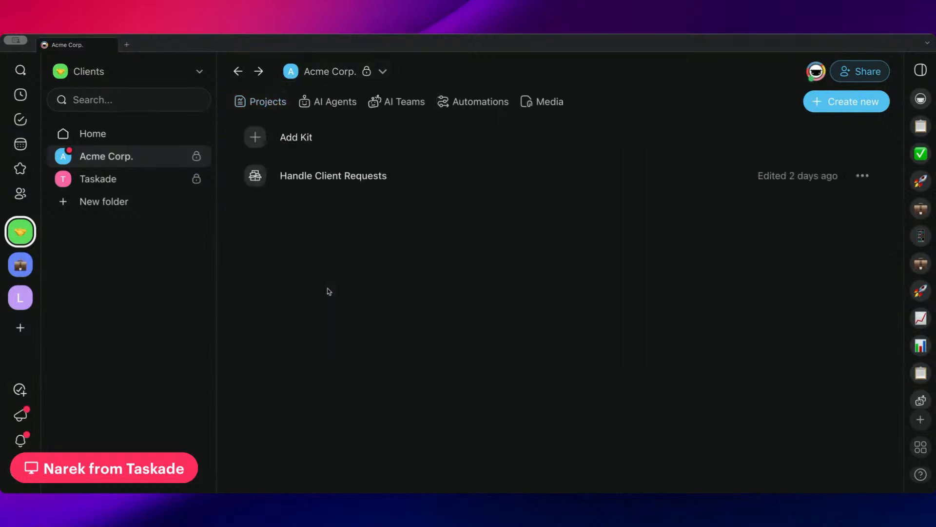
left_click(401, 184)
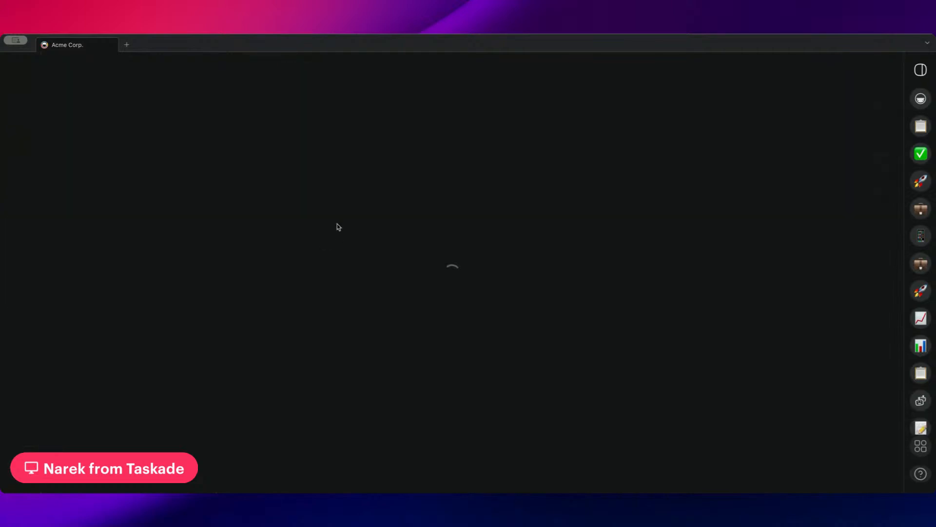
scroll(298, 239, "down", 2)
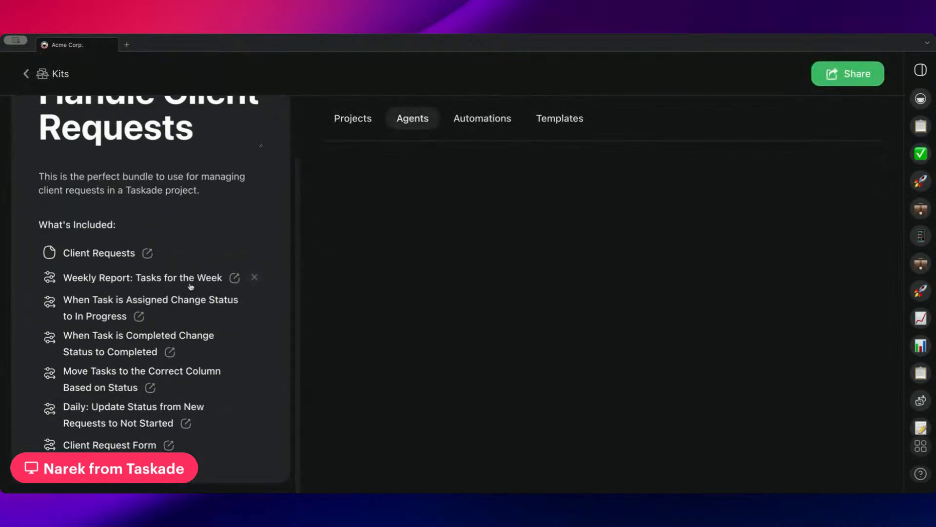
left_click(372, 126)
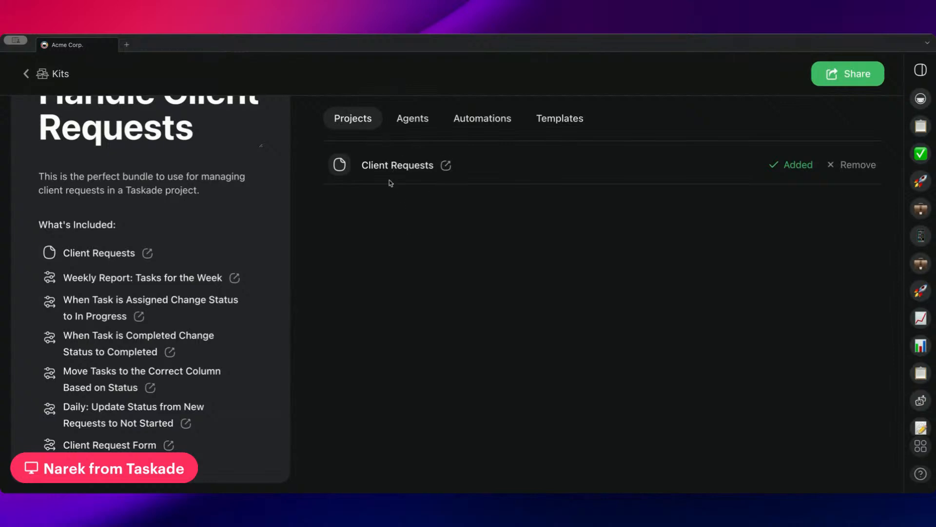
left_click_drag(362, 165, 431, 170)
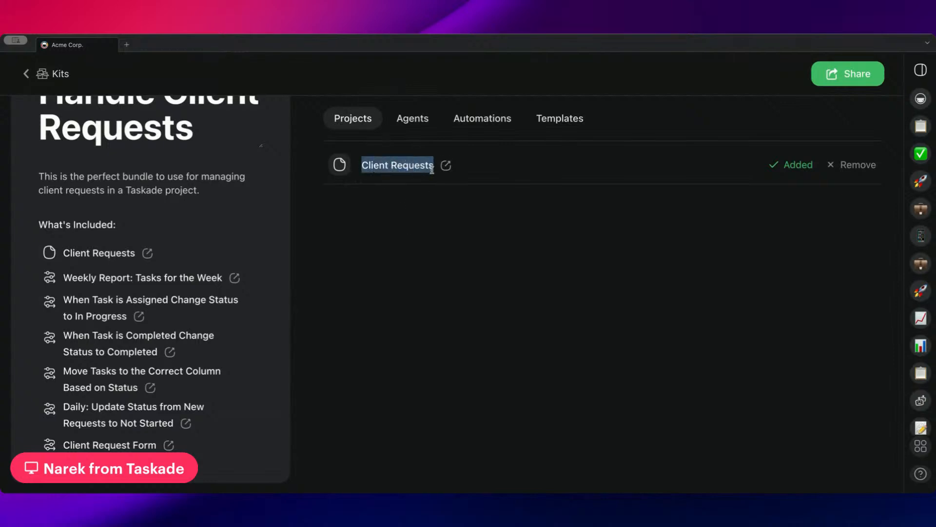
left_click(483, 118)
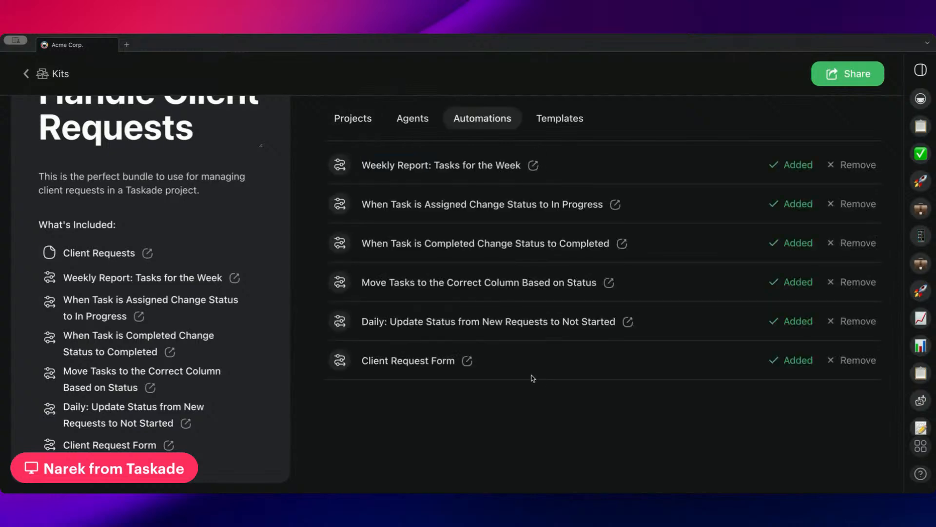
left_click(26, 76)
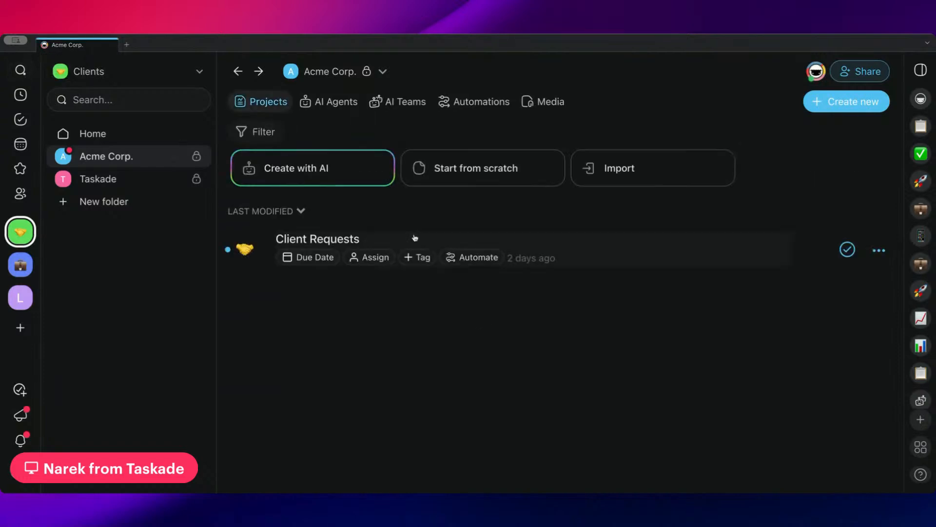
Open Client Requests and set the 'Adjust design elements' task's status to In Progress.
left_click(415, 238)
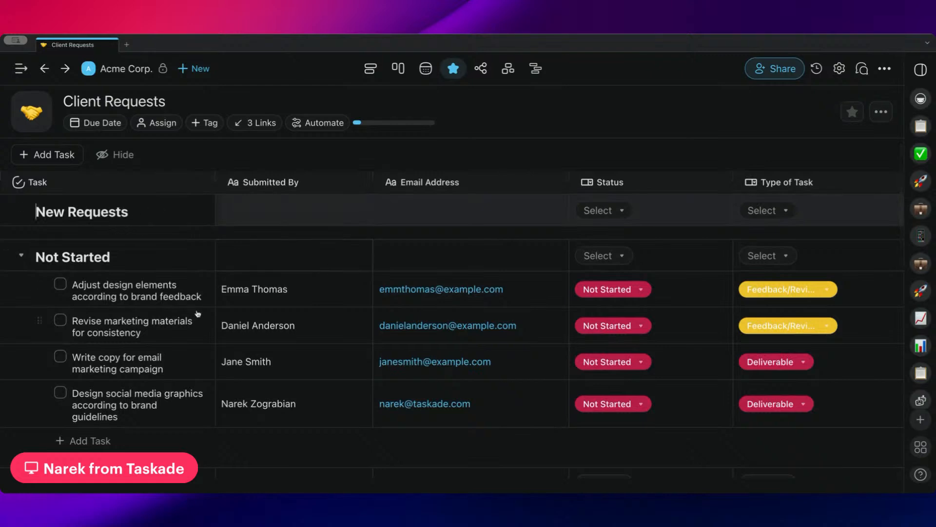
scroll(198, 315, "up", 1)
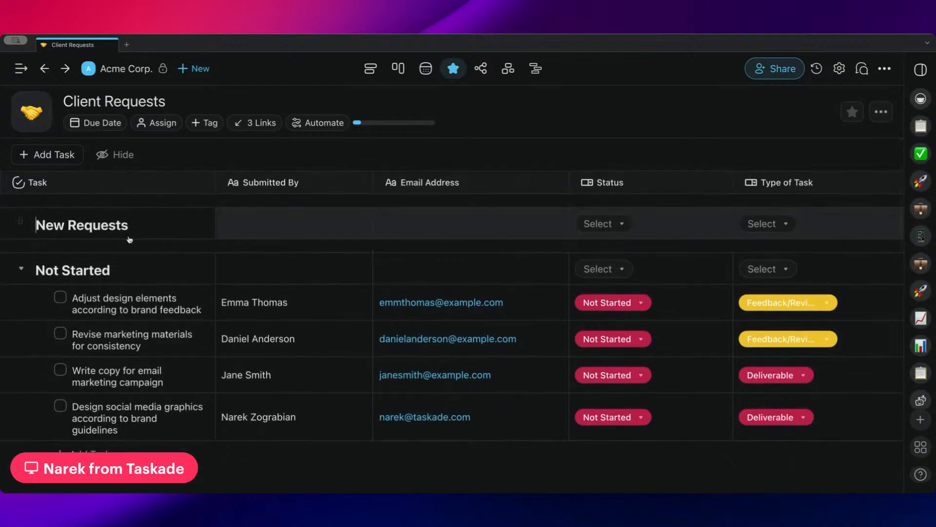
scroll(143, 248, "down", 1)
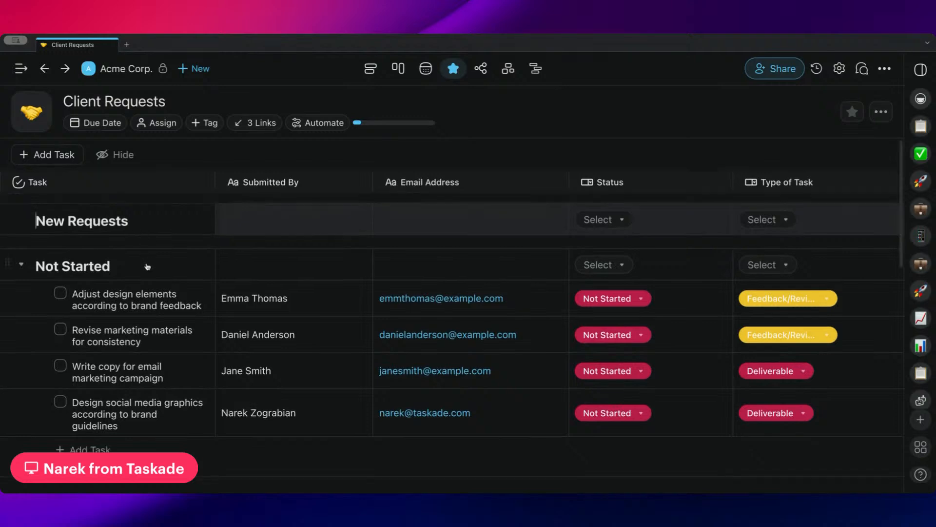
scroll(147, 267, "down", 3)
scroll(463, 244, "up", 4)
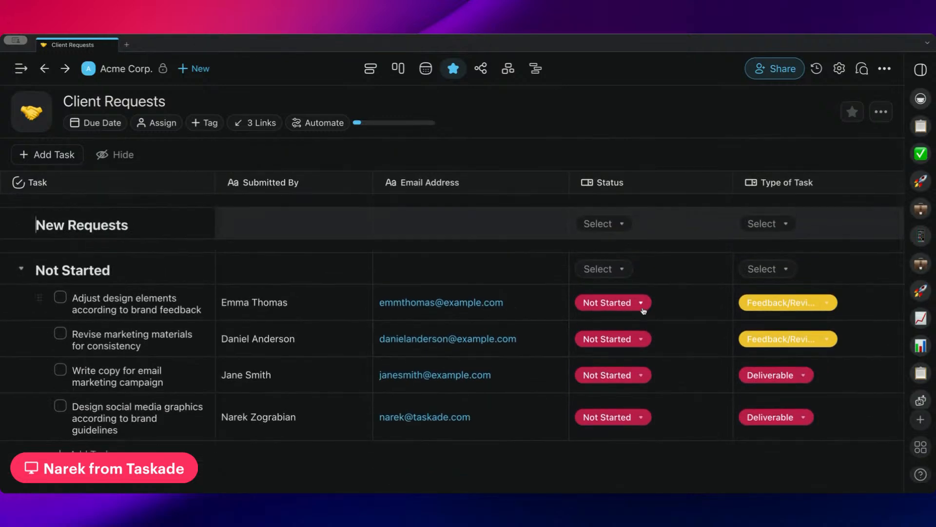
scroll(644, 310, "down", 2)
left_click(629, 270)
left_click(656, 343)
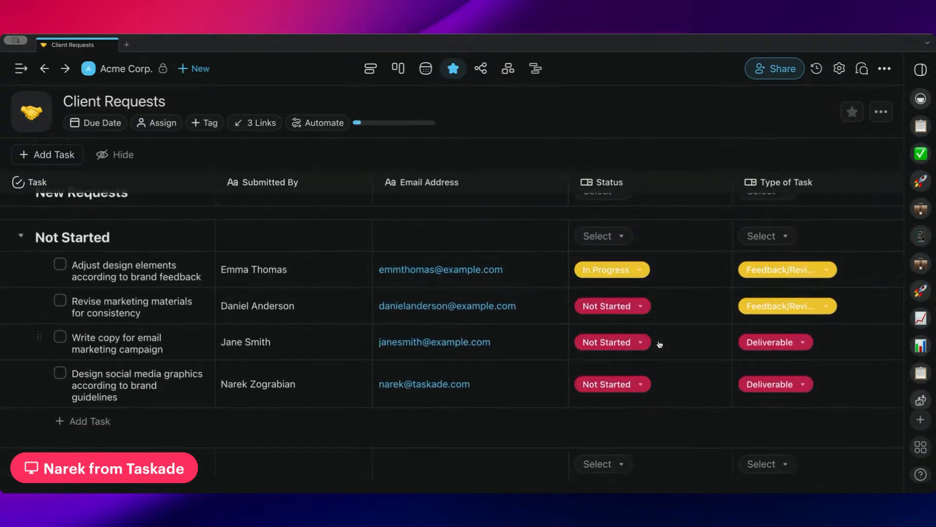
Change the 'Adjust design elements' task's status to Blocked.
scroll(539, 253, "down", 5)
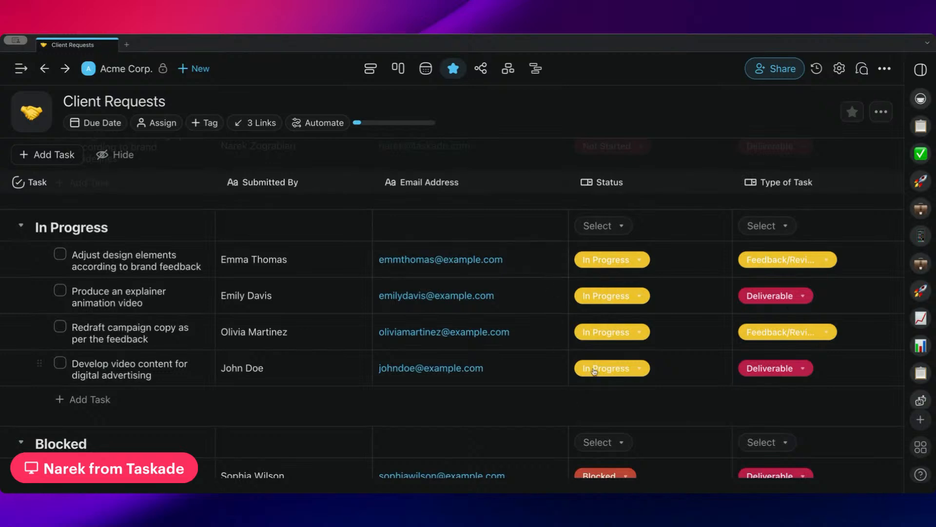
left_click(617, 266)
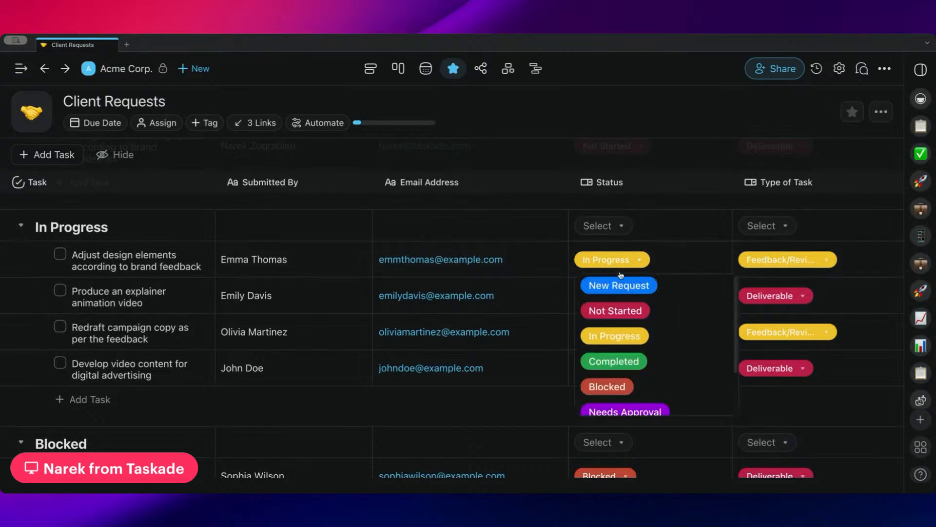
left_click(646, 390)
scroll(641, 273, "down", 2)
scroll(643, 278, "down", 2)
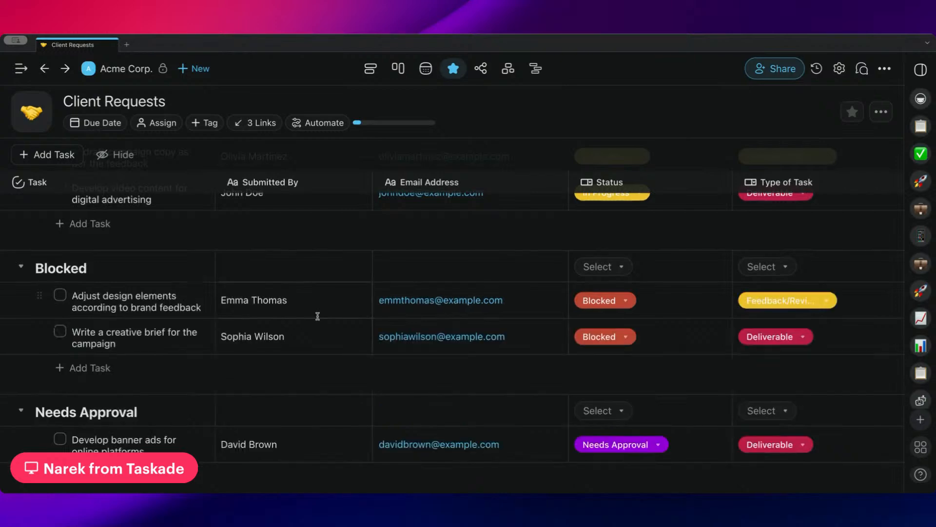
scroll(317, 316, "down", 2)
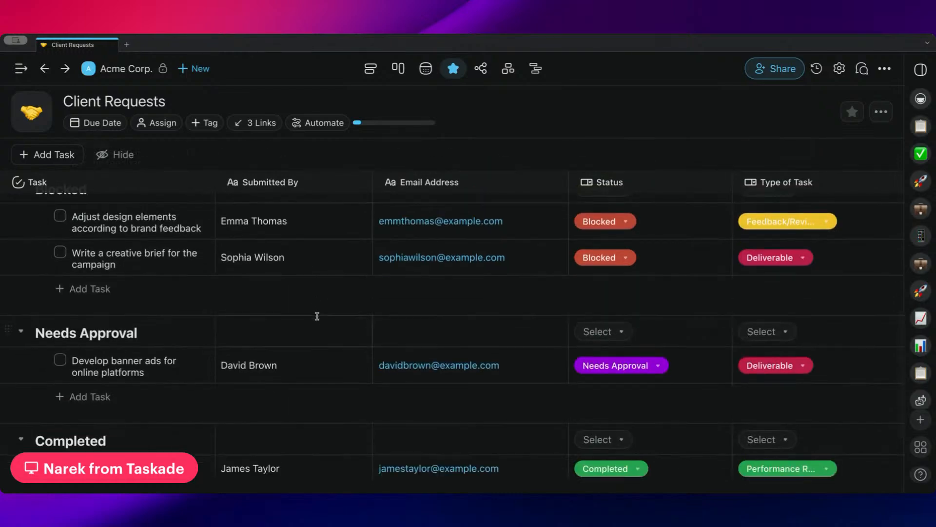
scroll(317, 316, "up", 10)
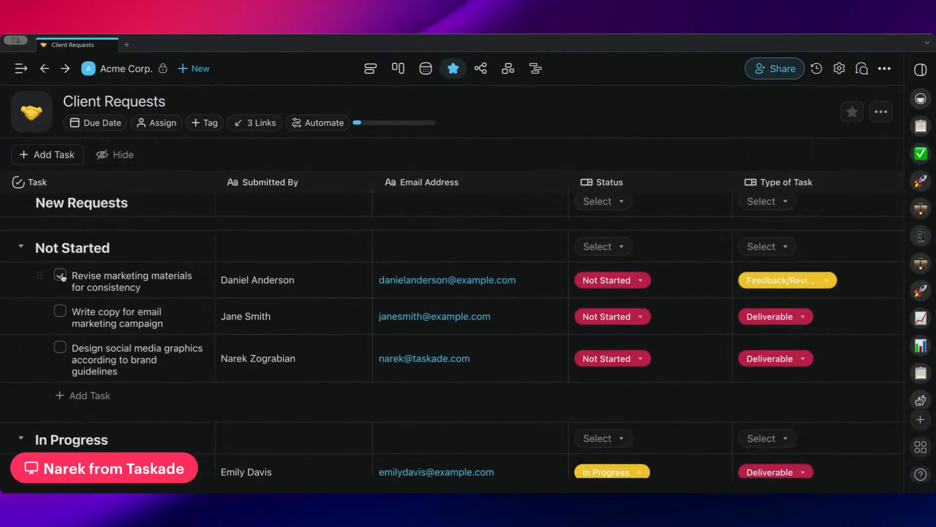
Mark 'Revise marketing materials for consistency' done, then undo it and set its status to Not Started.
left_click(60, 275)
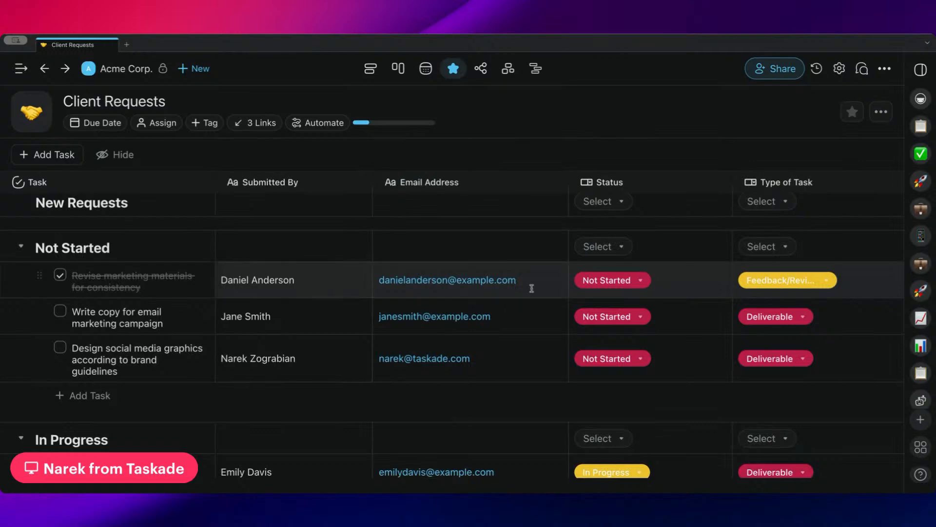
scroll(587, 297, "down", 8)
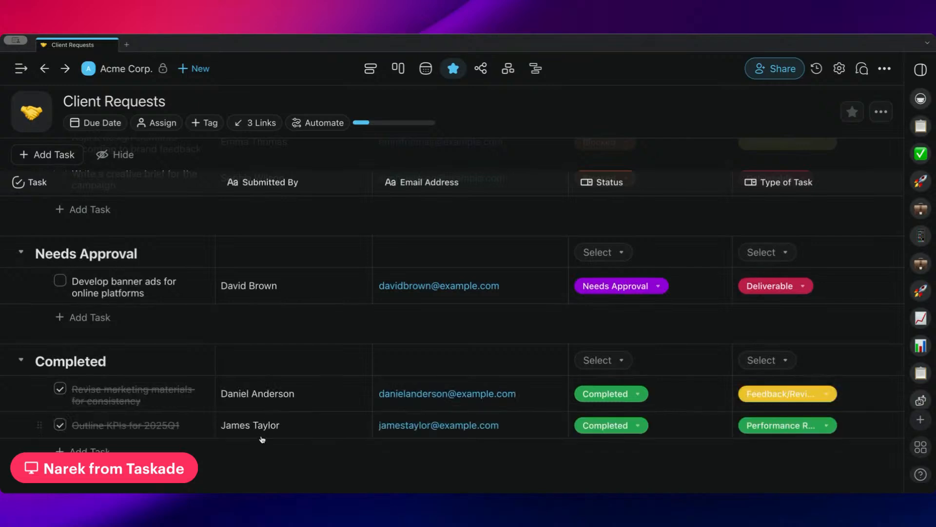
left_click(60, 389)
left_click(625, 396)
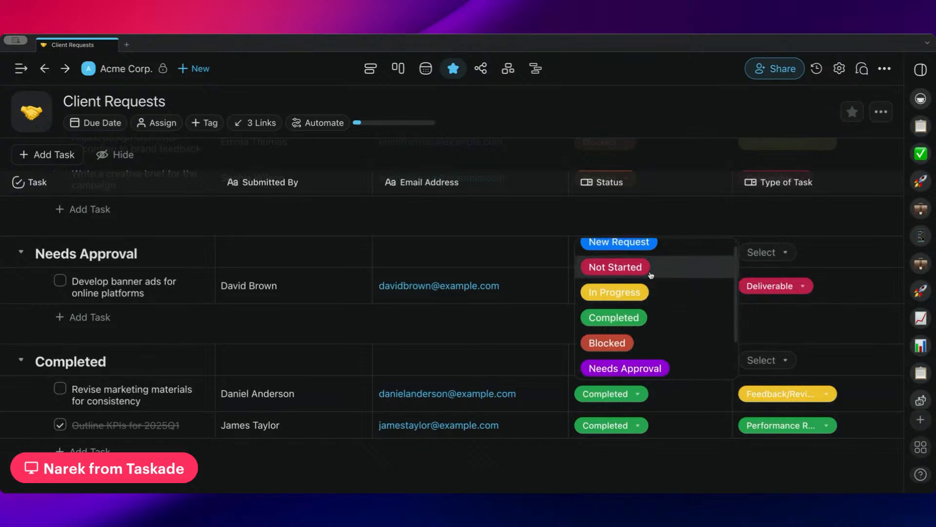
left_click(616, 276)
scroll(462, 376, "up", 10)
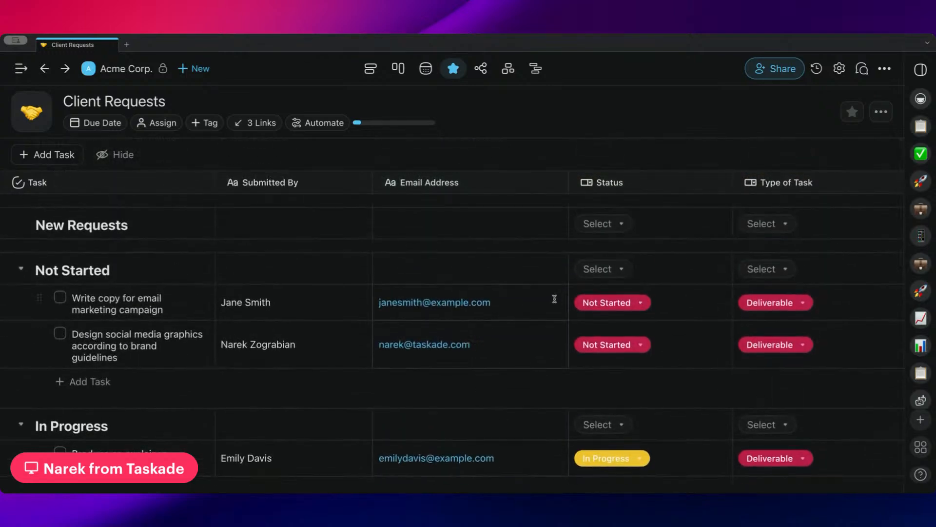
scroll(554, 298, "down", 2)
scroll(553, 299, "up", 2)
scroll(551, 300, "down", 3)
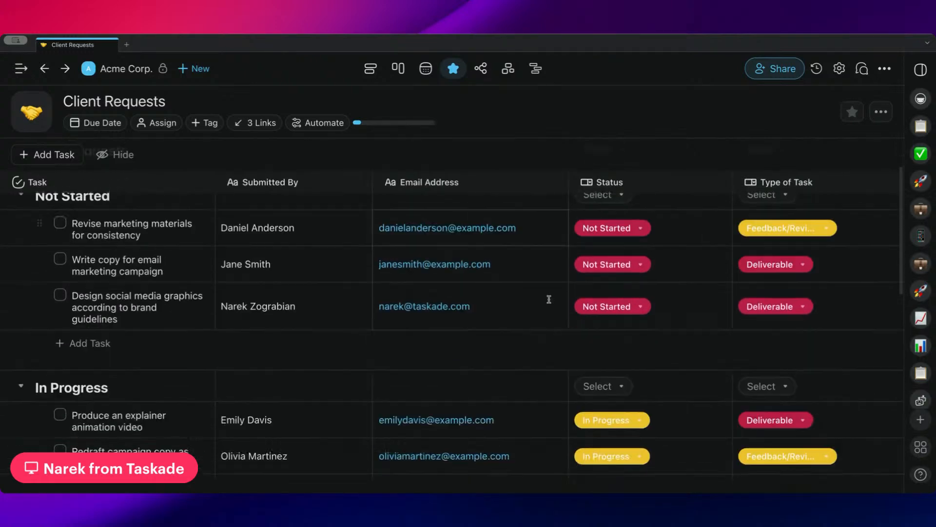
scroll(544, 302, "right", 5)
scroll(561, 300, "up", 3)
Assign 'Revise marketing materials for consistency' to the workspace member, then go back to Acme Corp.
left_click(644, 272)
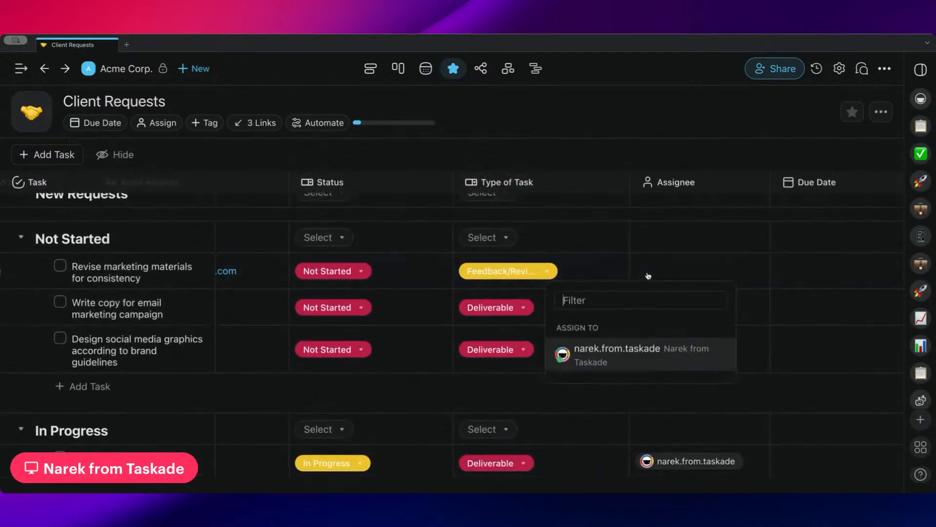
left_click(614, 356)
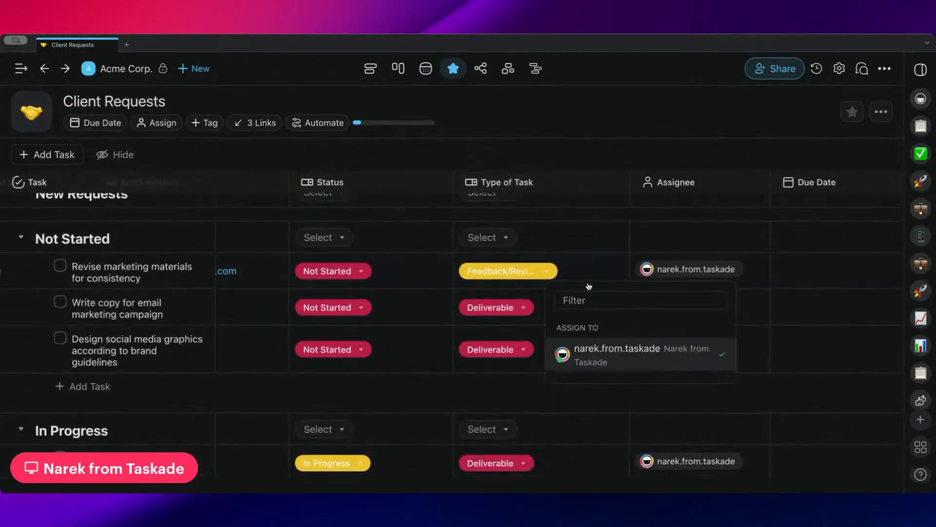
left_click(559, 213)
scroll(487, 273, "left", 4)
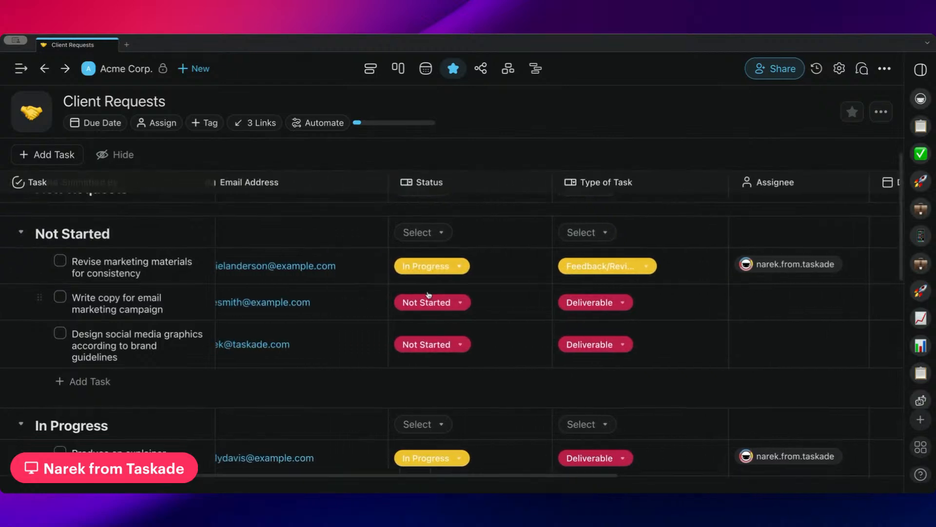
scroll(417, 320, "down", 3)
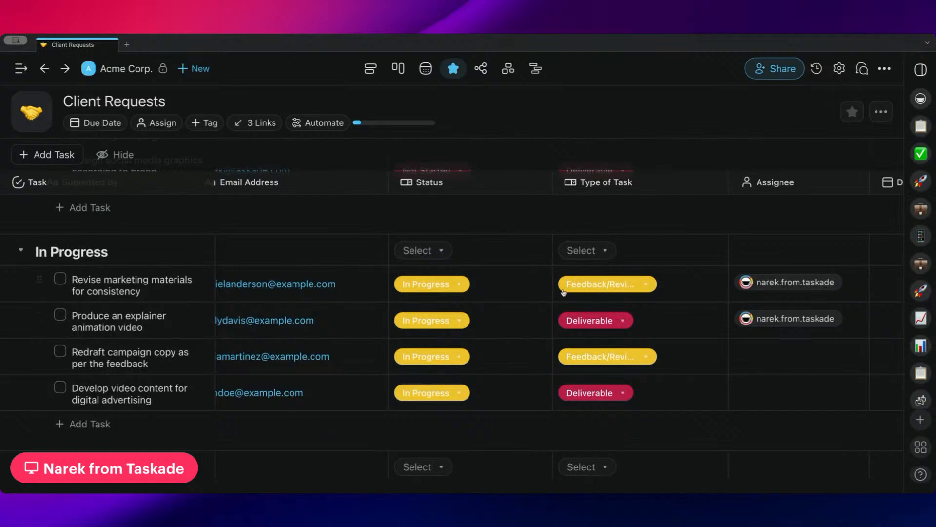
scroll(563, 293, "up", 1)
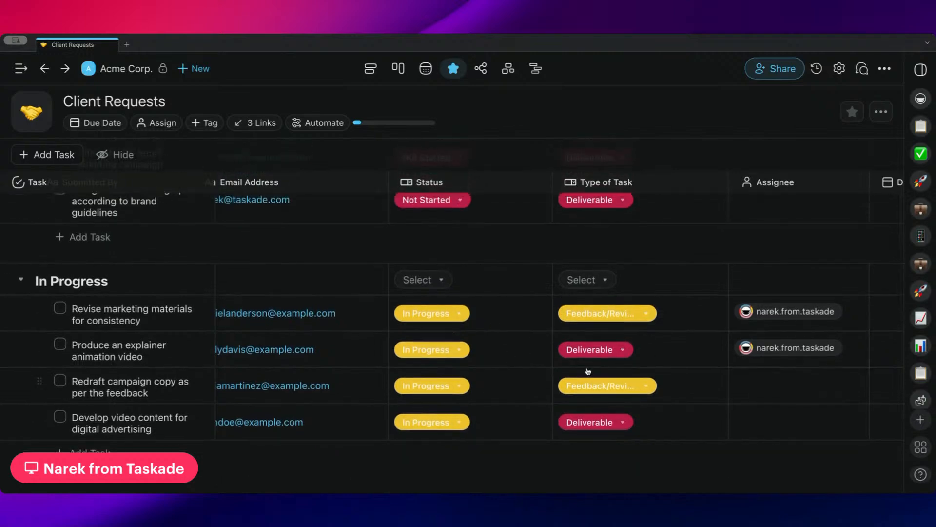
scroll(488, 322, "down", 3)
scroll(485, 325, "left", 4)
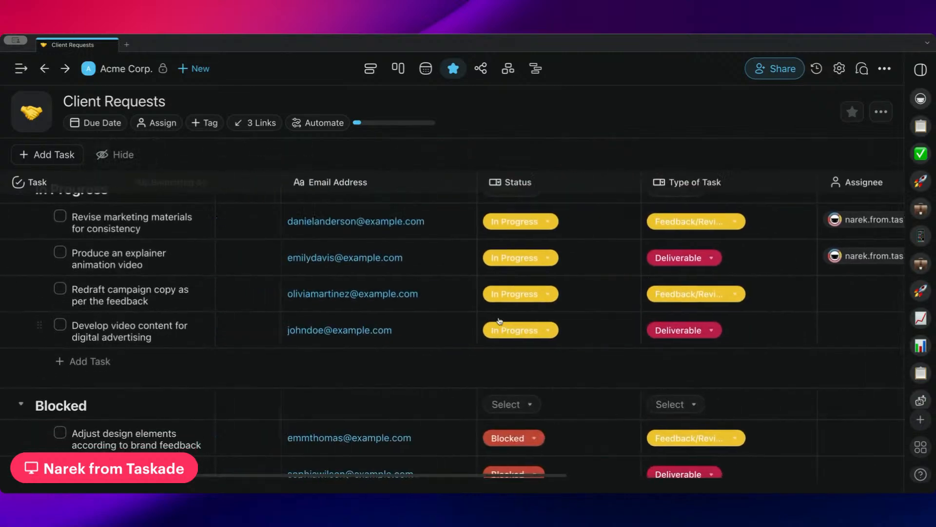
scroll(492, 323, "up", 5)
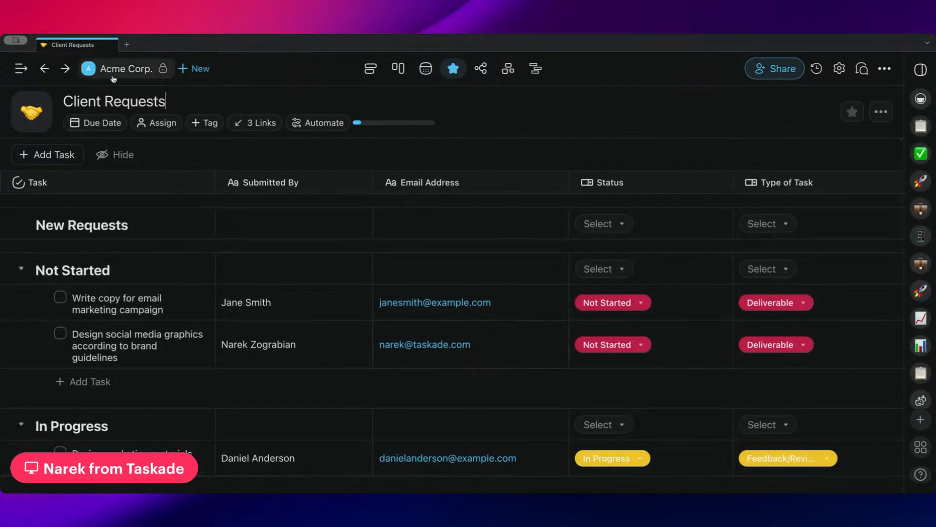
left_click(125, 69)
Open the Client Request Form automation from the Automations list and pan to its branches.
left_click(474, 102)
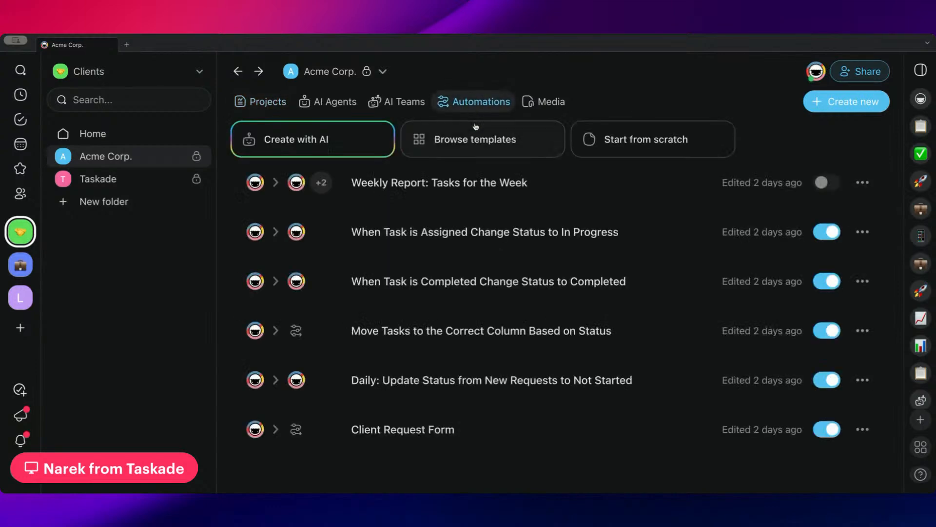
left_click(466, 432)
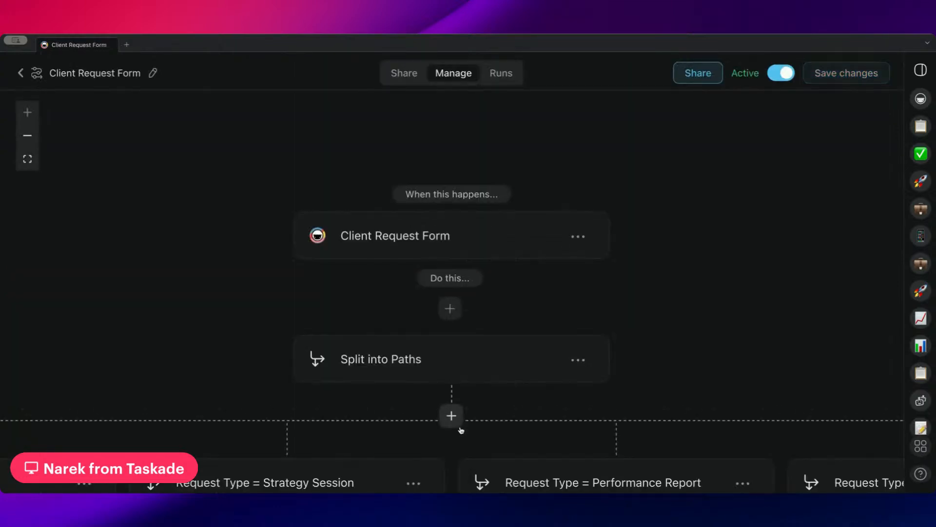
left_click_drag(582, 306, 622, 247)
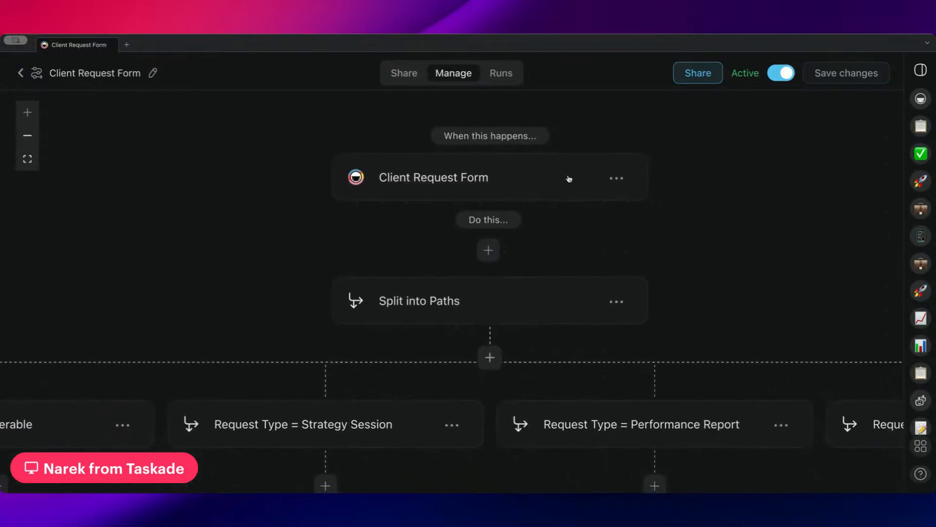
left_click(400, 75)
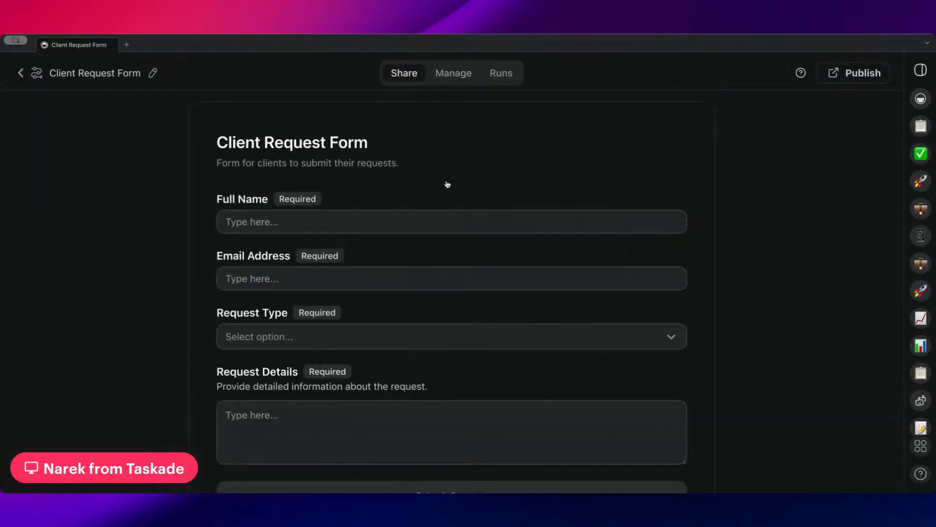
scroll(447, 184, "down", 2)
scroll(447, 183, "up", 2)
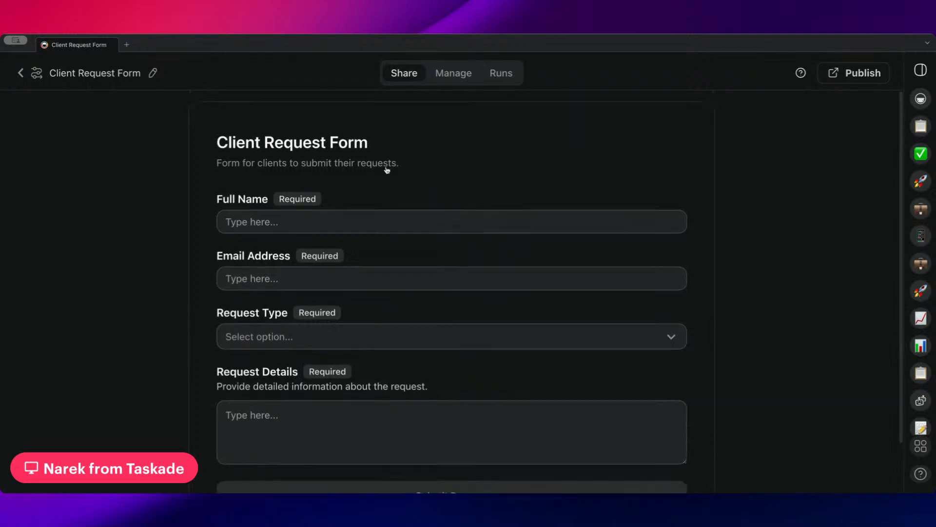
left_click(270, 339)
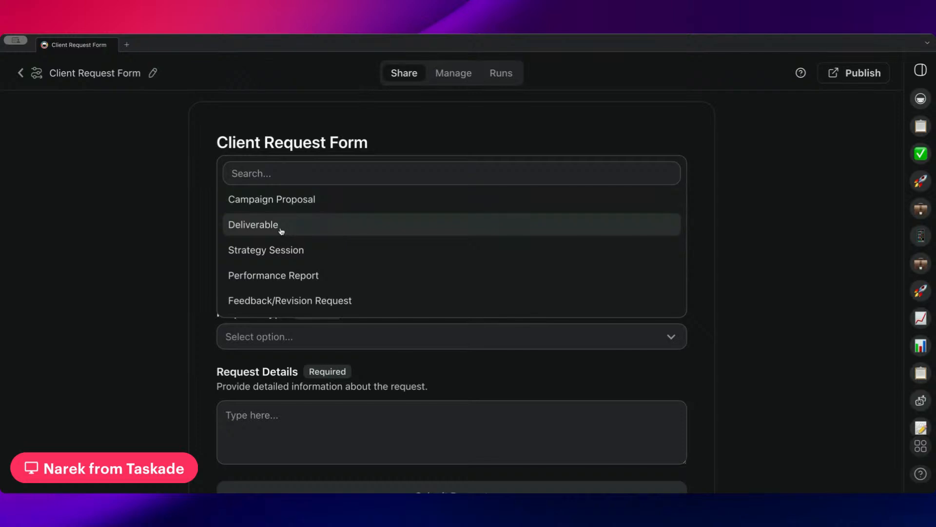
left_click(384, 142)
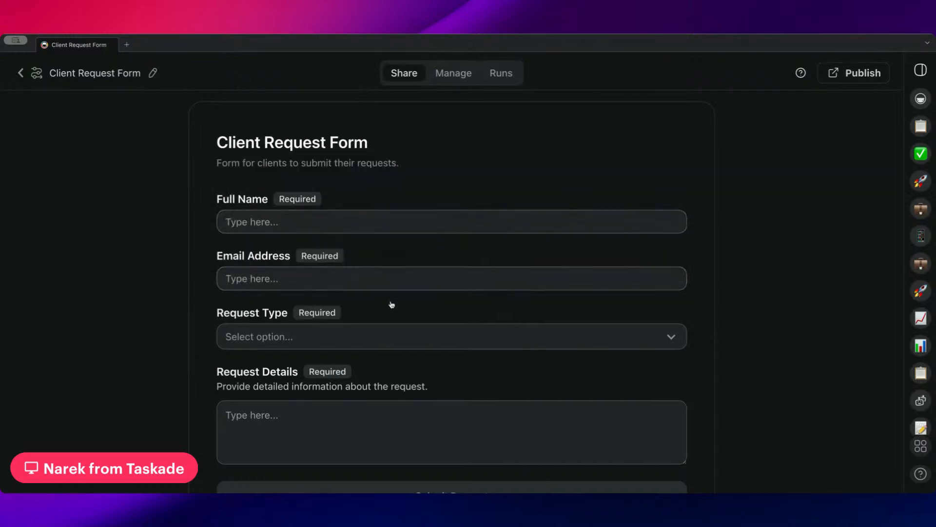
scroll(391, 304, "down", 2)
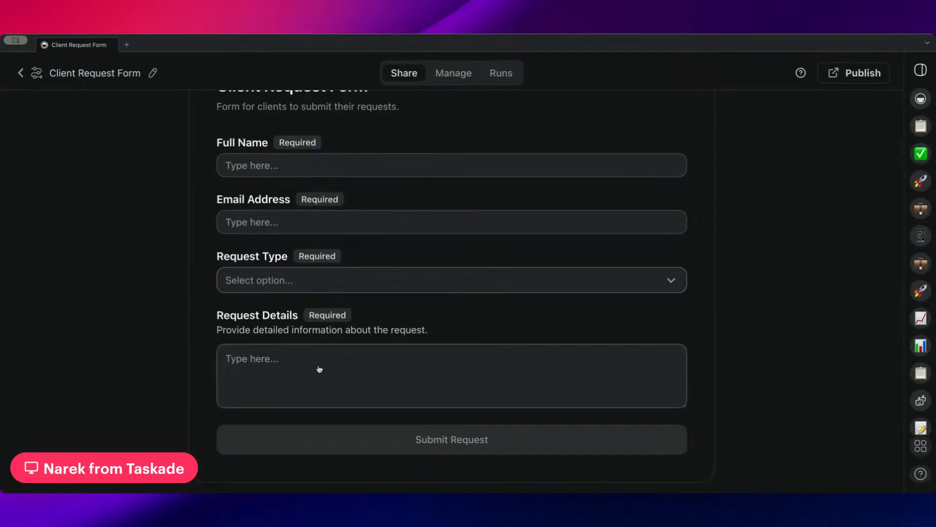
left_click(327, 361)
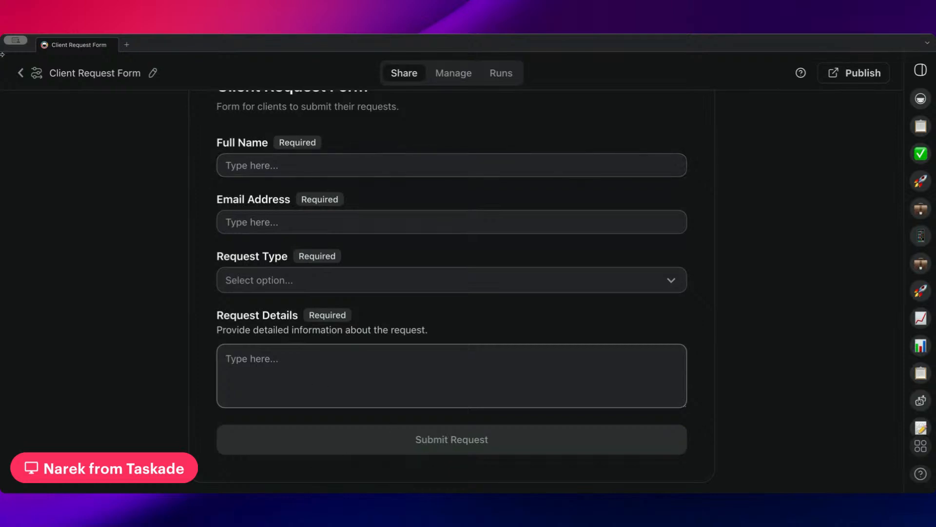
left_click(434, 72)
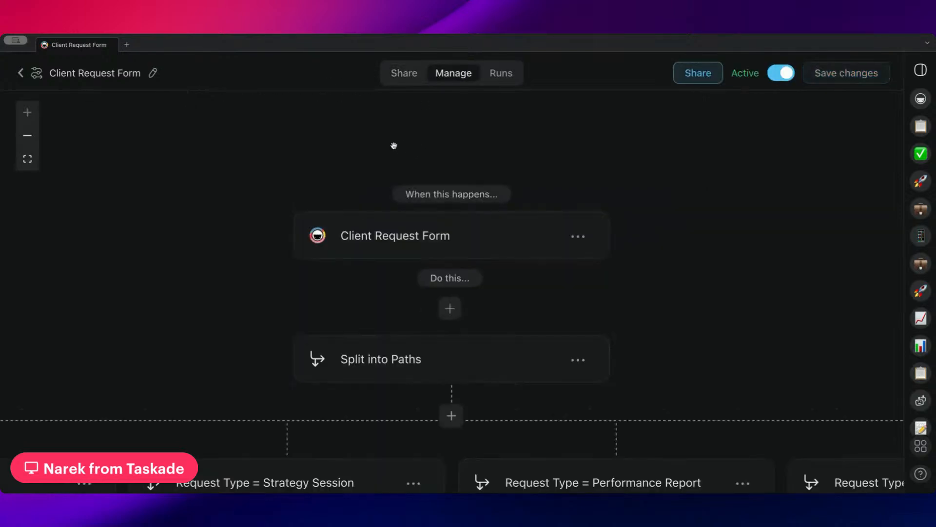
Inspect the form trigger's settings, then pan the flow to the Campaign Proposal branch.
scroll(361, 152, "down", 1)
scroll(341, 152, "down", 3)
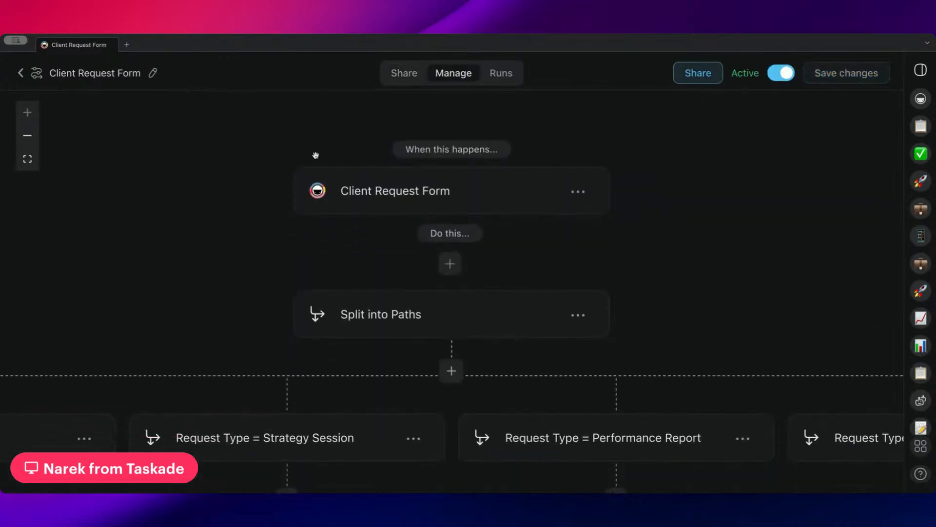
left_click(394, 176)
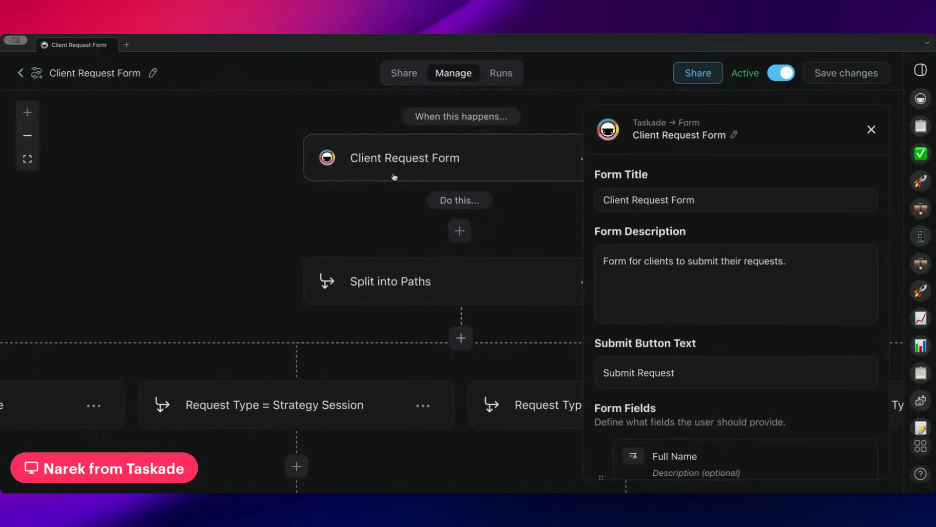
left_click(870, 129)
scroll(765, 184, "left", 10)
scroll(765, 184, "down", 3)
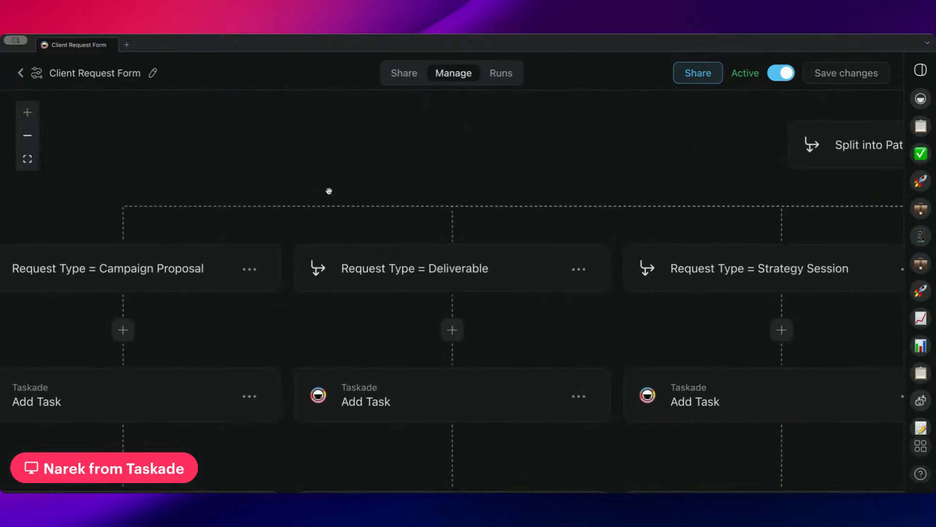
left_click_drag(329, 191, 505, 172)
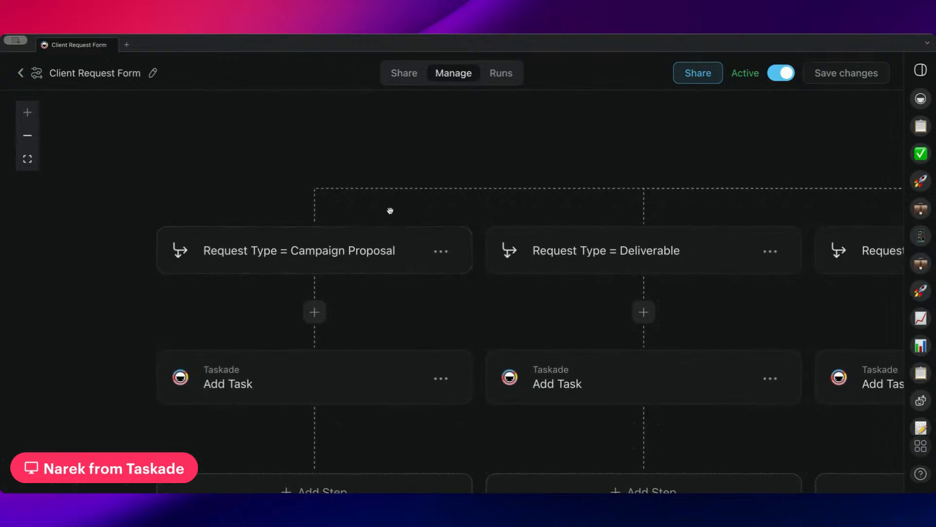
Show the Campaign Proposal condition: Request Type contains Campaign Proposal.
left_click(314, 271)
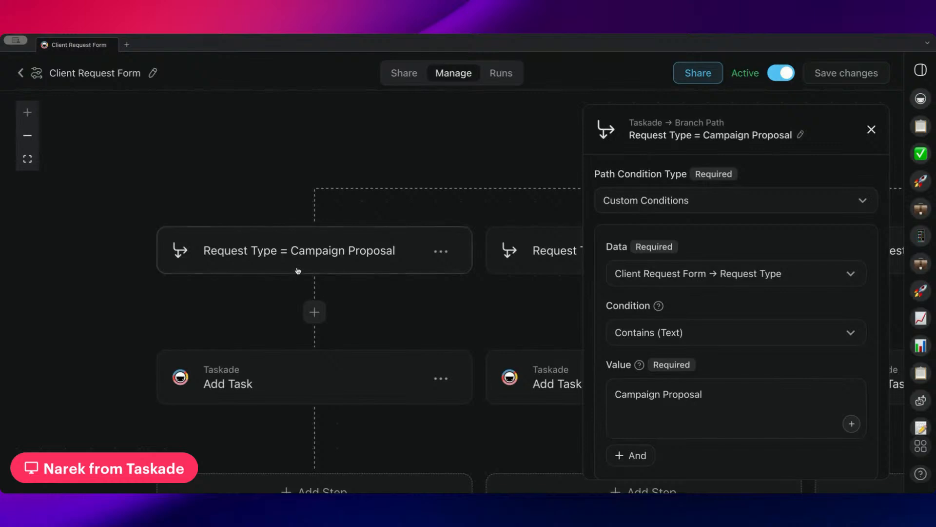
left_click_drag(387, 293, 353, 244)
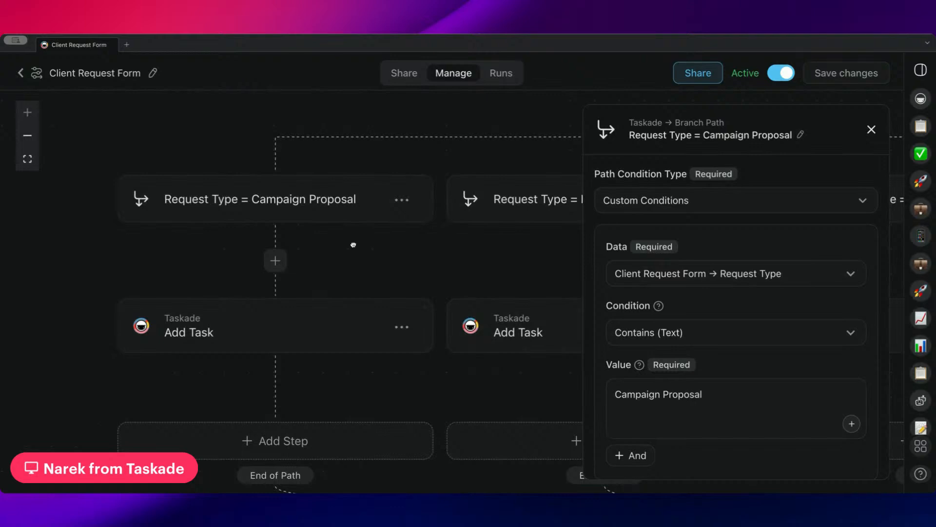
left_click_drag(353, 244, 339, 265)
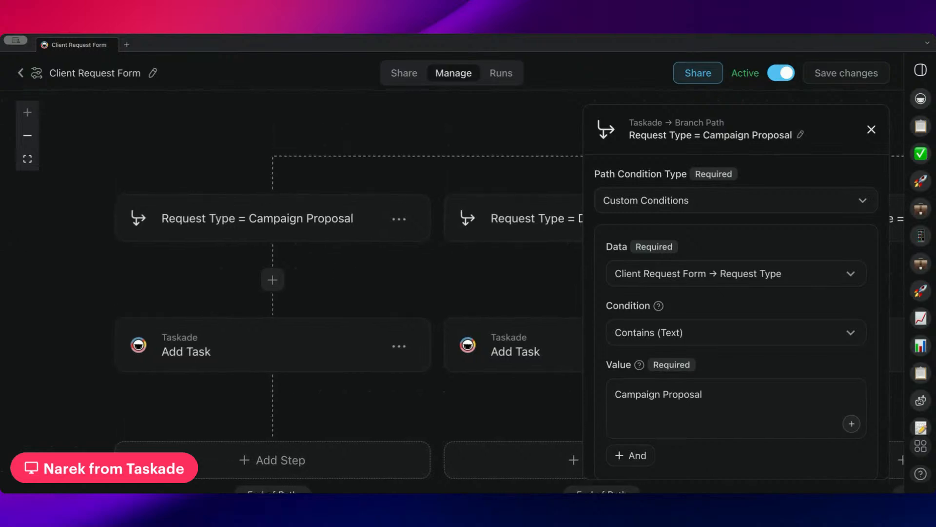
mouse_move(355, 280)
left_mouse_down()
mouse_move(355, 256)
mouse_move(368, 280)
left_mouse_up()
scroll(707, 215, "down", 1)
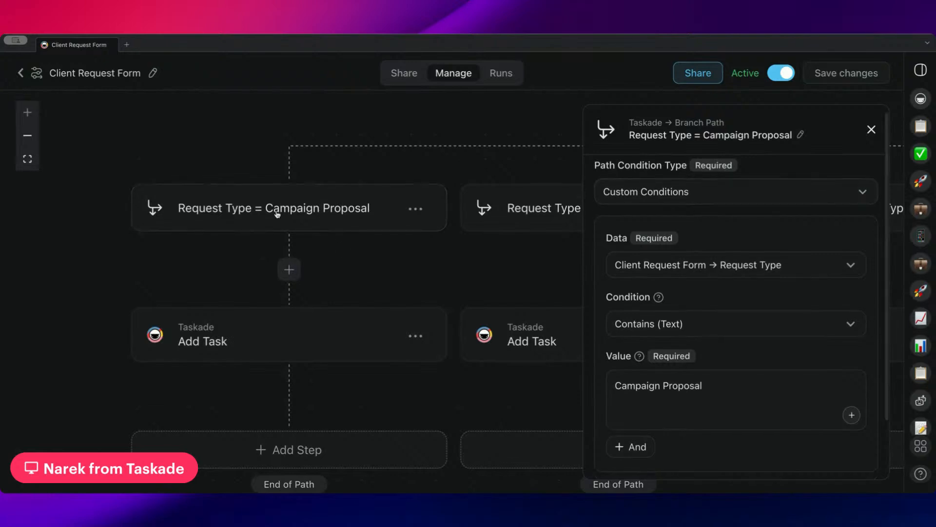
scroll(696, 246, "down", 2)
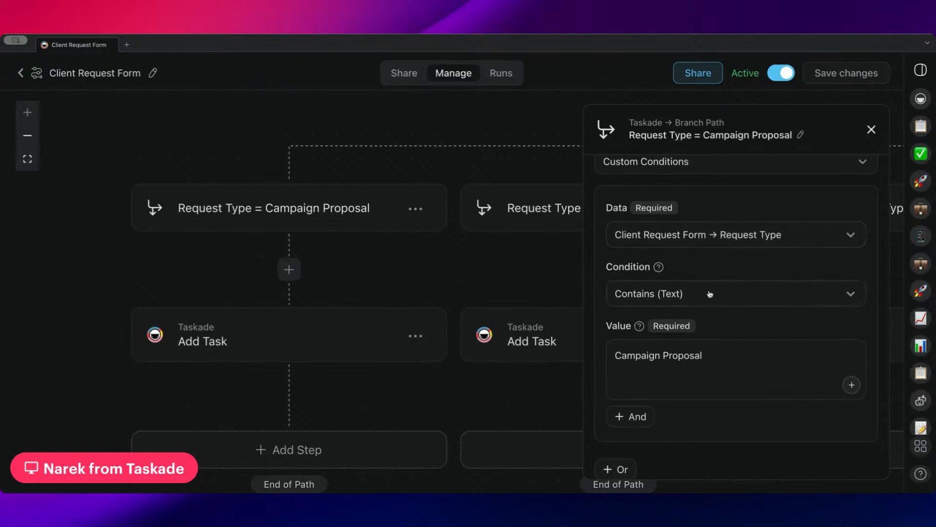
scroll(717, 355, "down", 2)
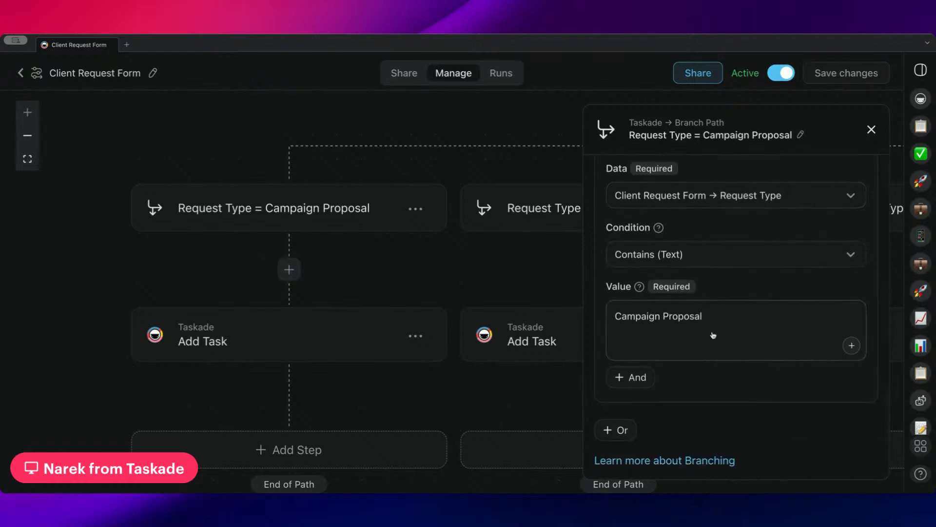
Review the Campaign Proposal branch's Add Task settings, then switch to the form's Share preview.
left_click(364, 337)
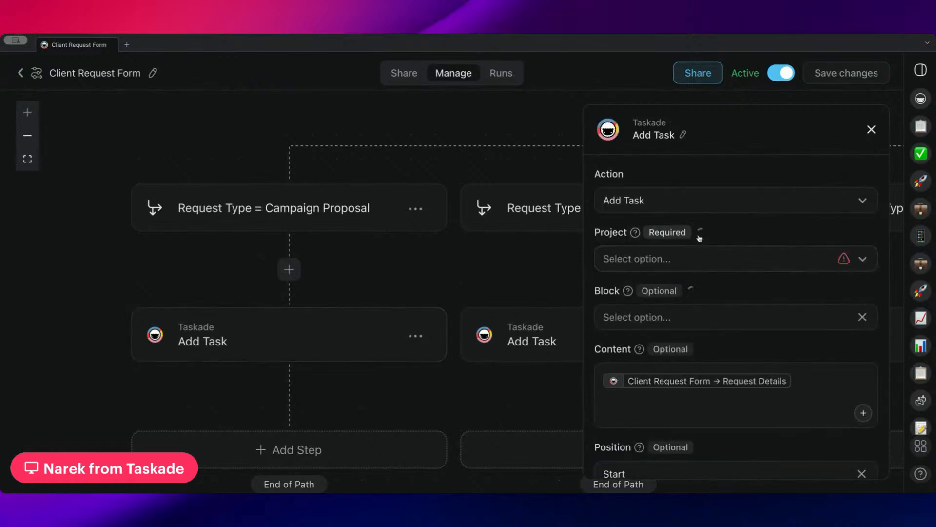
scroll(717, 229, "down", 1)
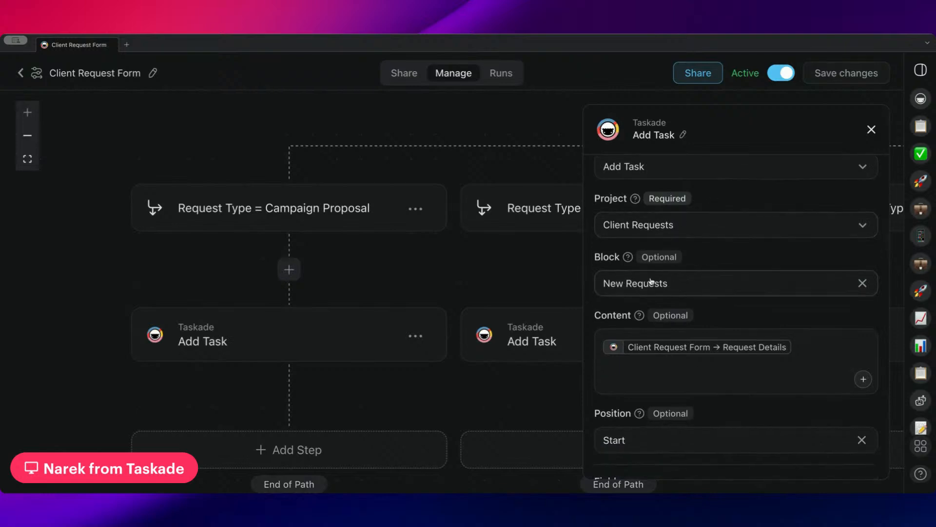
scroll(671, 293, "down", 2)
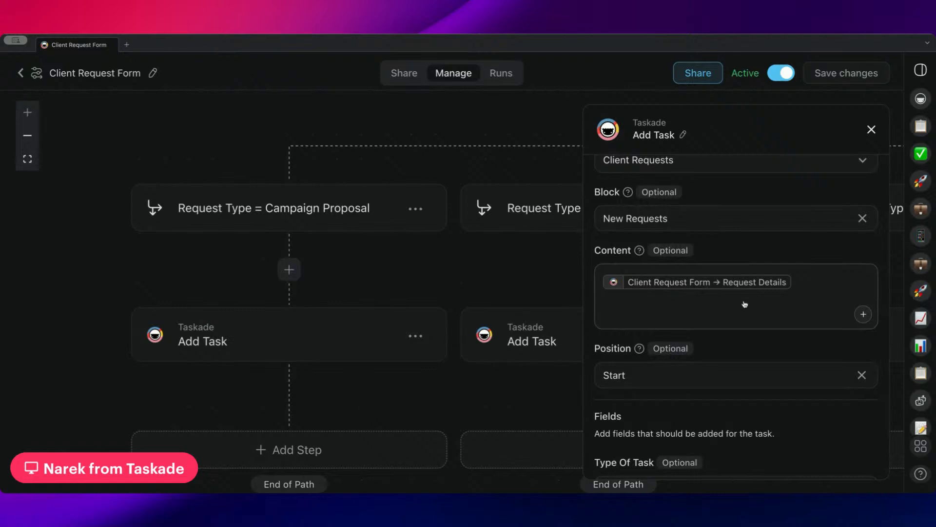
scroll(768, 288, "down", 2)
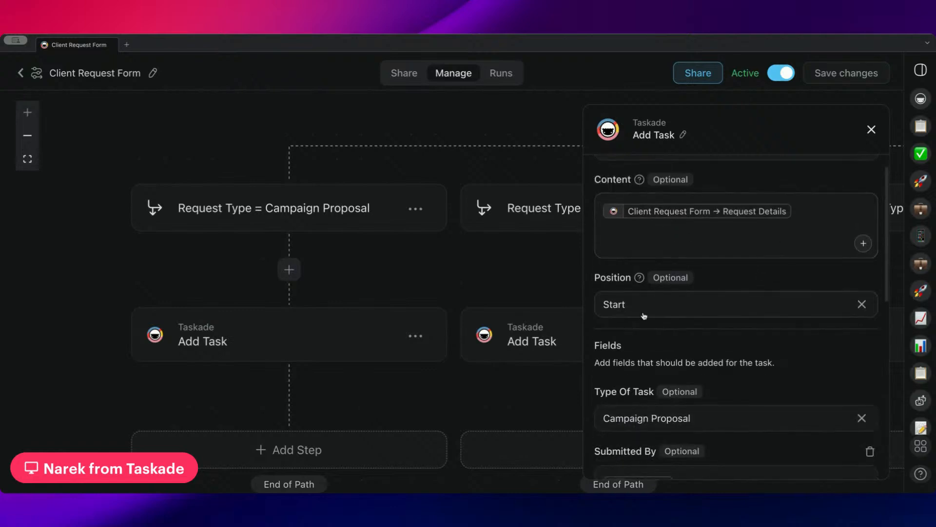
scroll(634, 280, "down", 1)
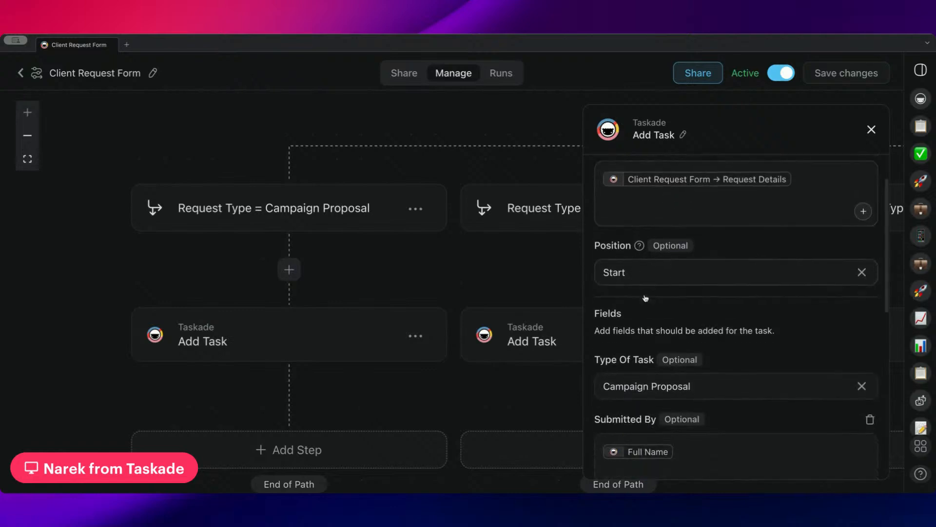
scroll(686, 352, "down", 1)
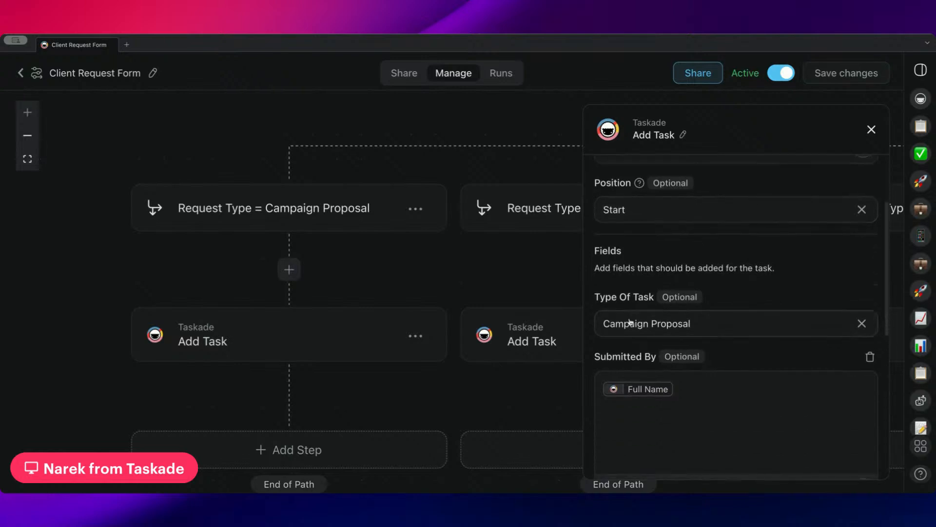
scroll(658, 286, "down", 3)
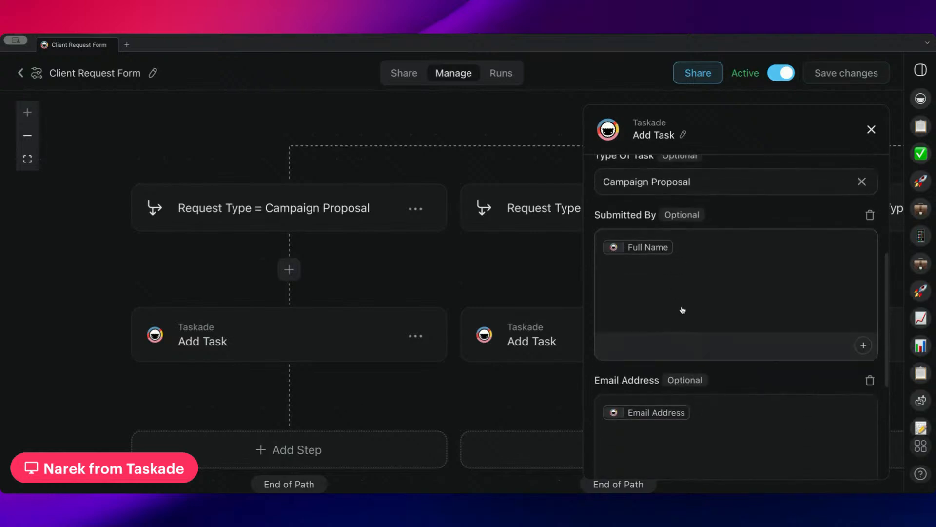
scroll(660, 376, "down", 3)
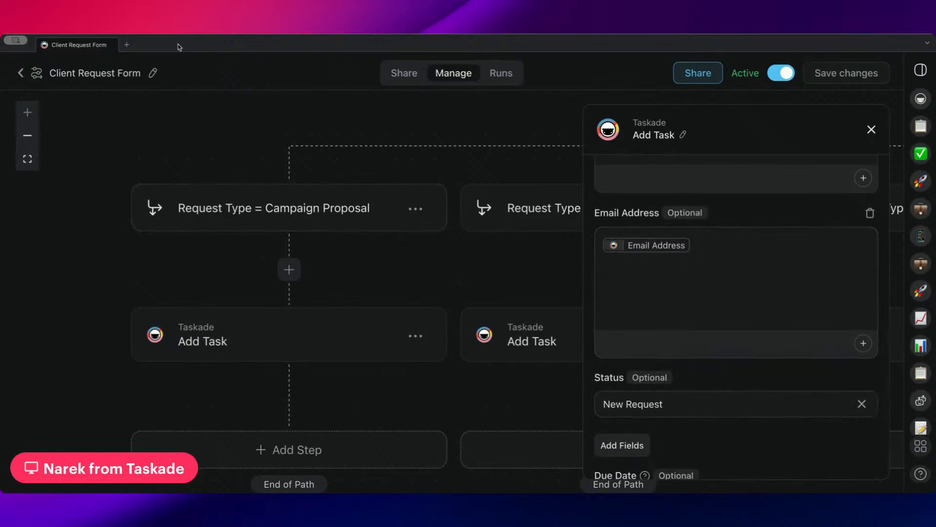
left_click(405, 74)
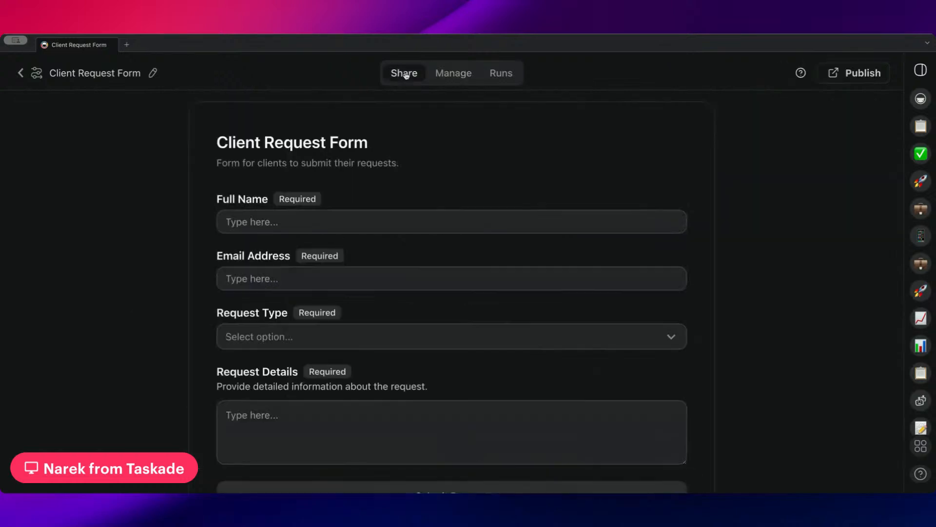
Publish the Client Request Form to the web, select the embed snippet, and open View Site.
scroll(319, 156, "down", 1)
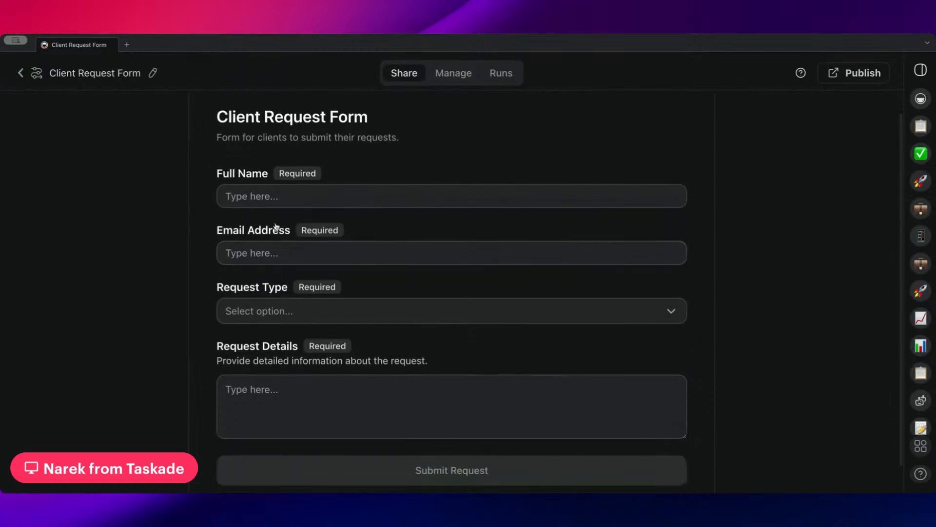
left_click(857, 78)
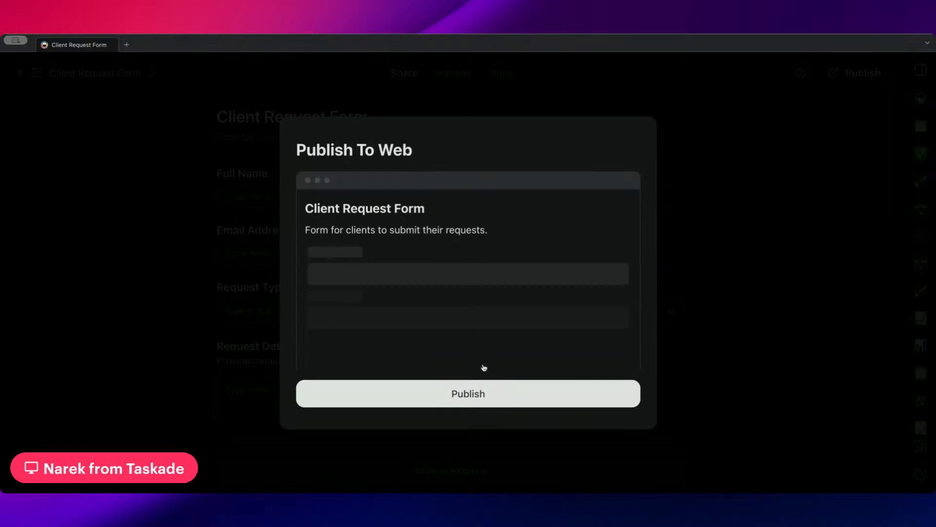
left_click(456, 393)
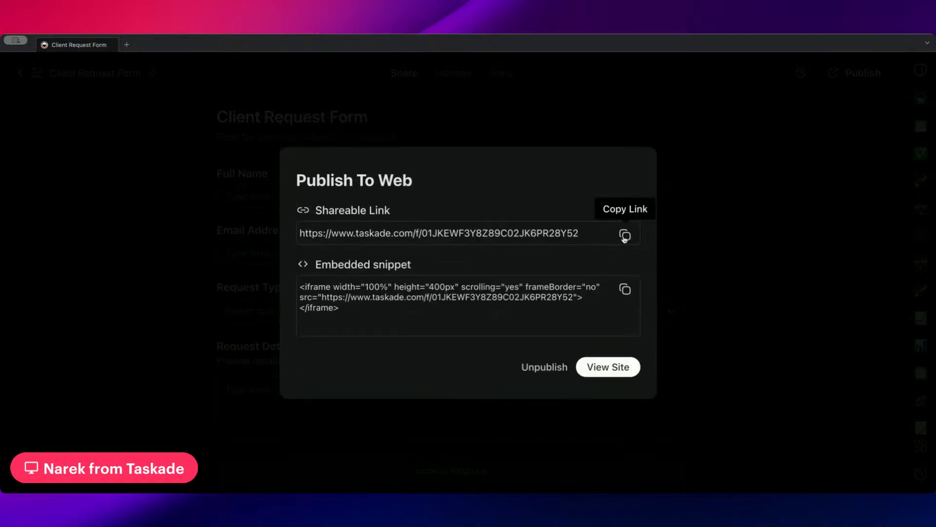
left_click_drag(355, 308, 277, 288)
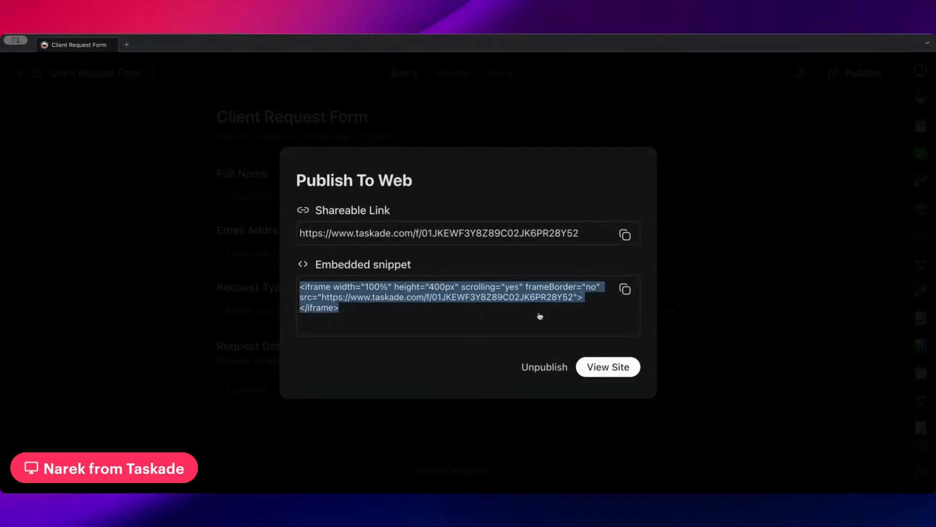
left_click(602, 367)
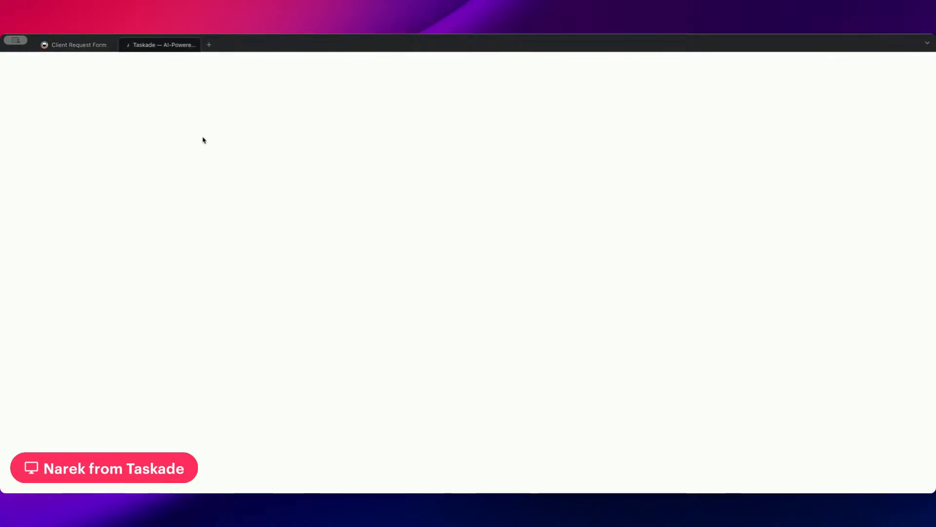
Scroll through the live form, then reopen it via View Site from the publish settings.
scroll(485, 249, "down", 2)
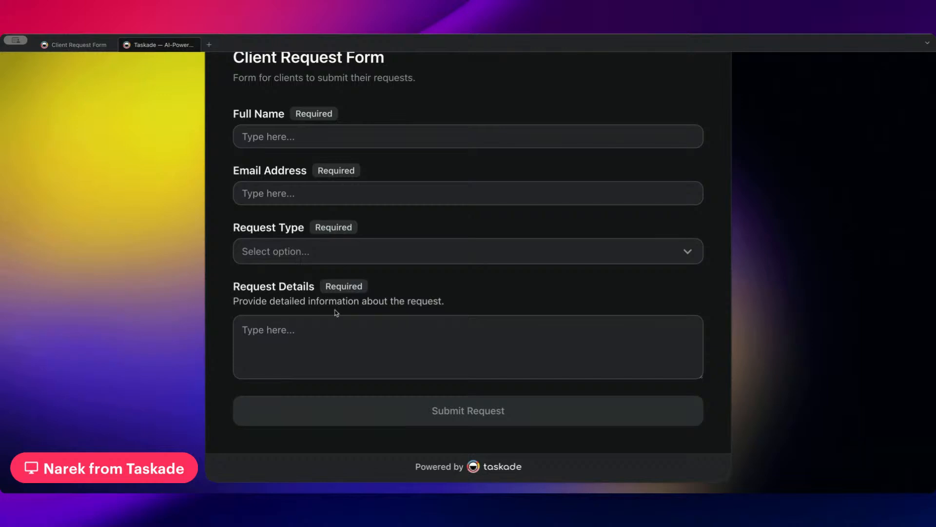
scroll(376, 313, "up", 2)
scroll(377, 314, "down", 2)
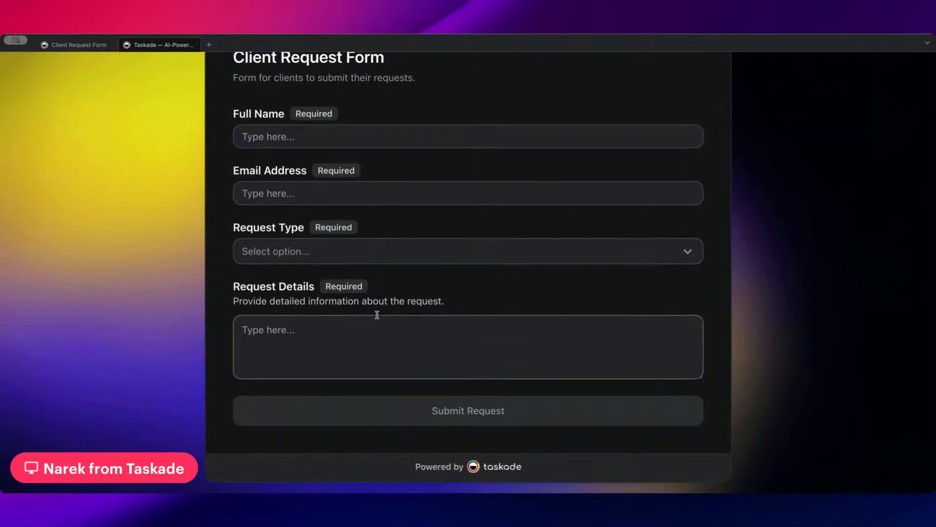
scroll(376, 314, "up", 3)
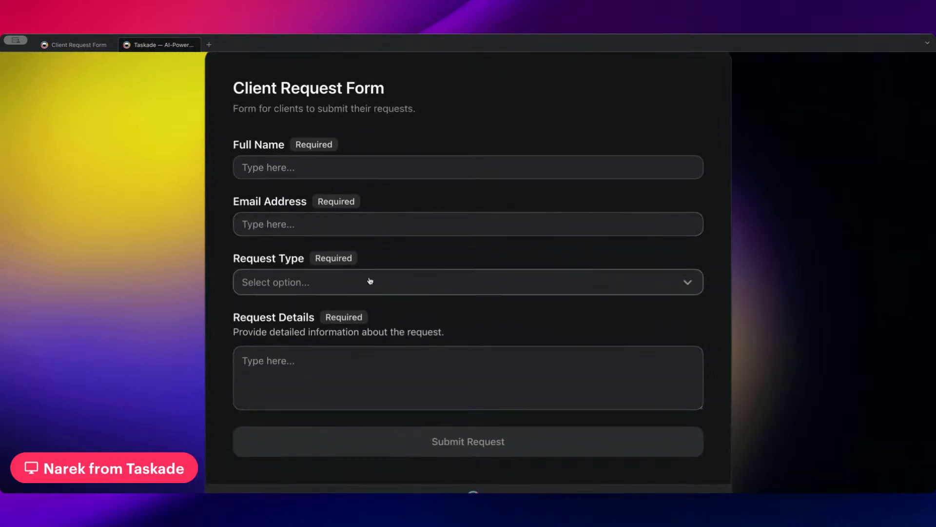
scroll(379, 242, "down", 2)
scroll(378, 243, "up", 3)
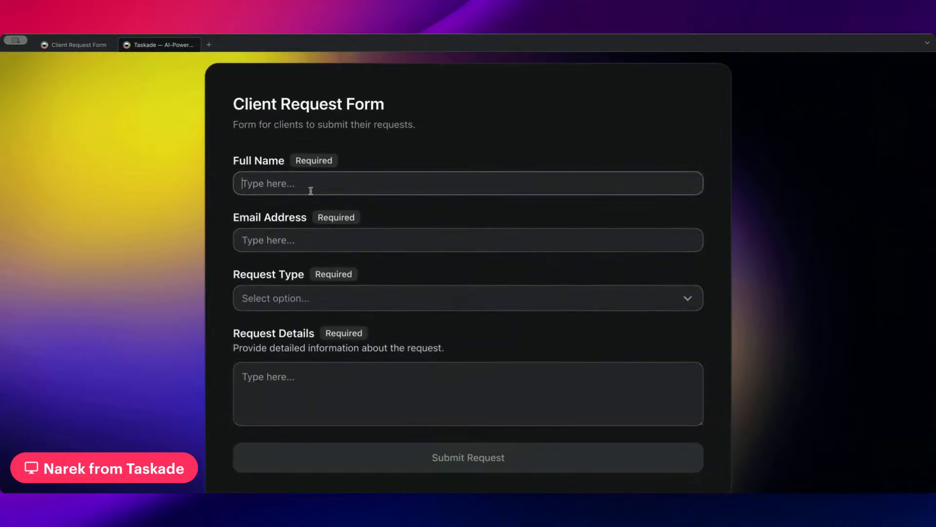
scroll(338, 264, "down", 2)
left_click(176, 49)
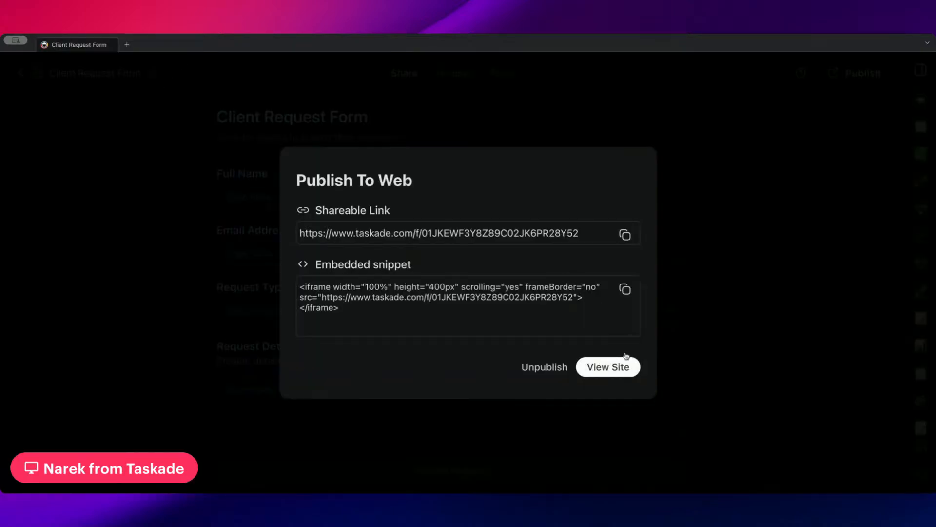
left_click(622, 368)
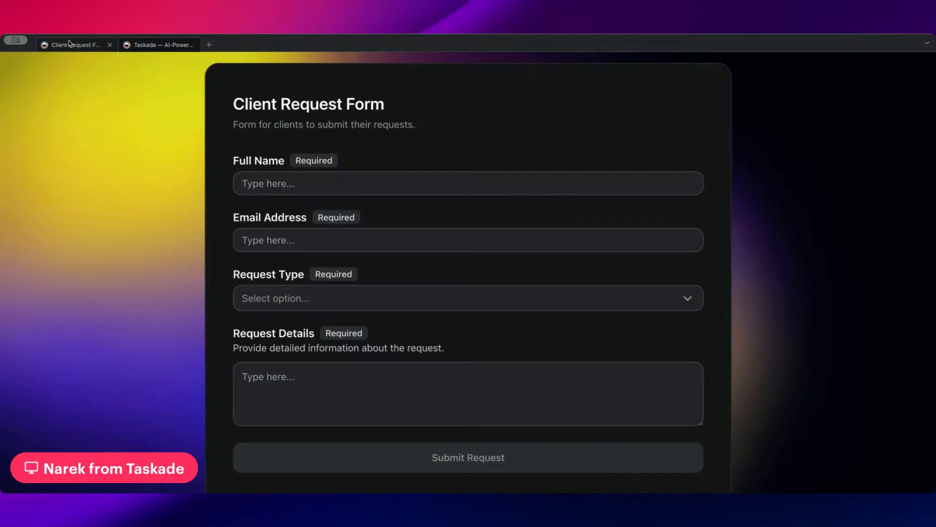
Open Acme Corp.'s Client Requests project in a new tab, then return to the live form.
left_click(69, 44)
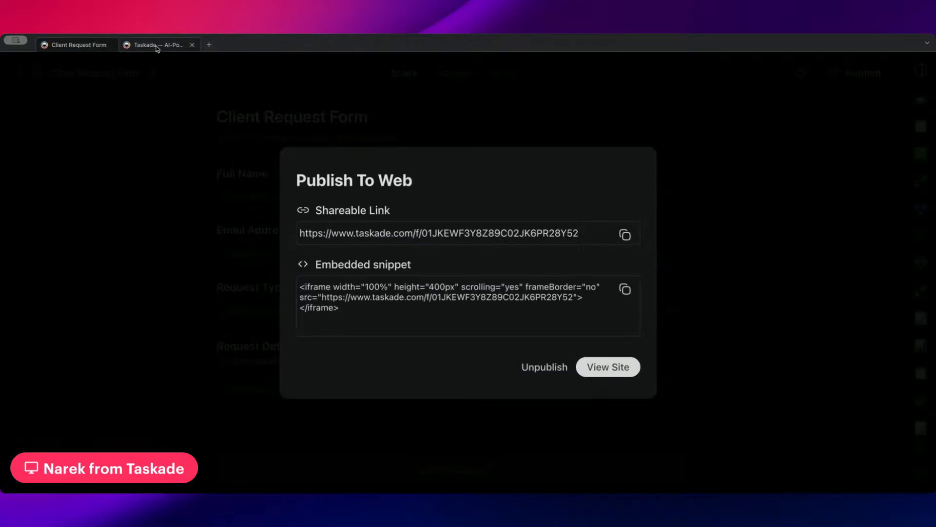
left_click(159, 44)
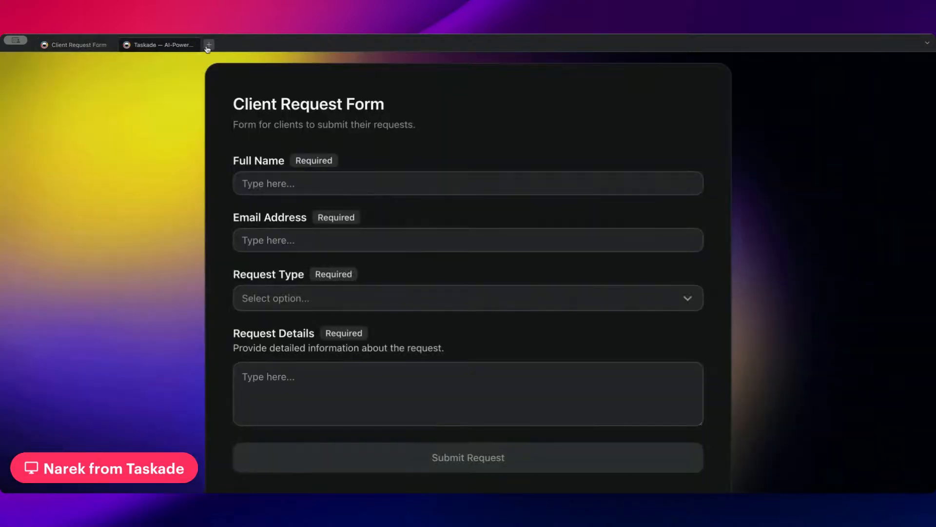
left_click(208, 44)
left_click(158, 45)
left_click(225, 44)
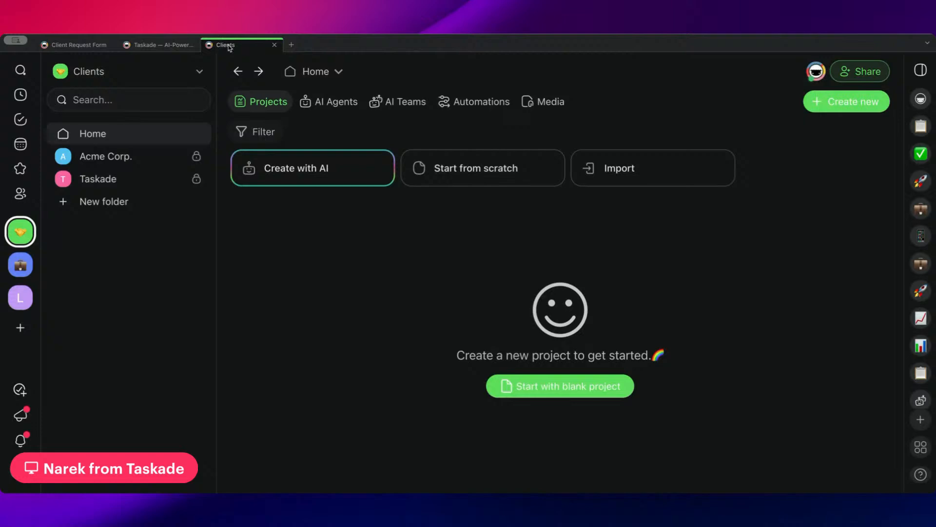
left_click(126, 157)
left_click(369, 236)
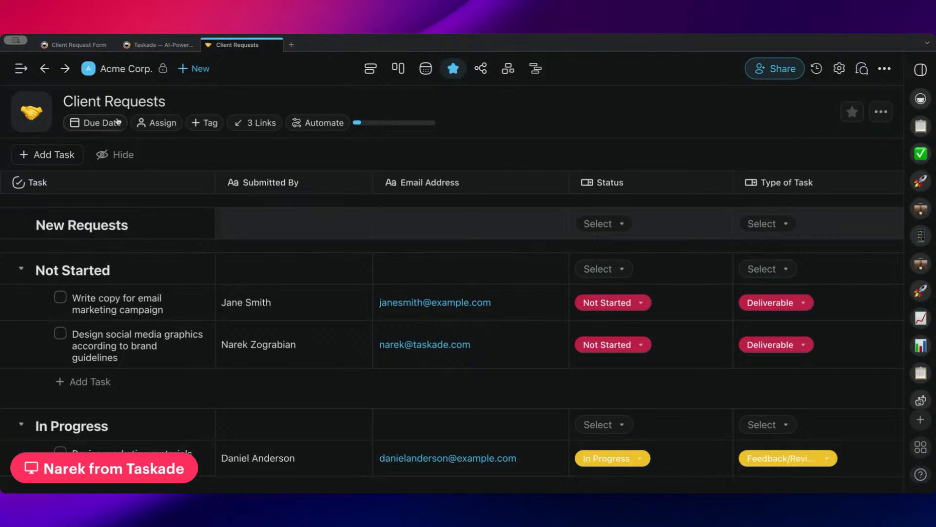
left_click(165, 45)
left_click(362, 189)
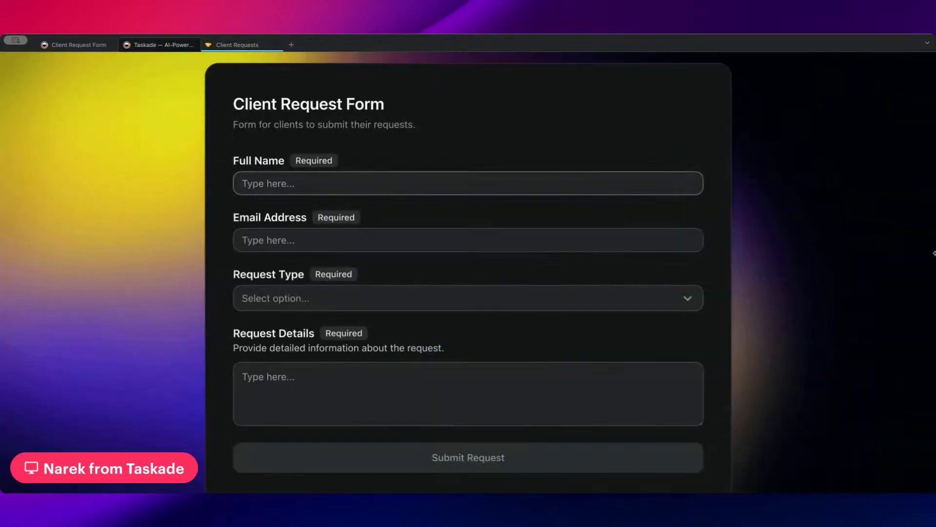
Fill in the requester's full name and e-mail address on the form.
key("Tab")
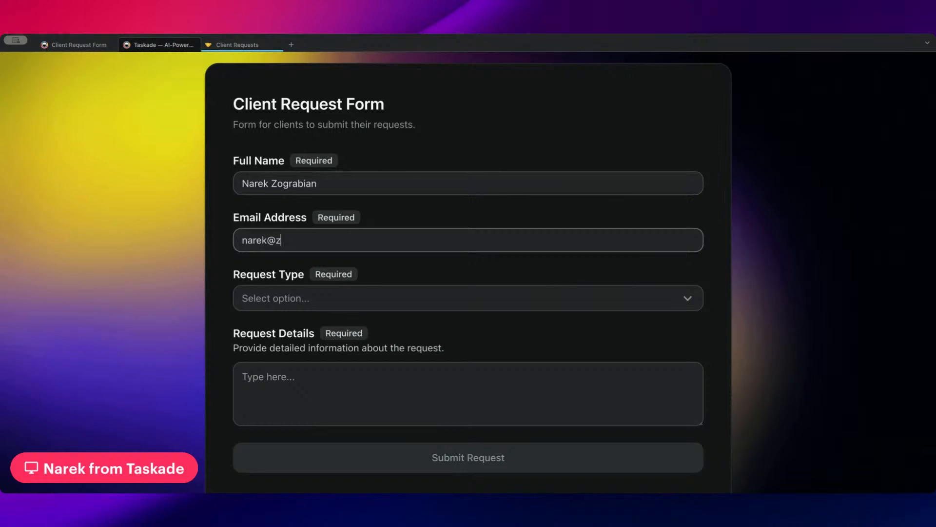
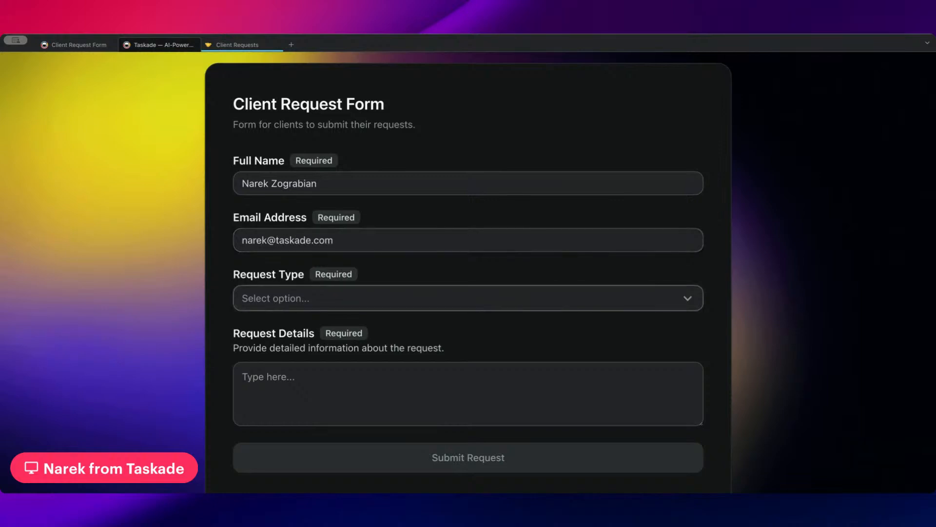
Choose Deliverable as the Request Type.
key("Return")
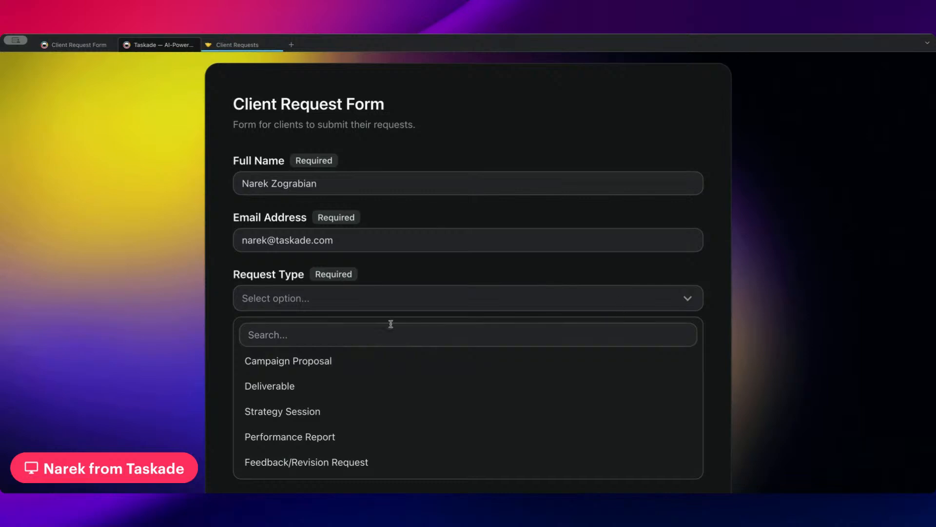
left_click(310, 330)
scroll(287, 333, "down", 1)
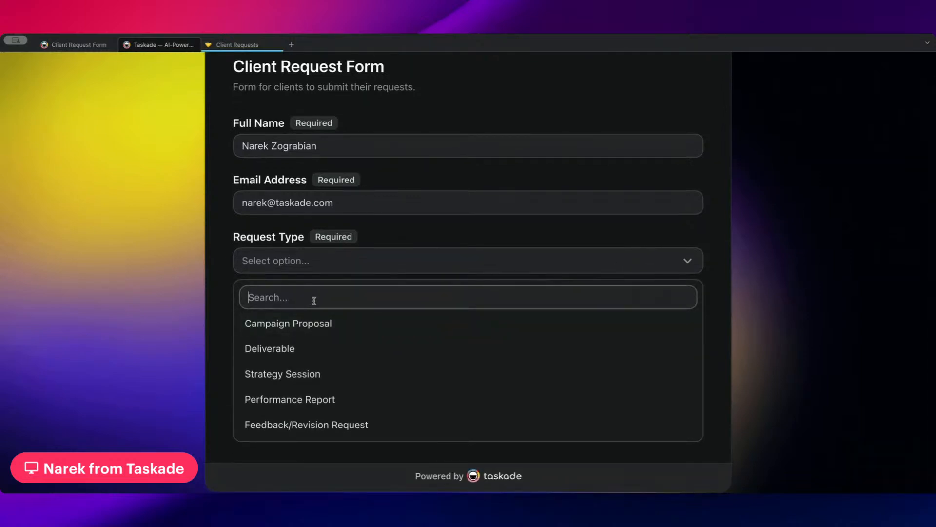
type("de")
left_click(271, 323)
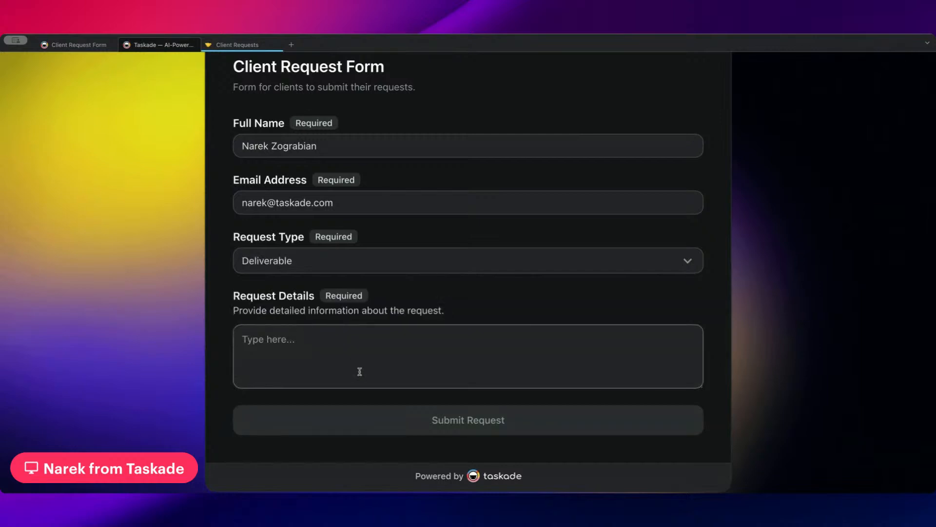
Request a new Agent Tool for auditing client sites and keywords, and submit the form.
left_click(403, 356)
type("I need a ")
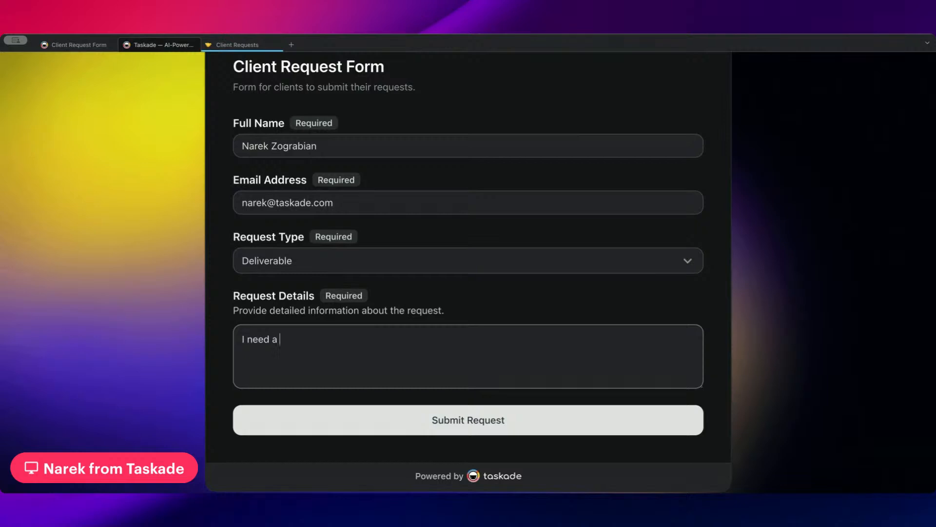
type("new agen")
key("BackSpace")
key("BackSpace")
key("BackSpace")
type("Afgent")
key("BackSpace")
key("BackSpace")
key("BackSpace")
key("BackSpace")
key("BackSpace")
type("gent Tool to help with ")
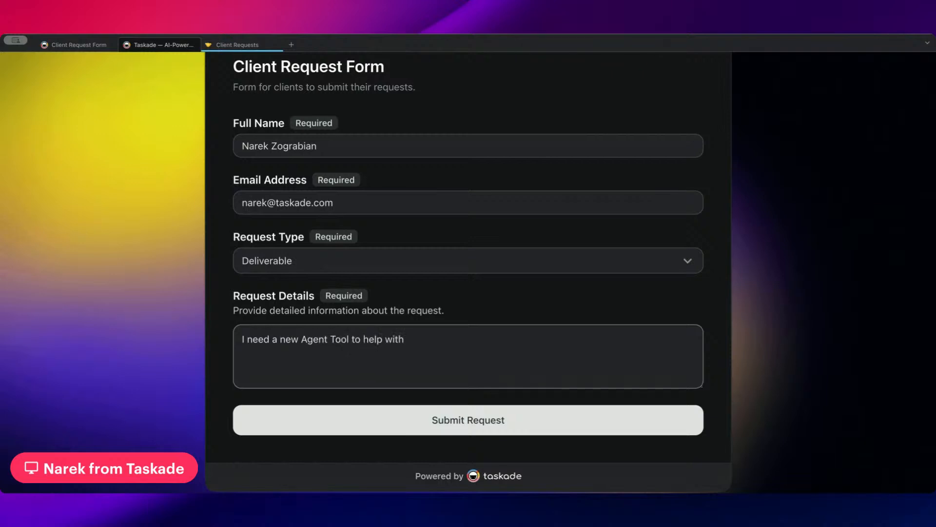
type("auditing client sites and ke")
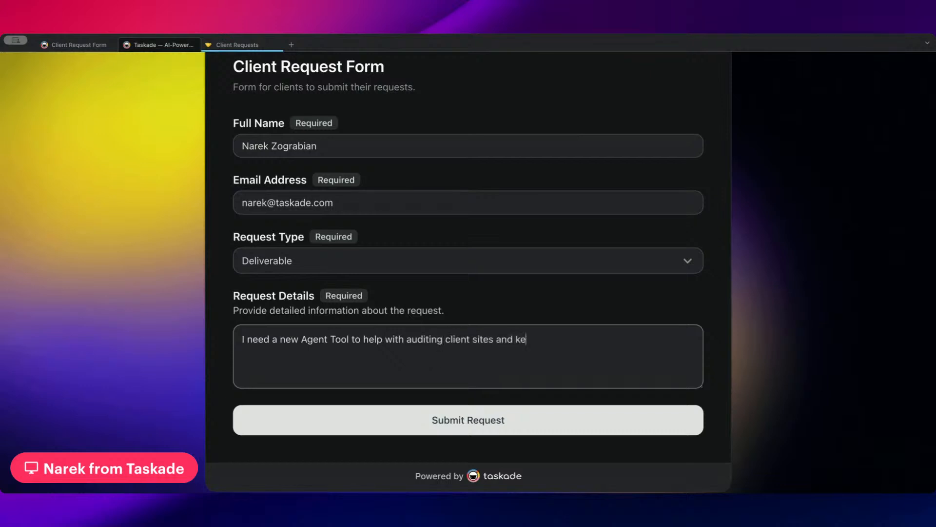
type("ywords.using the new an")
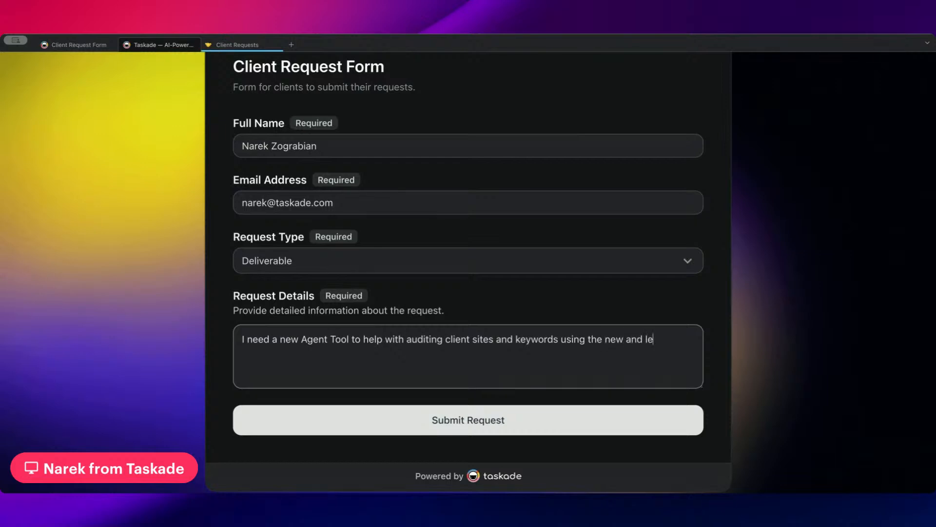
type("d latest Agent Tool Output feature.")
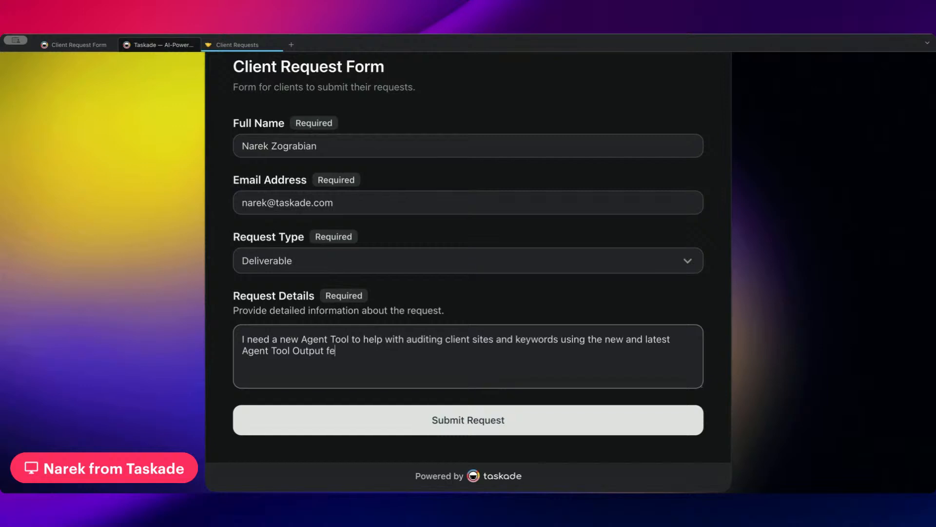
left_click(498, 414)
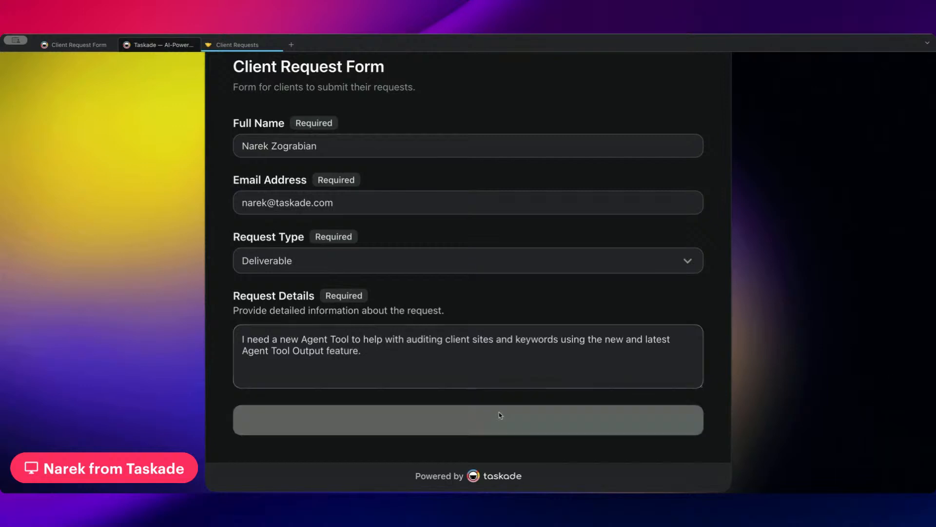
scroll(479, 330, "down", 2)
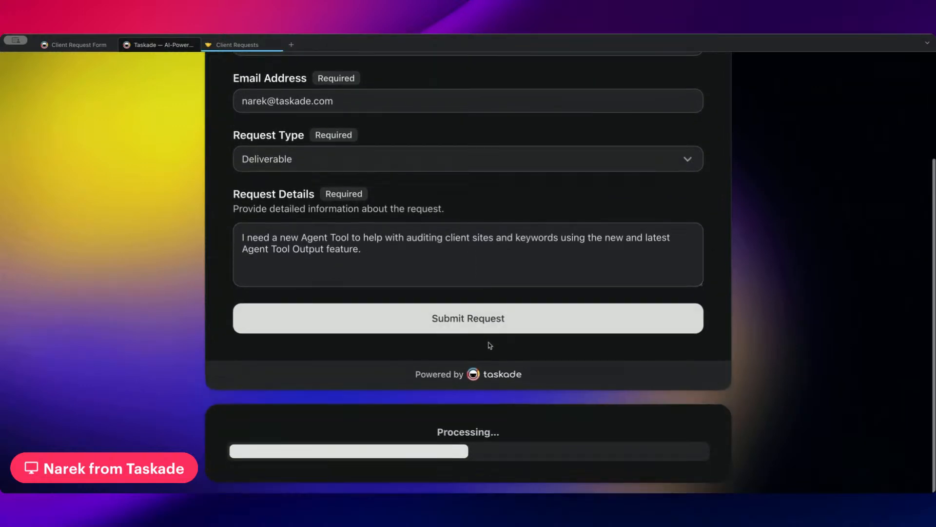
left_click(234, 45)
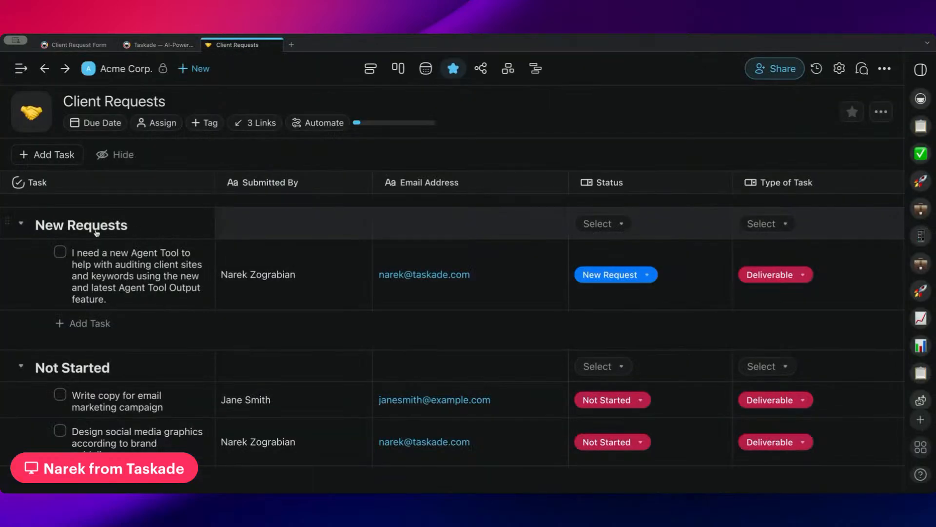
Scroll across the Client Requests table to check the Agent Tool task's New Request status and Deliverable type.
scroll(143, 229, "right", 5)
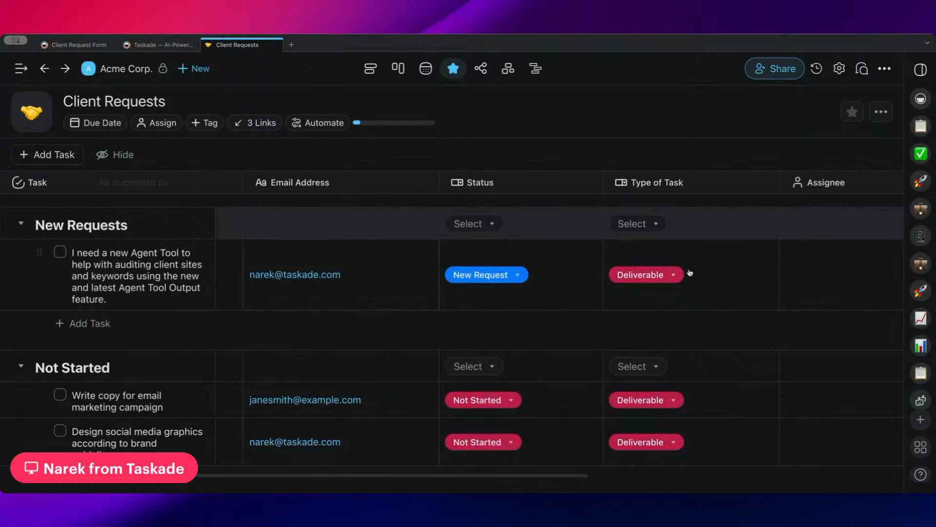
scroll(658, 278, "right", 7)
scroll(533, 273, "left", 10)
scroll(505, 273, "left", 2)
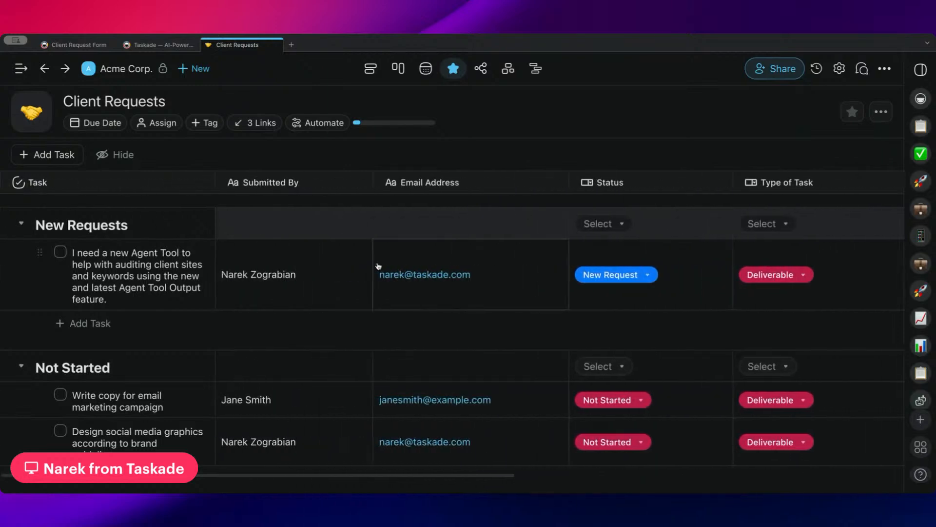
scroll(380, 279, "right", 15)
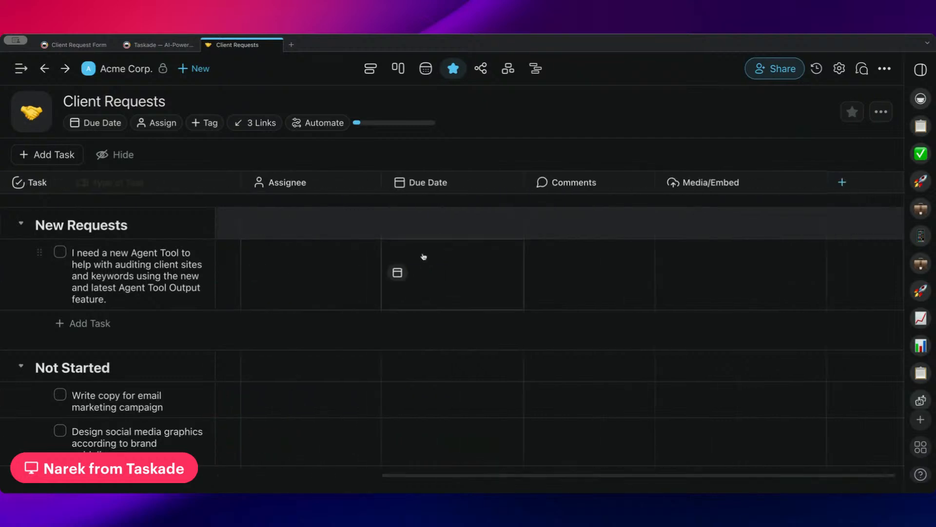
scroll(277, 244, "left", 15)
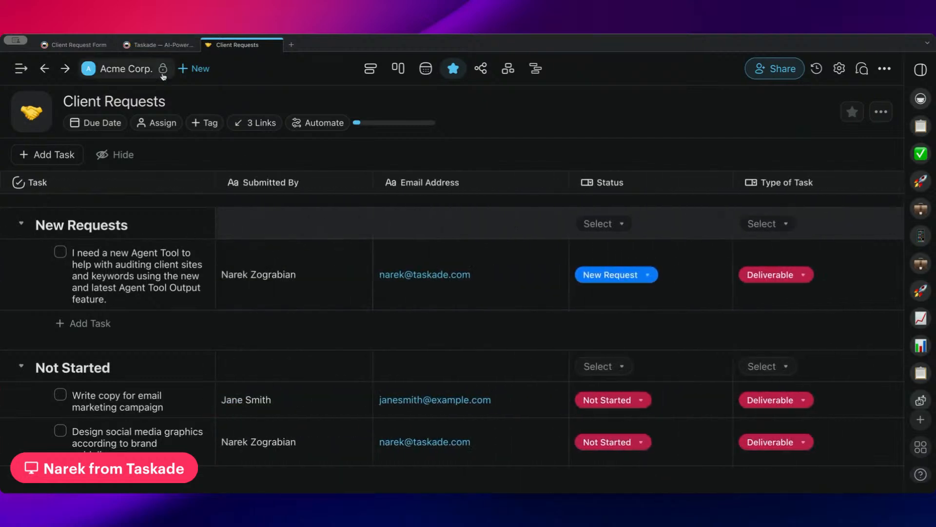
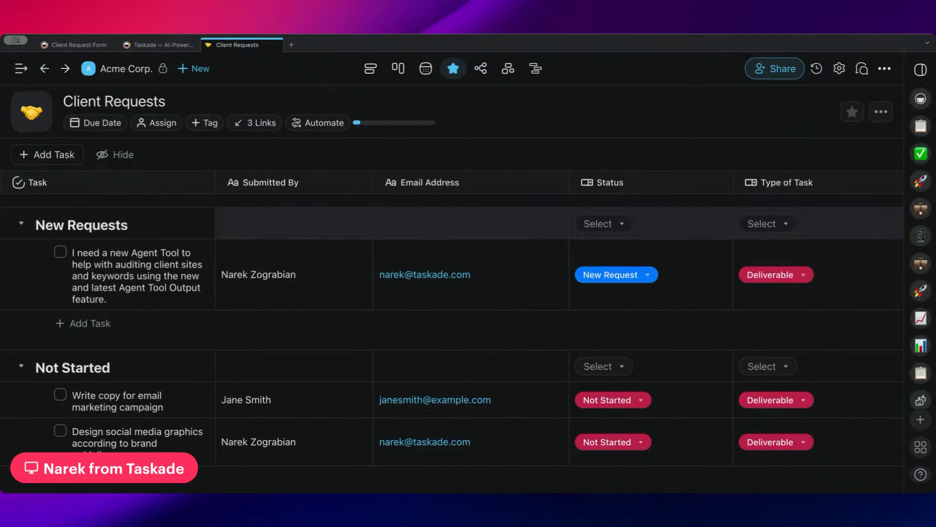
Compare the Client Request Form, its publishing details and the Client Requests table.
left_click(161, 45)
scroll(351, 219, "up", 3)
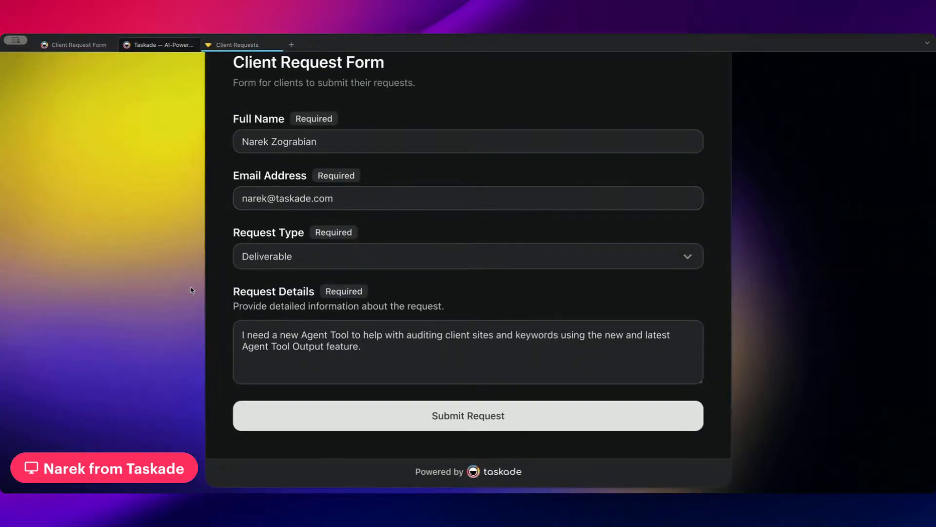
left_click(240, 44)
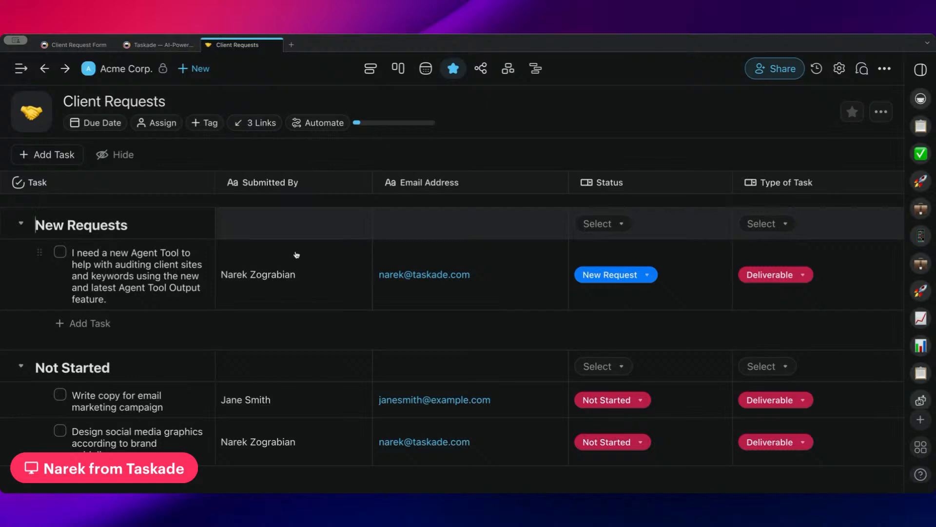
scroll(159, 296, "down", 1)
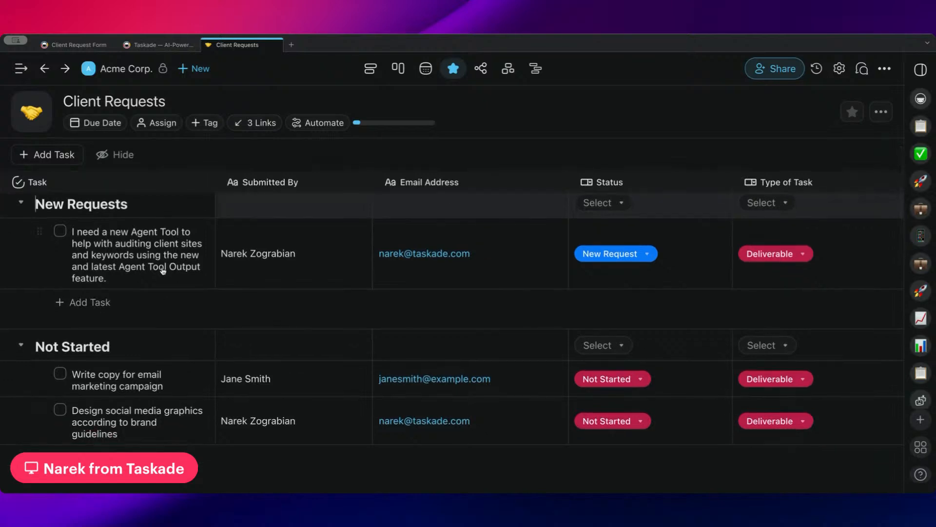
left_click(85, 44)
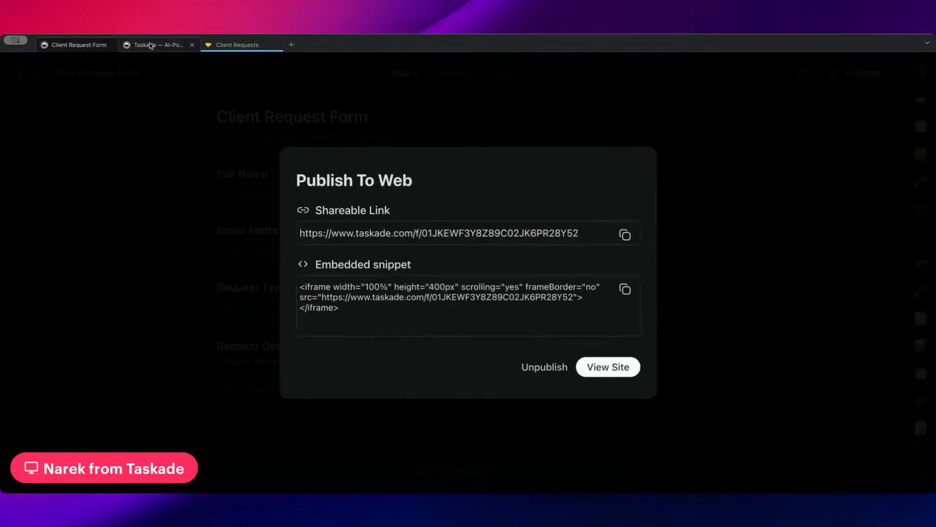
left_click(151, 45)
left_click(249, 44)
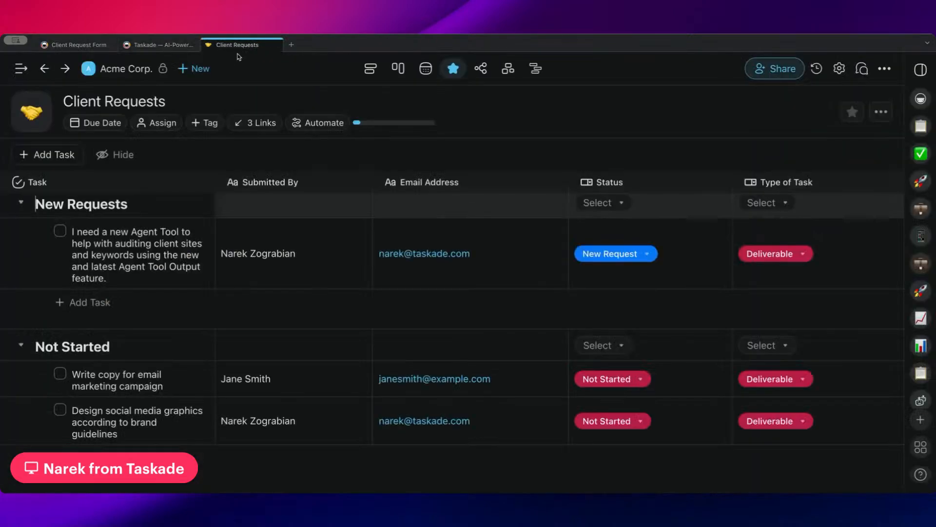
Scroll across the Client Requests table, then open the Acme Corp. workspace project list.
scroll(304, 330, "down", 3)
scroll(303, 303, "up", 3)
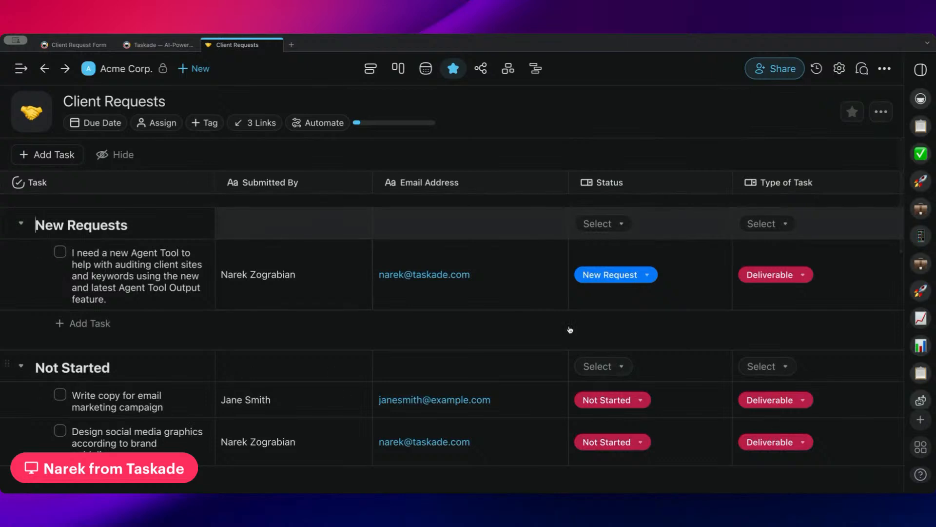
scroll(721, 188, "right", 5)
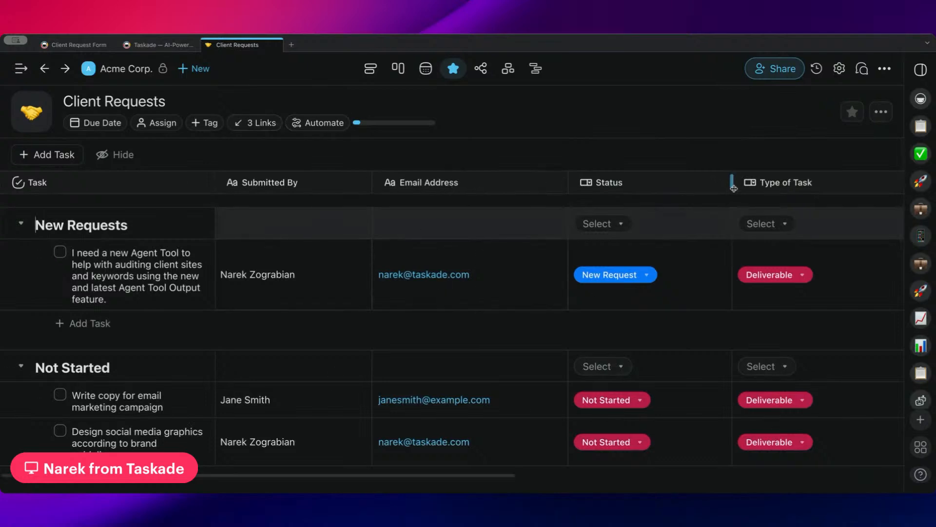
scroll(708, 189, "right", 5)
scroll(307, 226, "left", 10)
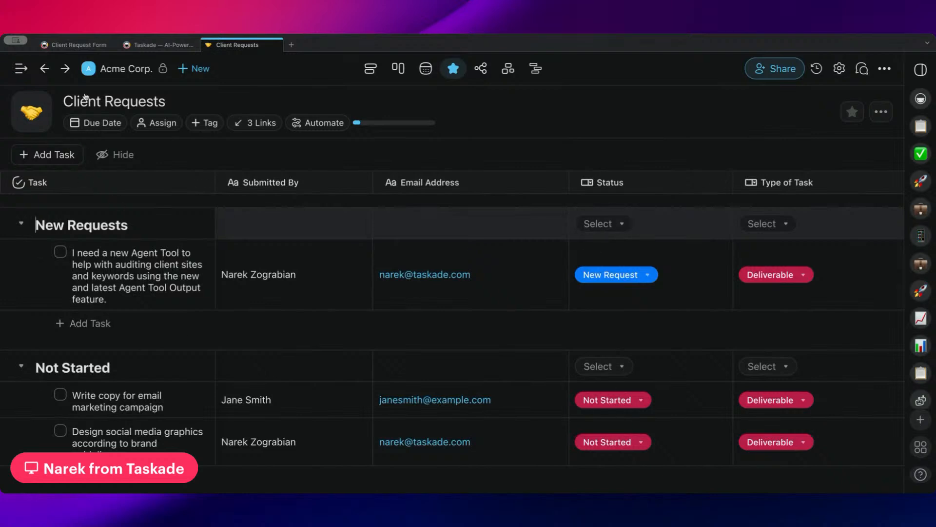
left_click(122, 70)
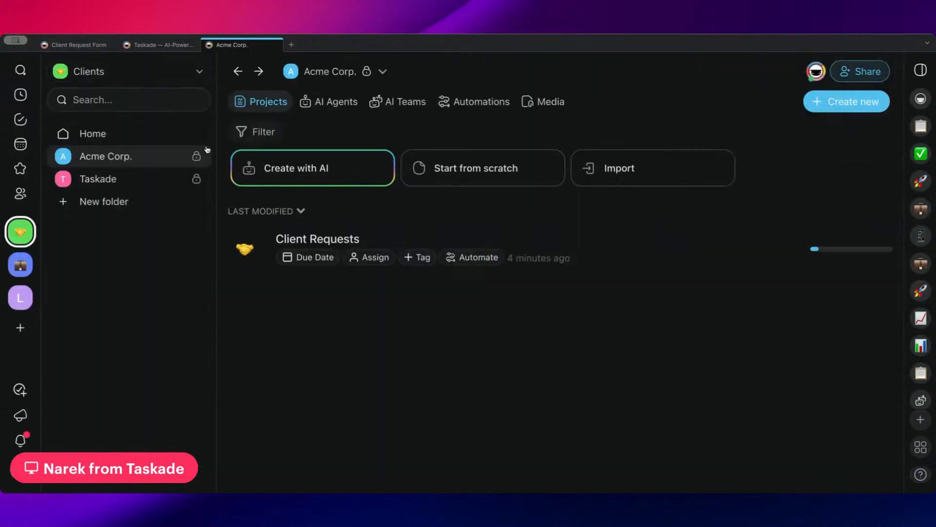
Close Publish To Web and open the Client Request Form's automation workflow.
left_click(75, 46)
left_click(571, 133)
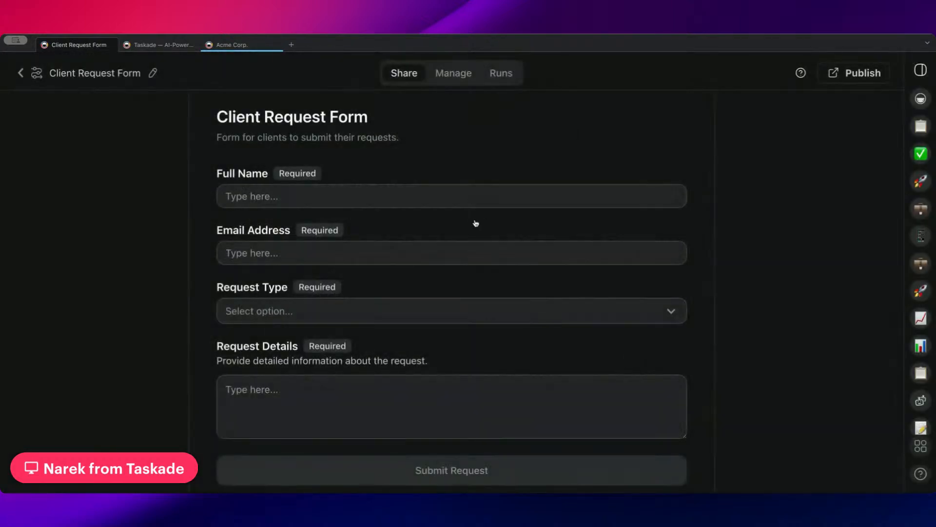
left_click(453, 73)
scroll(387, 210, "down", 5)
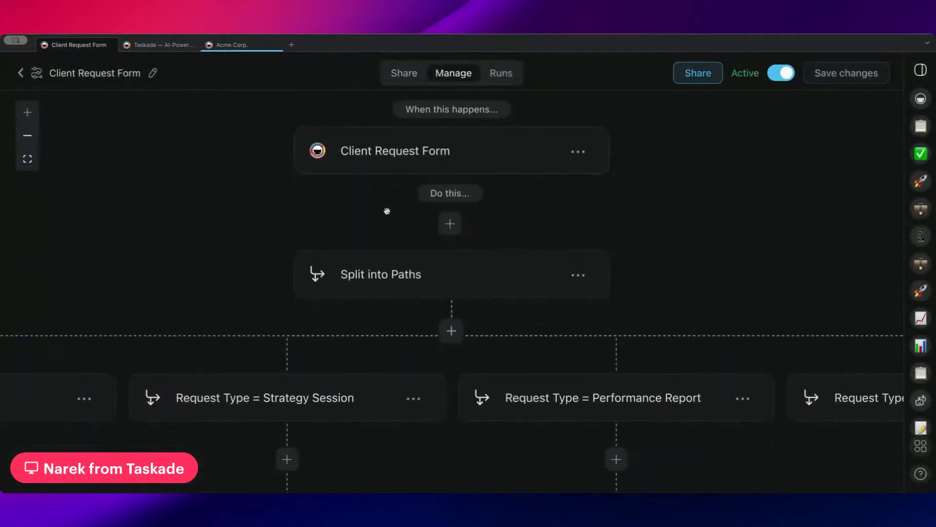
scroll(387, 210, "left", 9)
scroll(386, 210, "down", 3)
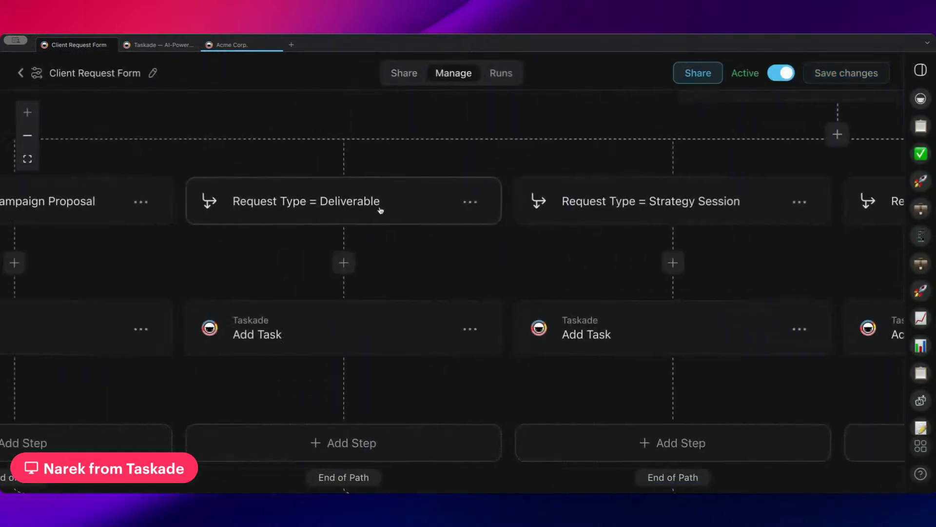
scroll(387, 210, "left", 3)
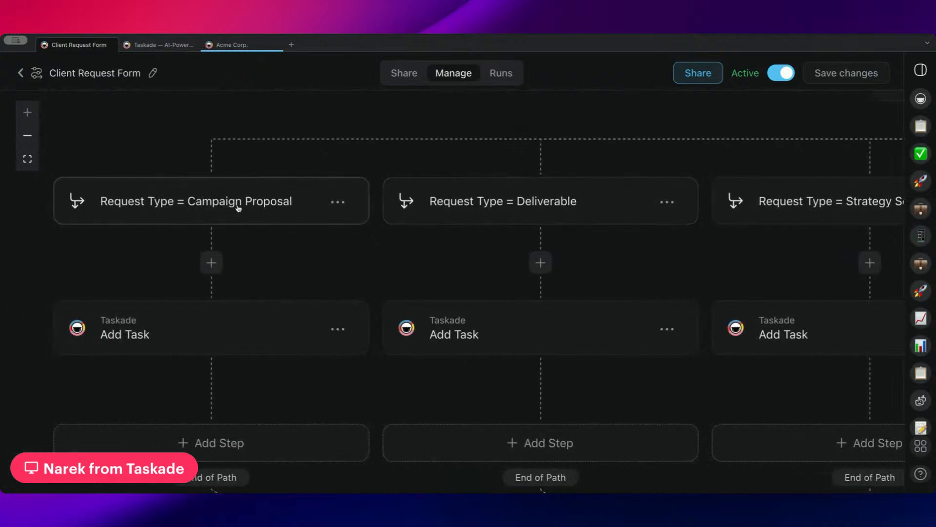
scroll(277, 245, "down", 1)
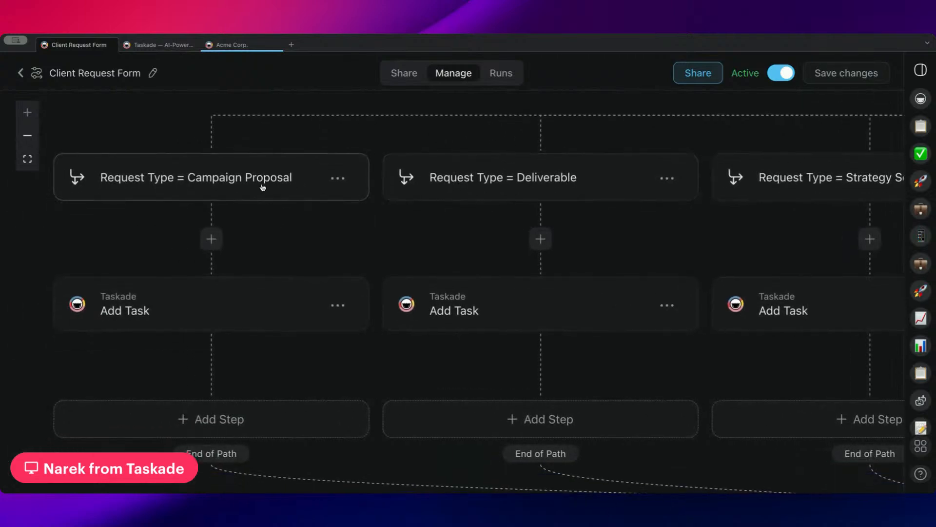
scroll(355, 225, "left", 3)
Inspect the Add Task step on the Campaign Proposal path.
left_click(272, 323)
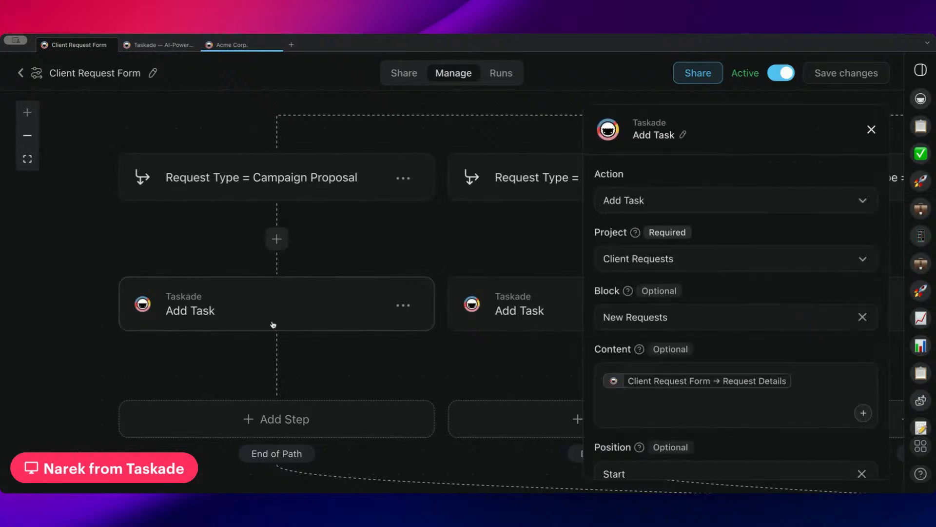
scroll(688, 328, "down", 4)
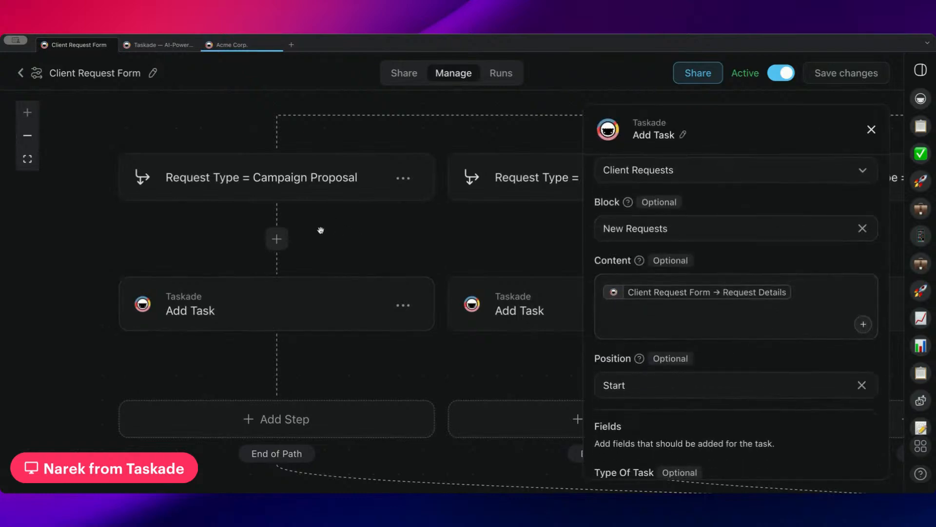
scroll(330, 247, "right", 2)
scroll(330, 247, "right", 7)
Inspect the Request Type = Deliverable path condition, pan across paths, and return to the automations list.
left_click(302, 192)
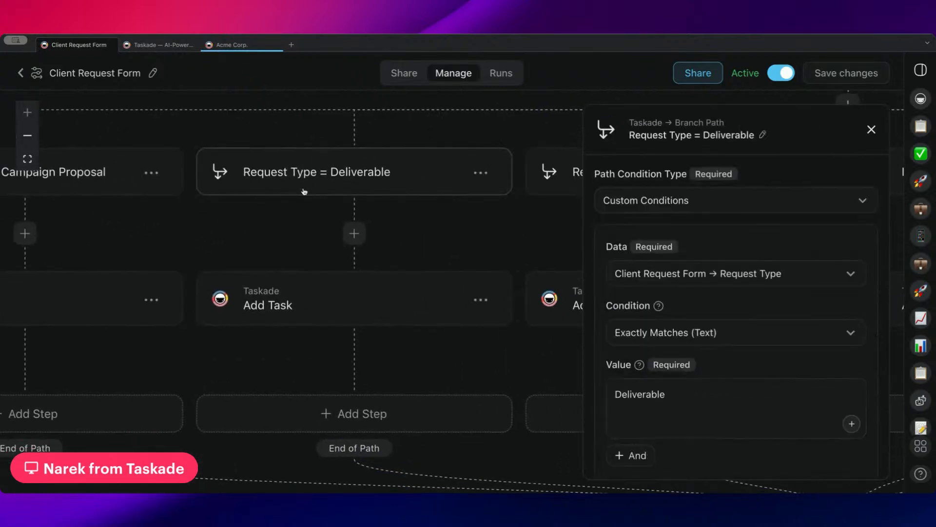
left_click_drag(306, 231, 271, 230)
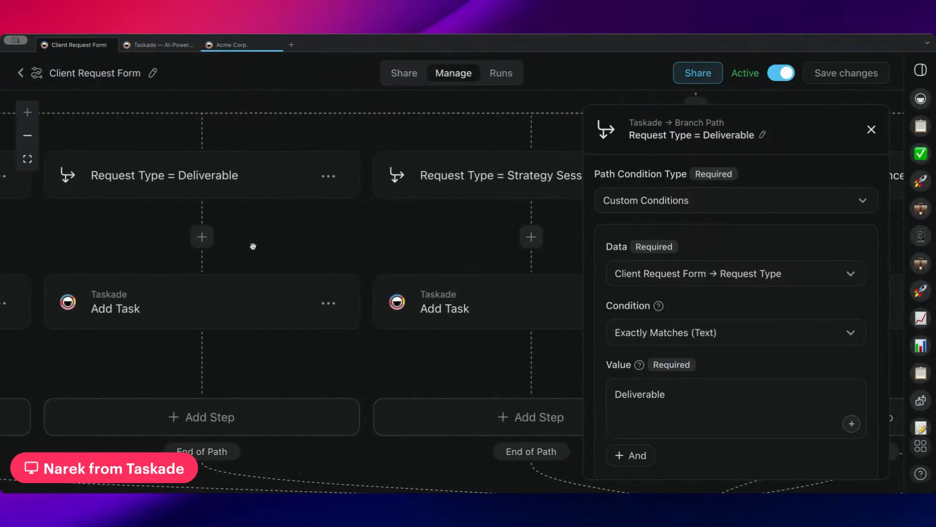
scroll(289, 251, "right", 6)
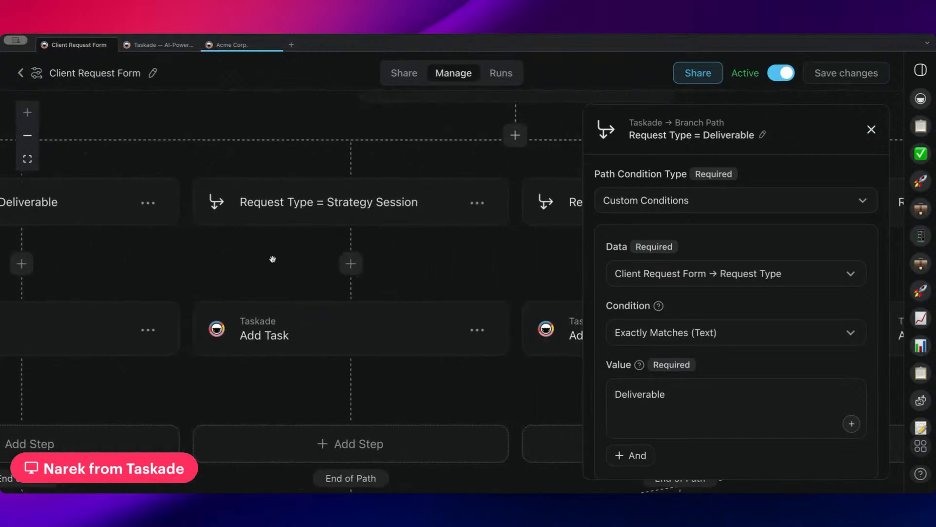
scroll(339, 263, "right", 7)
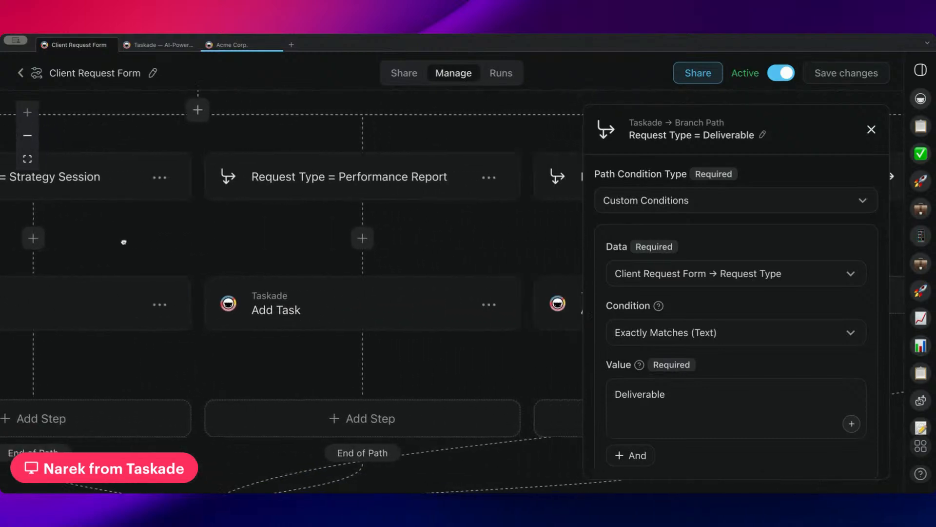
scroll(241, 225, "right", 4)
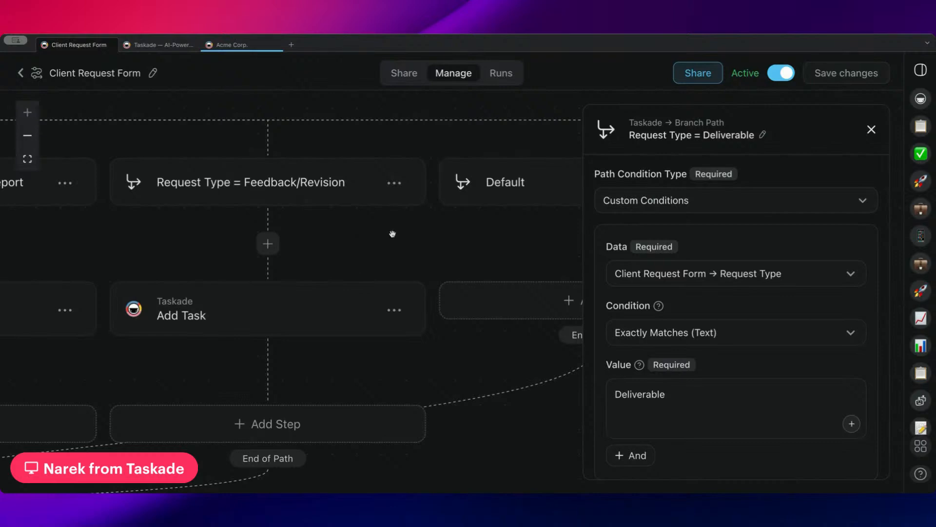
scroll(393, 234, "right", 3)
scroll(282, 293, "left", 9)
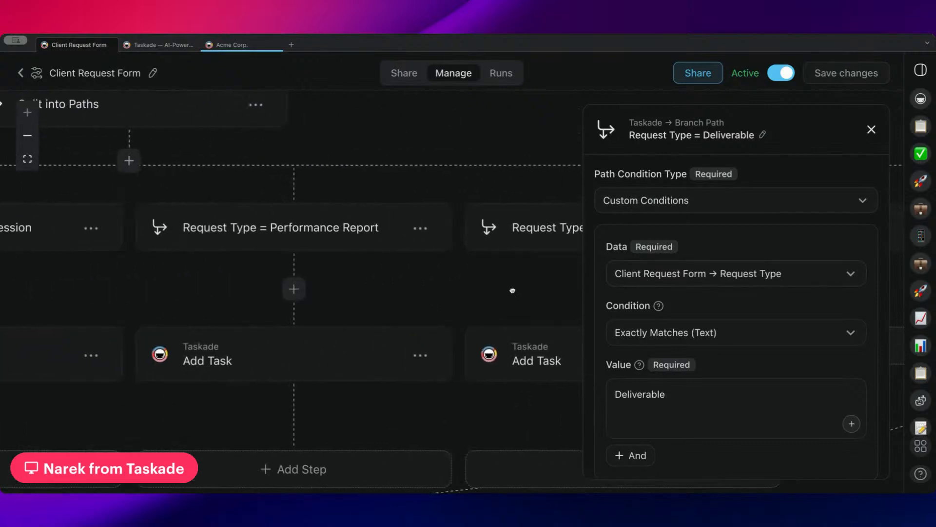
scroll(512, 291, "left", 5)
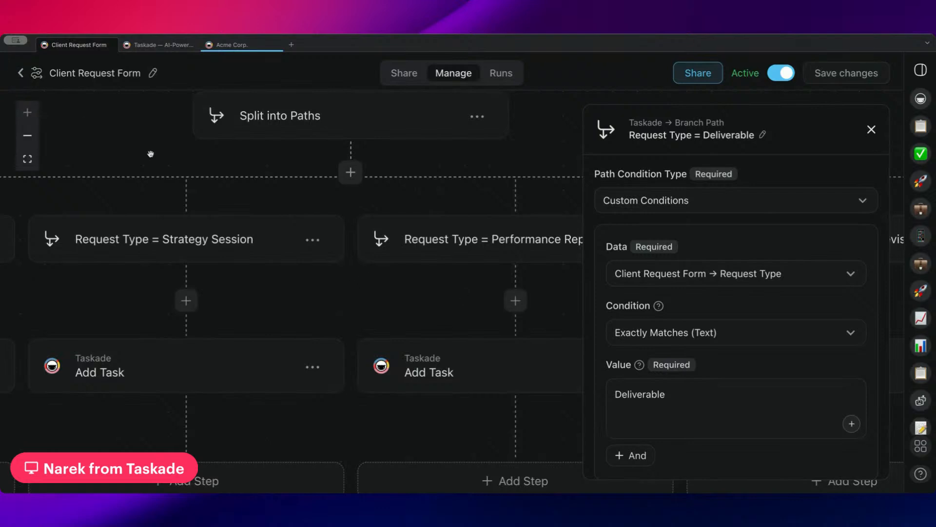
left_click(21, 73)
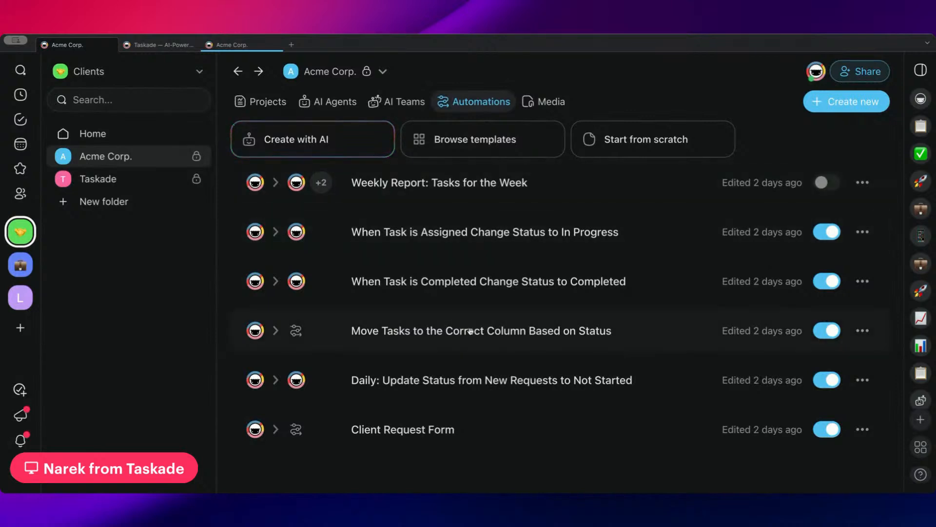
Open 'Move Tasks to the Correct Column Based on Status', then go back to the Acme Corp. projects page.
left_click(442, 332)
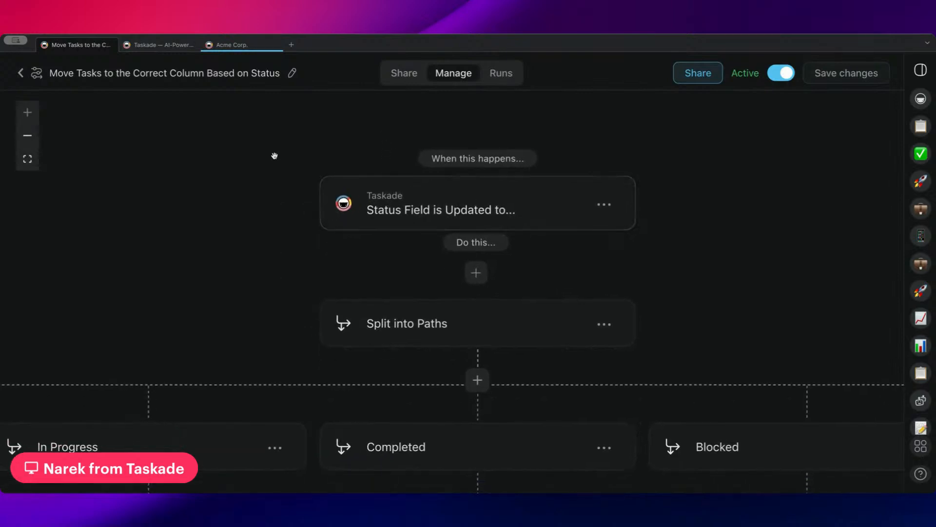
left_click(227, 47)
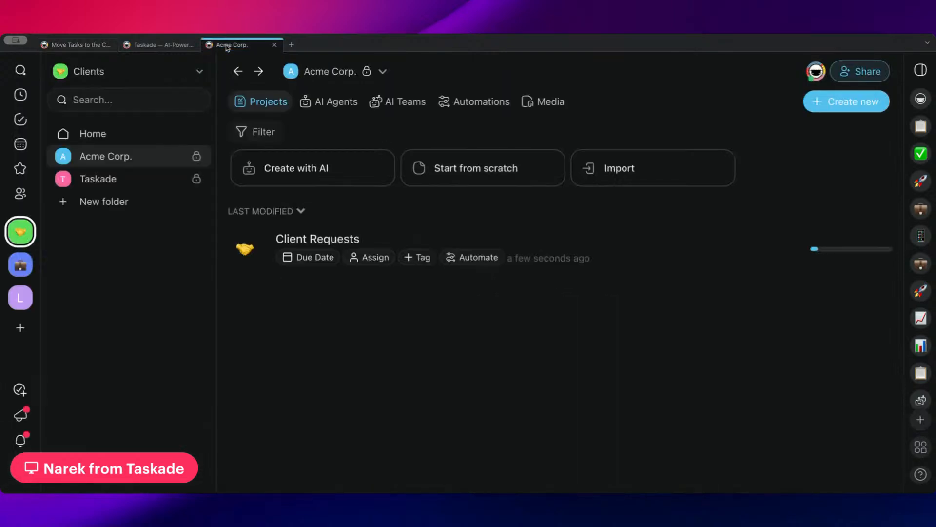
Open the Client Requests project and check the status options for the new request.
left_click(163, 45)
left_click(234, 45)
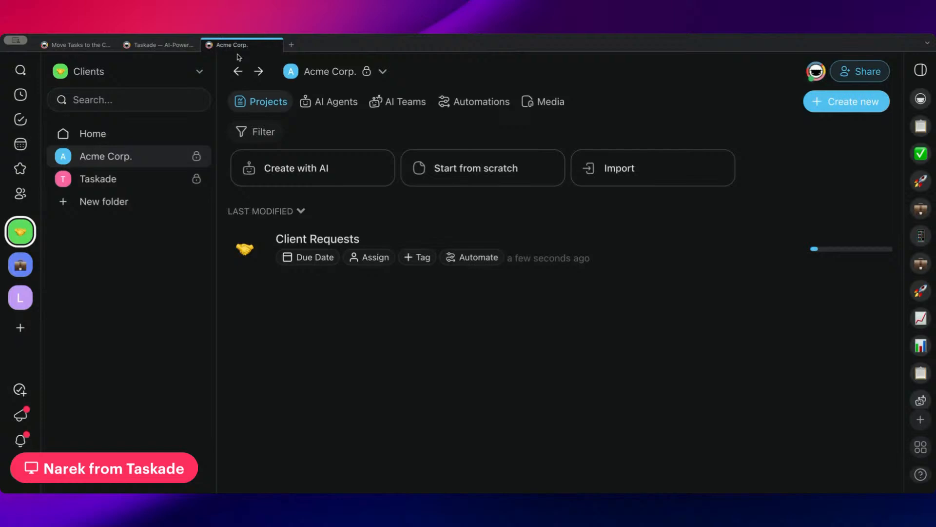
left_click(376, 244)
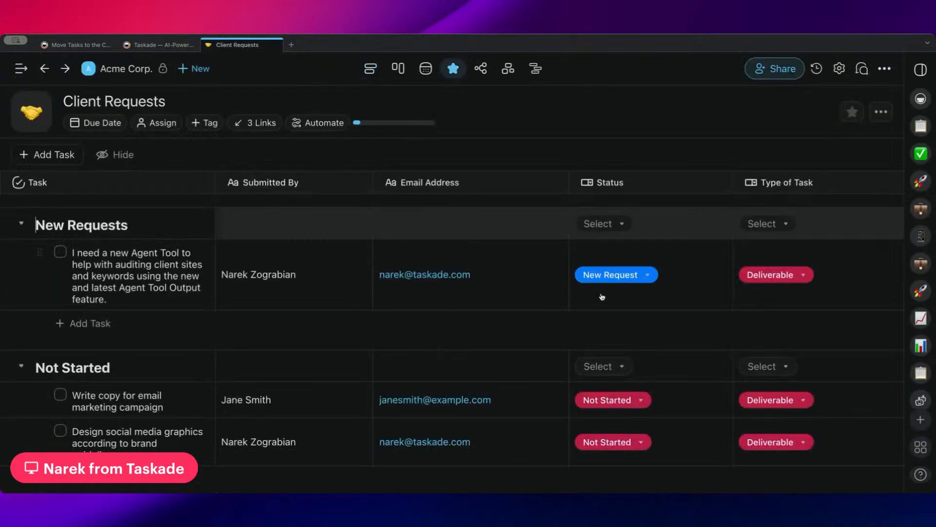
left_click(643, 283)
left_click(639, 218)
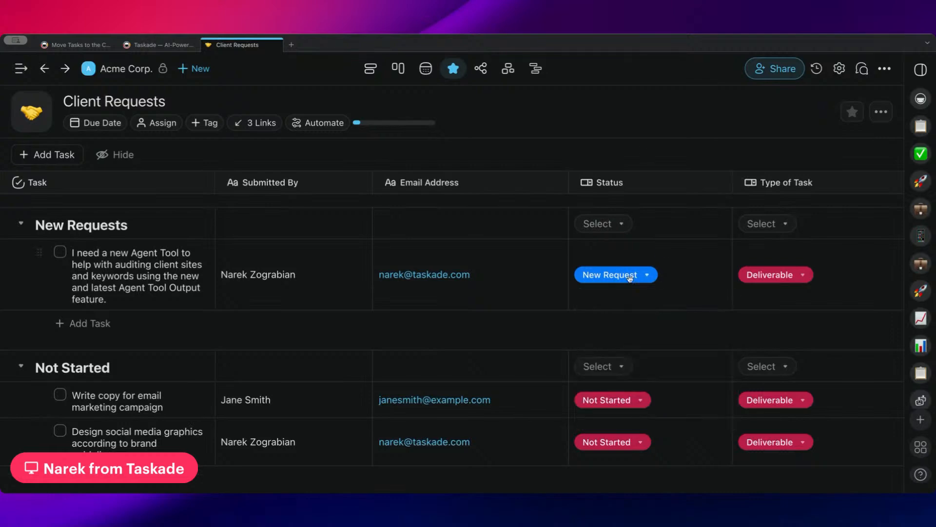
scroll(564, 298, "down", 10)
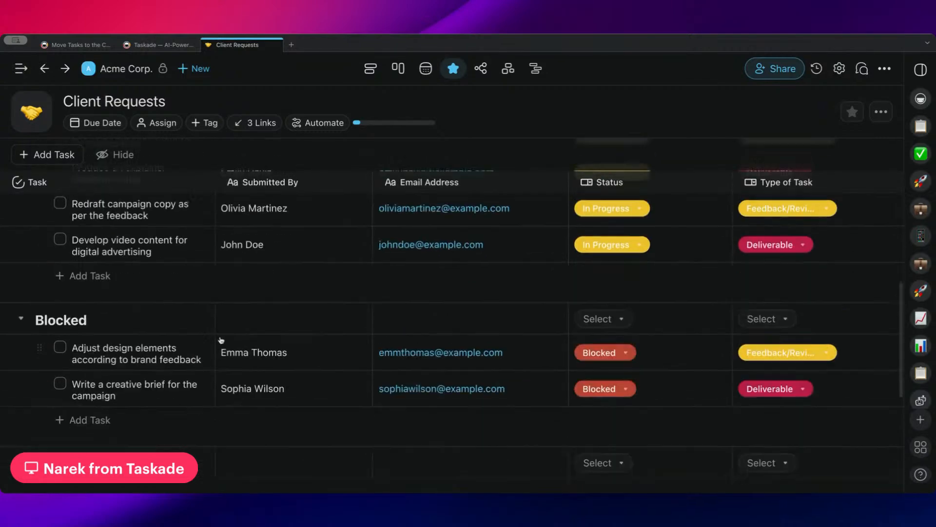
scroll(221, 340, "up", 10)
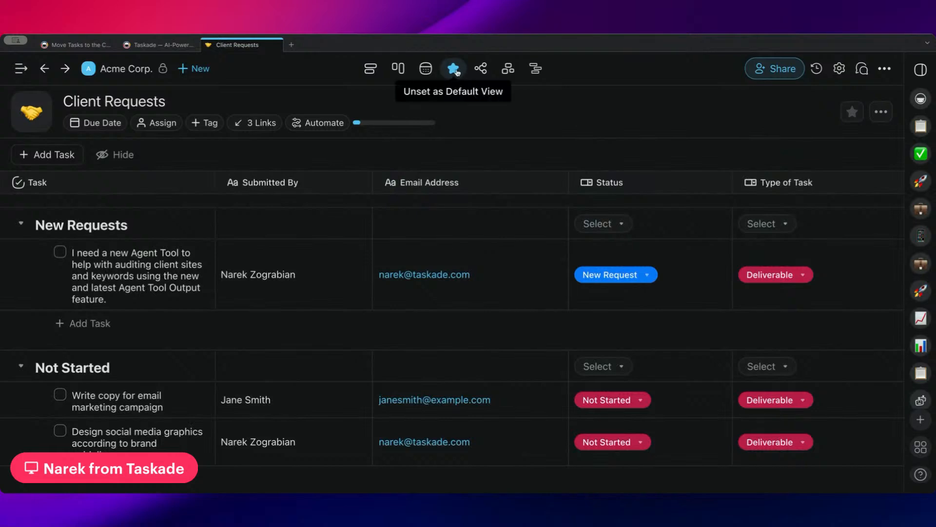
Switch Client Requests to the Kanban board, scan its status columns, and bring up the request form.
left_click(398, 69)
scroll(523, 209, "right", 10)
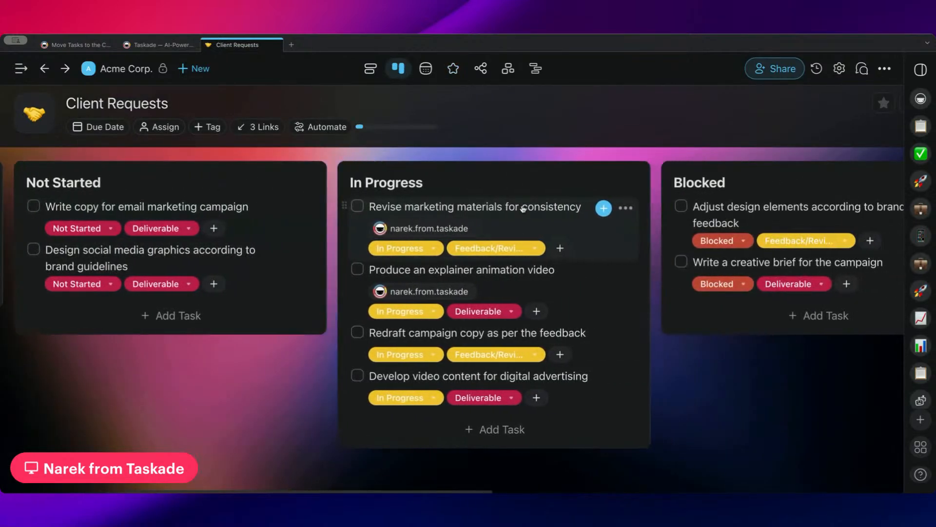
scroll(523, 209, "right", 5)
scroll(523, 208, "left", 10)
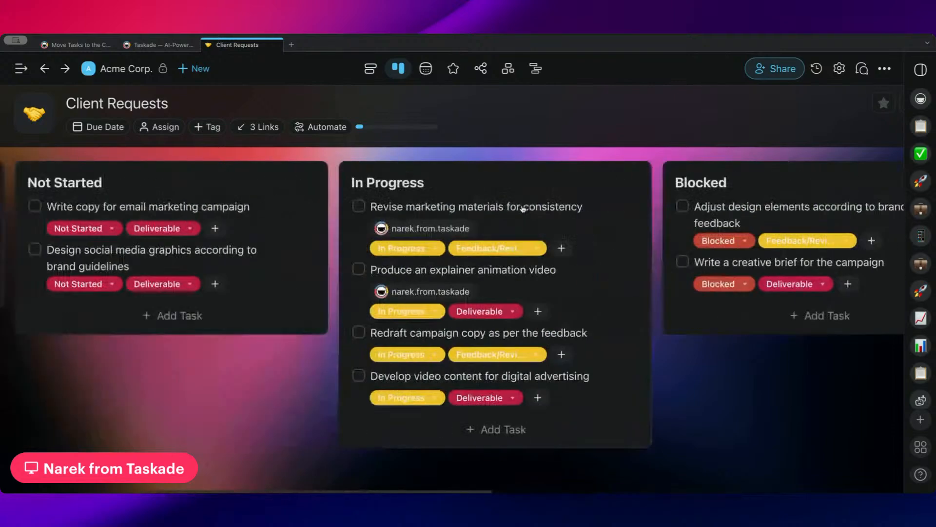
scroll(522, 209, "right", 10)
scroll(522, 207, "left", 15)
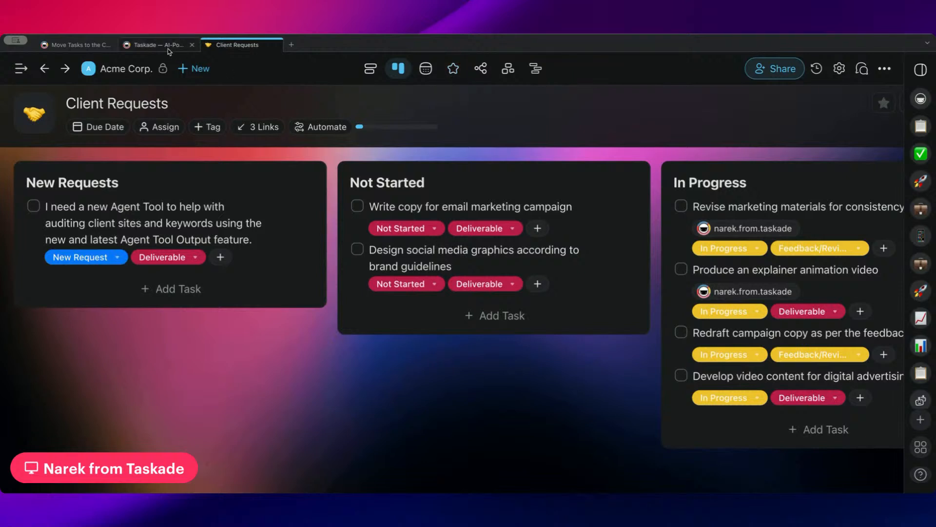
scroll(599, 207, "right", 5)
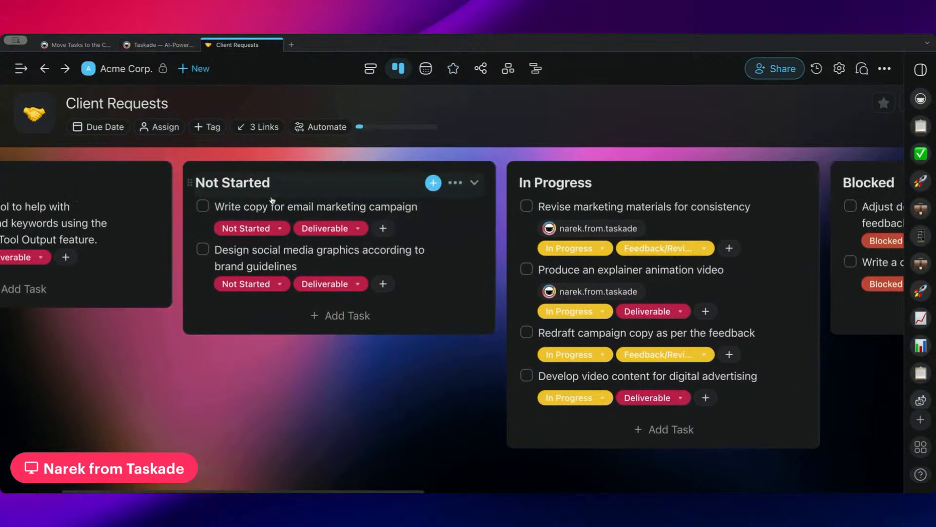
scroll(686, 187, "right", 5)
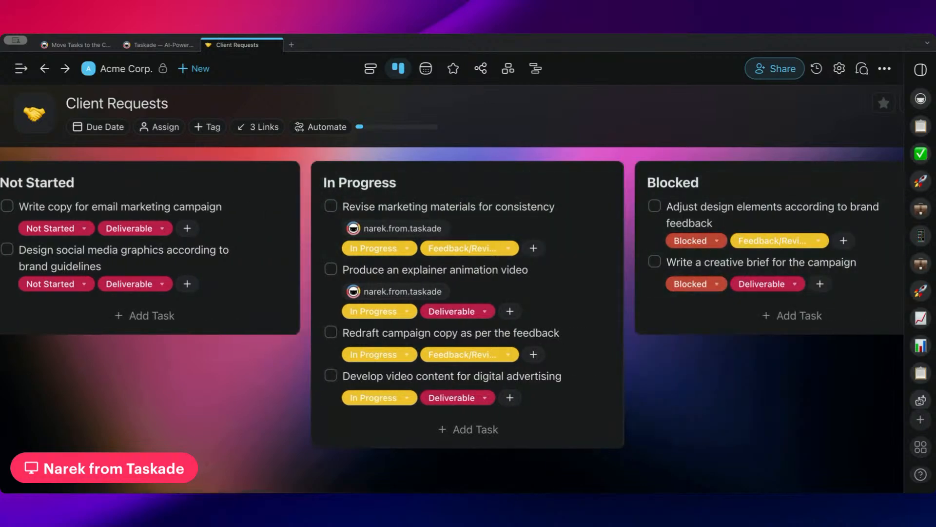
left_click(155, 49)
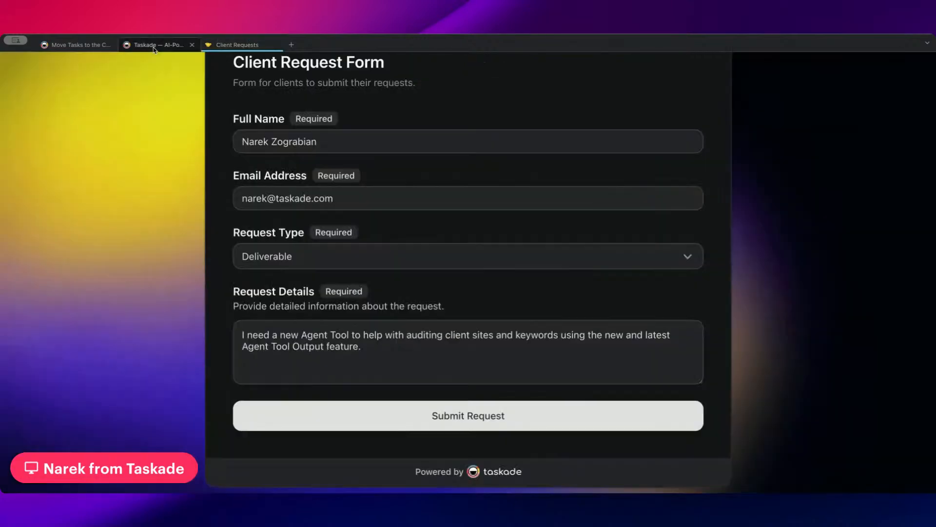
Open the Move Tasks automation and inspect its Status trigger settings.
left_click(65, 50)
scroll(371, 185, "up", 1)
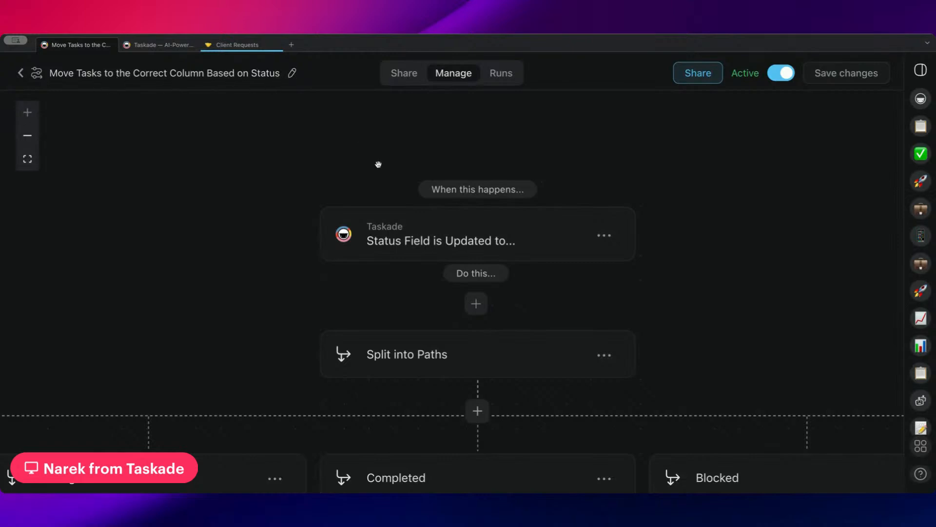
scroll(373, 161, "down", 1)
scroll(356, 155, "left", 1)
left_click(428, 227)
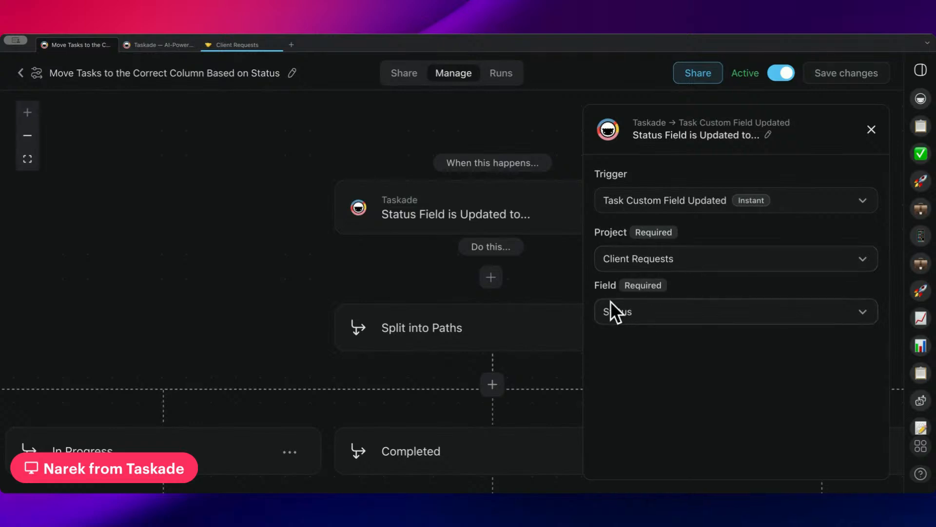
scroll(541, 265, "down", 4)
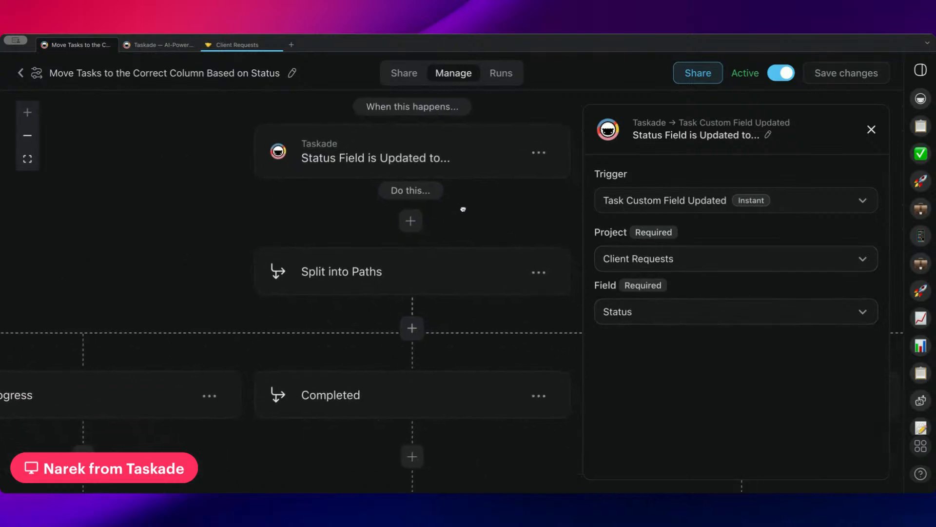
scroll(464, 210, "left", 5)
scroll(478, 244, "right", 5)
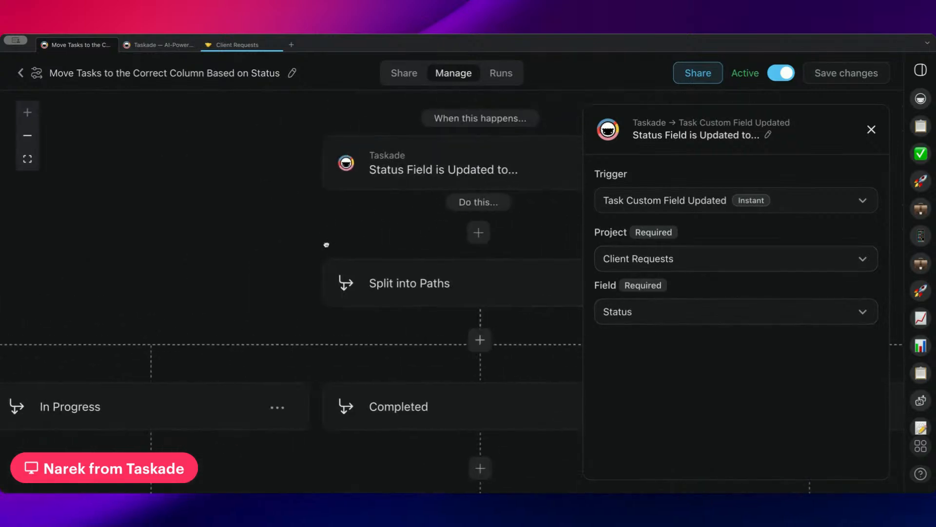
scroll(324, 245, "down", 2)
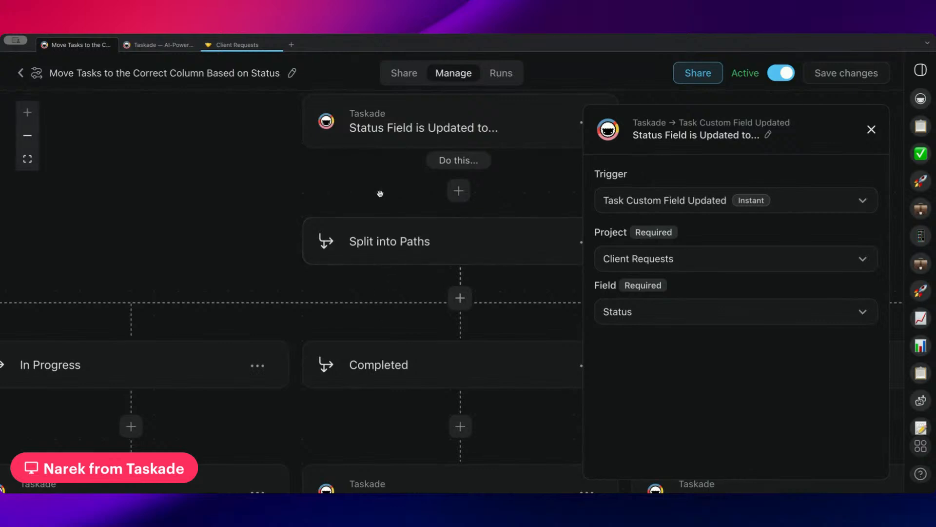
scroll(380, 192, "right", 3)
scroll(381, 192, "up", 2)
Inspect the New Request branch's condition and its move-to-New Requests column action.
left_click_drag(348, 196, 511, 160)
left_click_drag(110, 229, 441, 181)
scroll(441, 181, "left", 6)
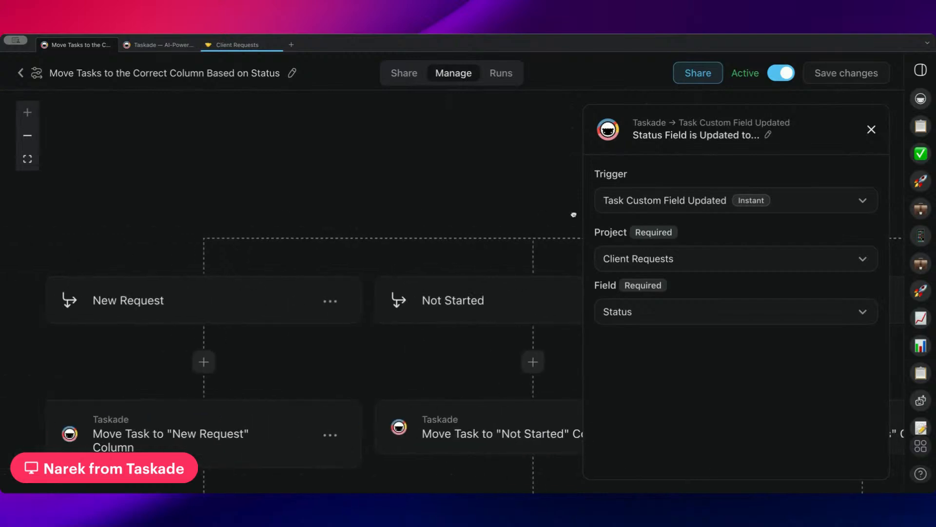
left_click(173, 294)
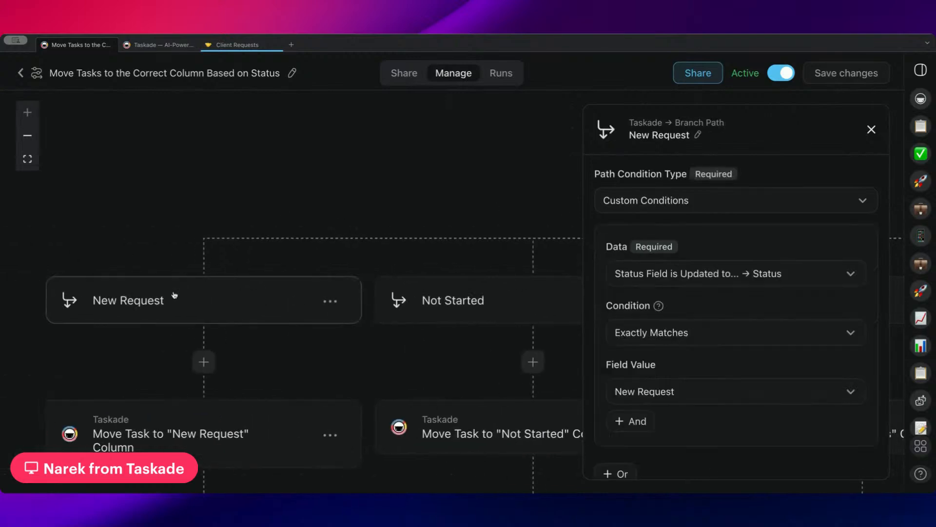
scroll(174, 294, "down", 3)
left_click(230, 350)
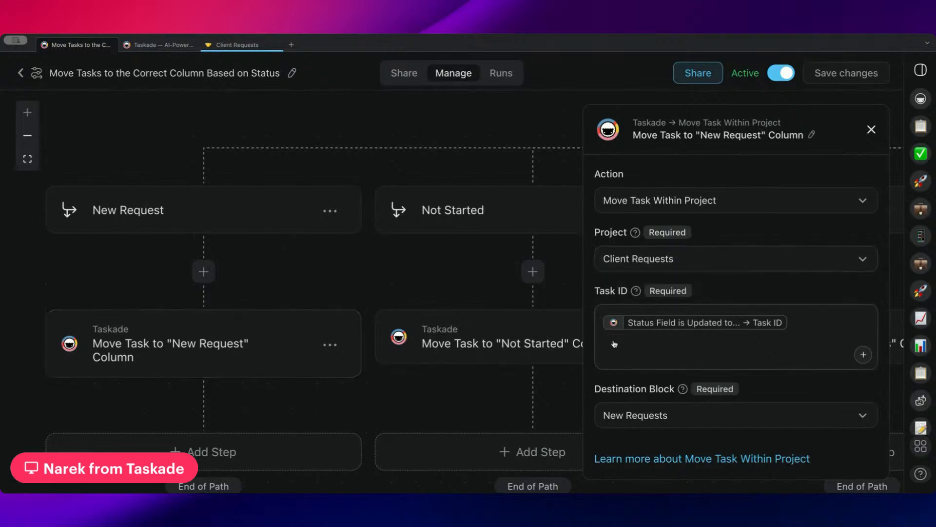
Inspect the Not Started branch, whose condition requires Status to exactly match Not Started.
left_click_drag(391, 270, 186, 268)
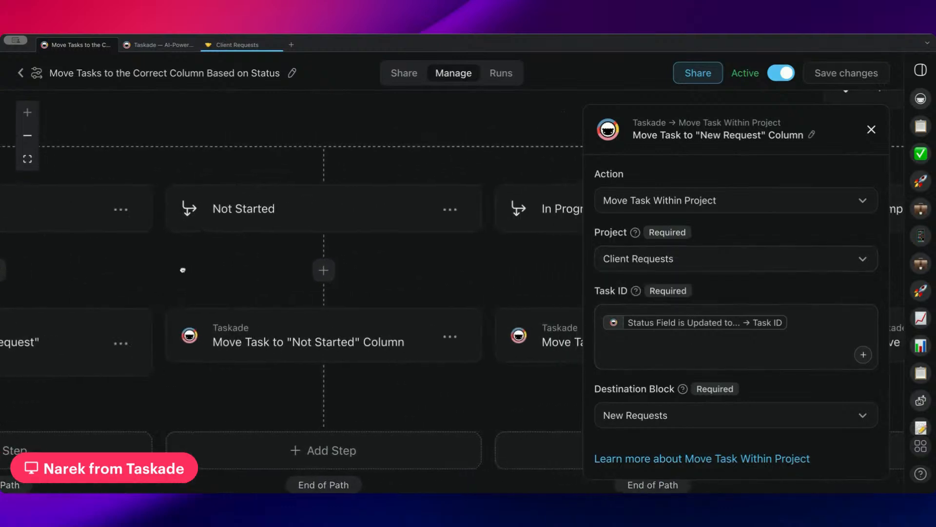
left_click(255, 216)
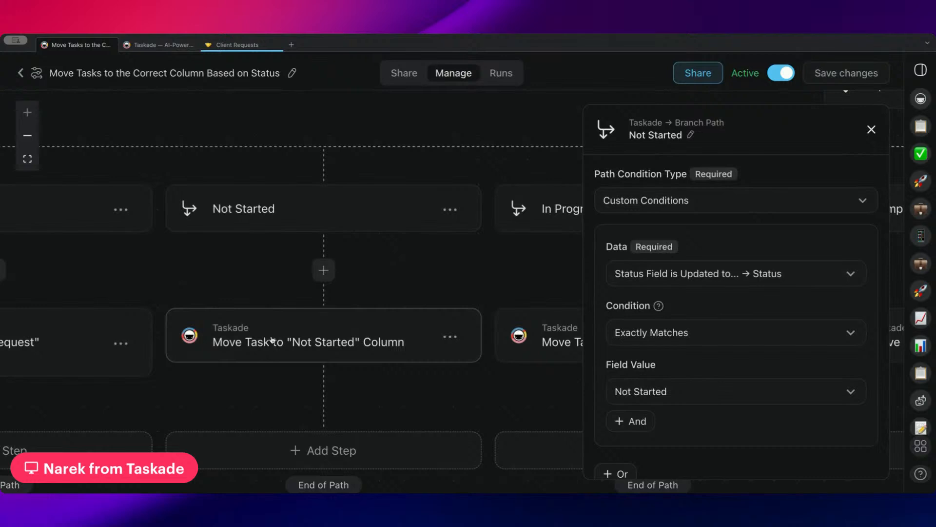
scroll(261, 294, "right", 10)
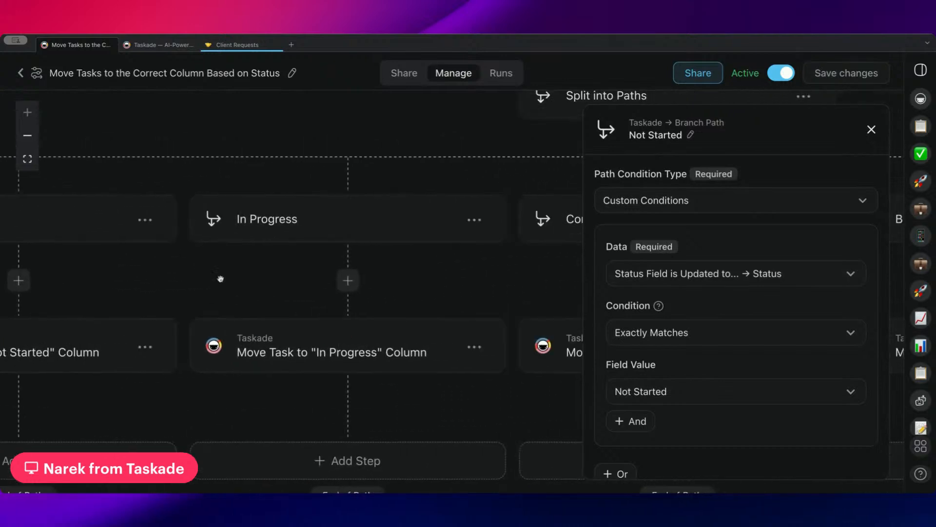
scroll(319, 340, "right", 15)
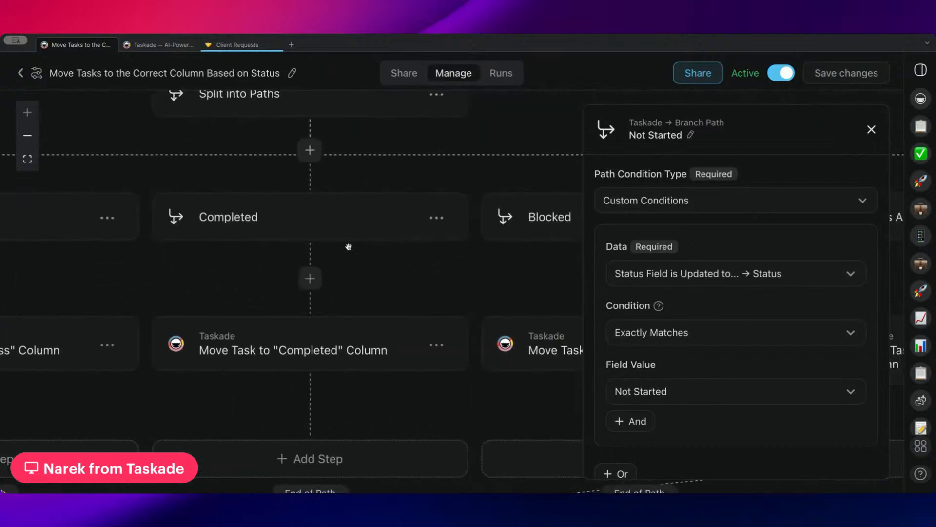
scroll(345, 269, "right", 10)
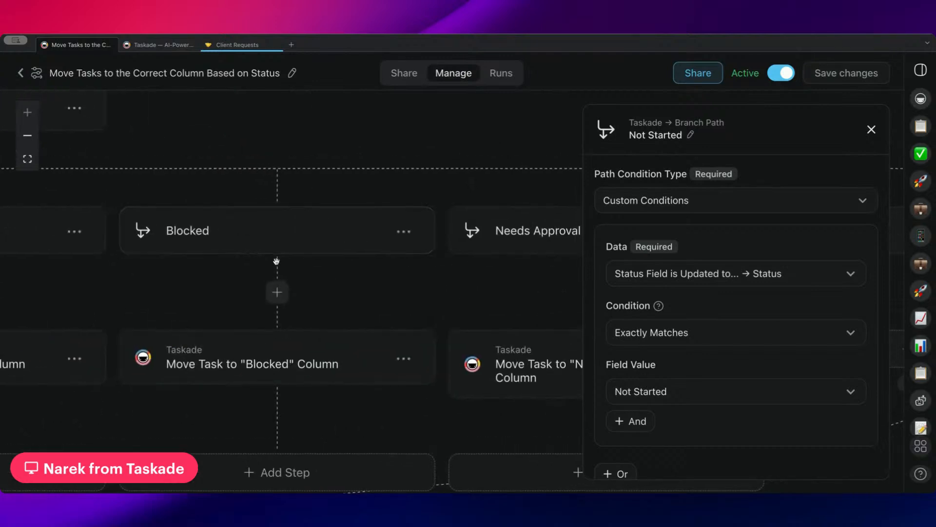
scroll(292, 300, "right", 8)
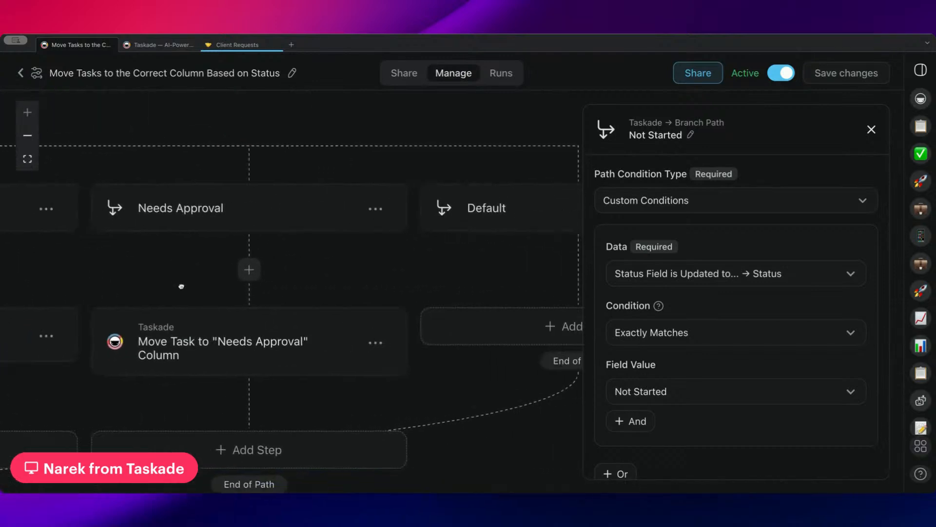
scroll(288, 290, "left", 8)
scroll(247, 281, "left", 8)
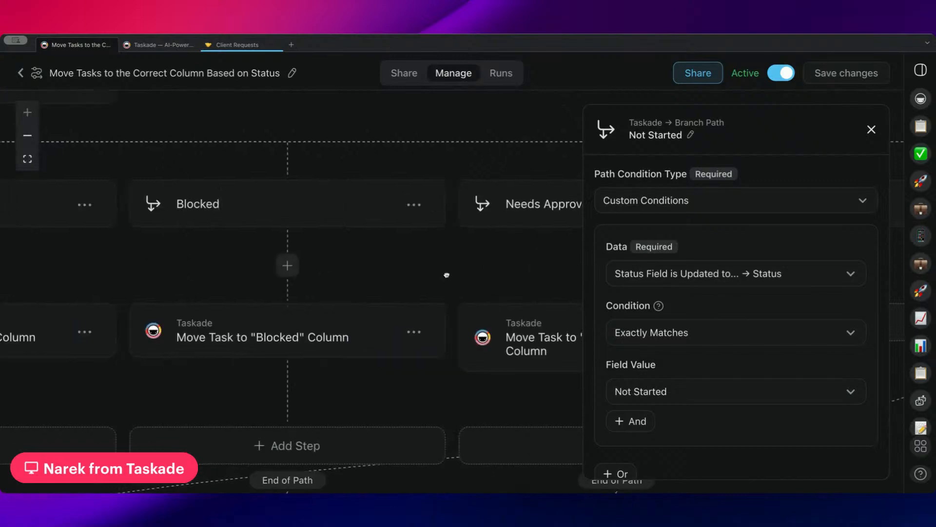
scroll(284, 232, "right", 3)
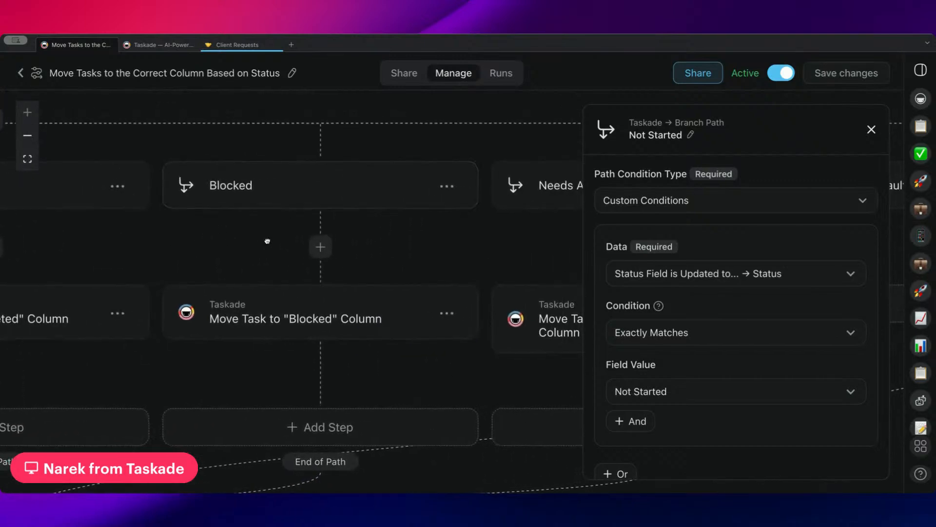
scroll(293, 219, "down", 3)
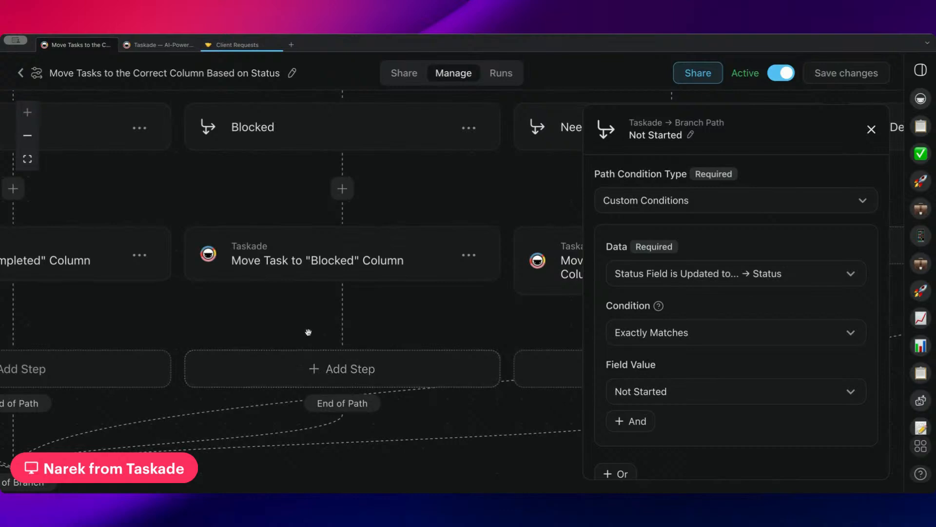
left_click(307, 376)
type("slack")
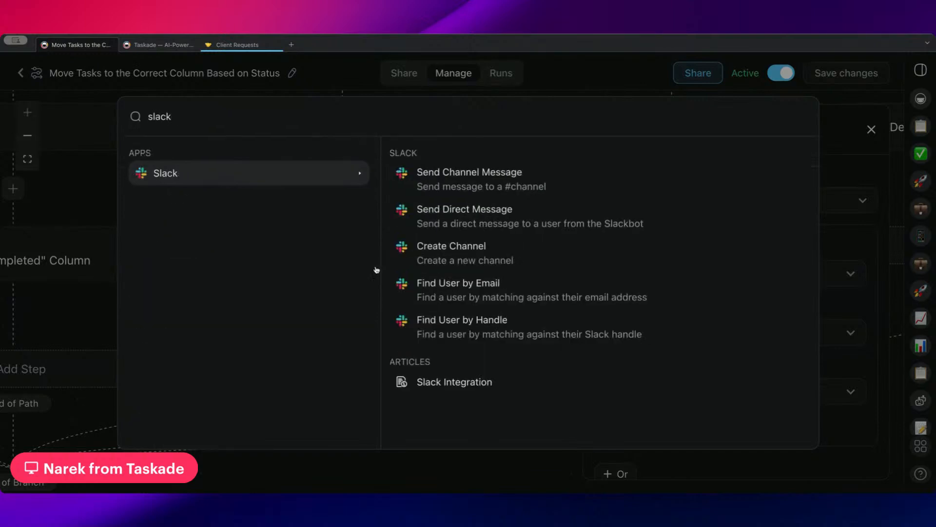
left_click(463, 211)
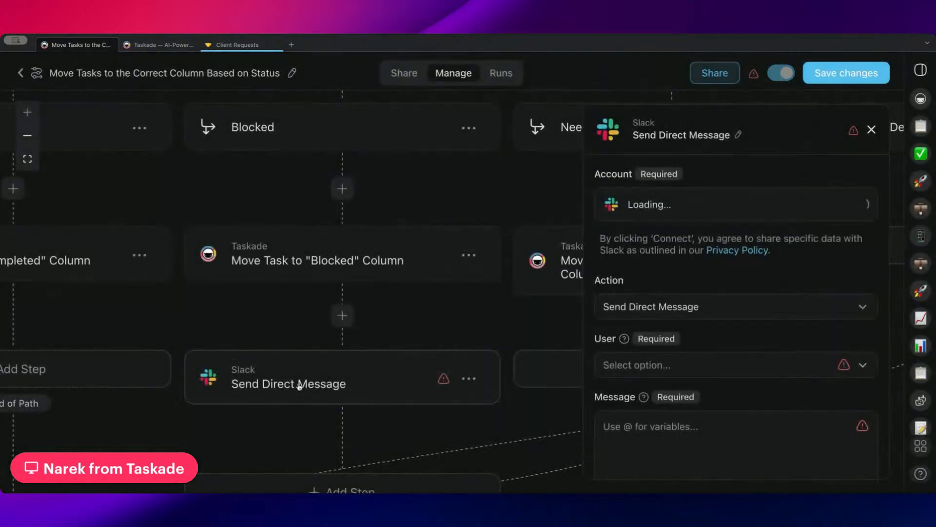
left_click(697, 369)
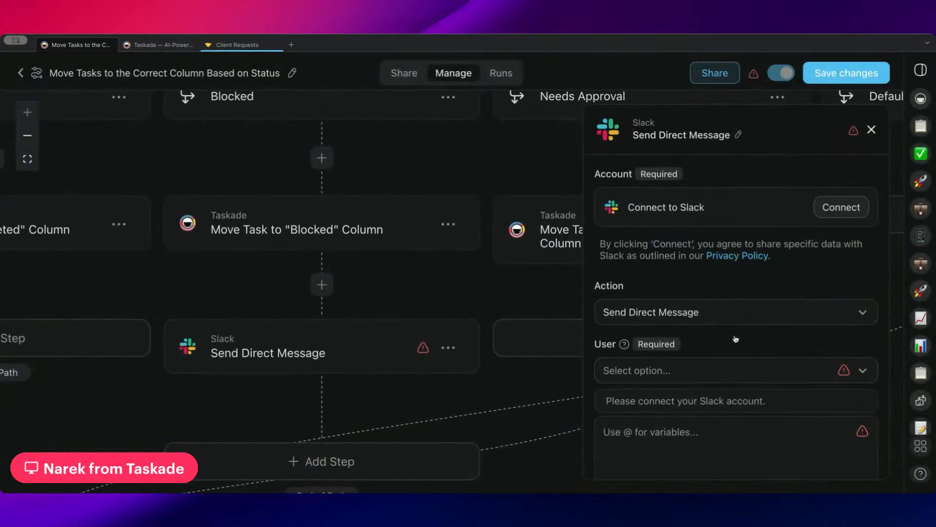
left_click(722, 345)
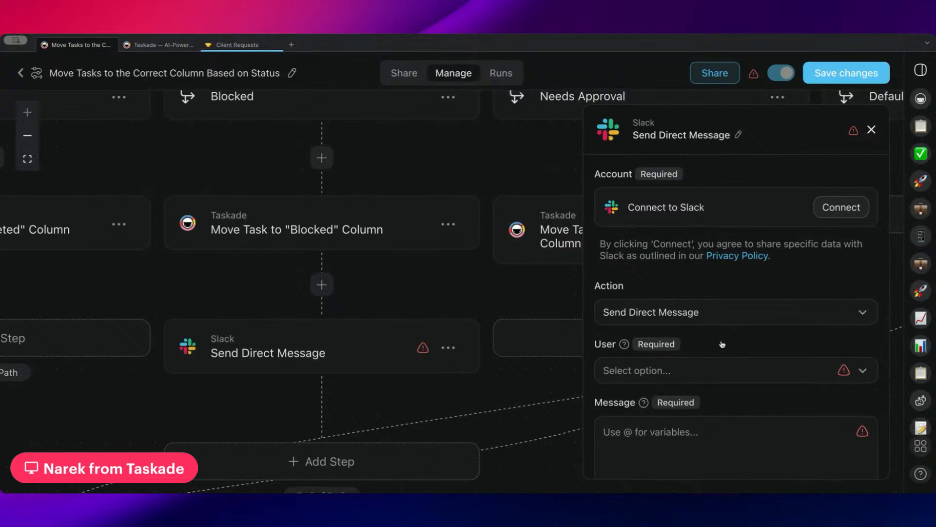
scroll(711, 399, "down", 3)
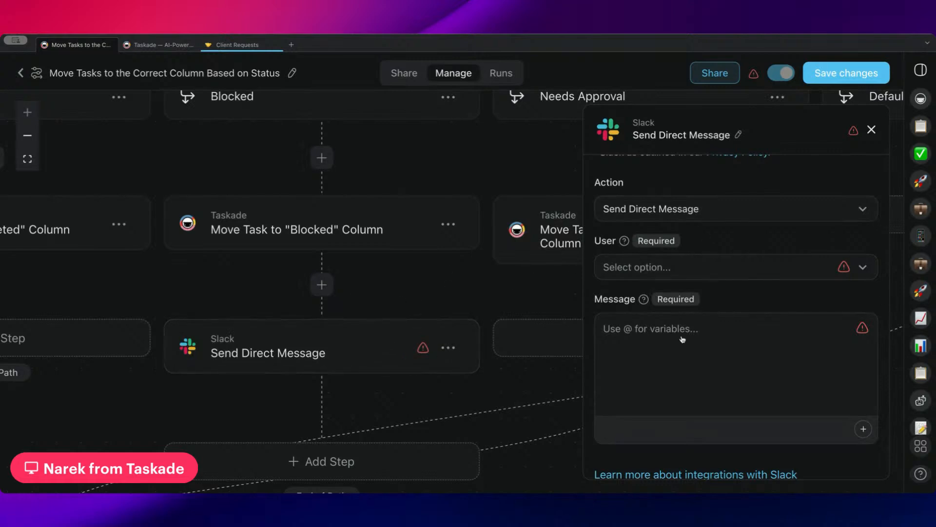
left_click(683, 354)
type("@")
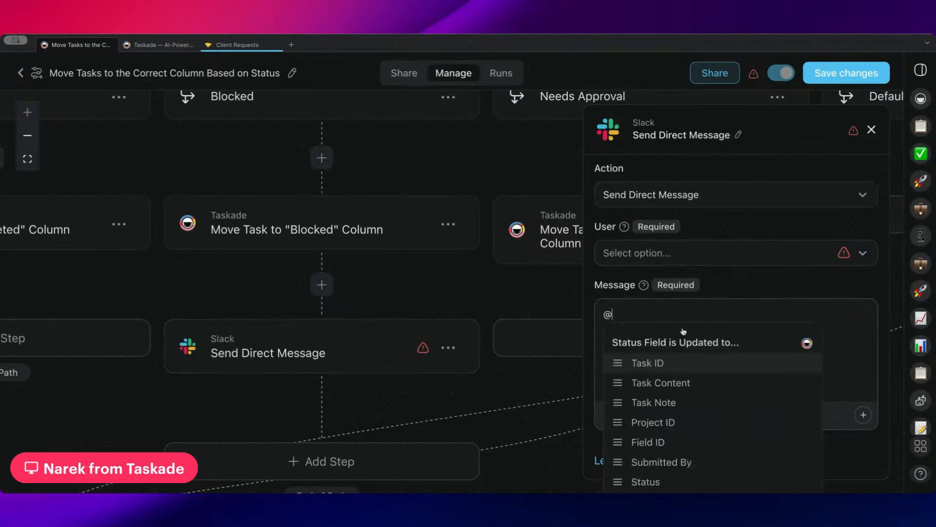
left_click(677, 362)
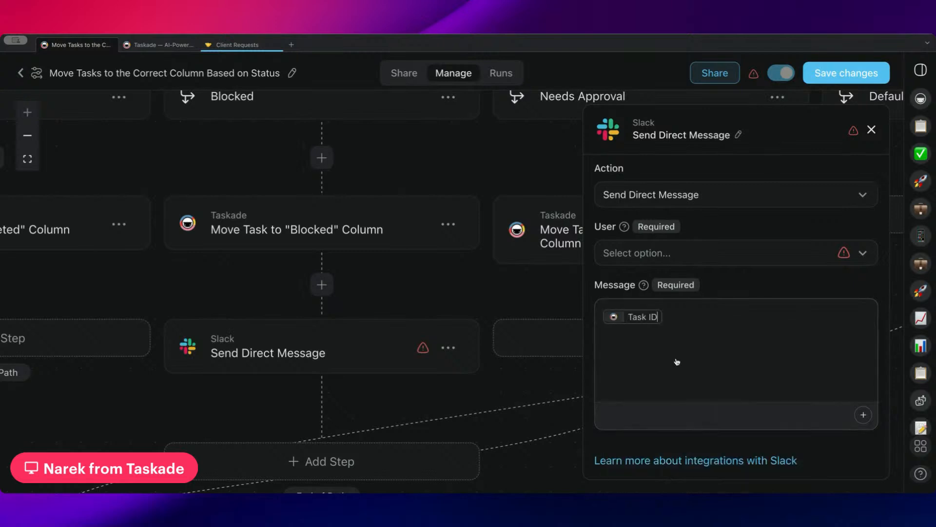
type("- @")
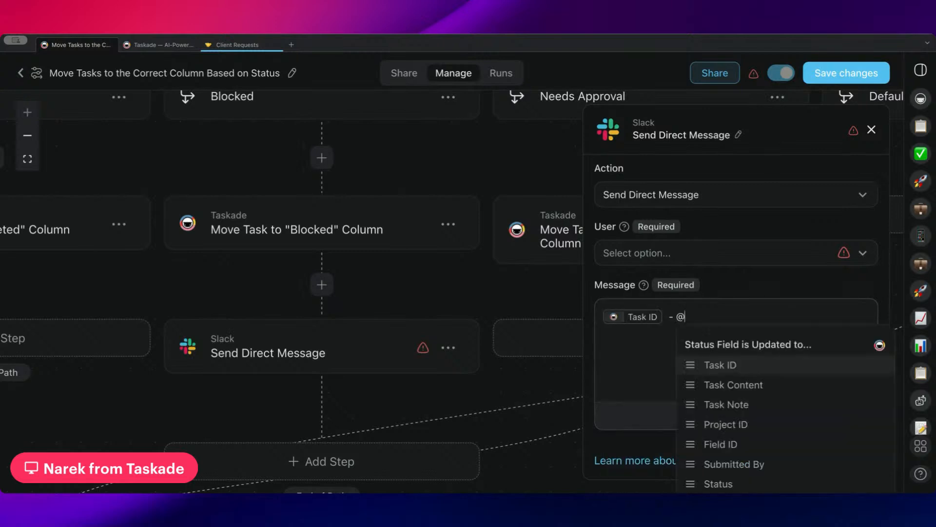
left_click(723, 381)
type("@")
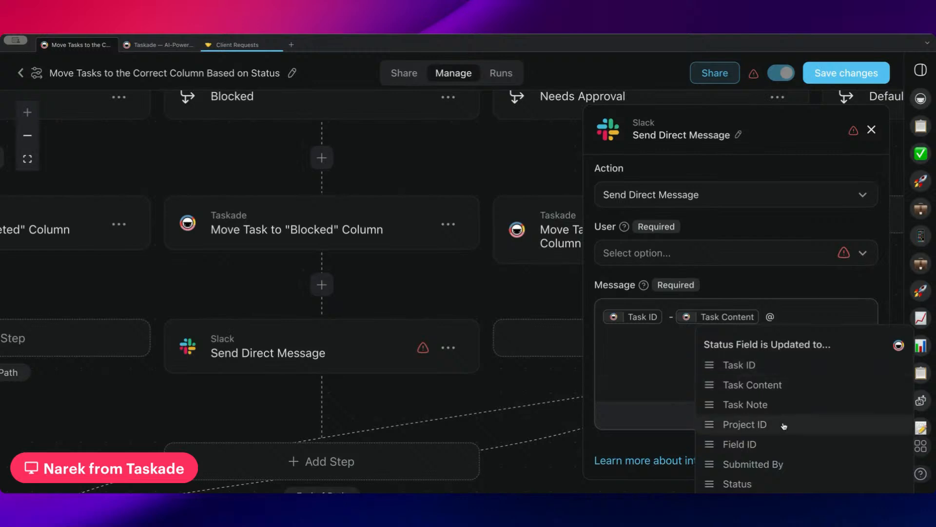
scroll(784, 427, "down", 2)
scroll(775, 451, "up", 3)
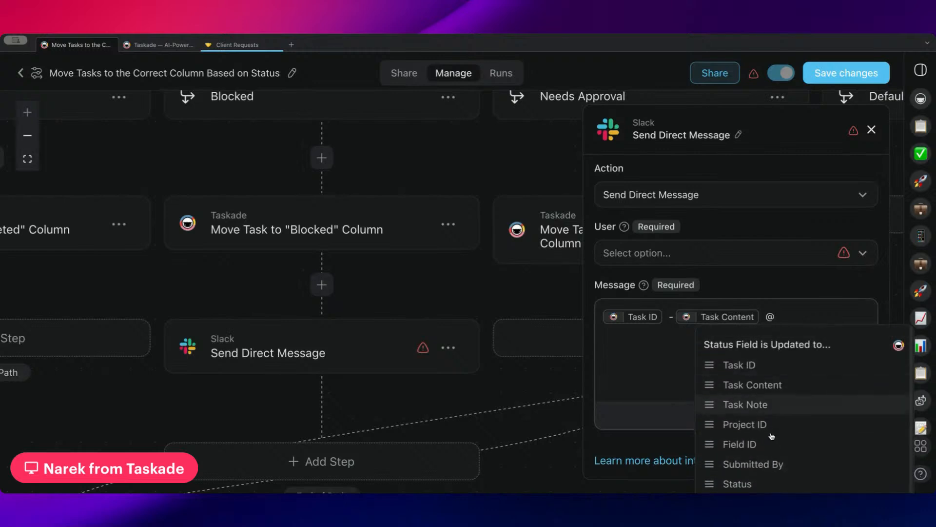
scroll(770, 400, "down", 3)
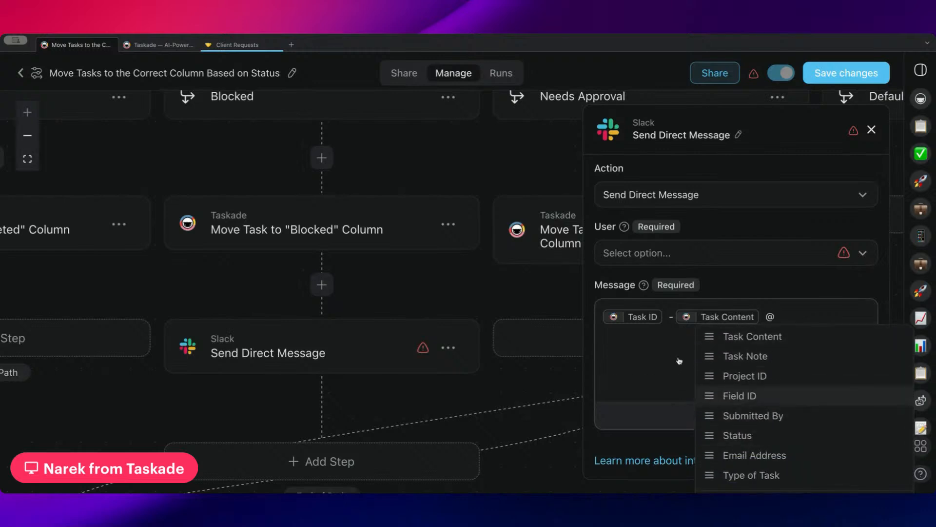
key("BackSpace")
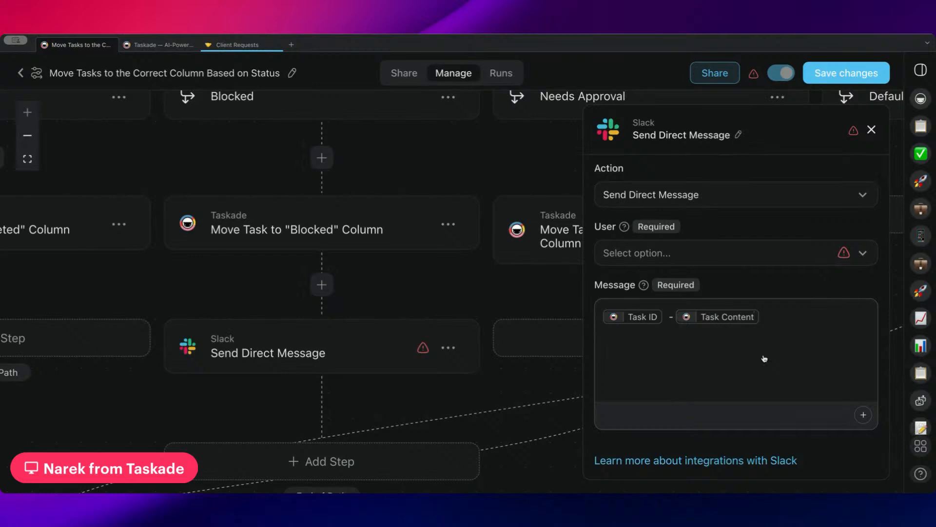
key("BackSpace")
key("BackSpace")
key("BackSpace")
key("BackSpace")
key("BackSpace")
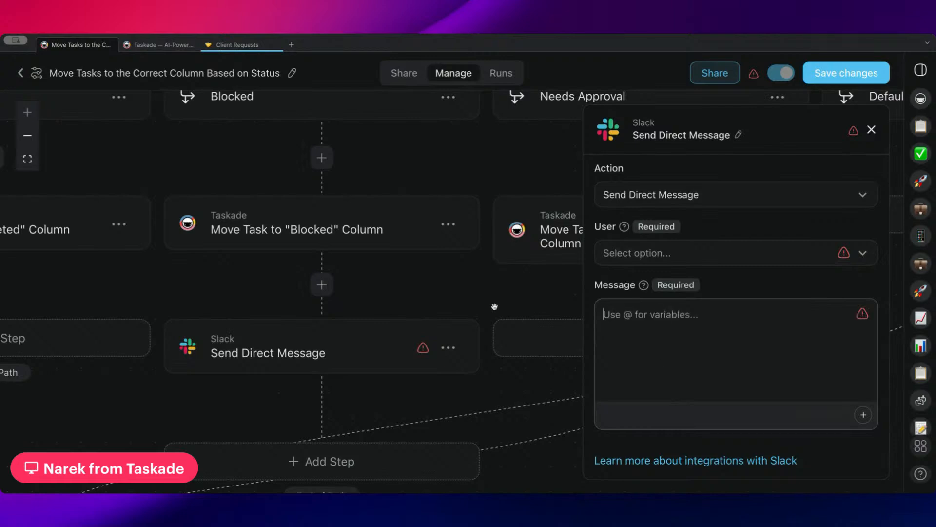
scroll(488, 307, "right", 7)
scroll(476, 310, "up", 2)
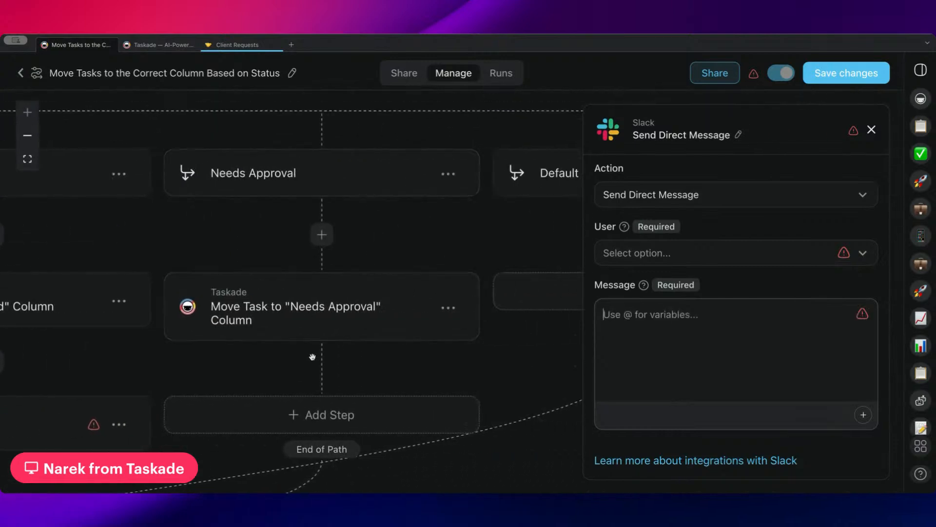
scroll(312, 356, "down", 2)
scroll(312, 356, "right", 2)
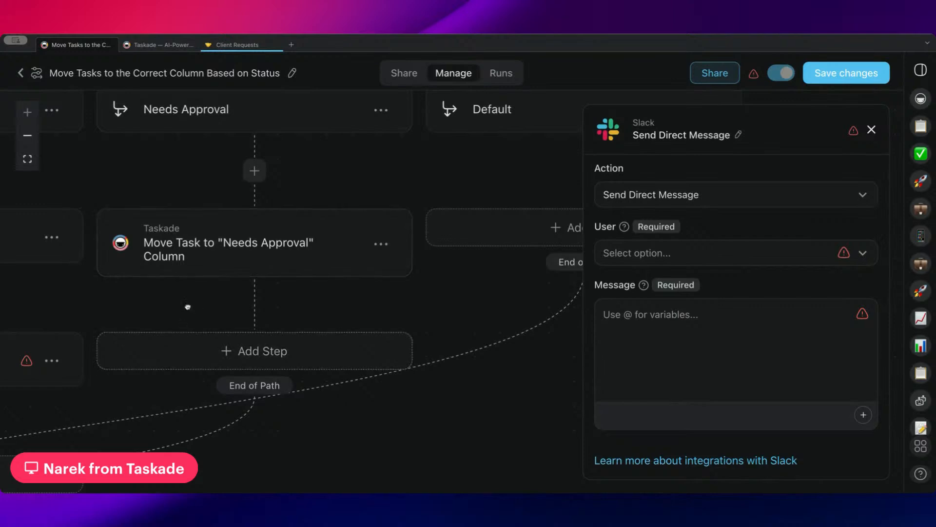
Add a Gmail Send Email step under the Needs Approval path.
scroll(188, 307, "left", 1)
left_click(221, 337)
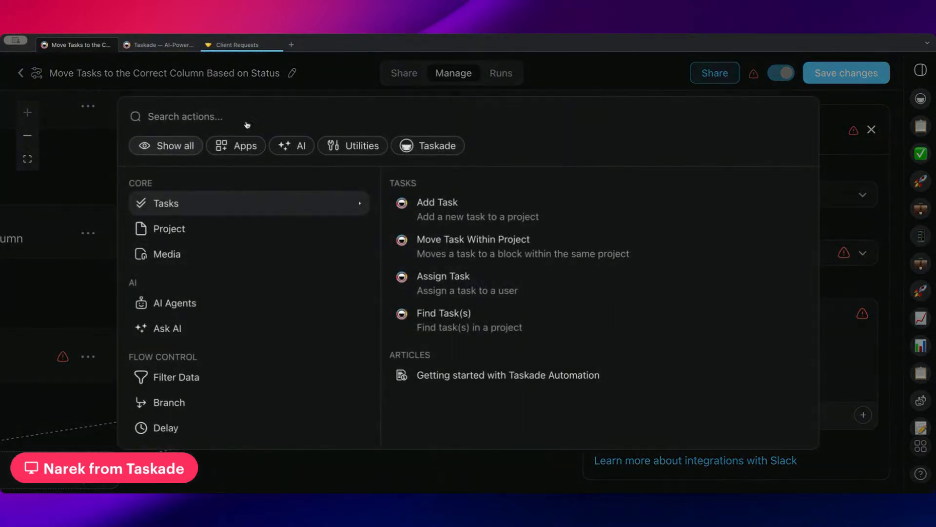
type("gmail")
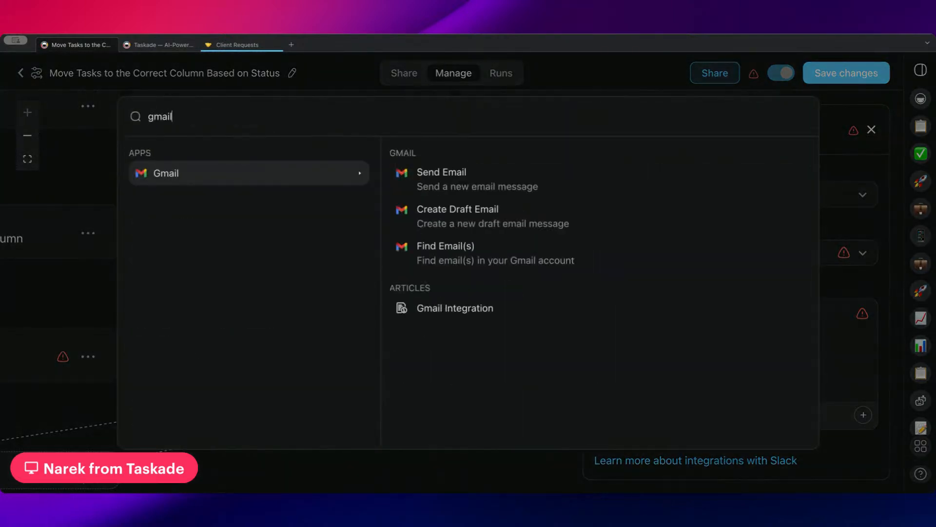
left_click(456, 174)
Type a recipient's e-mail address into the Send Email step's To field.
scroll(677, 333, "down", 3)
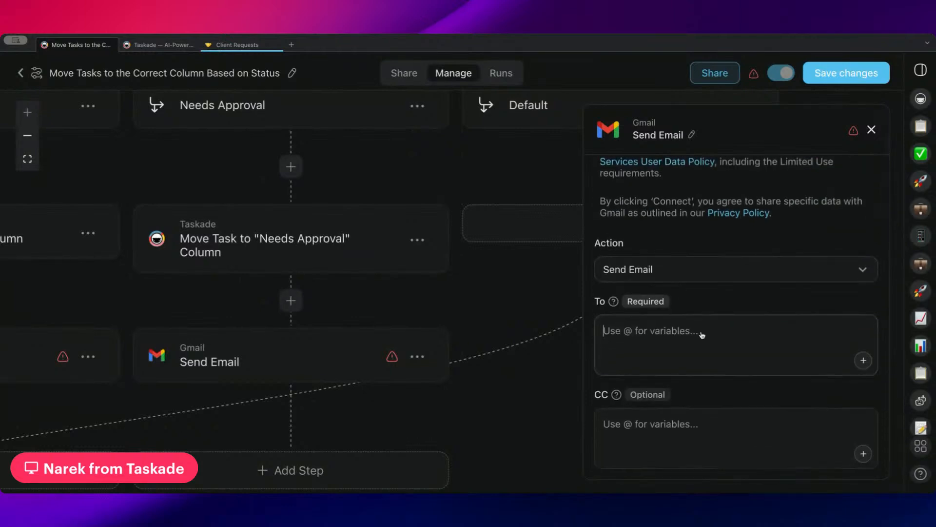
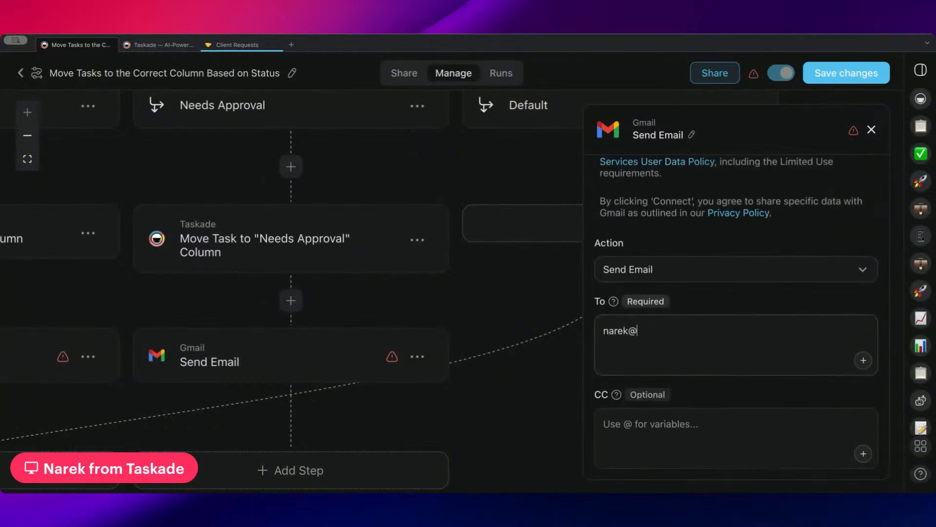
scroll(643, 353, "down", 6)
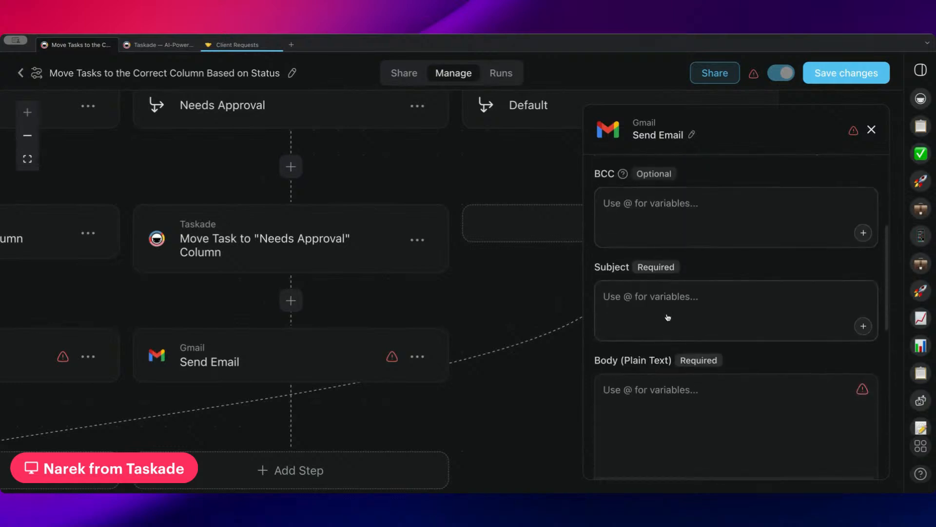
scroll(739, 272, "down", 3)
scroll(658, 350, "down", 4)
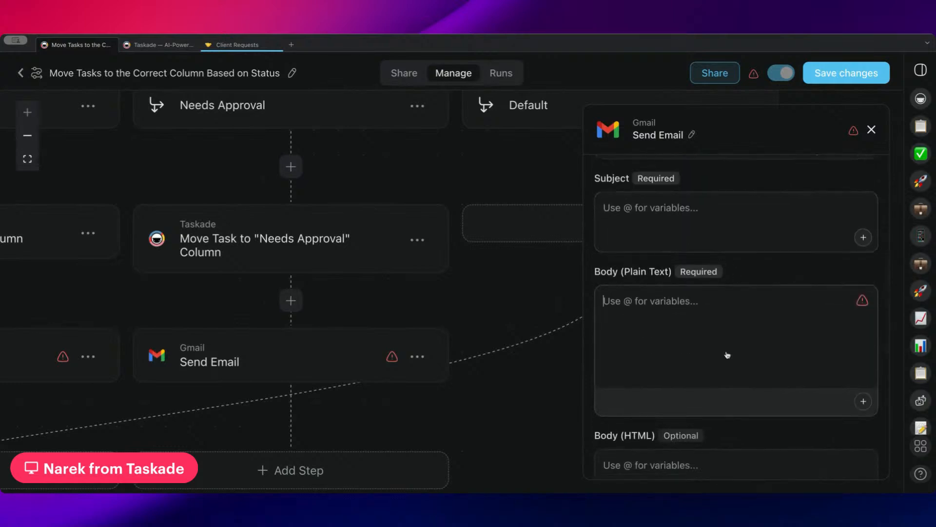
left_click(658, 255)
type("@")
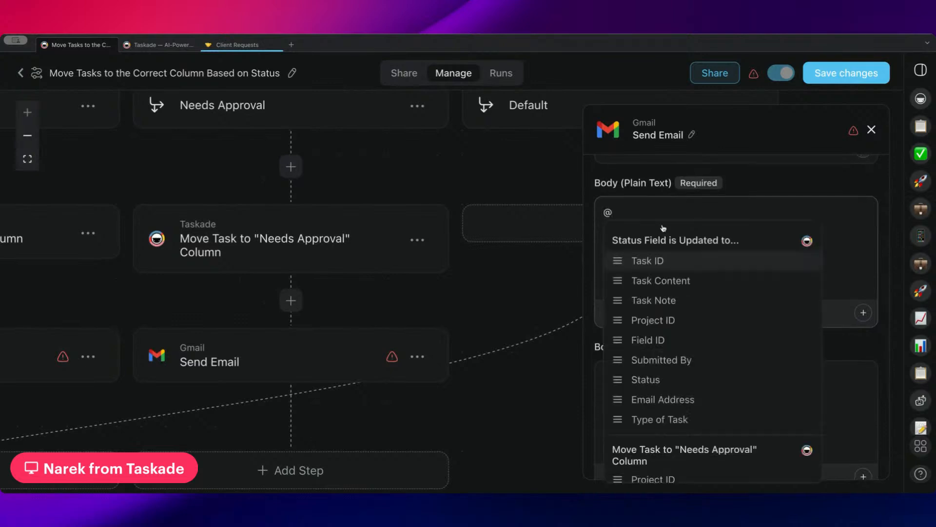
key("BackSpace")
type("Hi @")
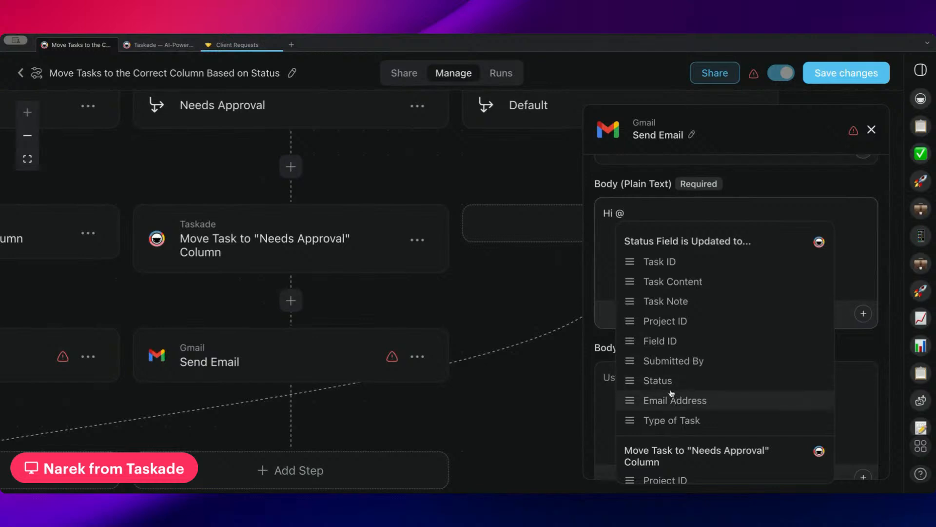
left_click(685, 364)
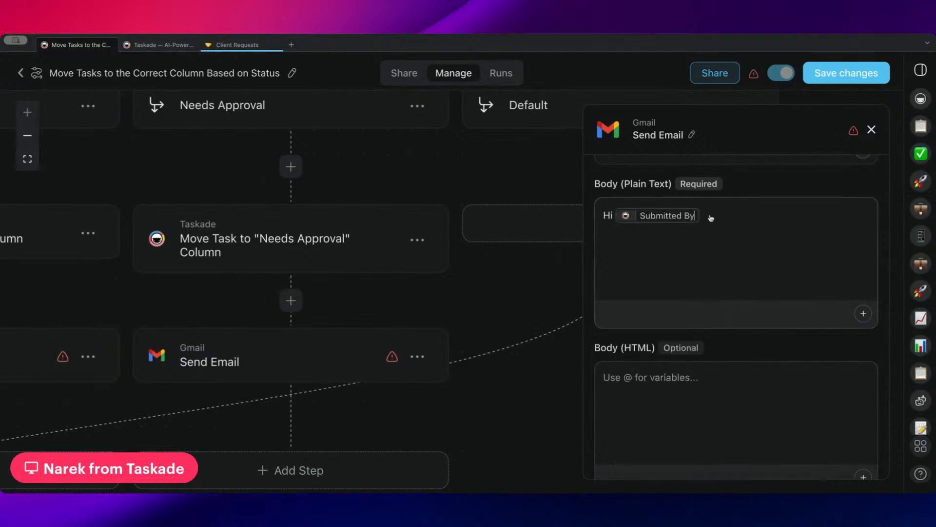
scroll(725, 224, "up", 4)
scroll(692, 320, "up", 8)
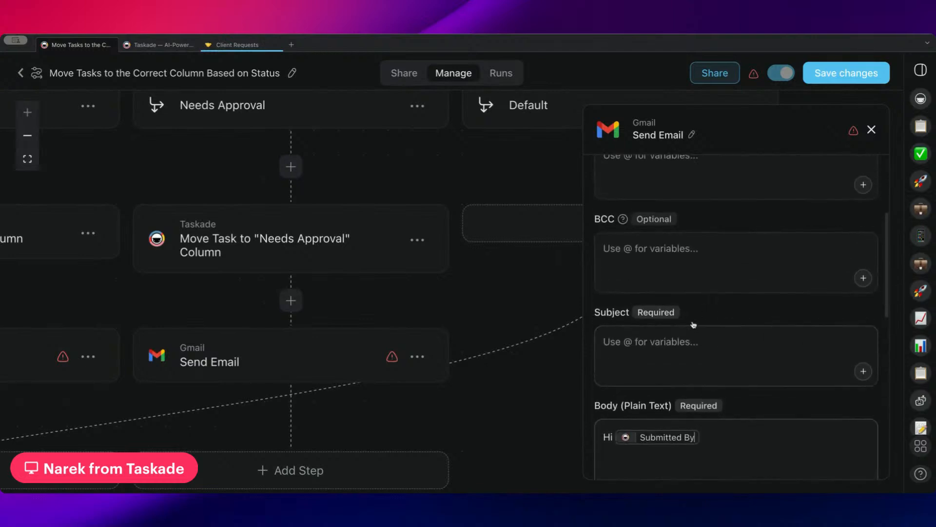
scroll(688, 345, "down", 4)
Replace the typed recipient with the trigger's Email Address variable, leaving CC empty.
left_click(680, 359)
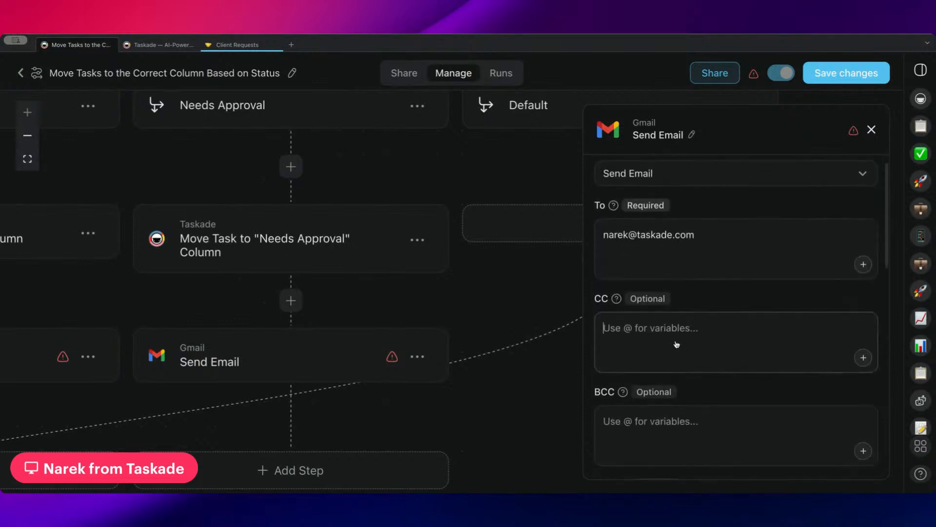
type("@")
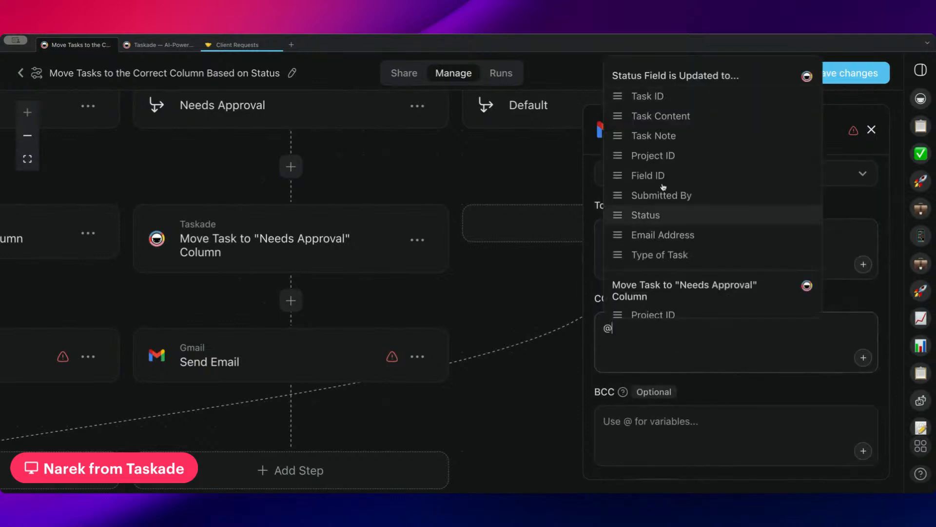
left_click(687, 234)
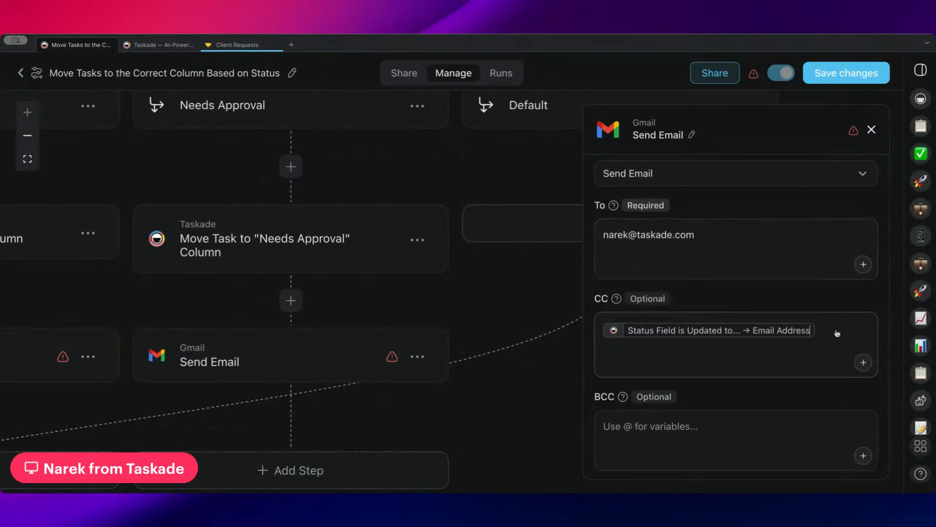
key("BackSpace")
left_click(737, 236)
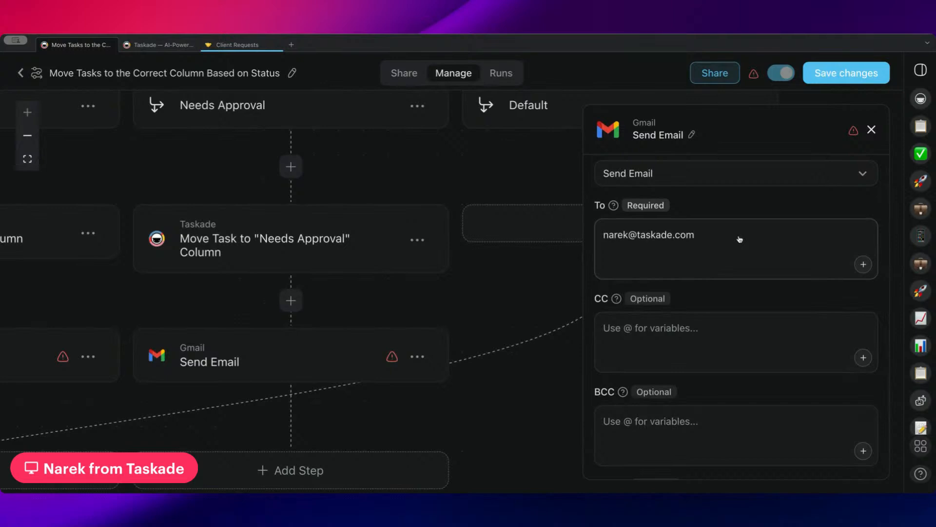
key("BackSpace")
key("BackSpace")
key("BackSpace")
key("BackSpace")
key("ctrl+a")
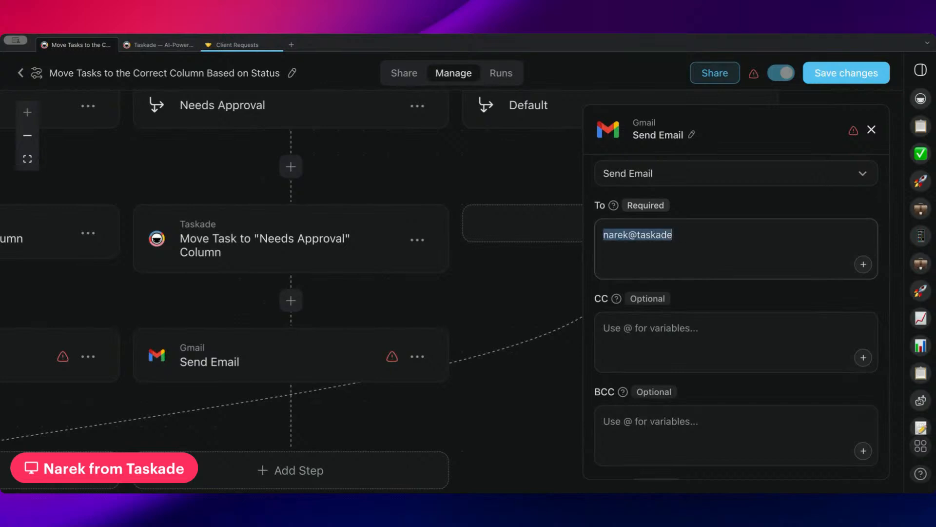
key("BackSpace")
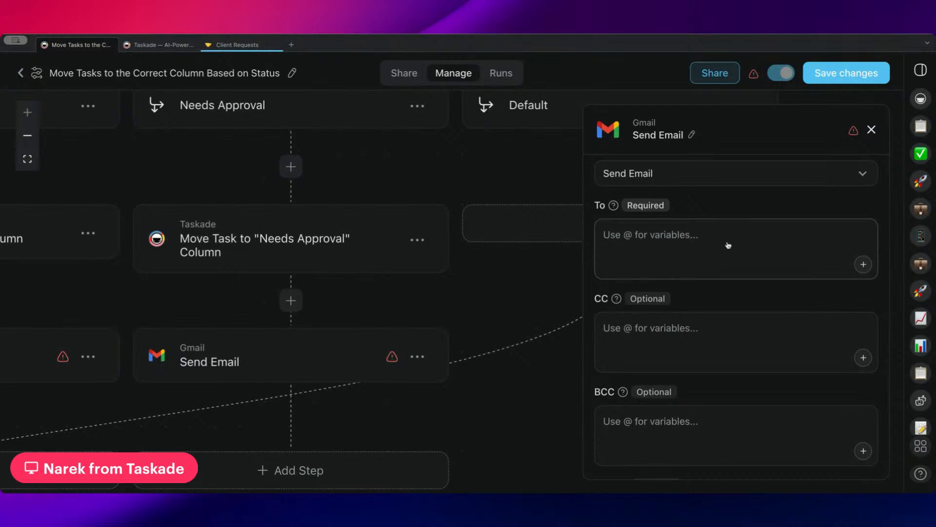
type("@")
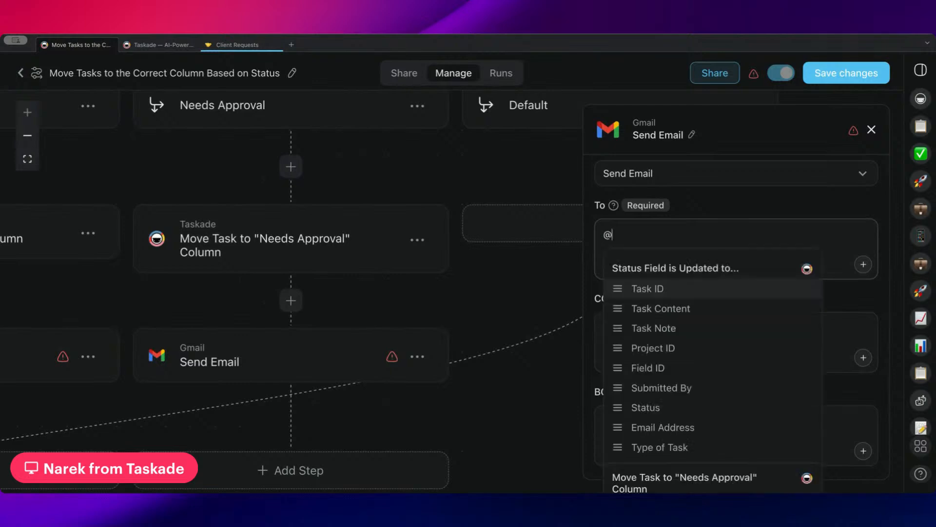
left_click(686, 429)
Show Client Requests in Table view and check the new request's Status options, keeping New Request.
left_click(238, 44)
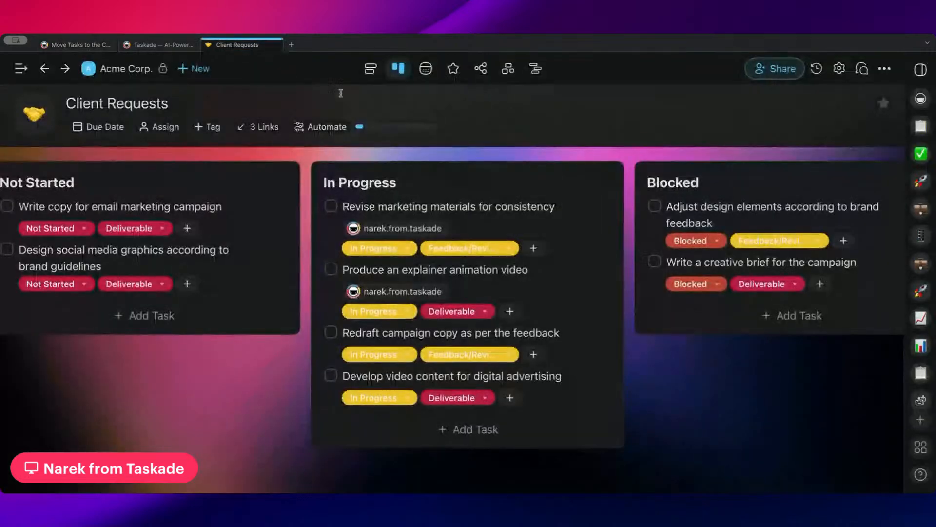
left_click(458, 71)
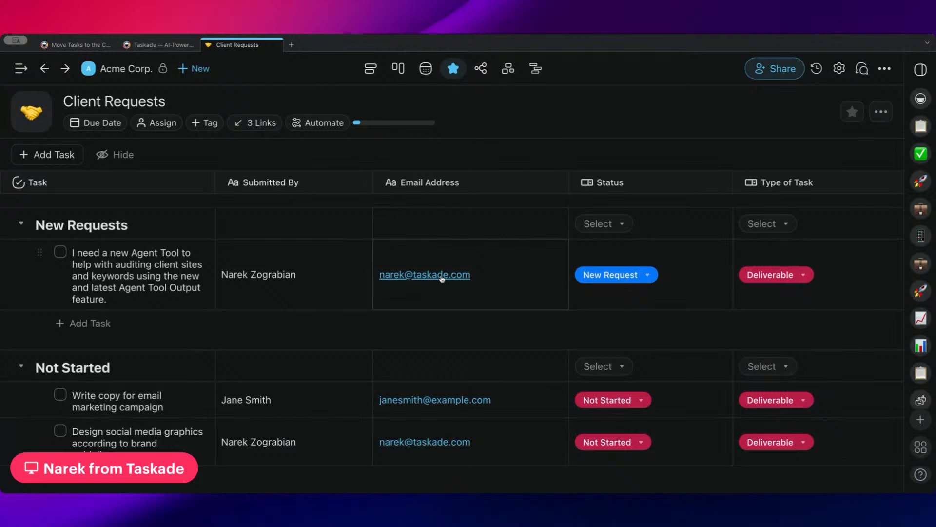
scroll(442, 279, "right", 3)
left_click(463, 277)
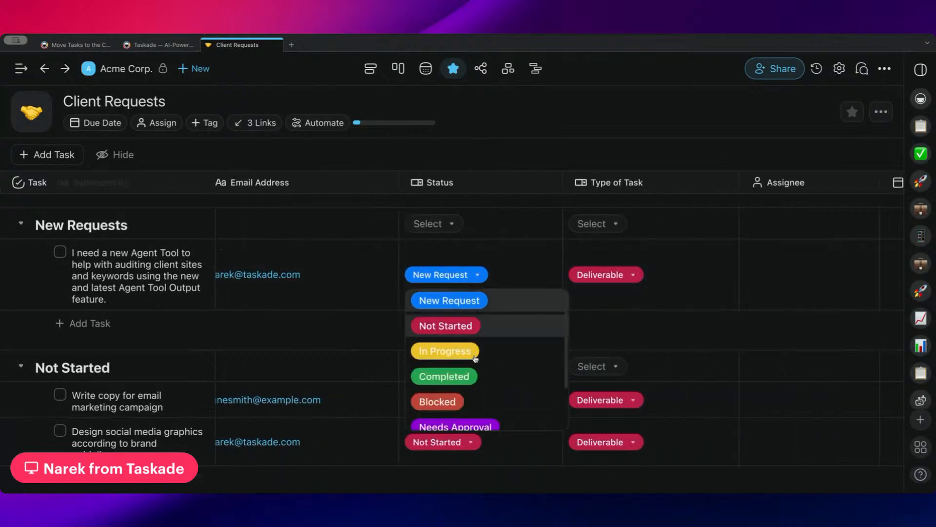
scroll(487, 375, "down", 2)
left_click(333, 280)
scroll(337, 285, "left", 1)
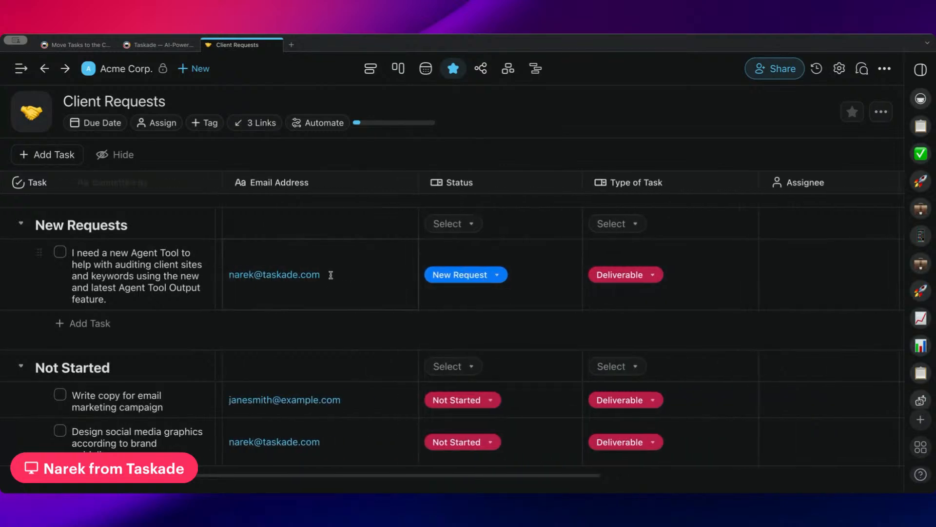
scroll(352, 286, "left", 2)
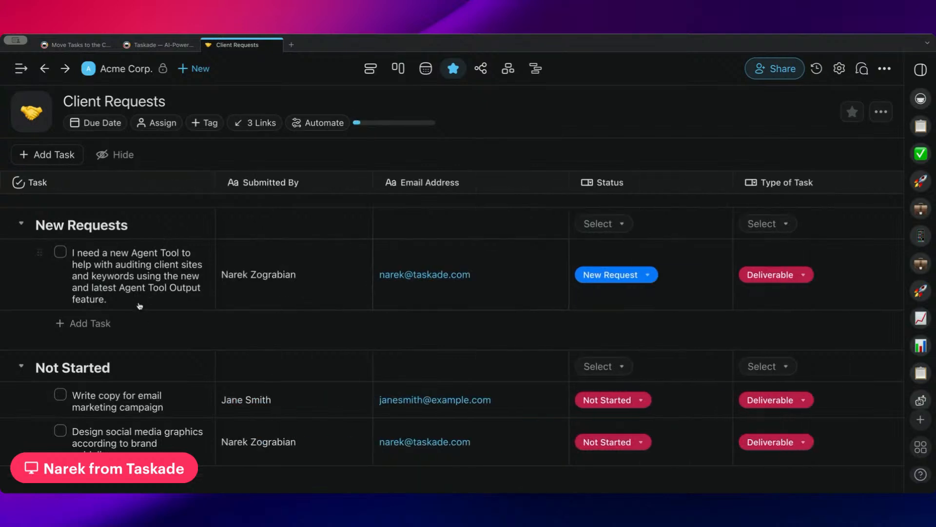
left_click(163, 44)
Pan across the Move Tasks automation's branches, then leave the editor, prompting the unsaved-changes warning.
left_click(78, 44)
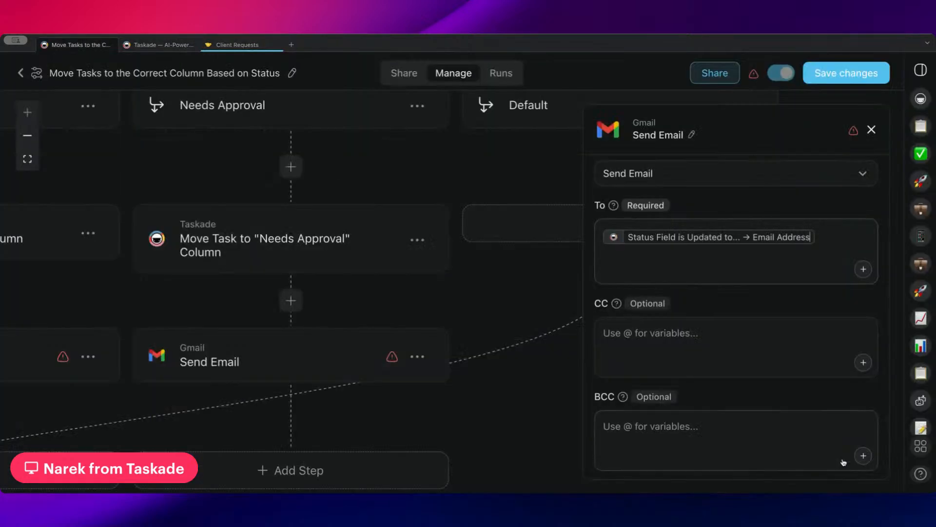
scroll(399, 289, "left", 4)
scroll(398, 290, "down", 3)
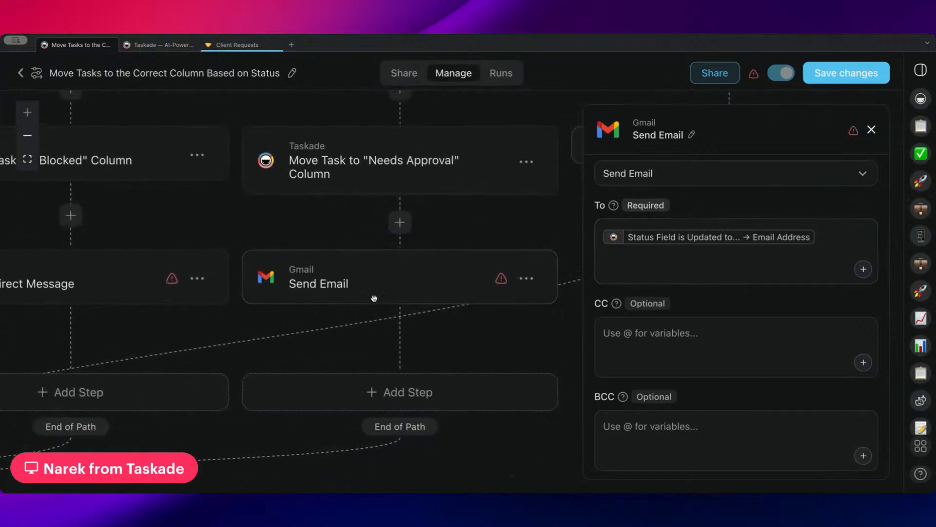
scroll(425, 272, "up", 1)
scroll(425, 272, "right", 1)
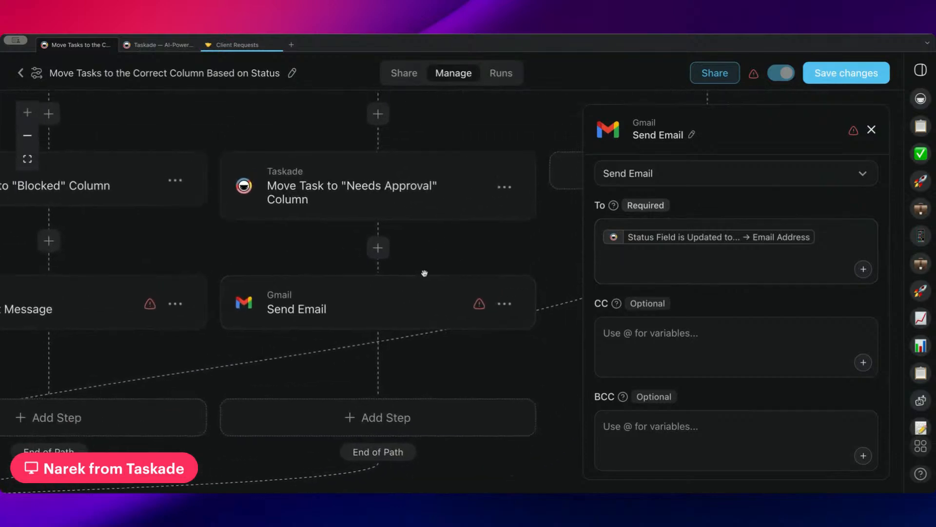
scroll(429, 261, "right", 5)
scroll(429, 261, "up", 1)
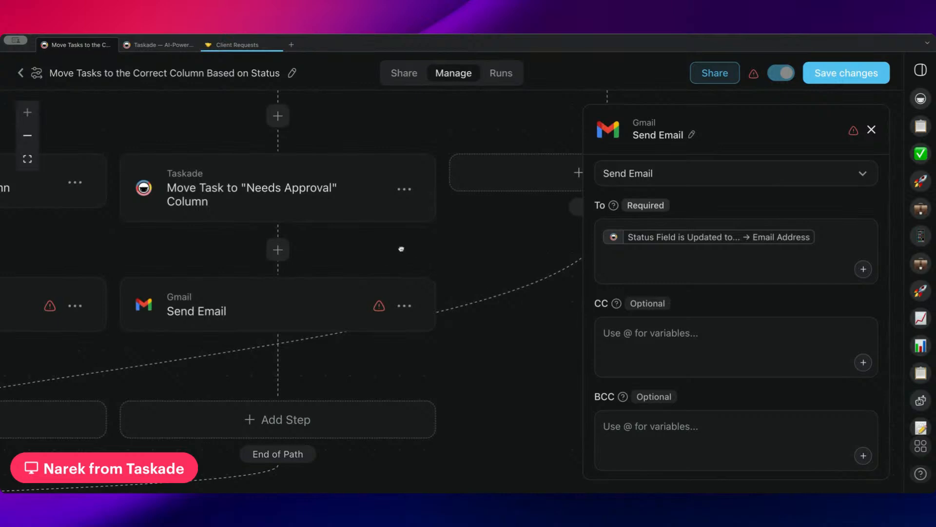
scroll(276, 270, "up", 4)
scroll(277, 270, "left", 8)
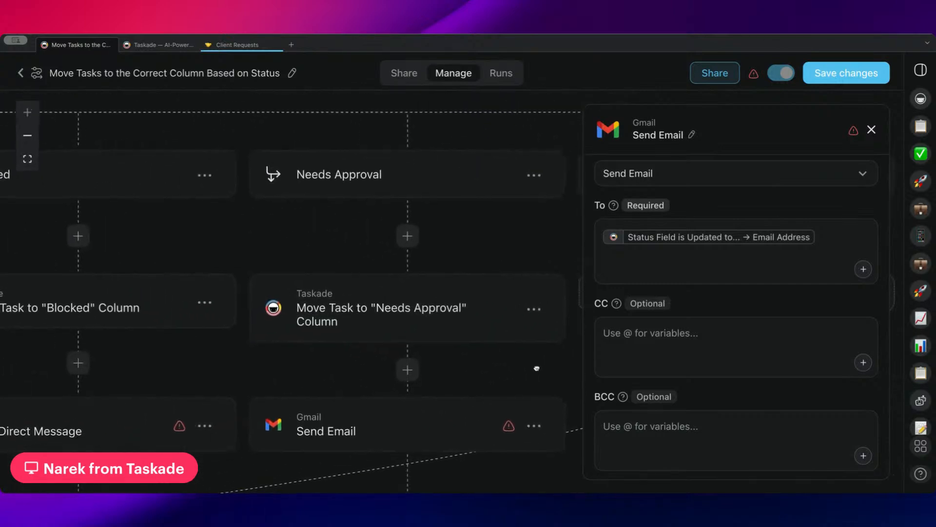
left_click_drag(410, 228, 452, 222)
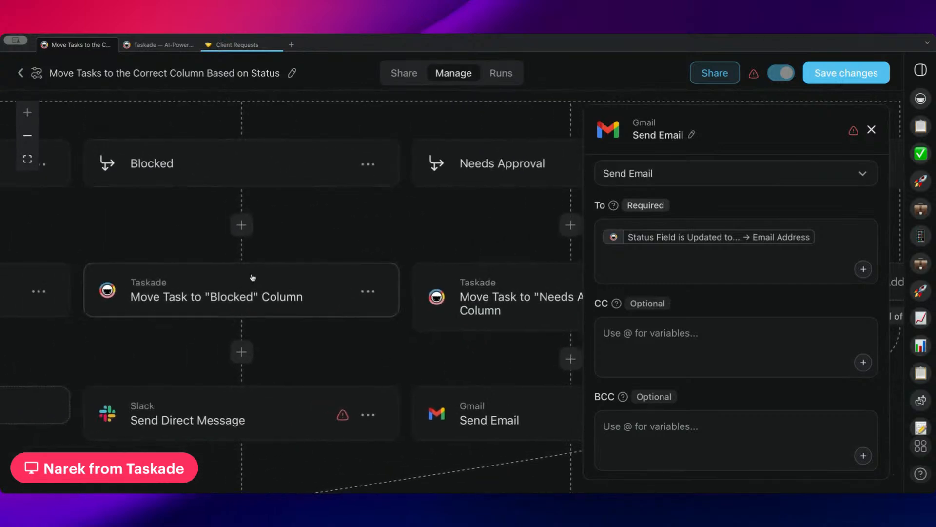
scroll(320, 235, "up", 1)
scroll(320, 235, "left", 2)
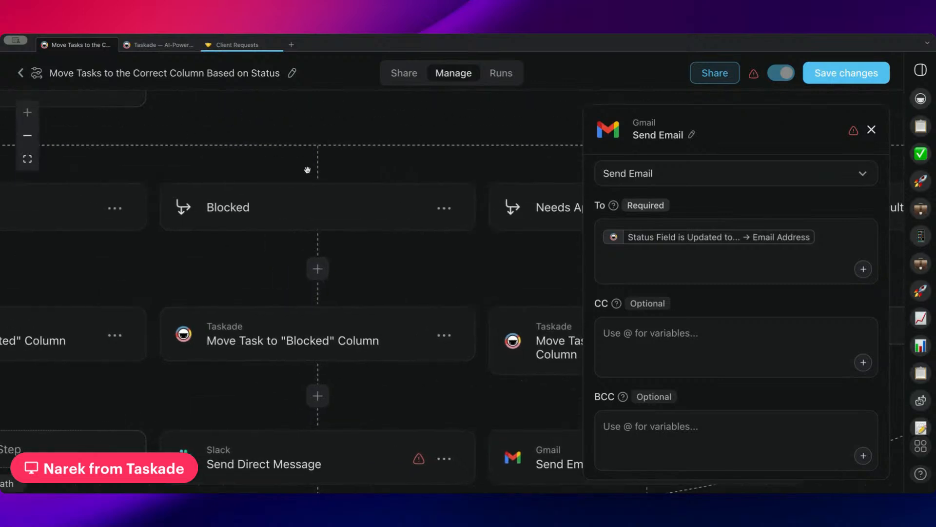
scroll(318, 249, "left", 5)
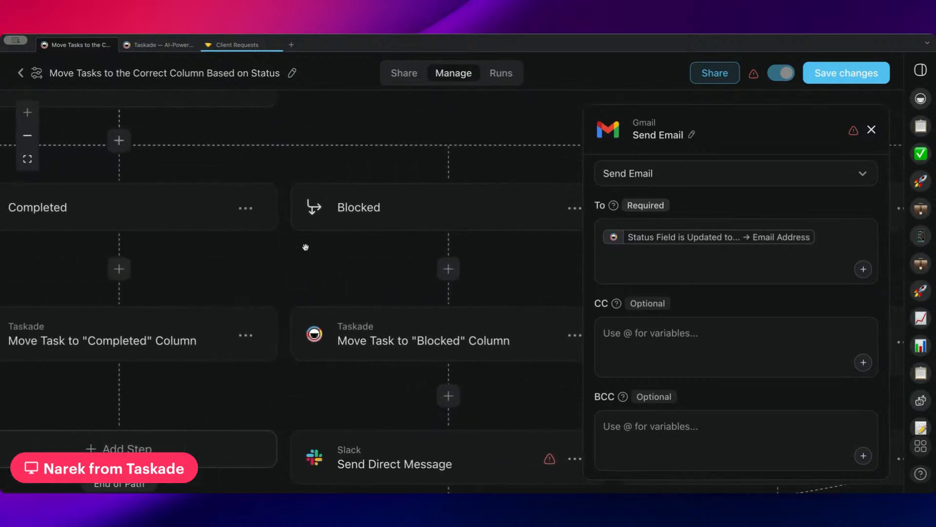
left_click(21, 75)
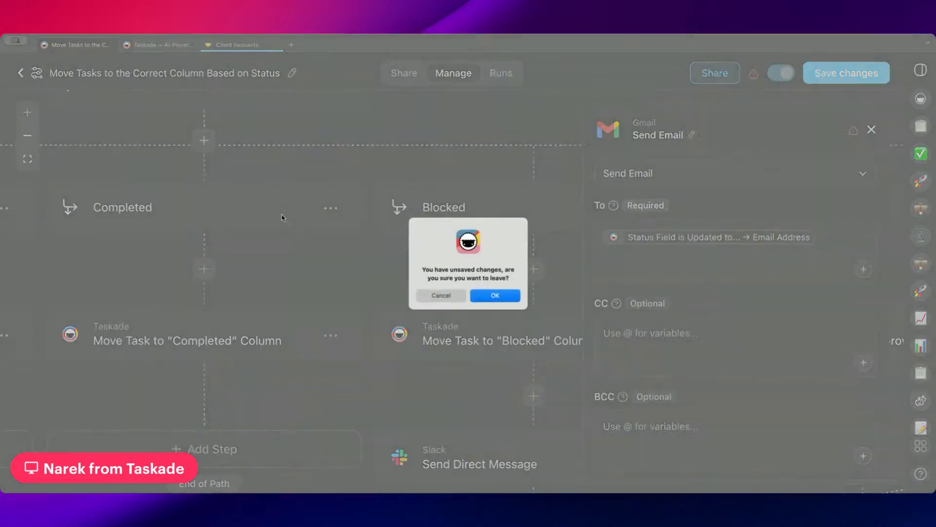
Discard unsaved changes and open the When Task is Assigned automation's Task Assigned trigger.
left_click(507, 297)
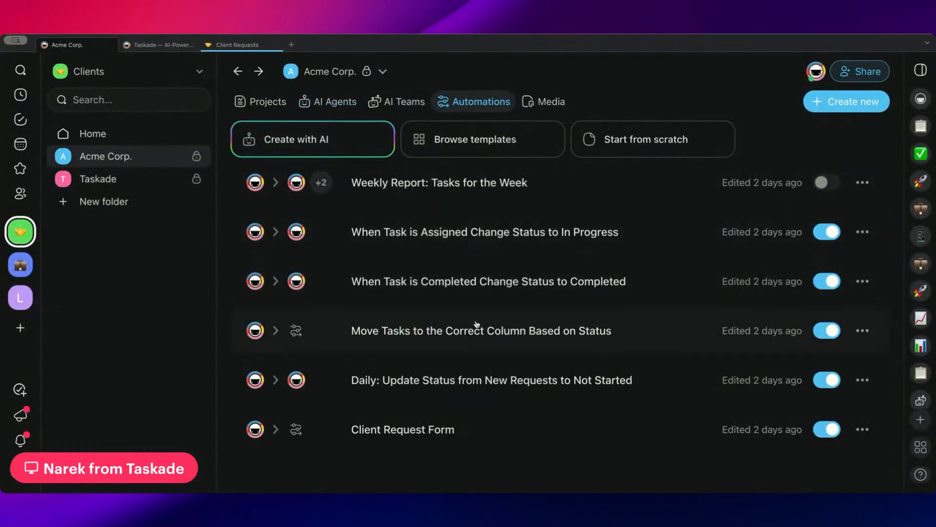
left_click(451, 251)
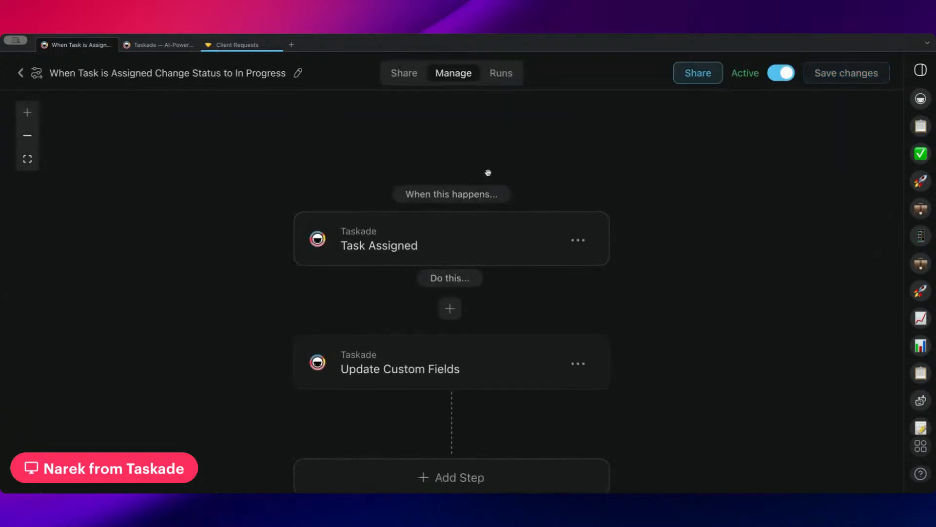
left_click(473, 223)
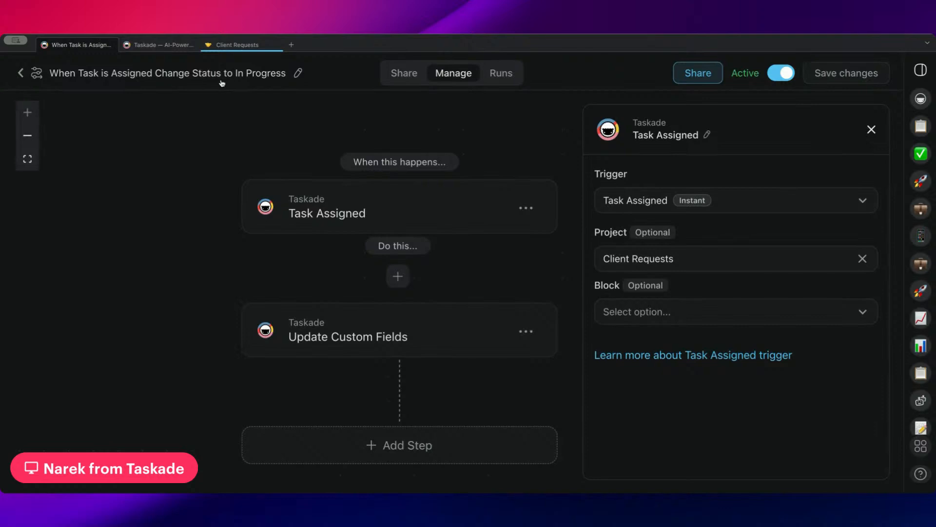
left_click_drag(346, 206, 311, 201)
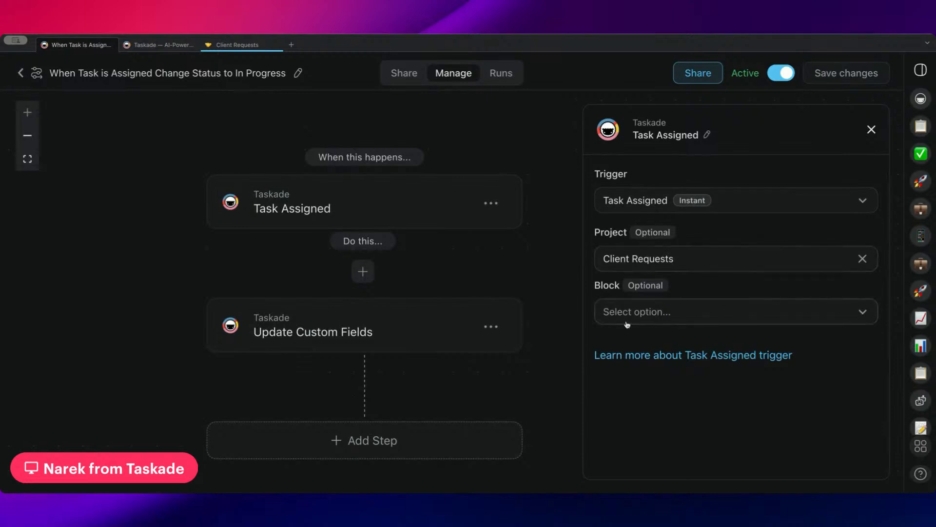
Review the Update Custom Fields step setting Status to In Progress, then go back to Automations.
left_click(397, 331)
left_click(447, 220)
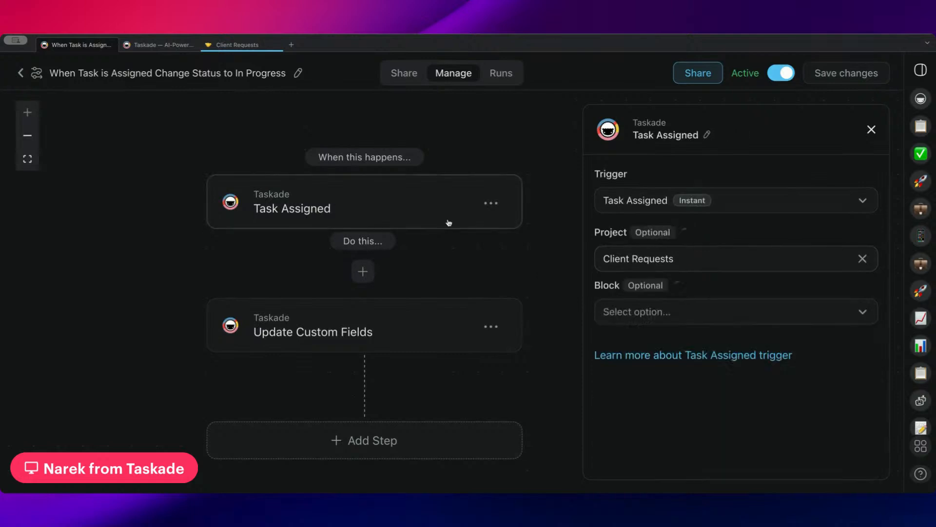
left_click(651, 315)
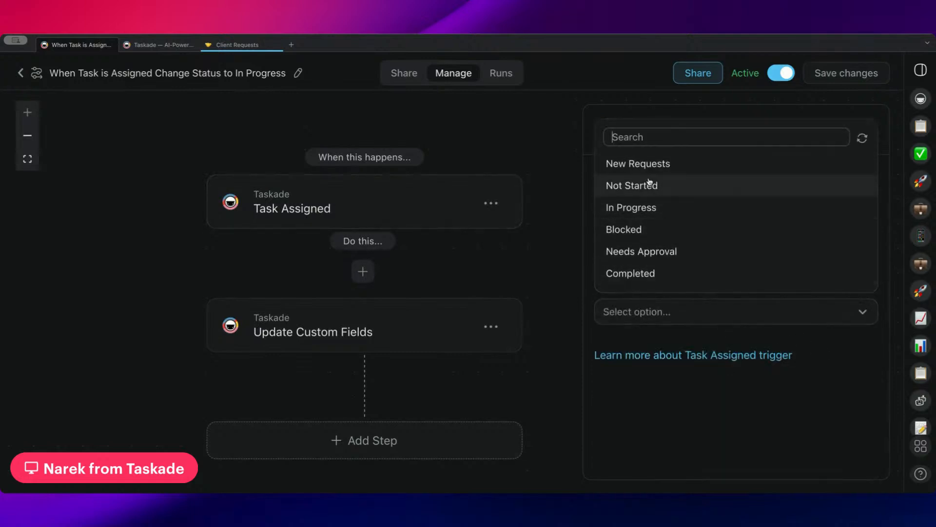
left_click(827, 353)
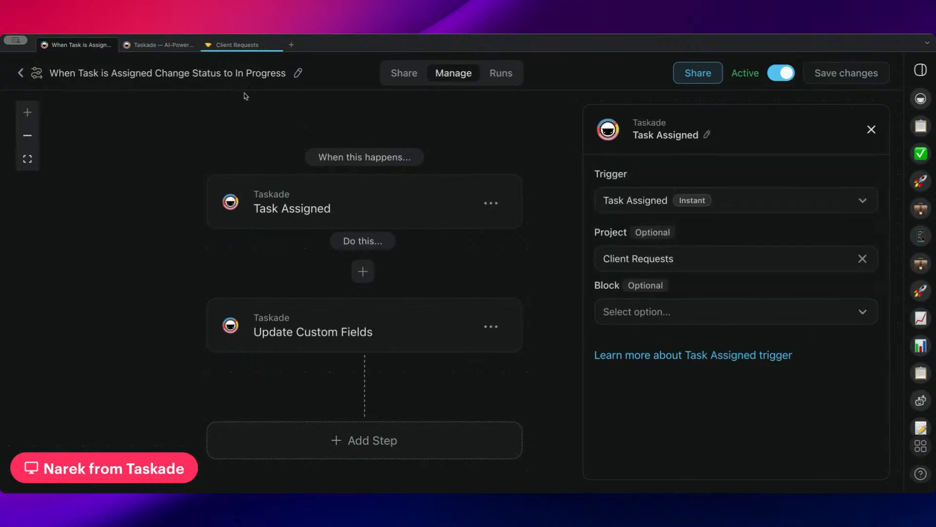
left_click(382, 320)
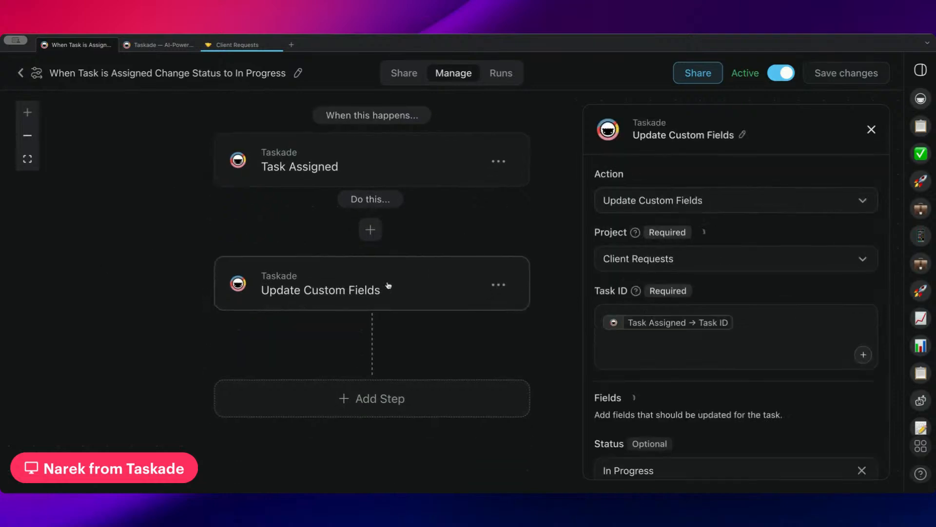
left_click_drag(446, 225, 428, 230)
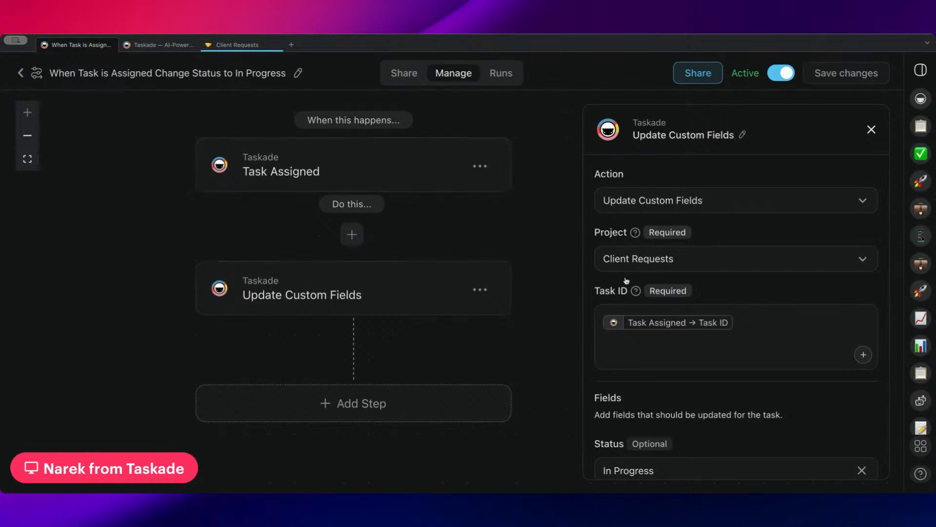
scroll(737, 259, "down", 2)
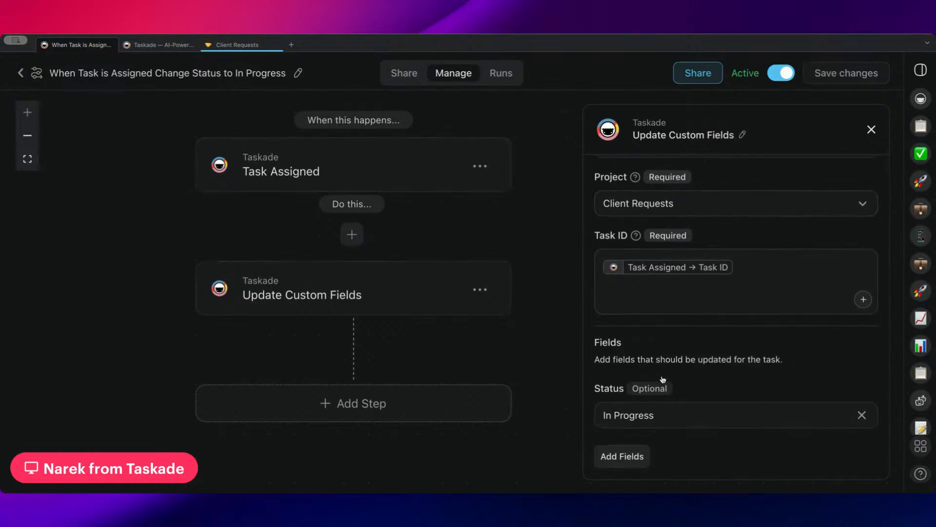
scroll(732, 388, "down", 1)
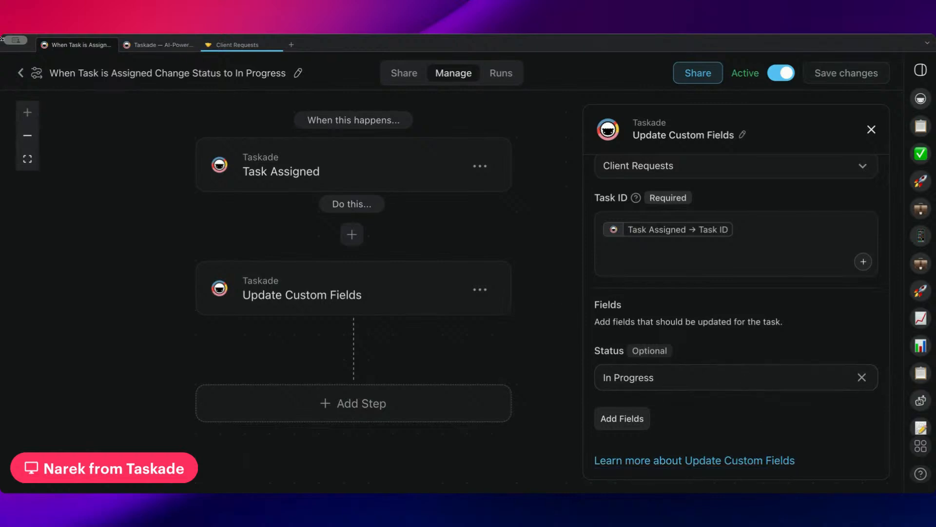
left_click(20, 76)
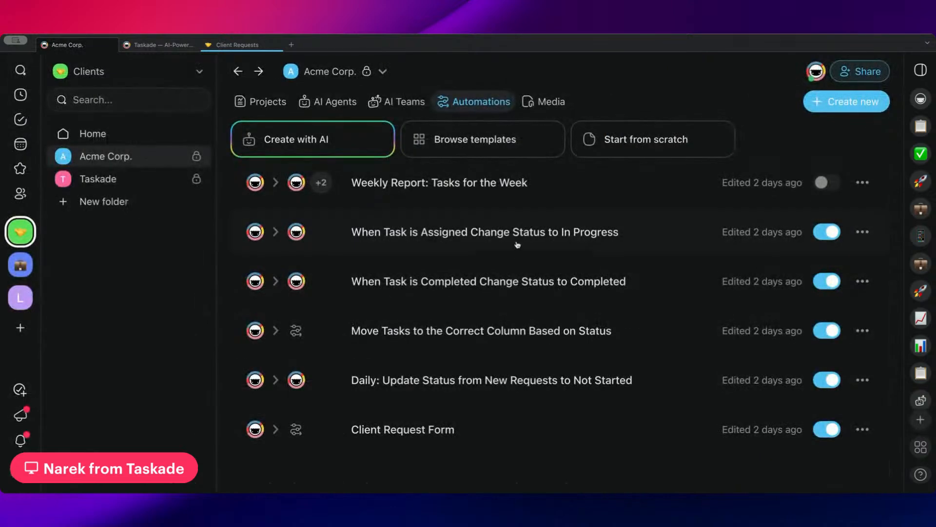
Inspect the Move Task to "In Progress" Column step of Move Tasks to the Correct Column, then go back.
left_click(407, 331)
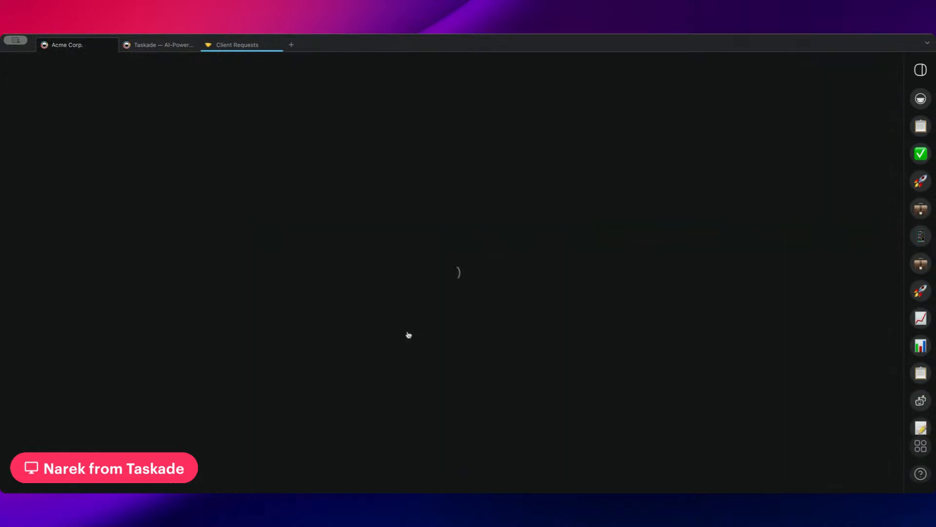
left_click_drag(347, 133, 361, 105)
left_click_drag(289, 254, 378, 247)
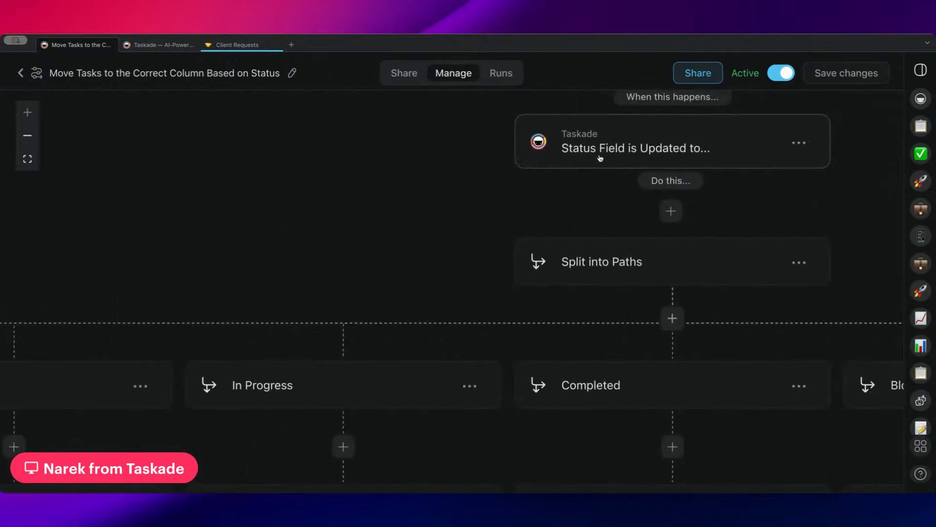
left_click_drag(353, 303, 386, 121)
left_click(347, 216)
mouse_move(332, 289)
left_mouse_down()
mouse_move(337, 177)
mouse_move(324, 276)
left_mouse_up()
left_click(343, 223)
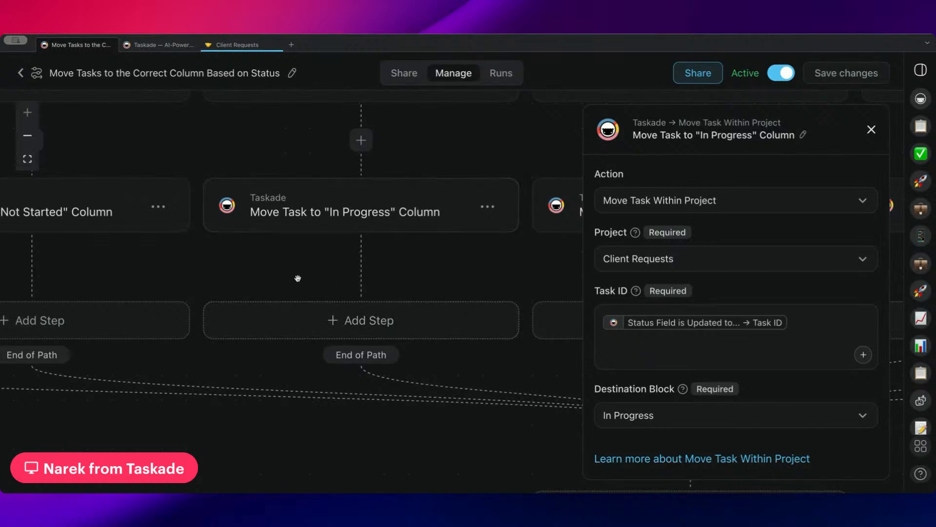
left_click(20, 74)
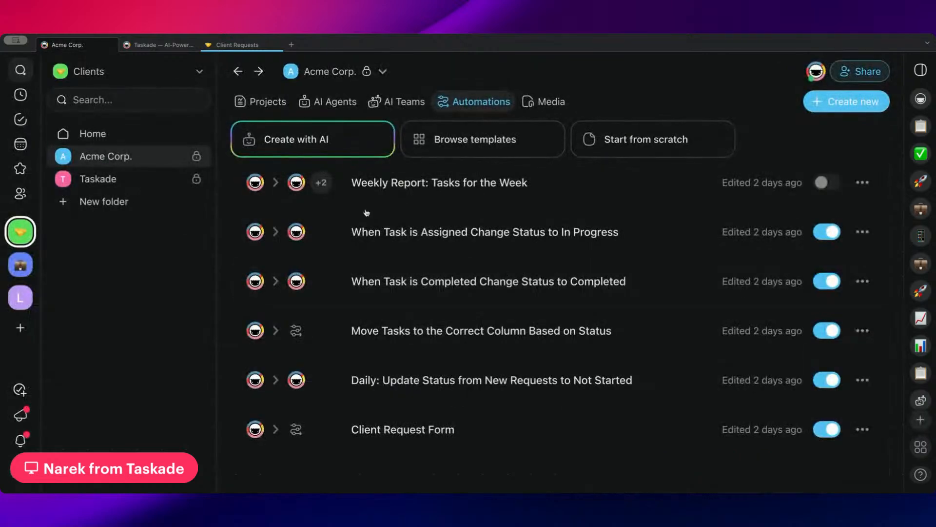
left_click(464, 283)
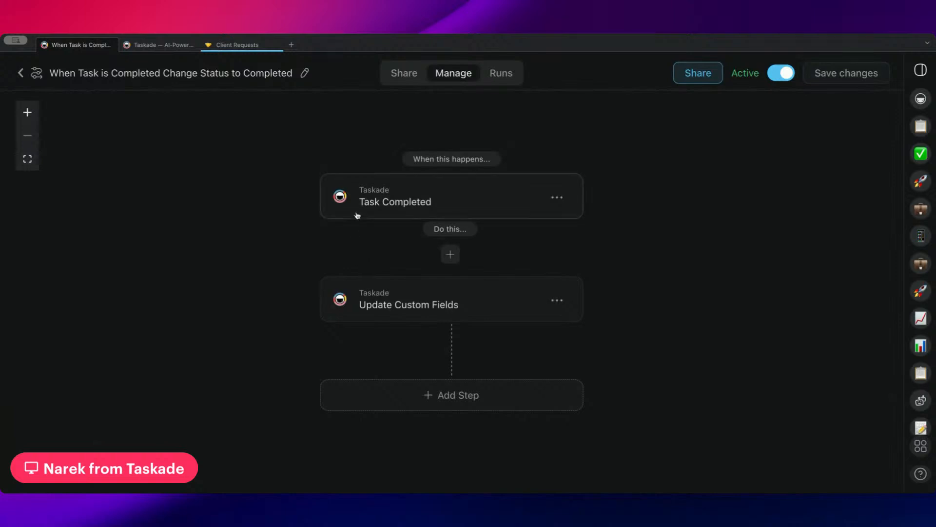
left_click(398, 204)
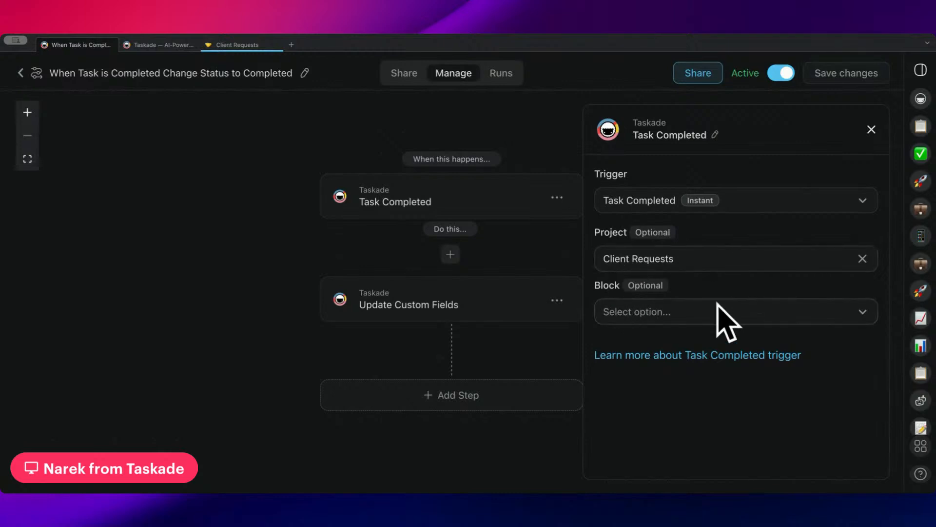
left_click(397, 292)
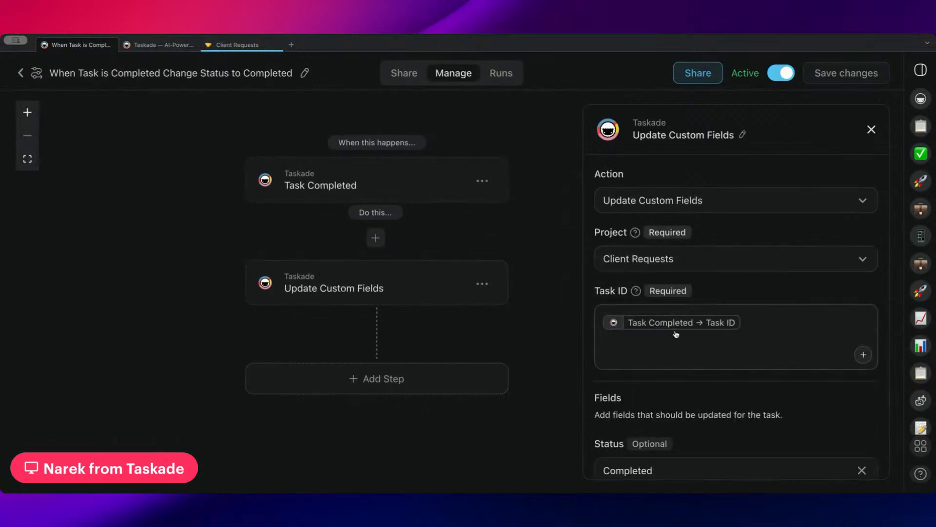
scroll(715, 355, "down", 2)
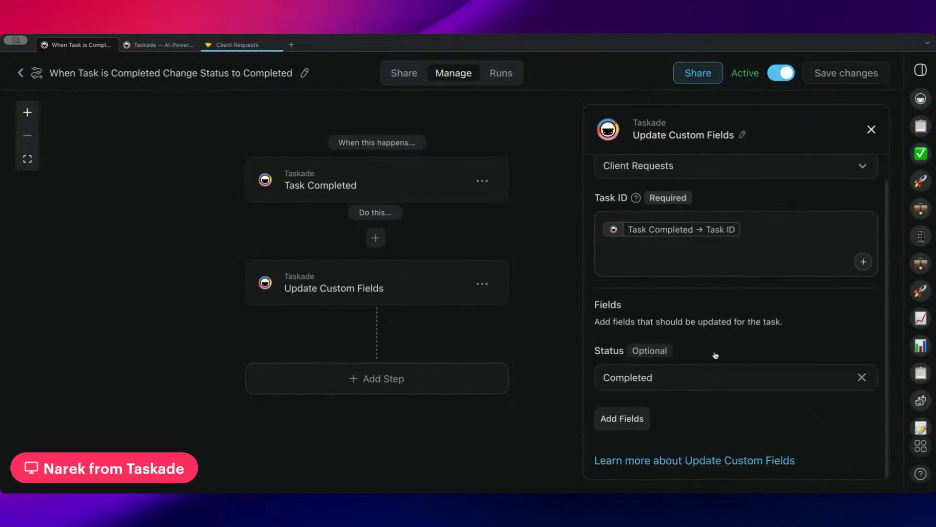
left_click(23, 74)
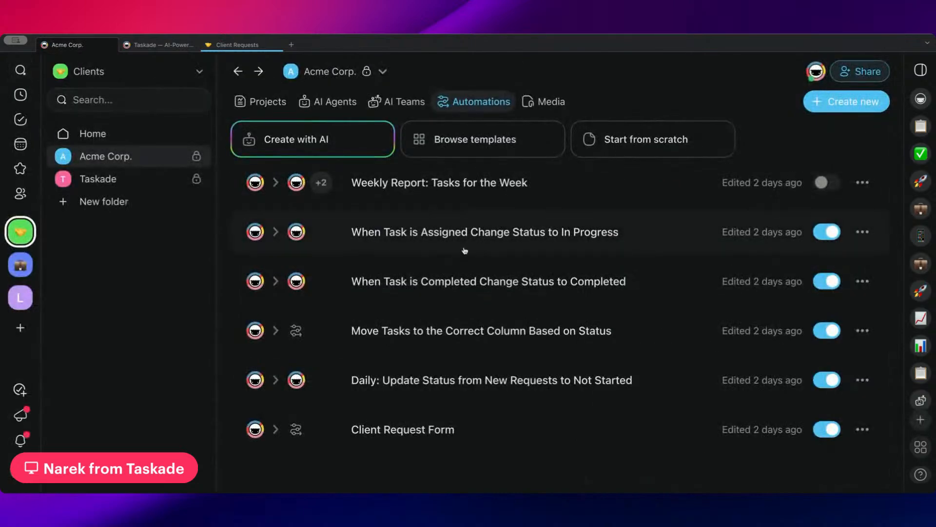
left_click(434, 339)
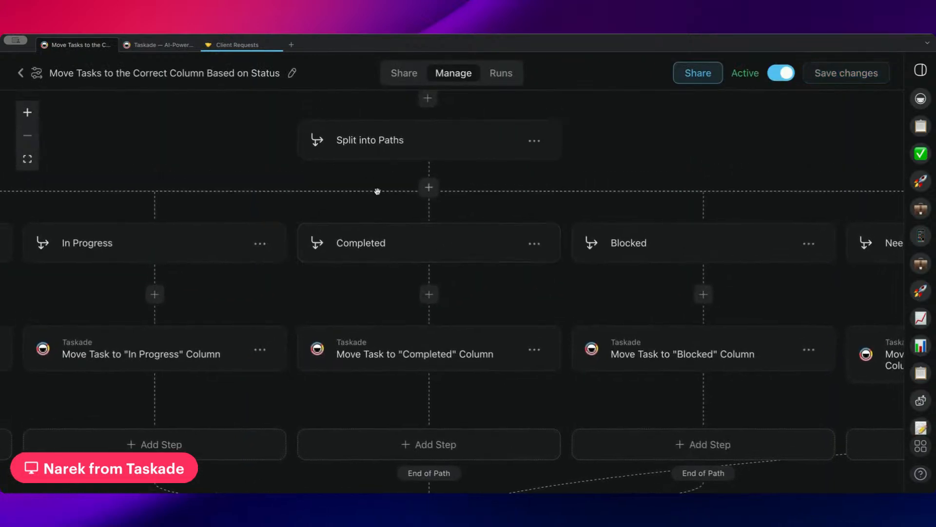
scroll(351, 187, "down", 5)
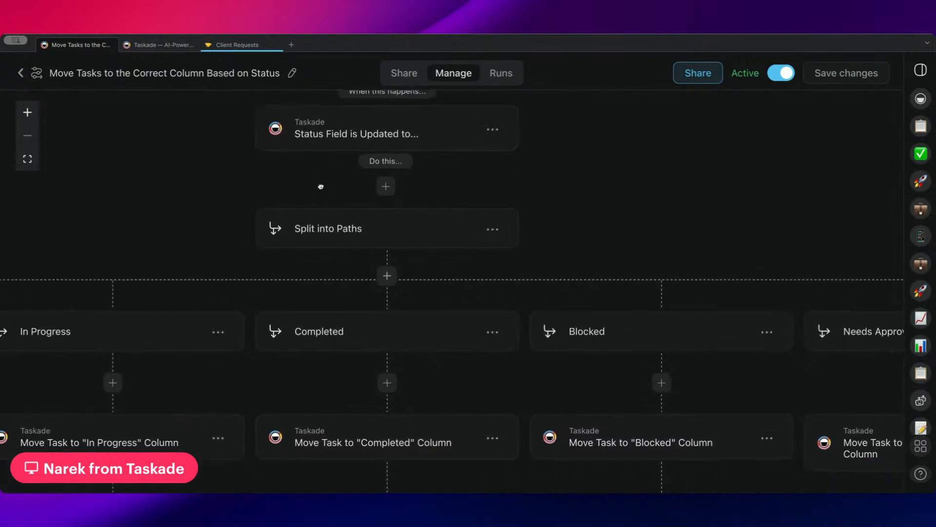
scroll(343, 224, "down", 5)
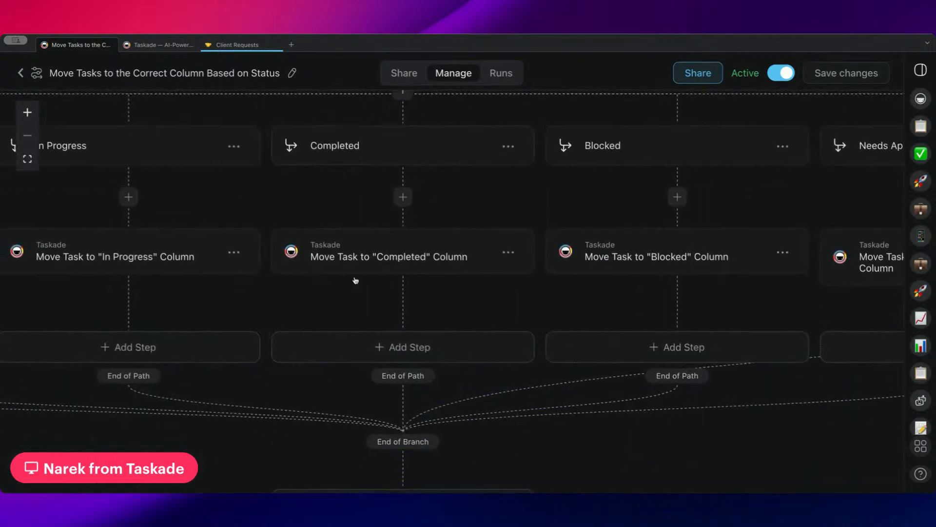
left_click(354, 266)
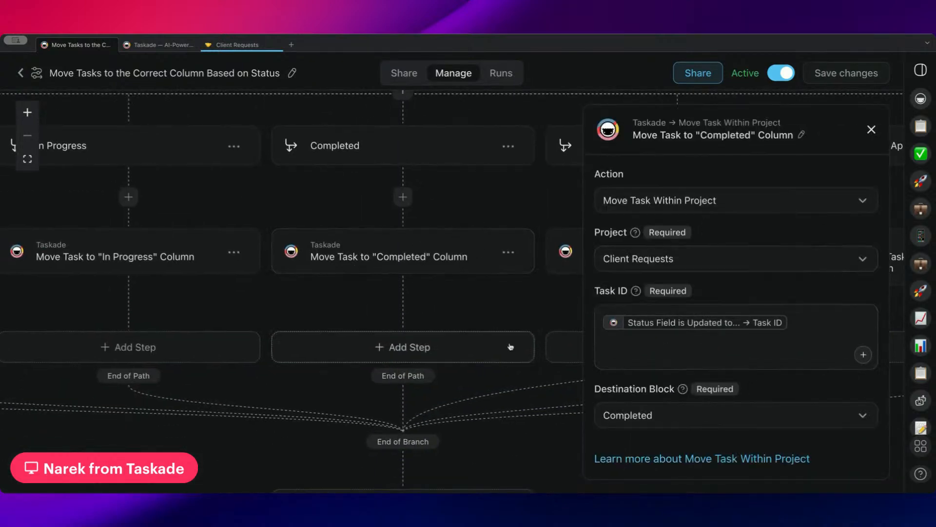
left_click(21, 73)
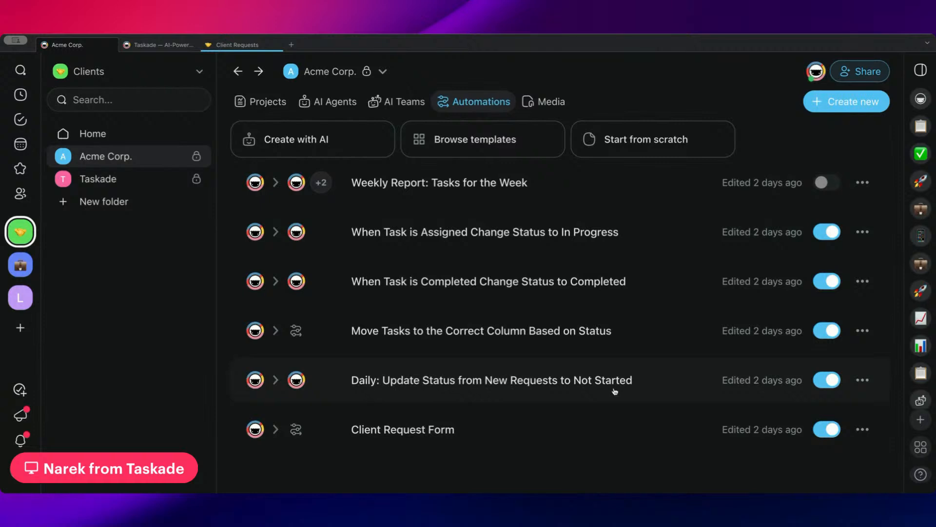
In Client Requests, change the Agent Tool auditing request's status from New Request to Not Started.
left_click(238, 45)
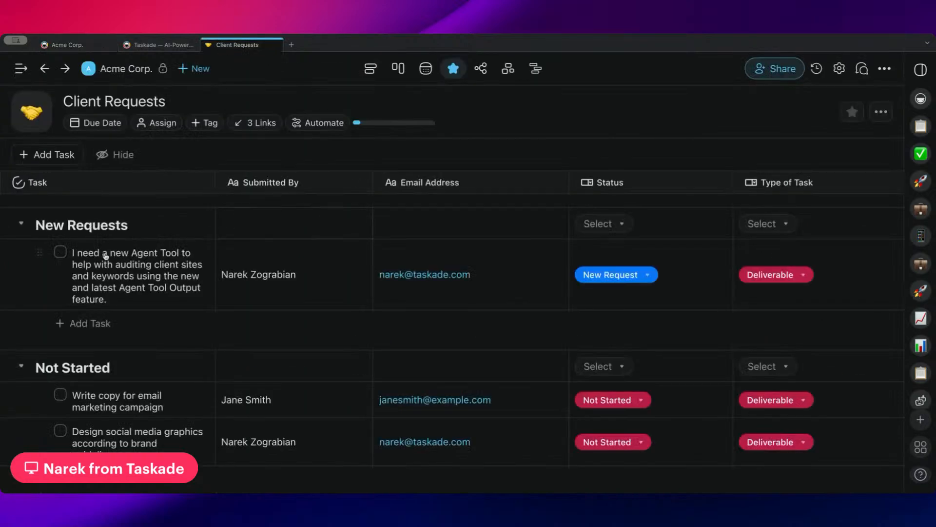
left_click(167, 47)
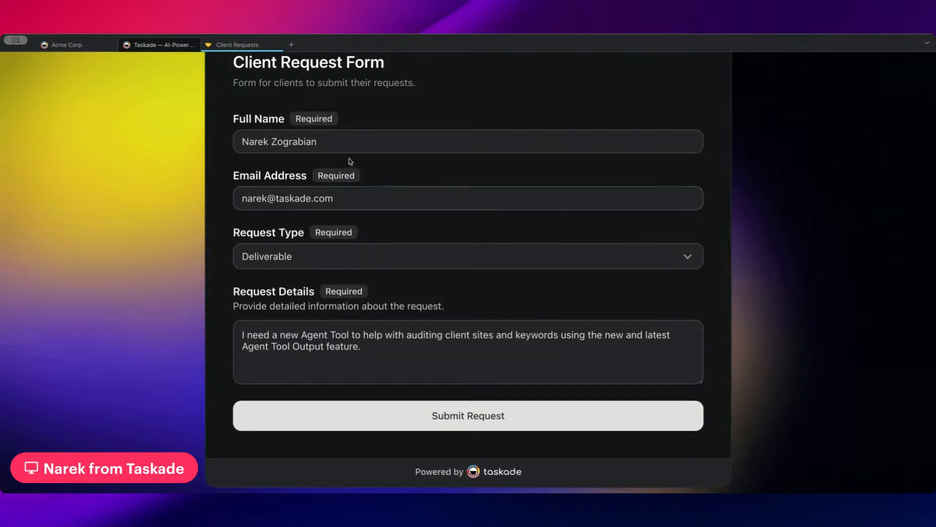
left_click(238, 45)
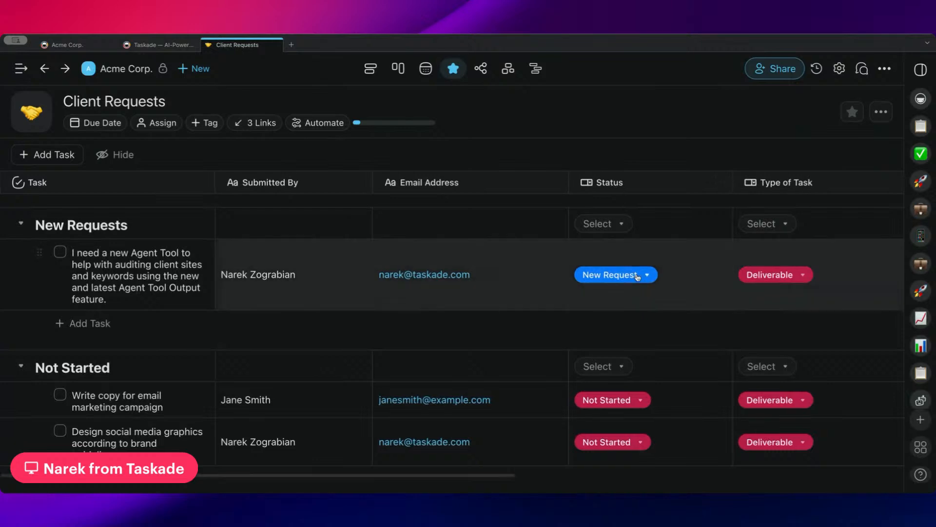
left_click(636, 275)
left_click(646, 325)
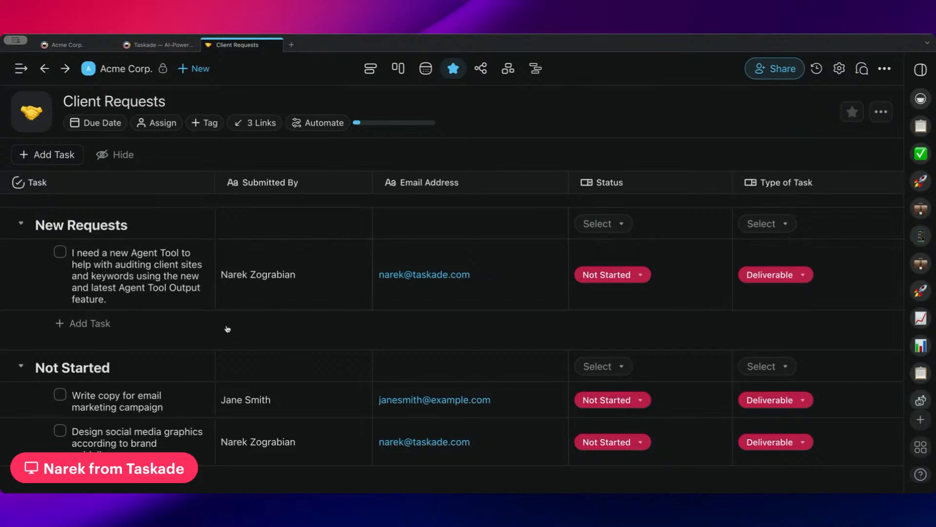
scroll(240, 341, "down", 3)
scroll(205, 337, "up", 3)
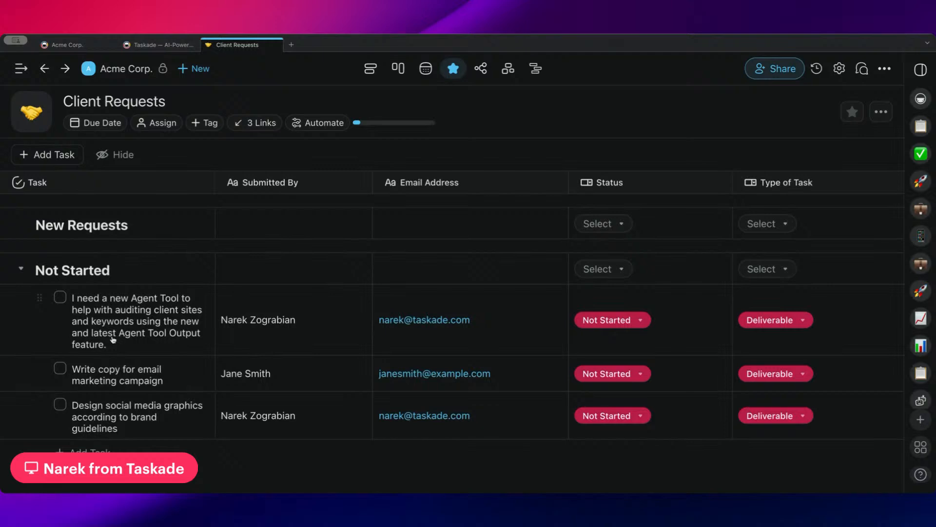
Open the daily New Requests to Not Started automation and review its Schedule and Find Task(s) settings.
left_click(94, 50)
left_click(482, 387)
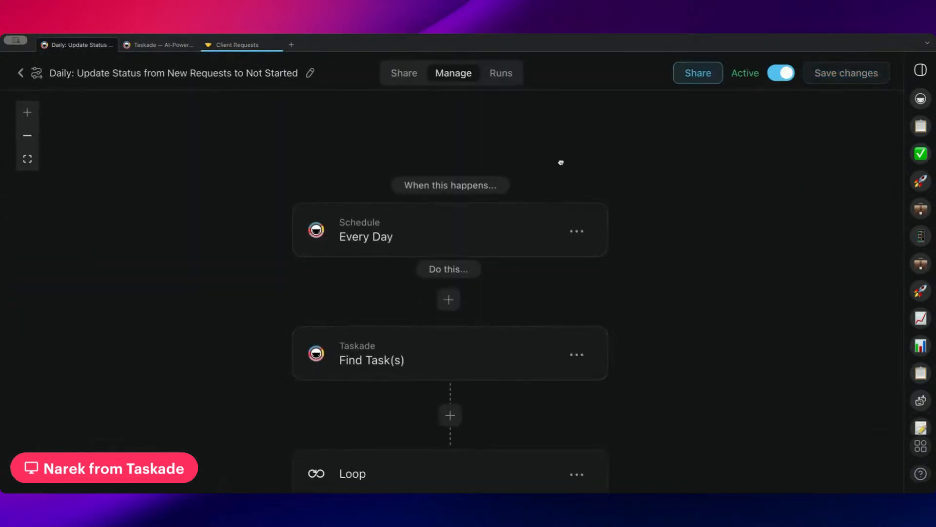
left_click(510, 195)
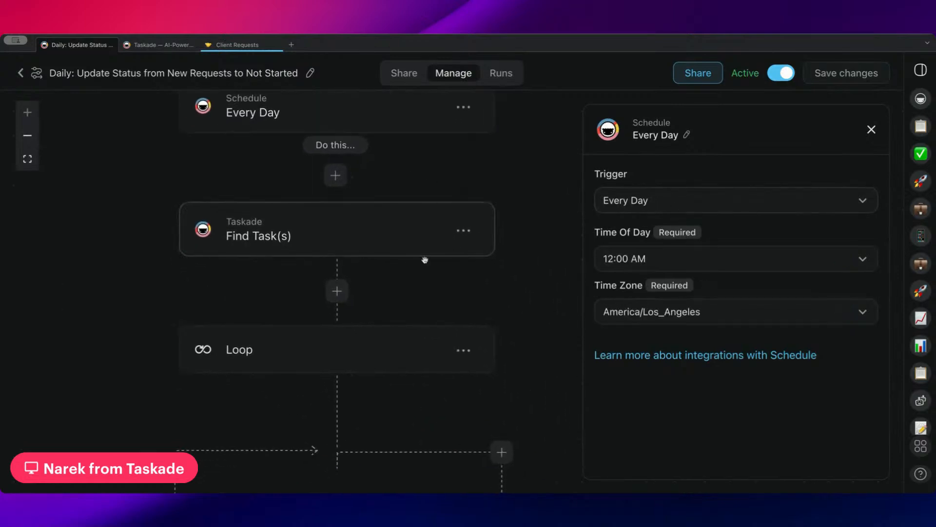
left_click(407, 249)
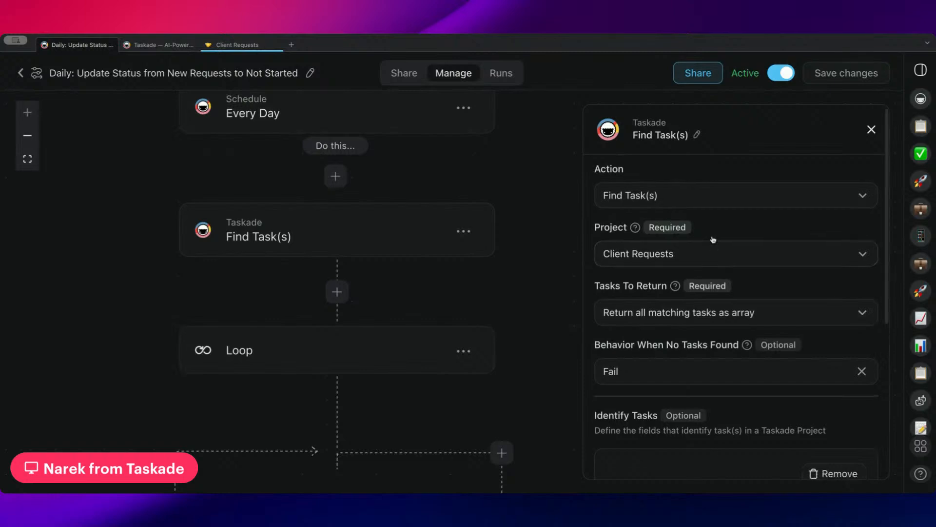
scroll(710, 240, "down", 2)
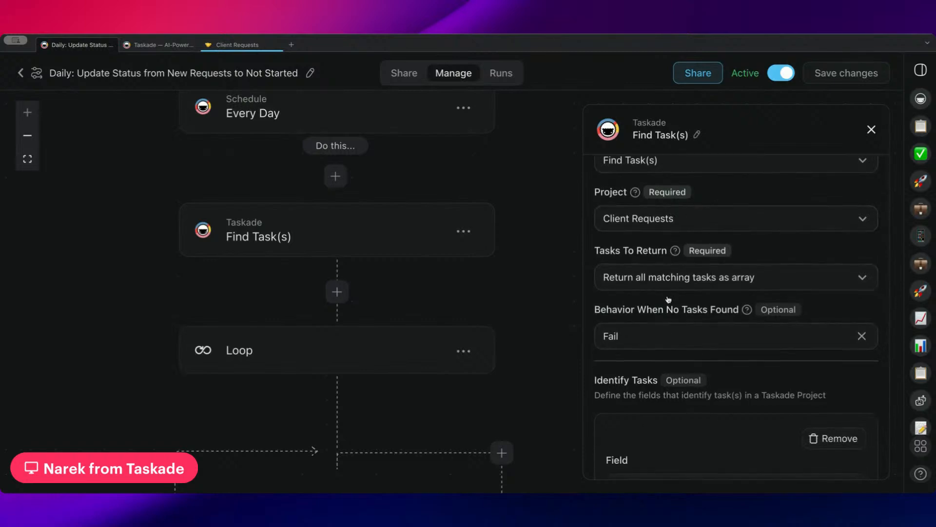
scroll(675, 234, "down", 6)
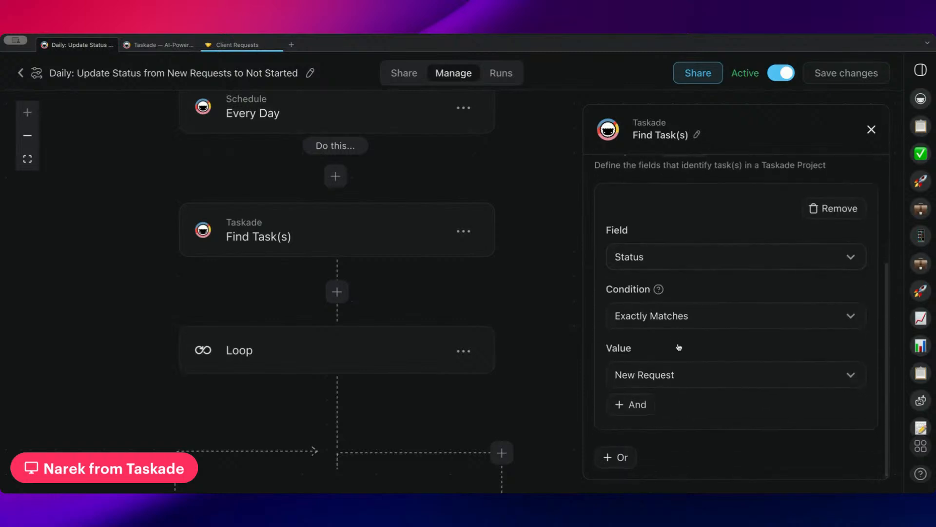
scroll(540, 334, "down", 5)
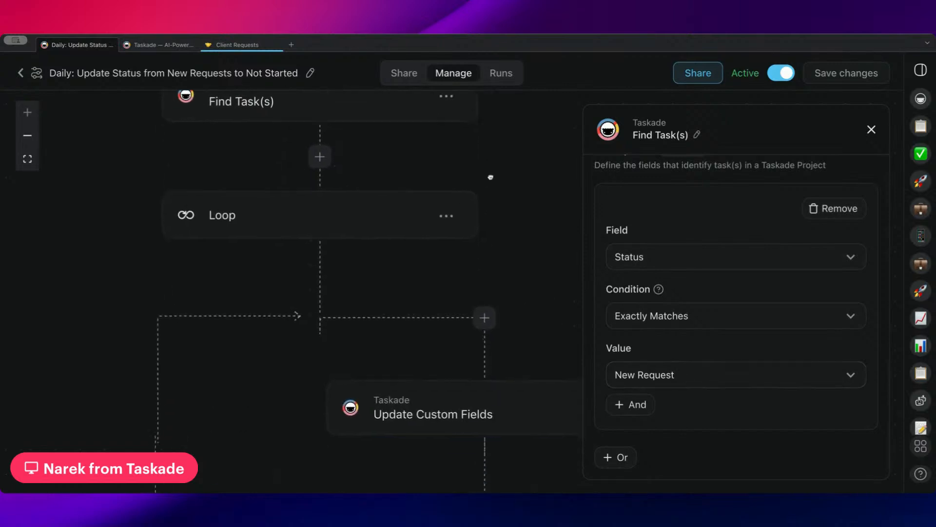
Check the Loop and its Update Custom Fields step, then go back to the automations list.
left_click(354, 196)
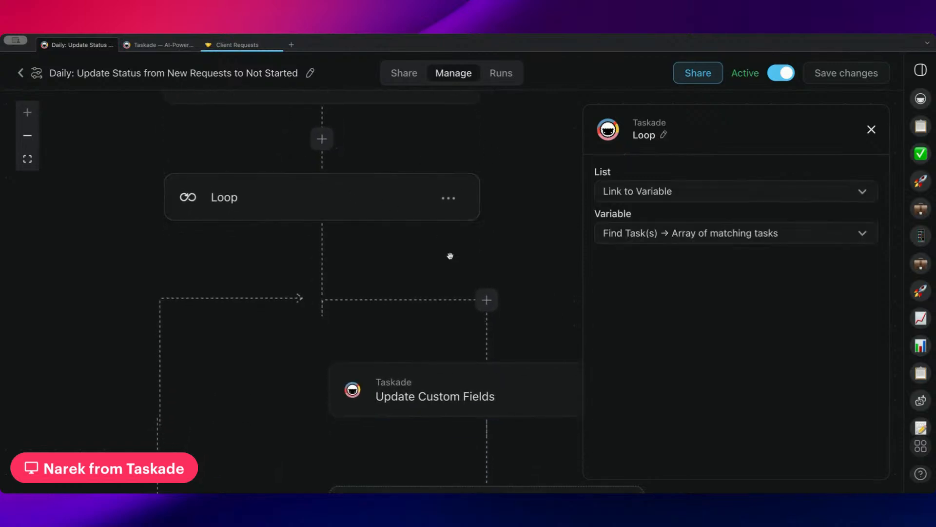
scroll(457, 259, "down", 5)
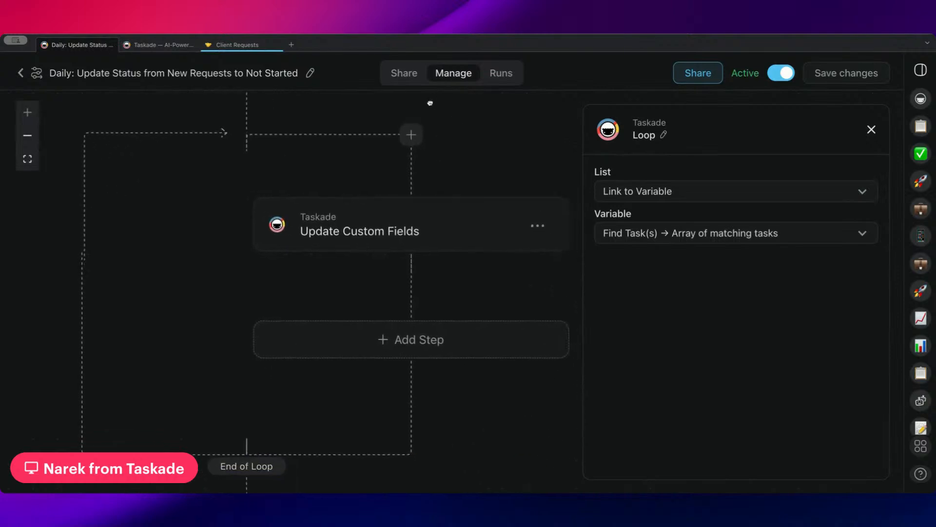
left_click(442, 229)
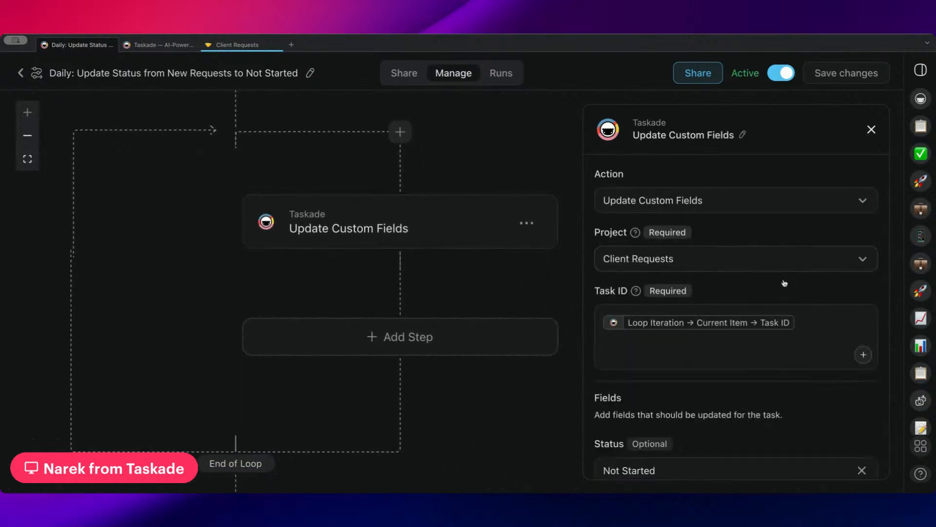
scroll(731, 278, "down", 2)
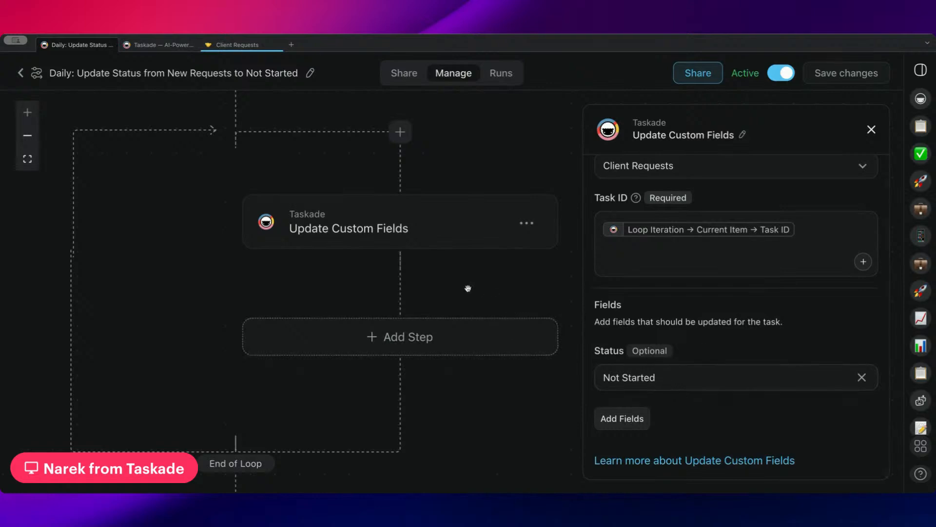
scroll(468, 288, "up", 6)
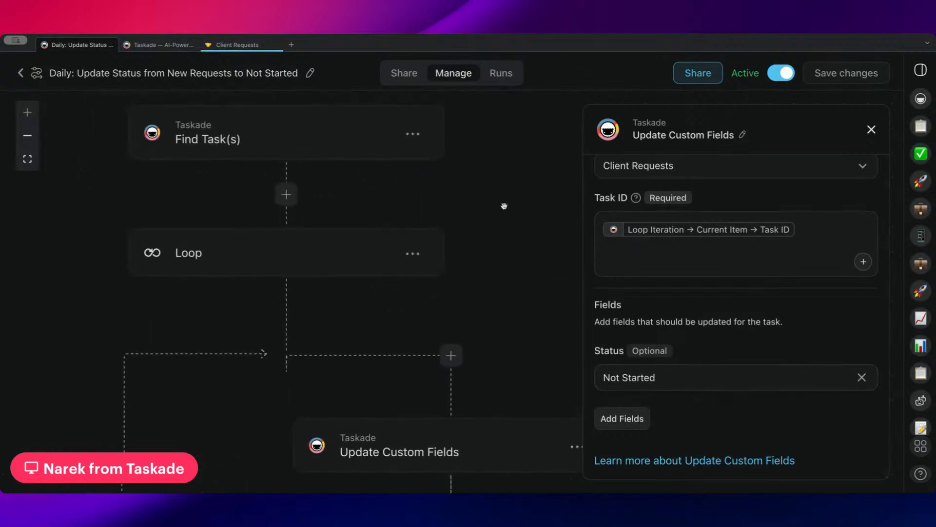
left_click_drag(495, 230, 489, 72)
left_click_drag(520, 191, 543, 87)
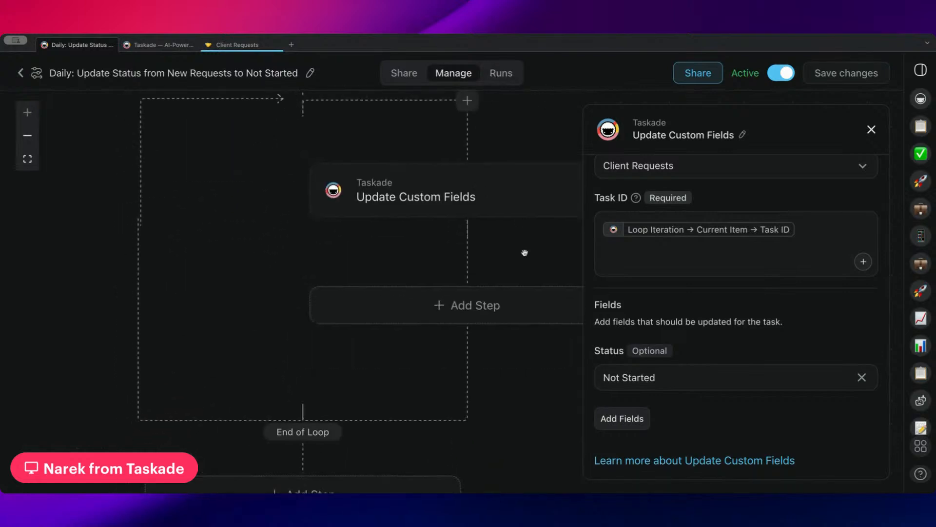
left_click_drag(525, 253, 483, 393)
left_click_drag(499, 195, 517, 309)
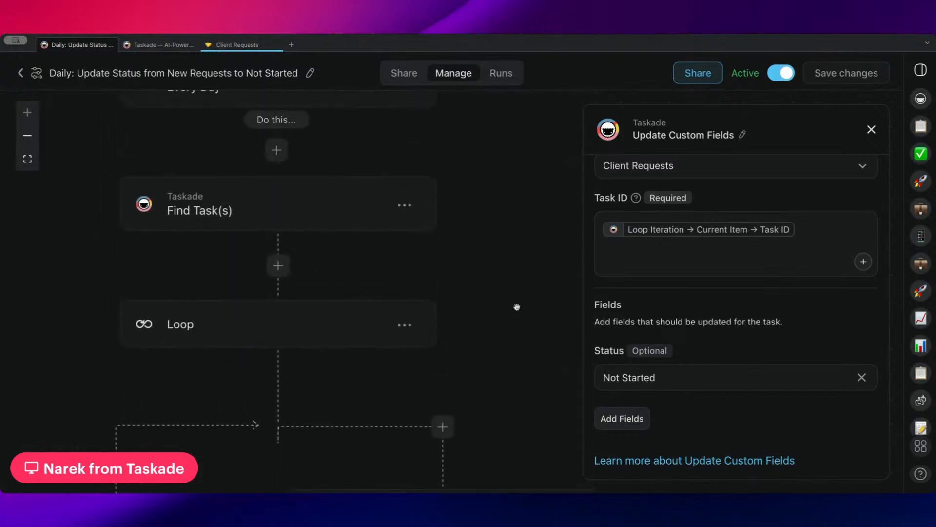
left_click_drag(508, 220, 522, 308)
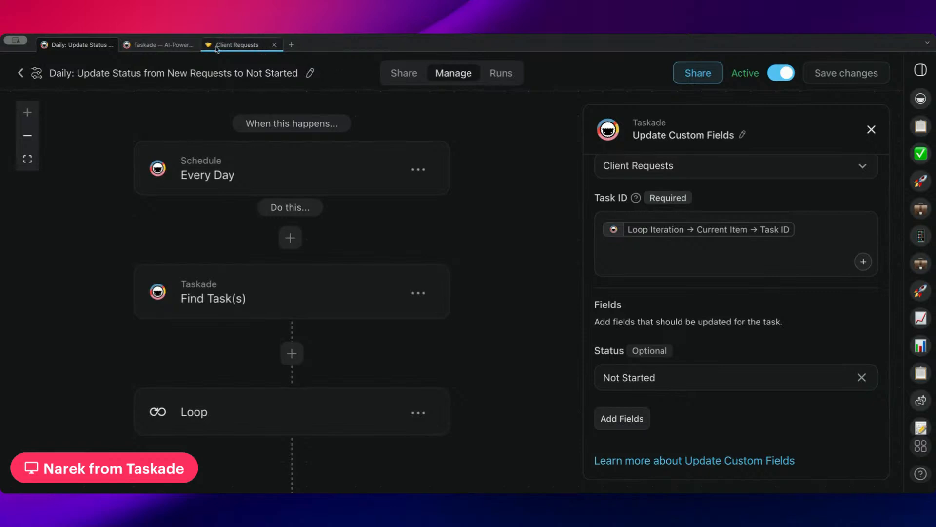
left_click(20, 73)
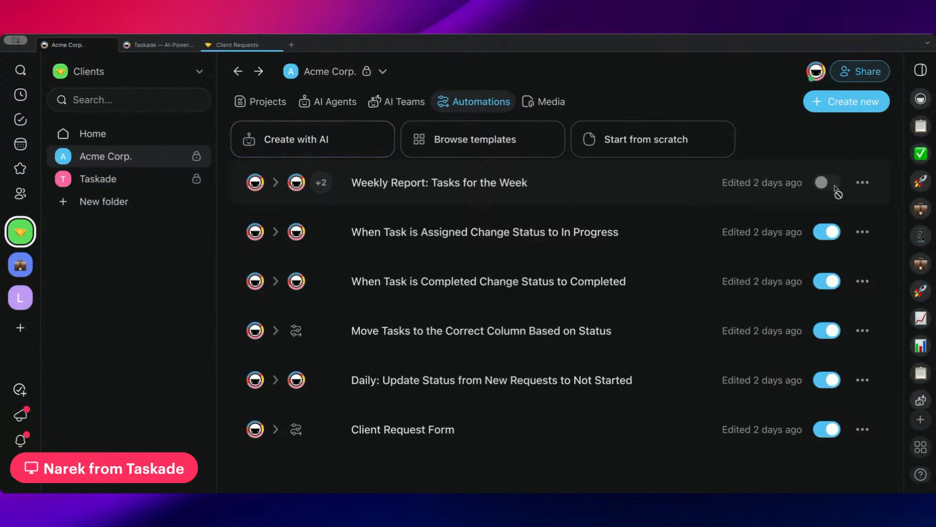
Open Weekly Report: Tasks for the Week and set its weekly trigger's Day Of Week to Monday.
left_click(547, 188)
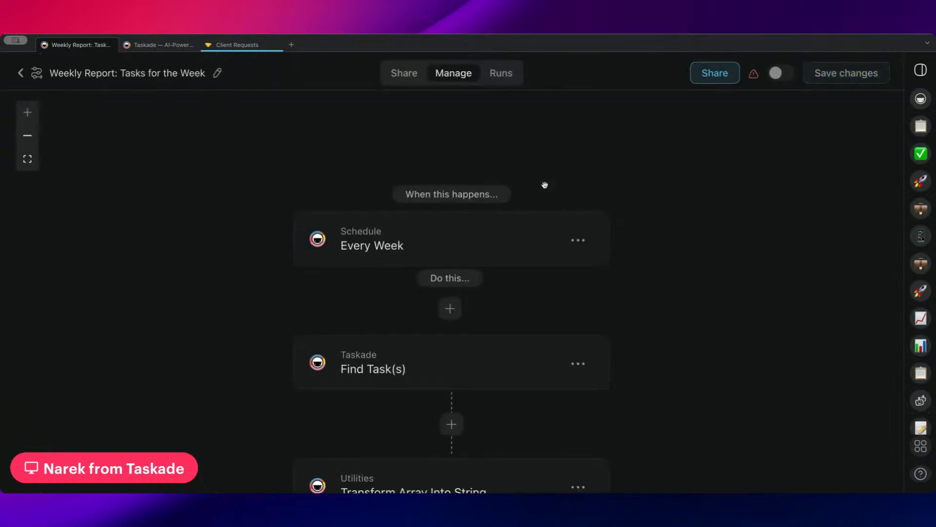
left_click(499, 182)
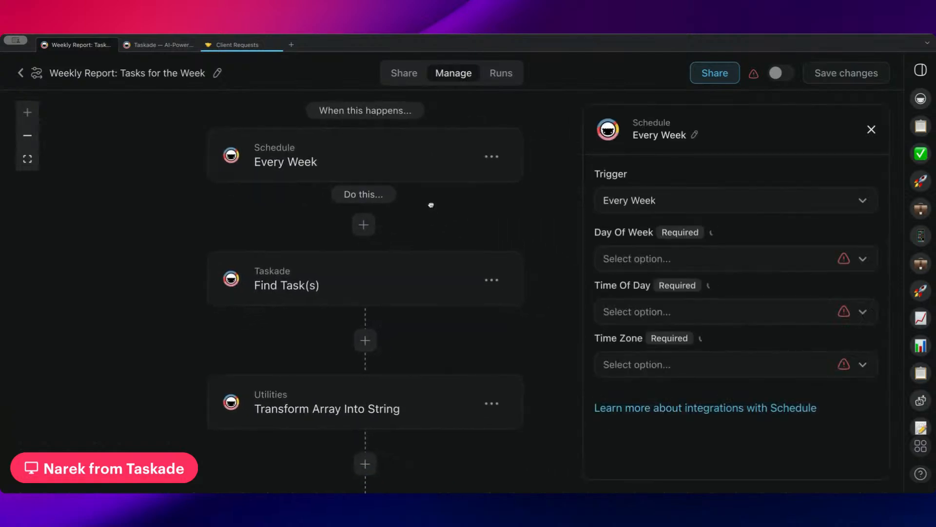
left_click(707, 263)
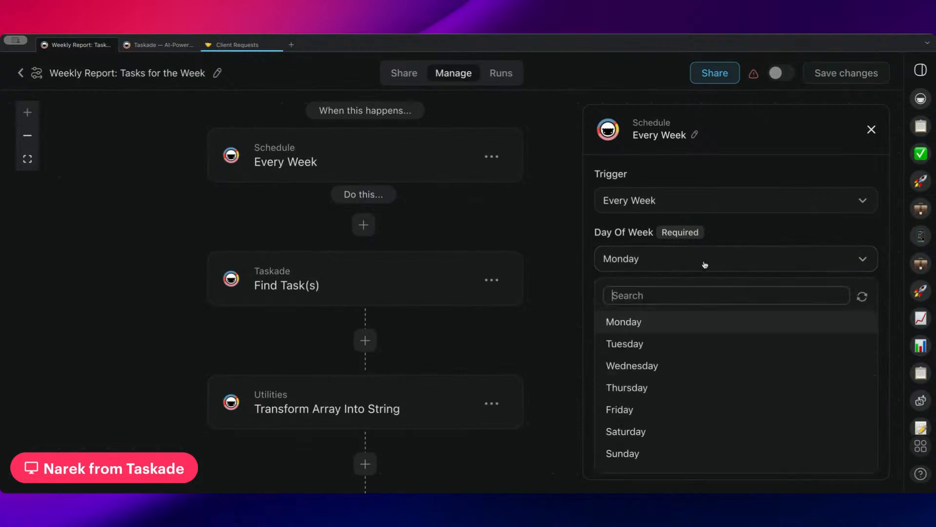
left_click(686, 329)
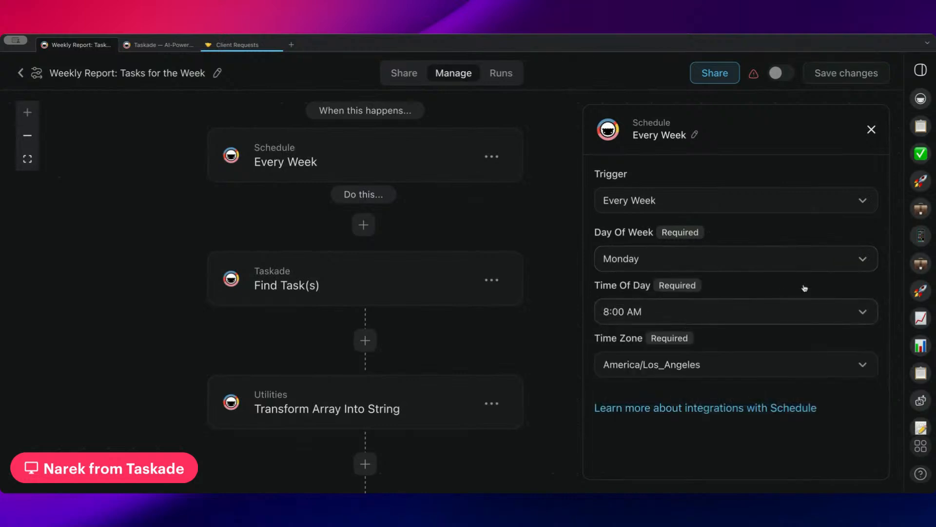
scroll(481, 229, "down", 2)
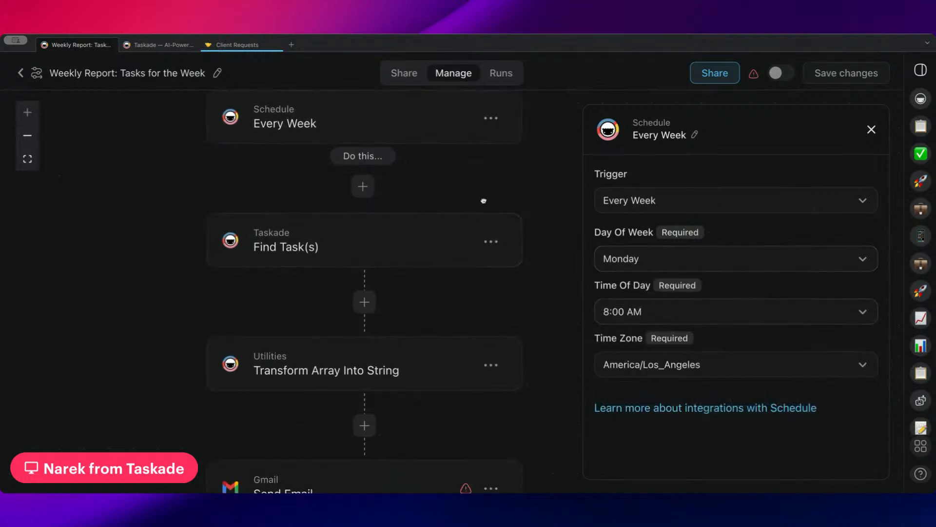
Review the Find Task(s) and Transform Array Into String step settings.
left_click(357, 253)
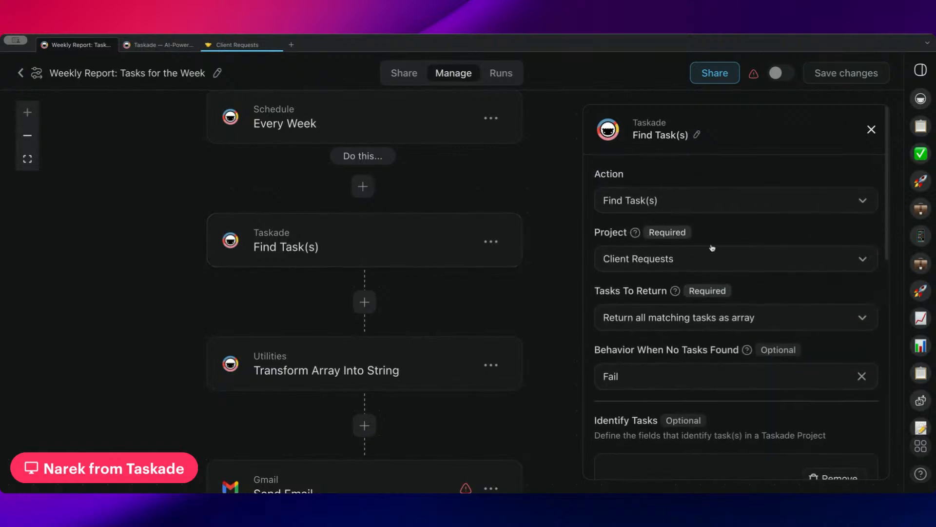
scroll(637, 209, "down", 5)
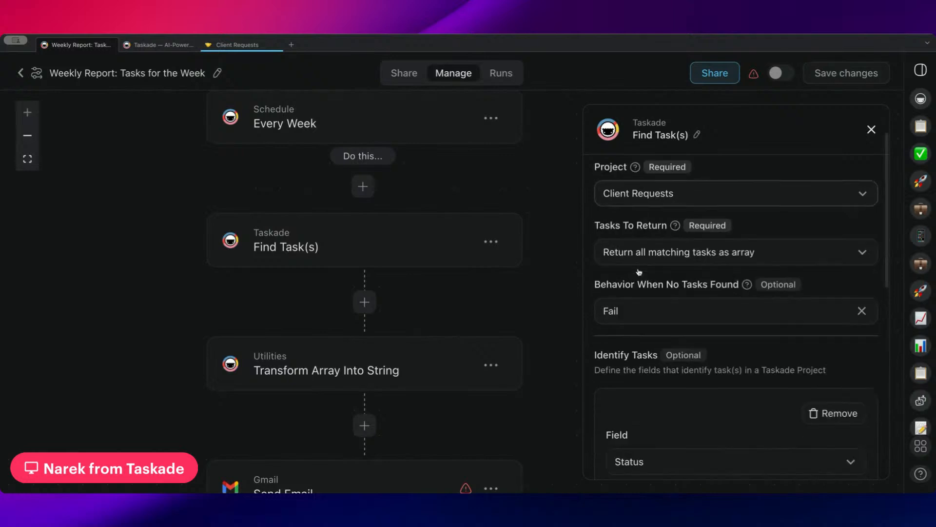
scroll(654, 268, "down", 2)
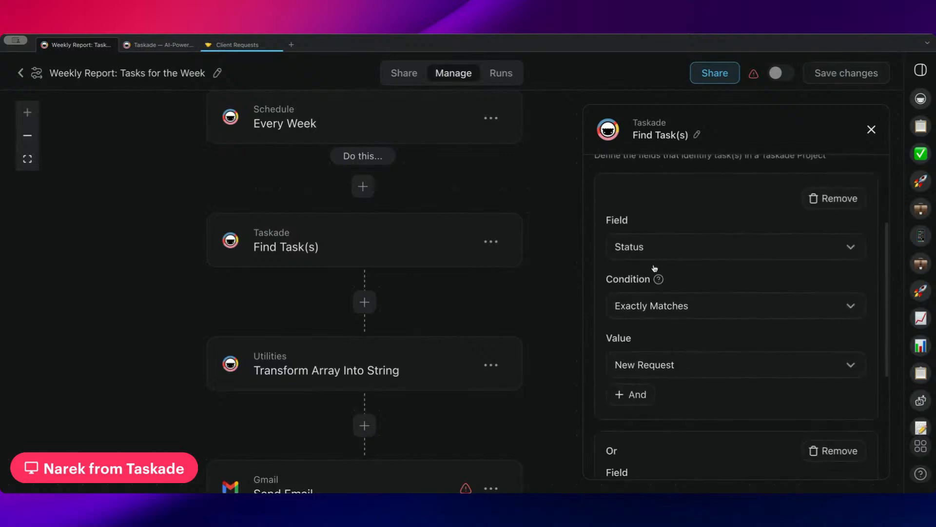
scroll(657, 299, "down", 3)
scroll(663, 307, "down", 5)
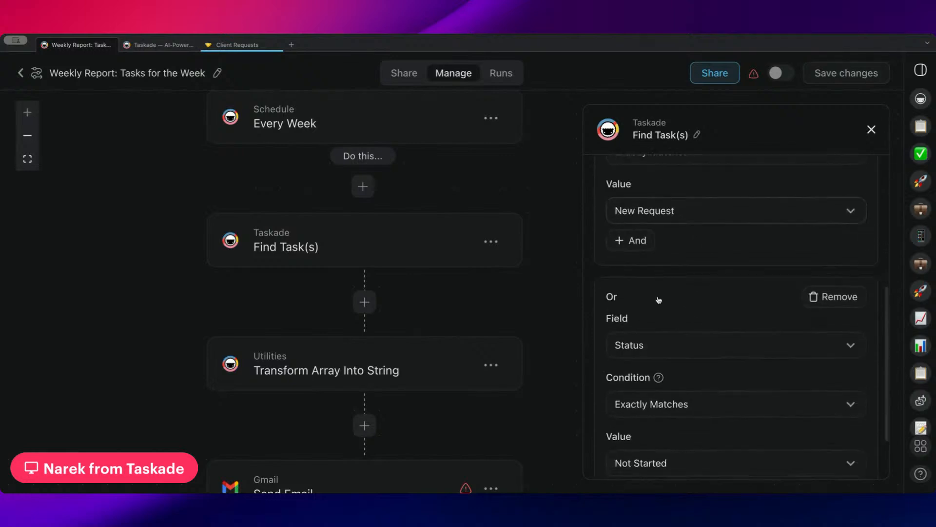
scroll(674, 314, "down", 1)
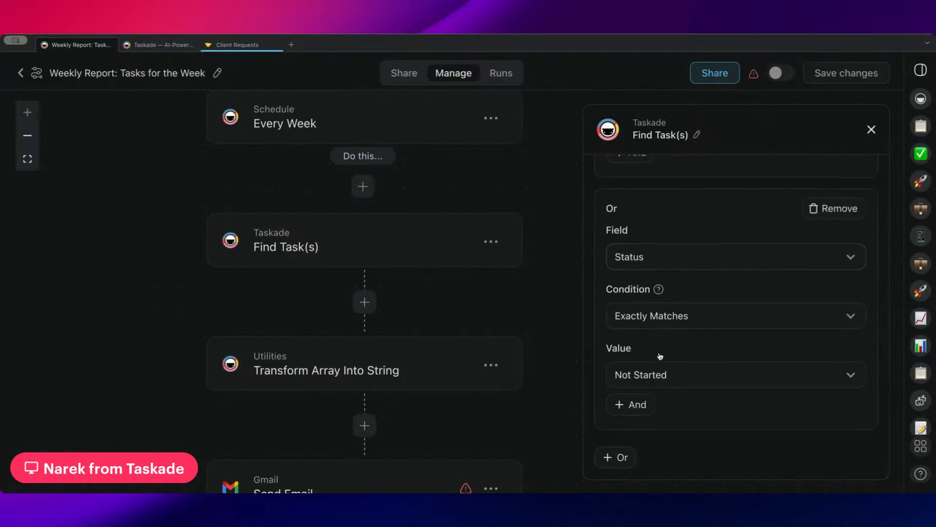
scroll(633, 202, "up", 6)
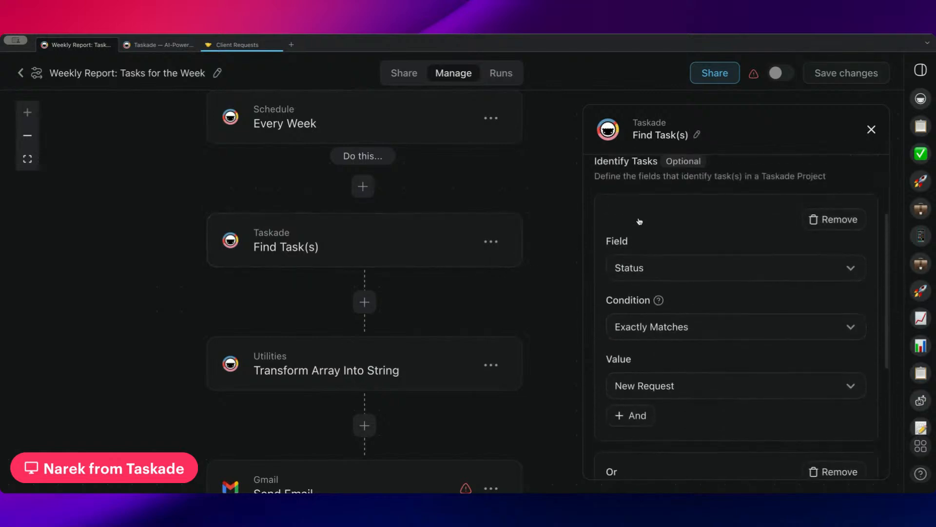
scroll(640, 221, "down", 6)
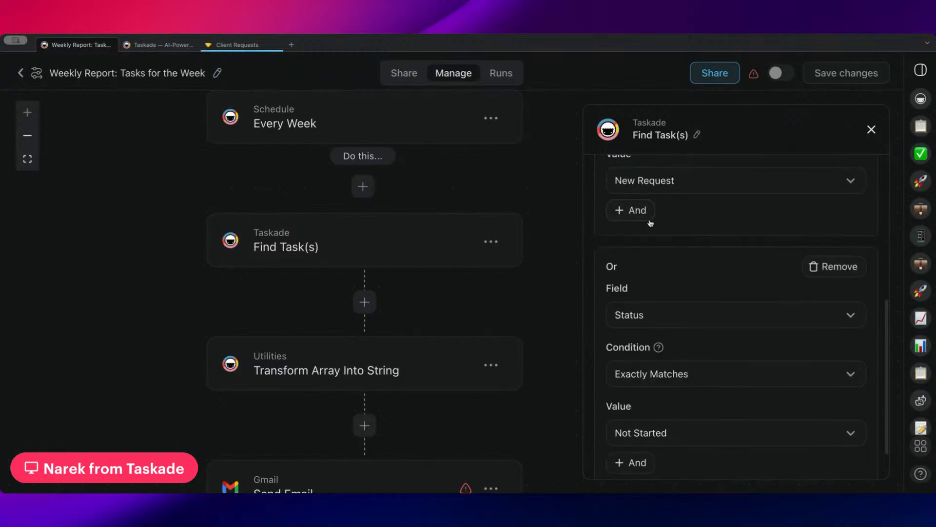
scroll(420, 312, "down", 1)
left_click(385, 331)
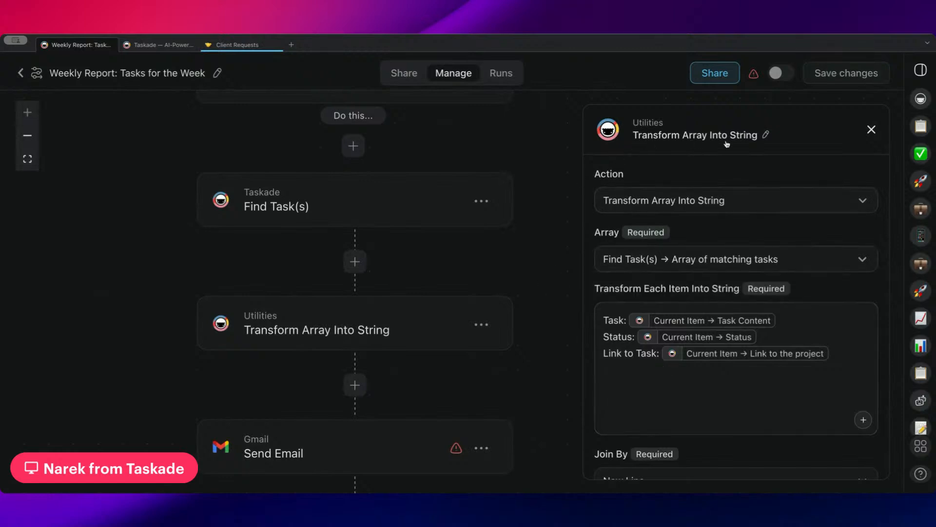
left_click_drag(393, 251, 361, 271)
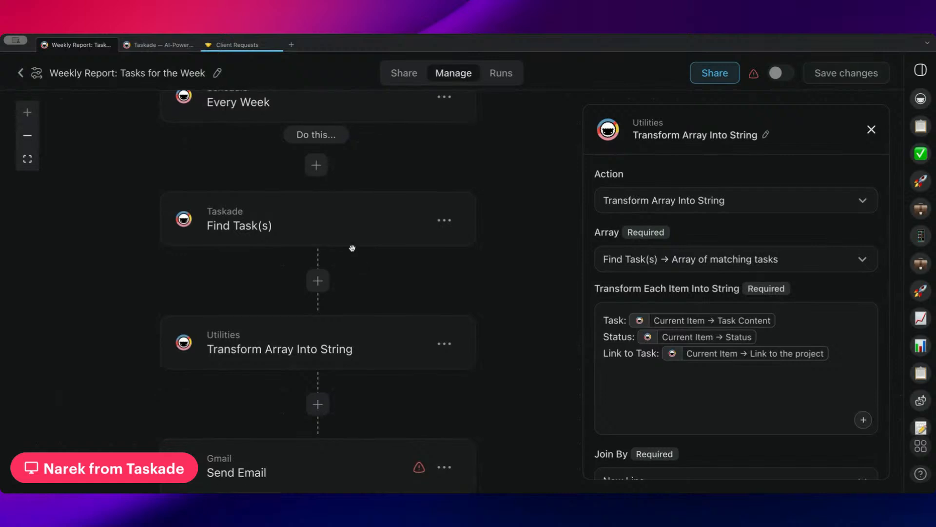
left_click(342, 230)
scroll(752, 384, "down", 5)
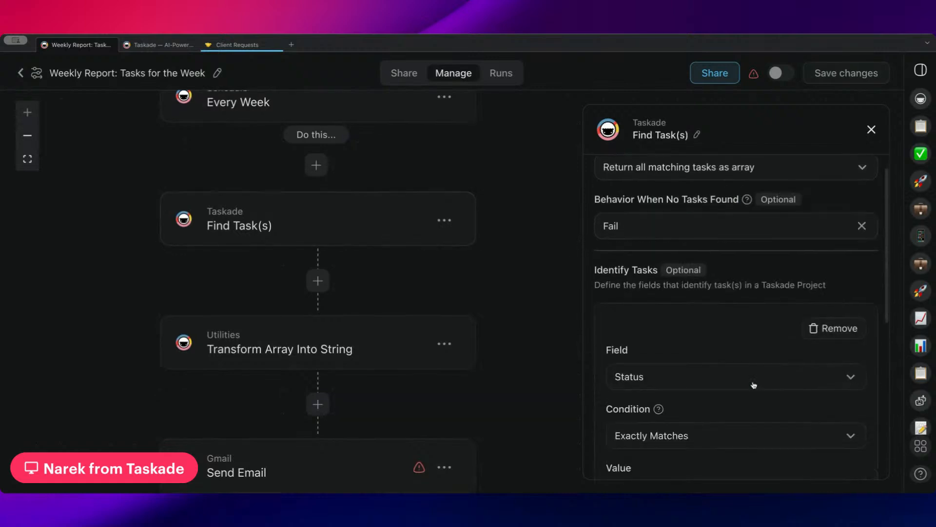
left_click(378, 349)
scroll(633, 319, "down", 10)
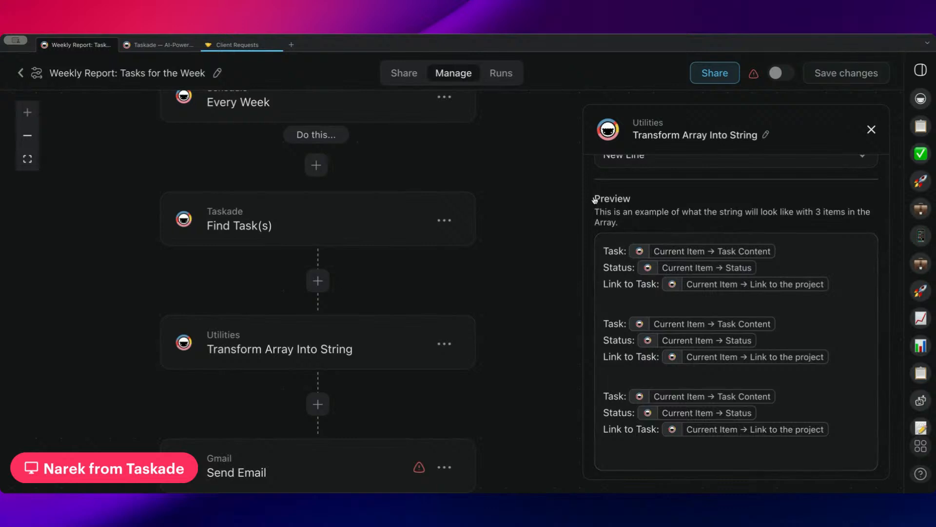
scroll(719, 302, "up", 5)
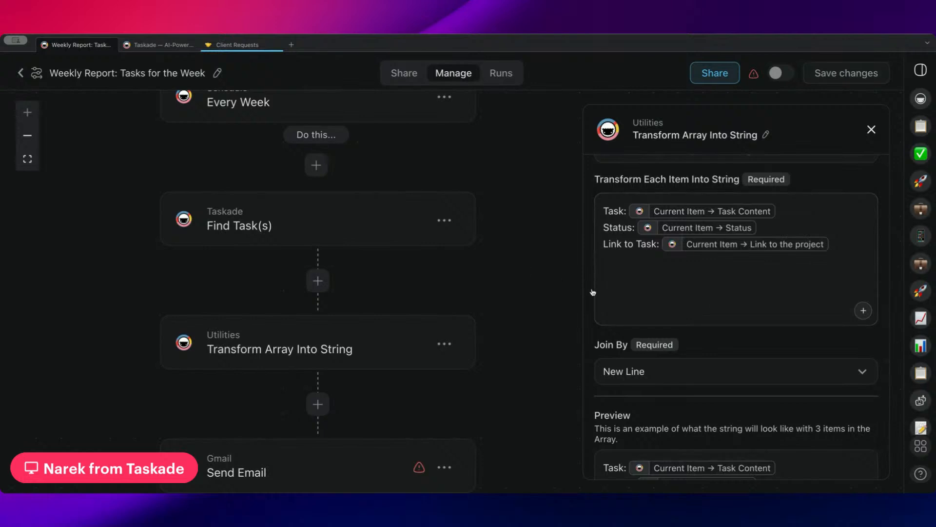
scroll(683, 278, "down", 1)
scroll(679, 276, "up", 2)
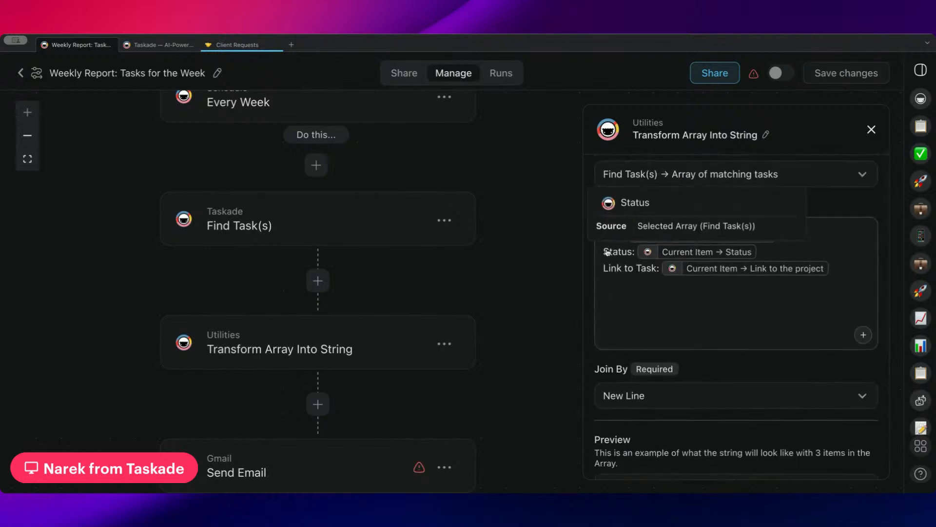
scroll(613, 243, "down", 5)
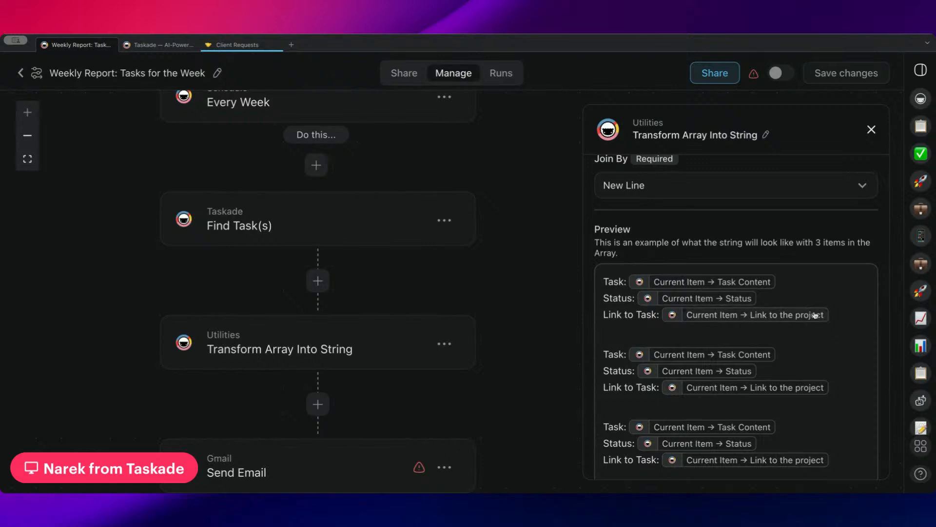
scroll(814, 315, "down", 1)
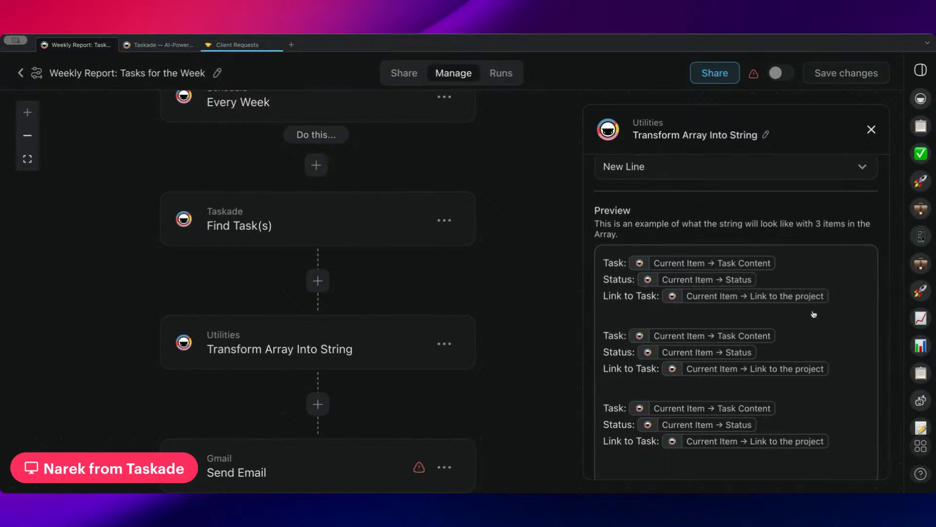
scroll(814, 314, "down", 1)
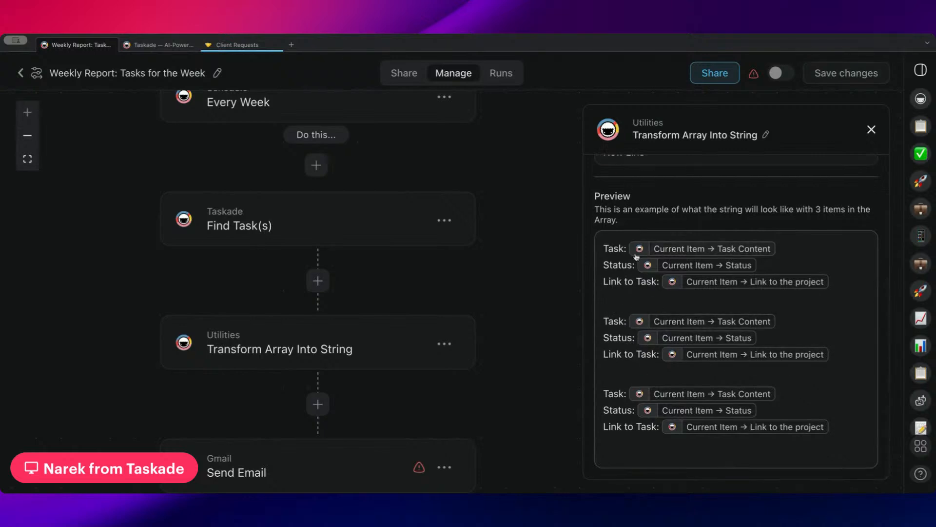
scroll(641, 266, "up", 7)
scroll(643, 306, "down", 7)
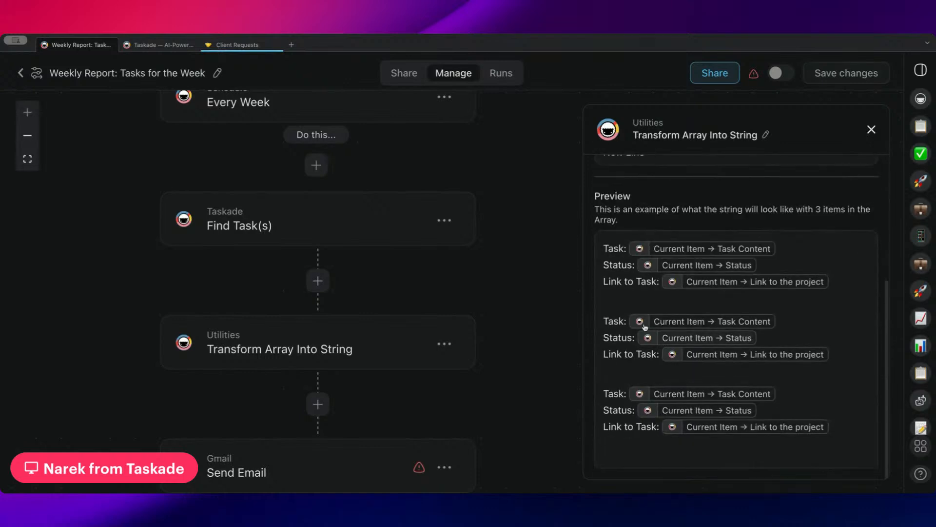
scroll(488, 218, "down", 5)
Review the Gmail Send Email step's settings and email body.
left_click(356, 337)
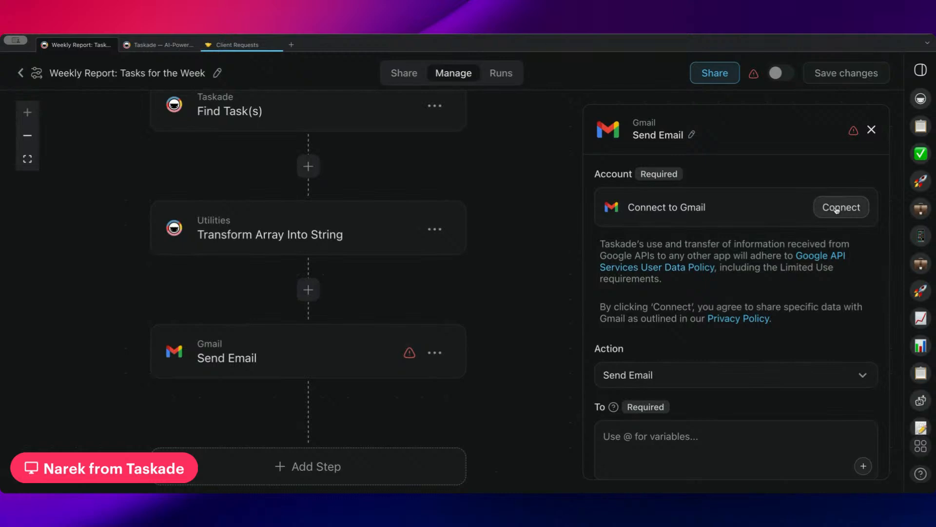
scroll(723, 320, "down", 3)
scroll(724, 320, "down", 2)
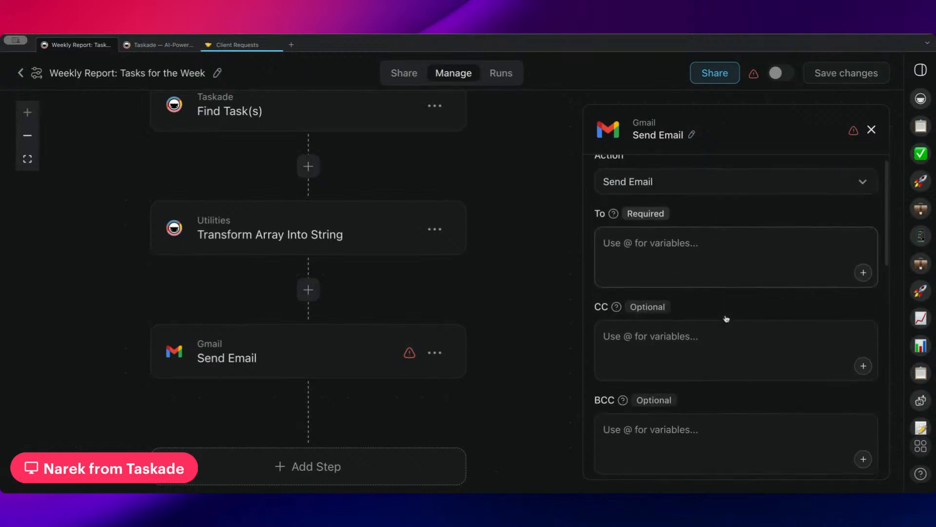
scroll(736, 270, "up", 1)
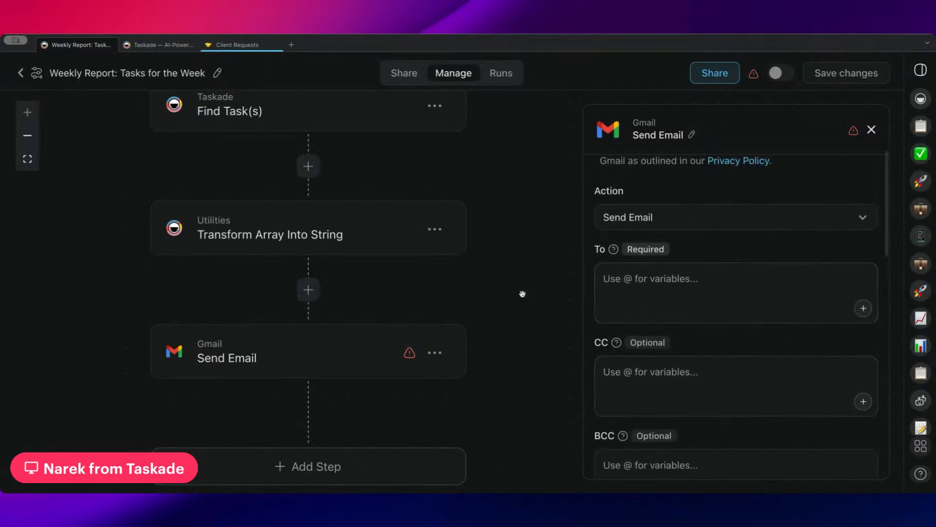
left_click_drag(522, 292, 467, 349)
left_click_drag(481, 268, 488, 203)
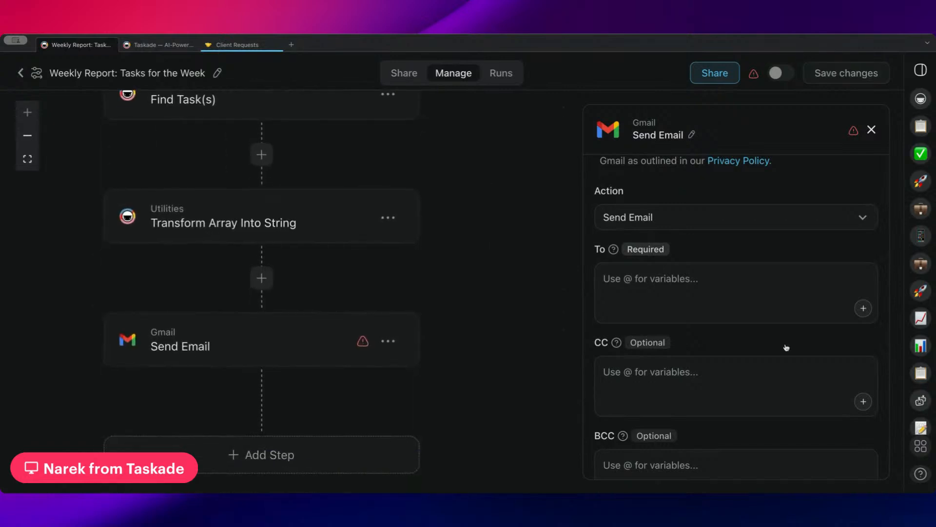
scroll(773, 341, "down", 3)
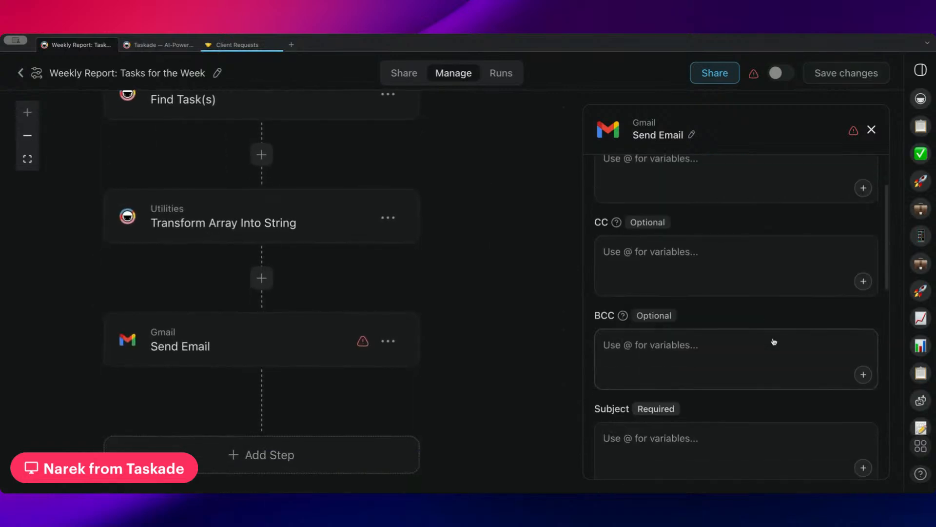
scroll(692, 372, "down", 3)
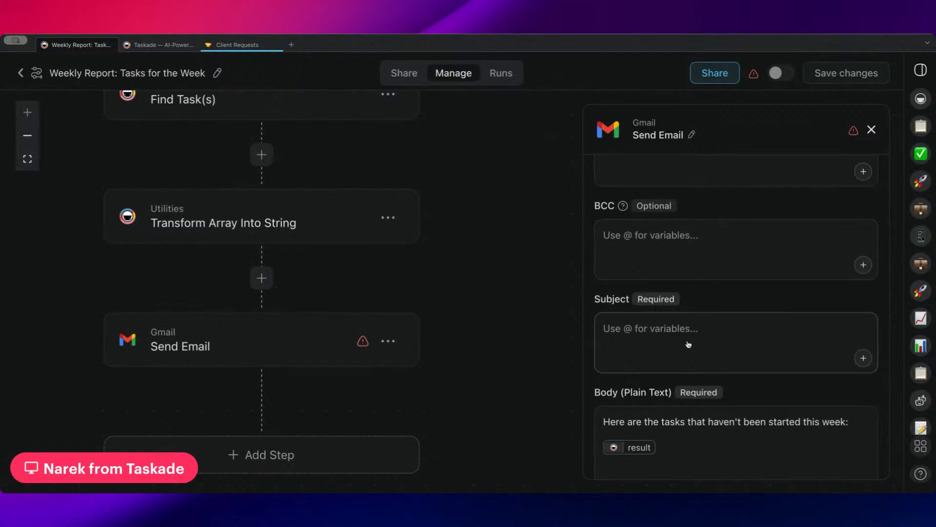
scroll(687, 376, "down", 3)
left_click_drag(601, 305, 862, 310)
scroll(726, 356, "down", 3)
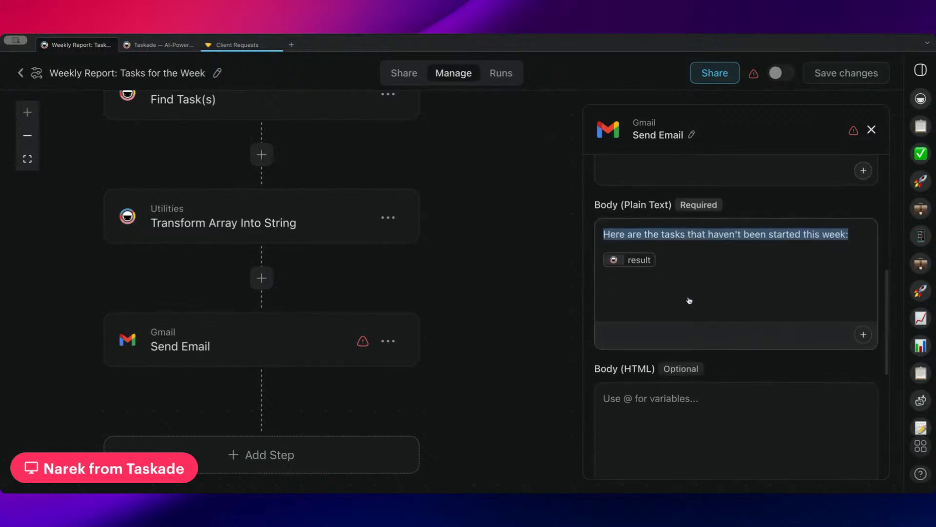
left_click(692, 302)
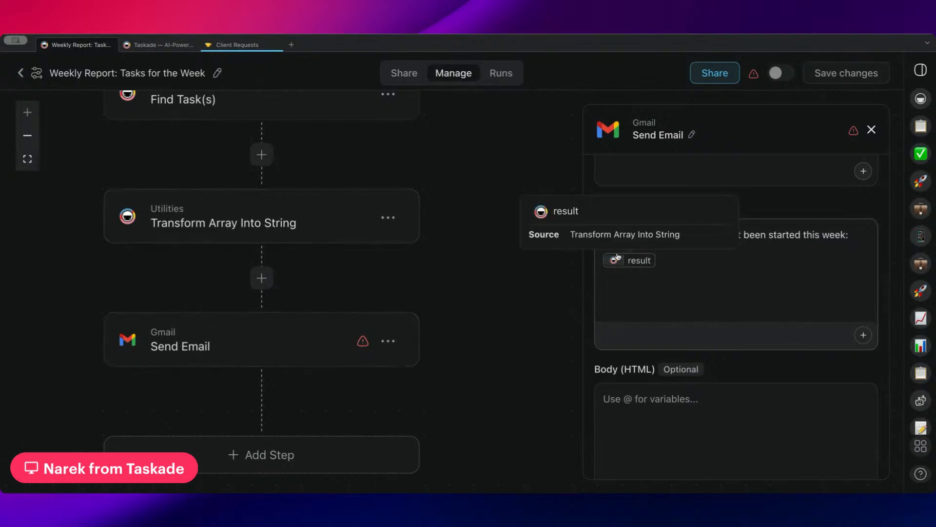
Recheck the Transform Array Into String and Send Email steps, then return to the automations list.
left_click(634, 259)
scroll(721, 377, "down", 5)
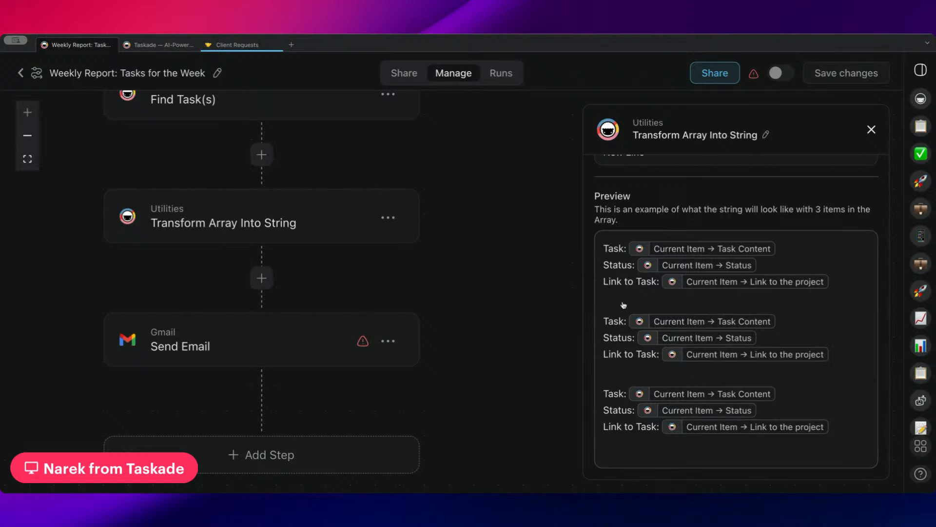
left_click_drag(334, 328, 402, 303)
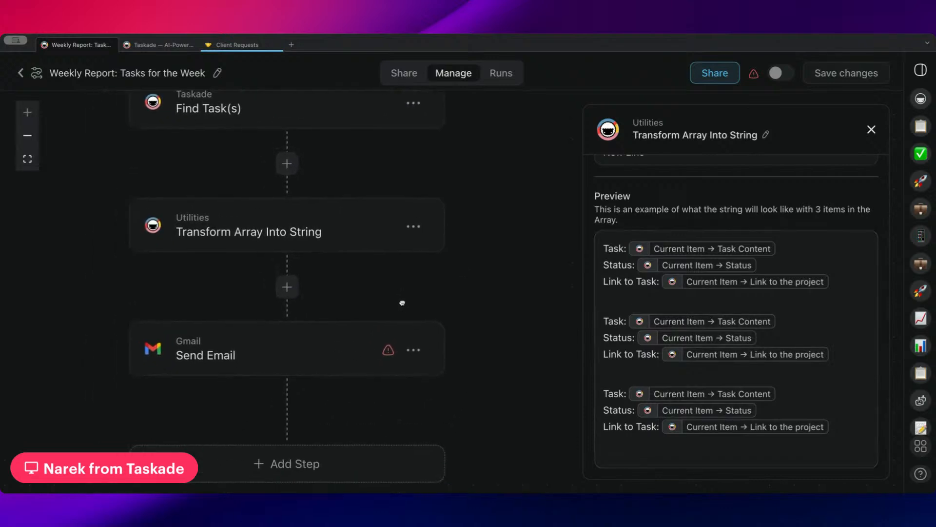
left_click(330, 339)
scroll(719, 320, "down", 10)
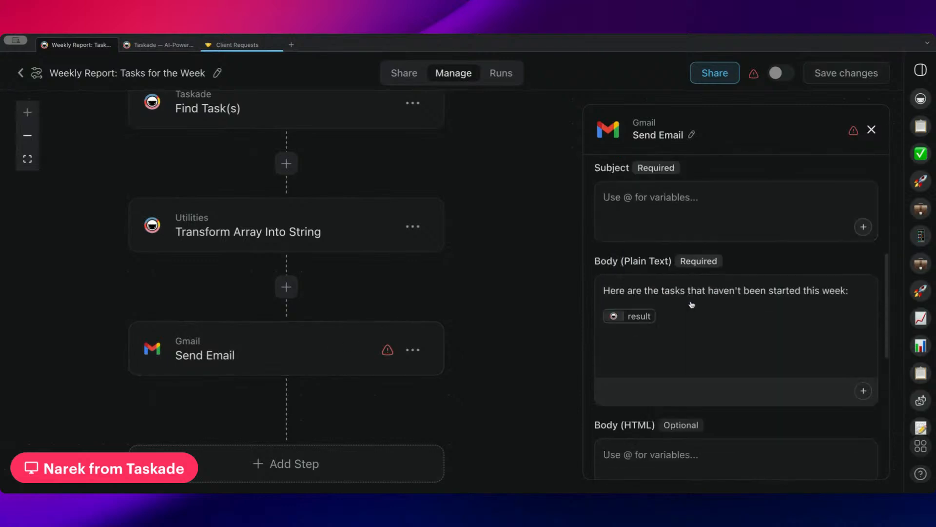
scroll(702, 308, "down", 8)
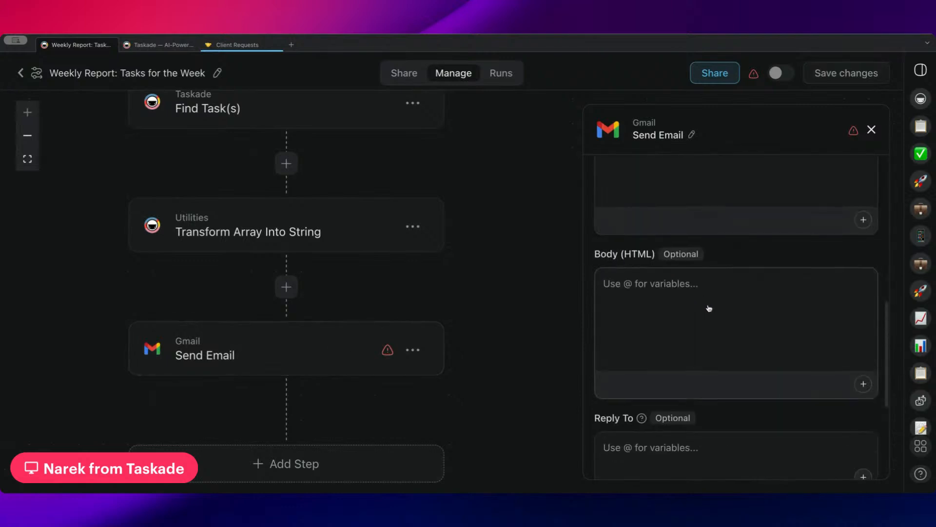
left_click(21, 74)
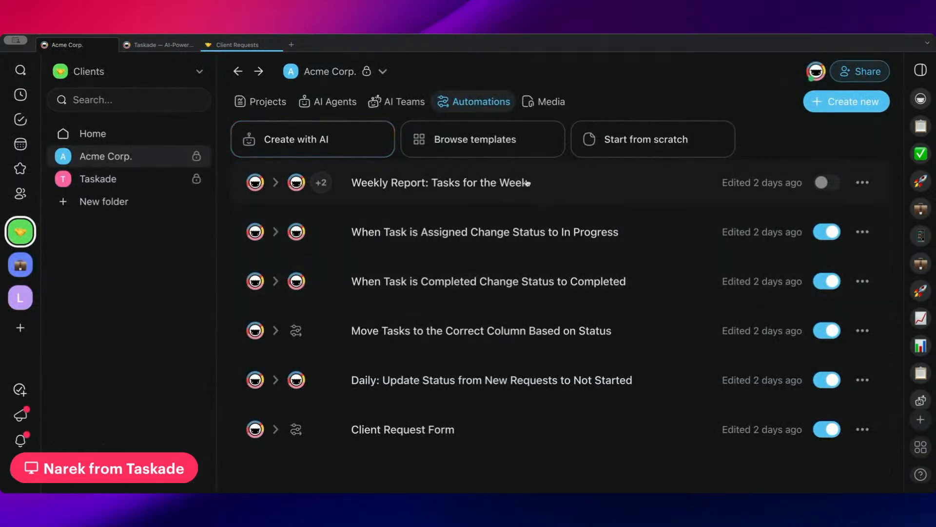
Duplicate the Weekly Report automation and open the copy.
left_click(863, 182)
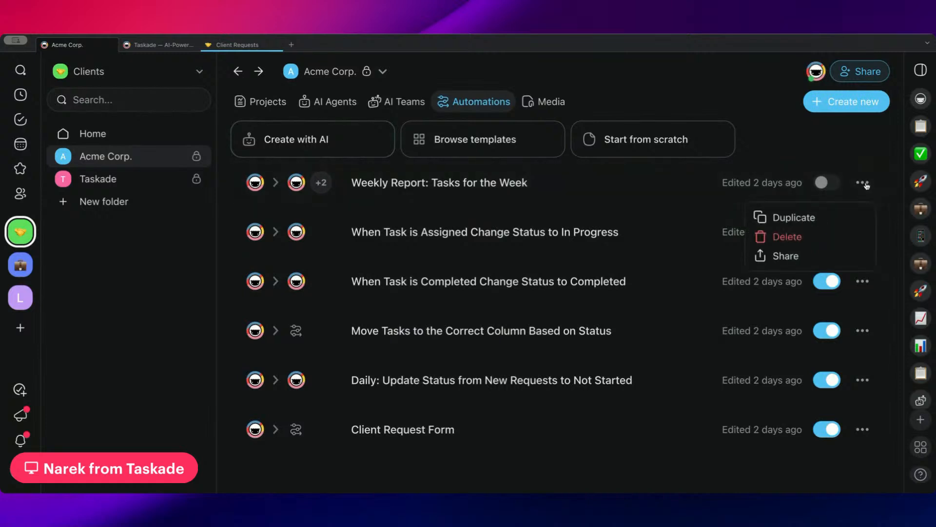
left_click(824, 217)
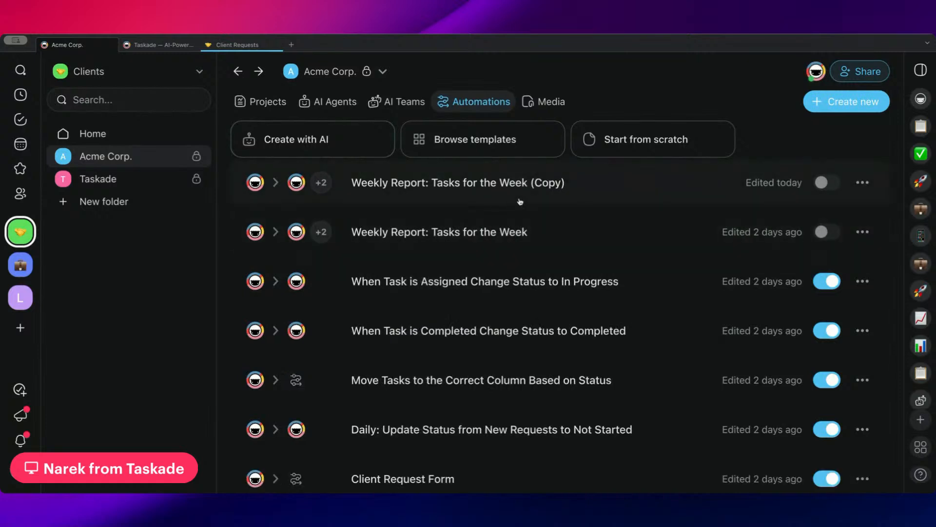
left_click(531, 184)
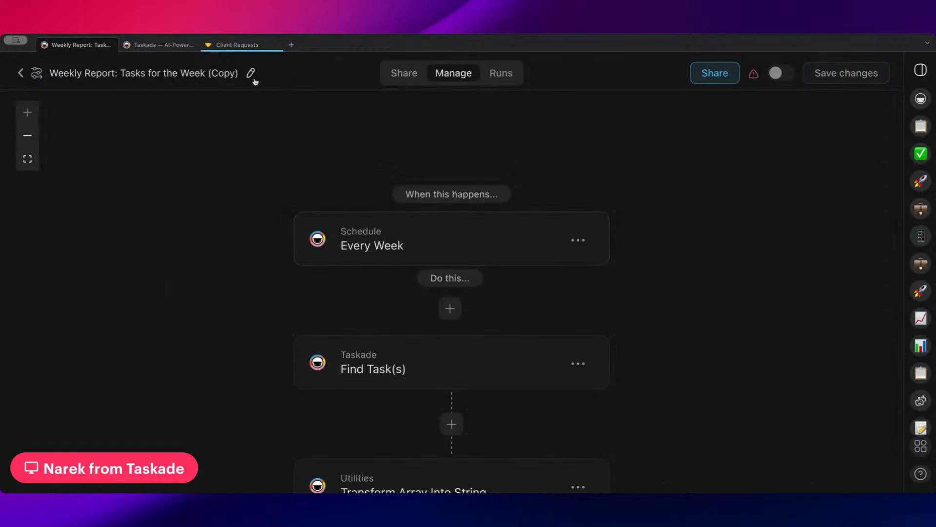
Replace the Schedule trigger with an Agent Tool trigger taking a 'status' parameter.
left_click(470, 261)
left_click(578, 240)
left_click(547, 270)
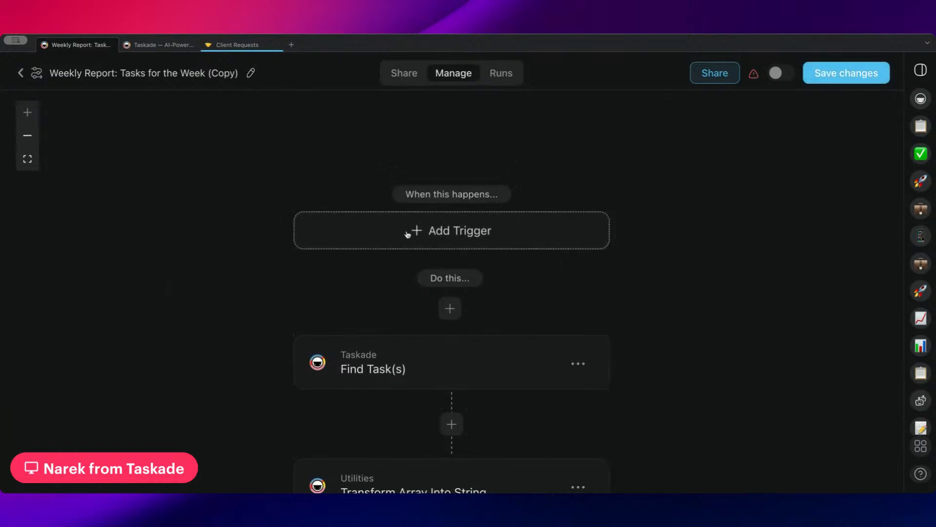
left_click(408, 233)
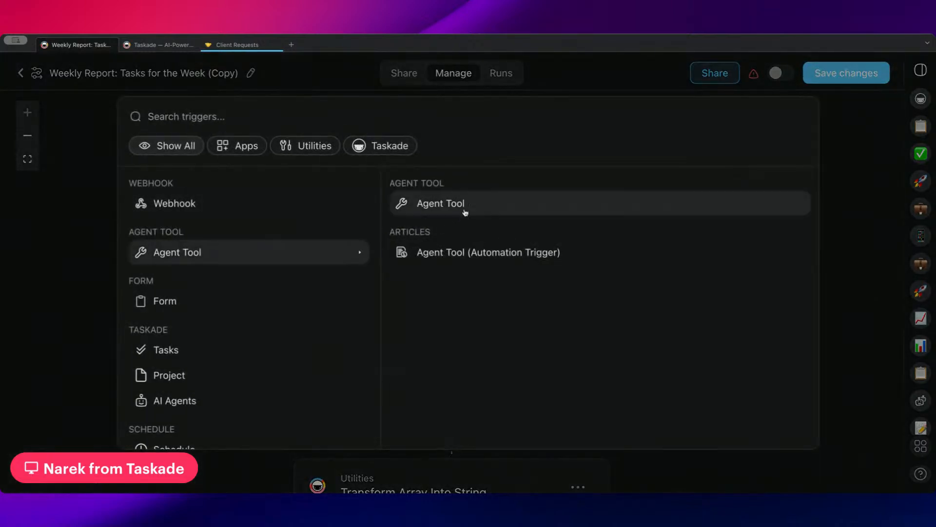
left_click(464, 210)
left_click(693, 210)
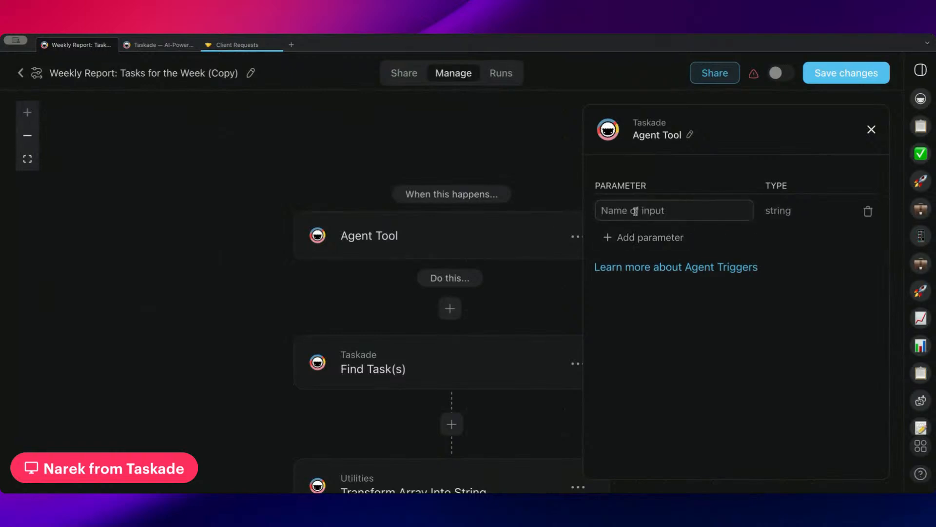
type("status")
Point the Find Task(s) step at the Client Requests project.
left_click_drag(525, 170, 420, 117)
left_click(434, 294)
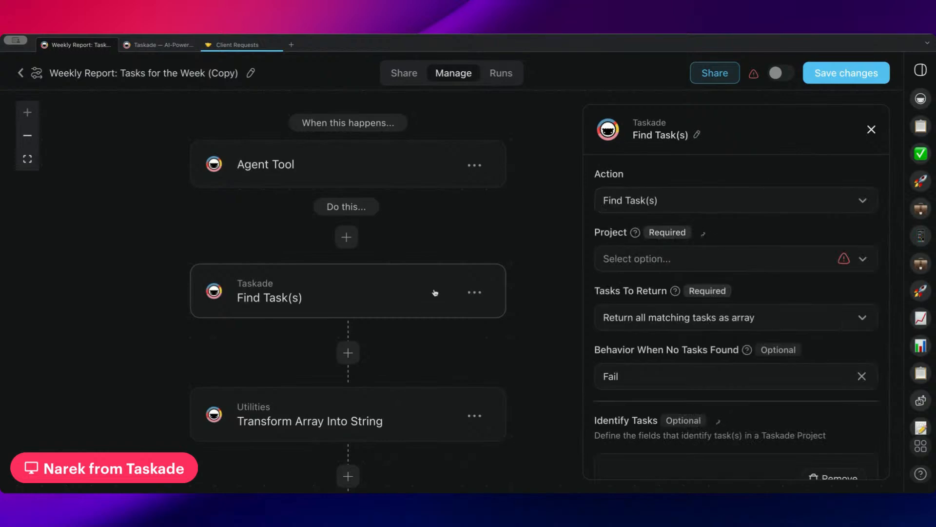
left_click(690, 258)
left_click(675, 328)
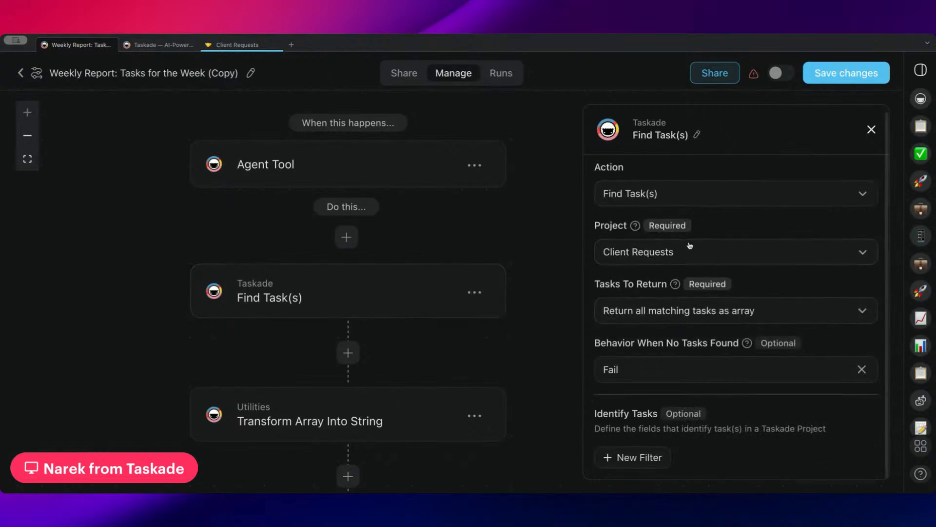
Add a Find Task(s) filter where Status Exactly Matches New Request.
left_click(627, 456)
scroll(673, 278, "down", 5)
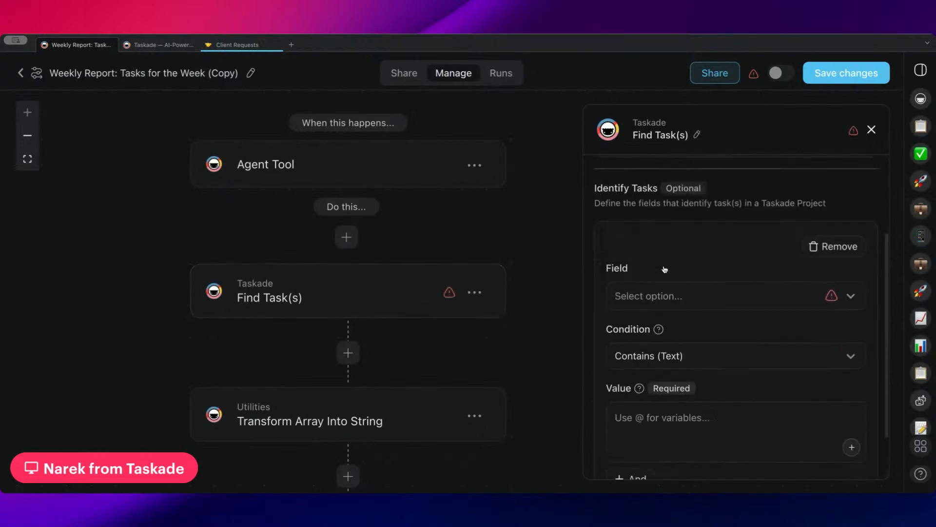
left_click(664, 271)
left_click(668, 394)
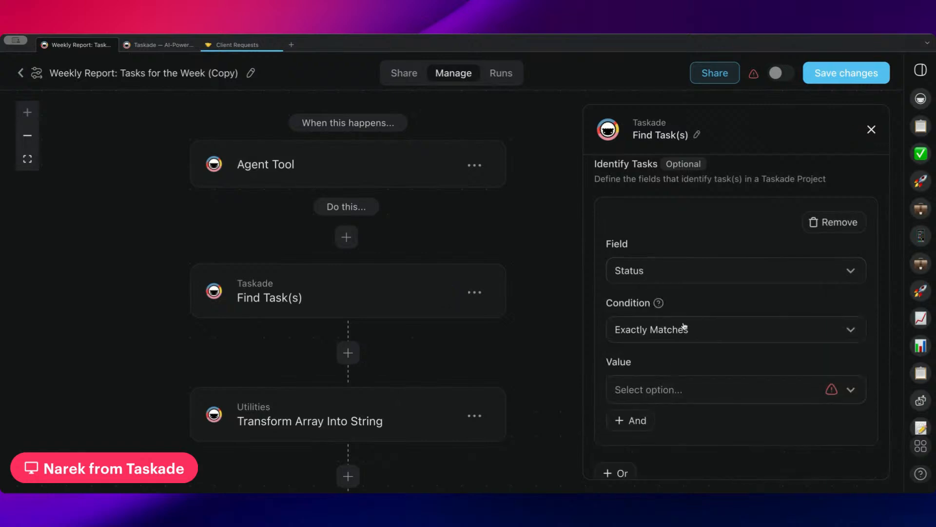
scroll(683, 344, "down", 1)
left_click(686, 315)
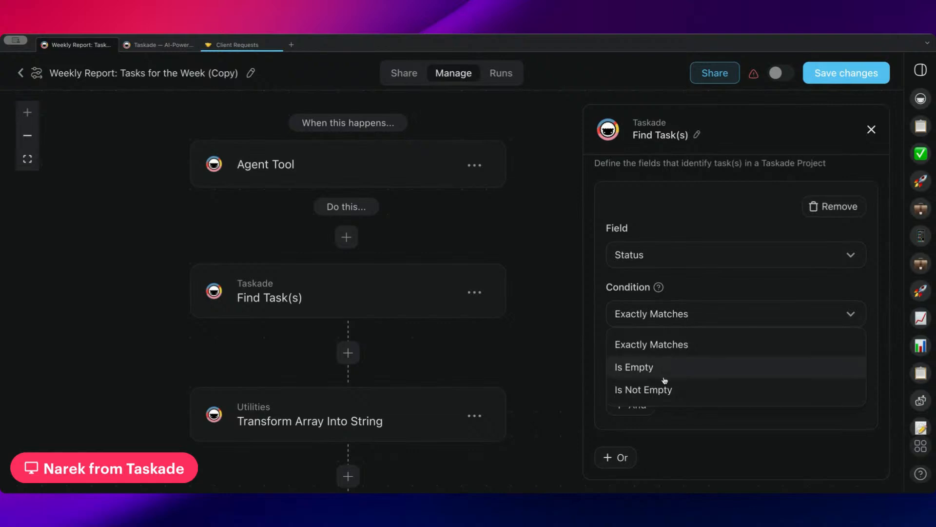
left_click(685, 342)
left_click(718, 314)
left_click(712, 277)
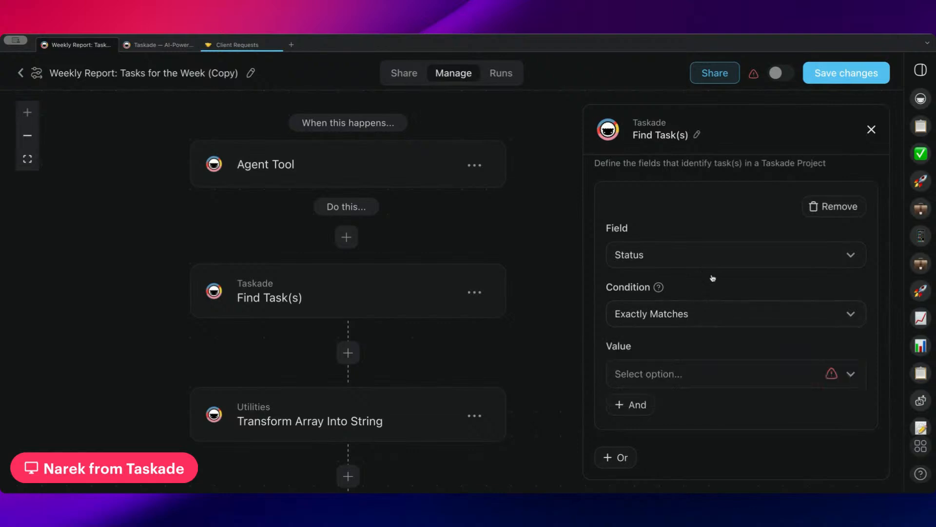
left_click(700, 312)
left_click(683, 341)
left_click(673, 378)
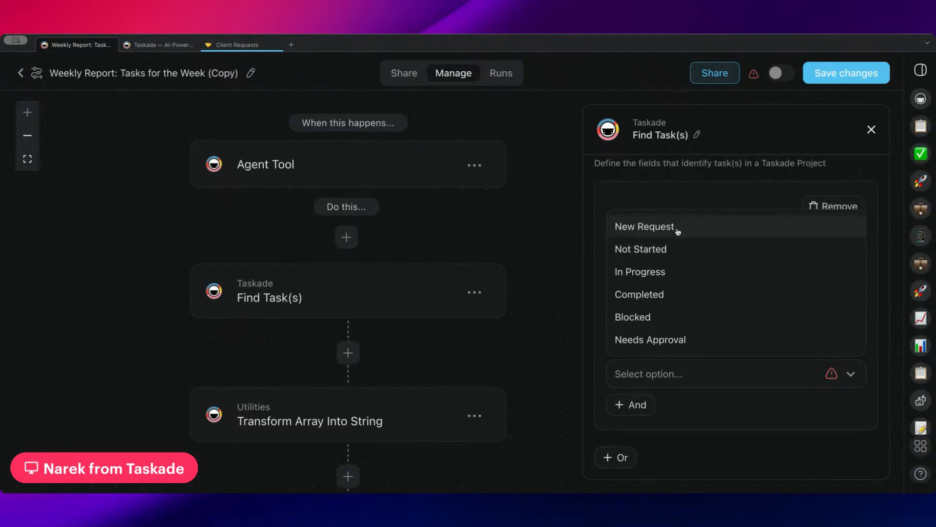
left_click(694, 231)
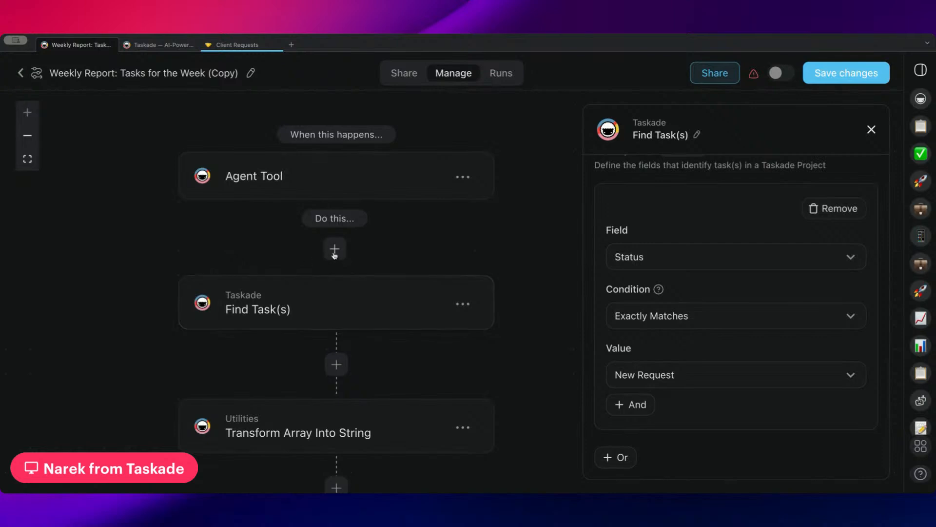
Look at the new-step action list and dismiss it without adding a step.
left_click(334, 250)
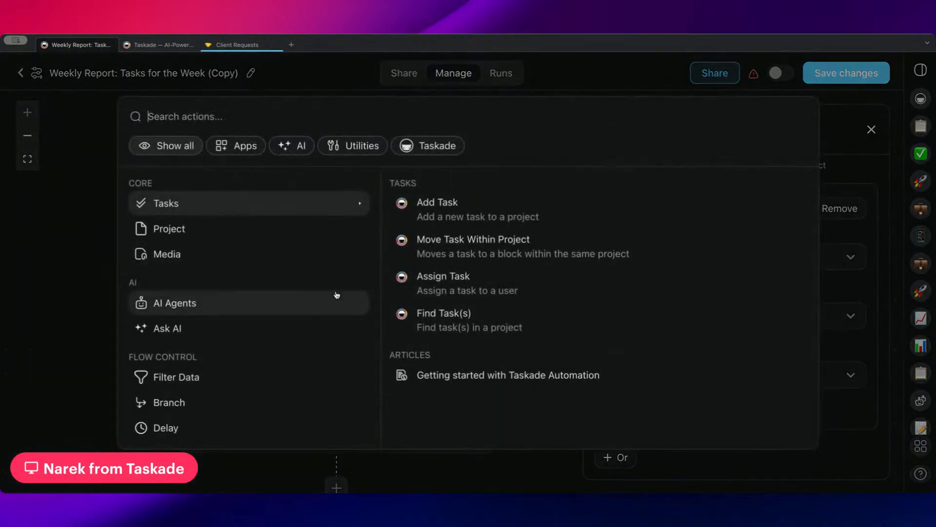
left_click(69, 268)
left_click_drag(446, 248, 416, 205)
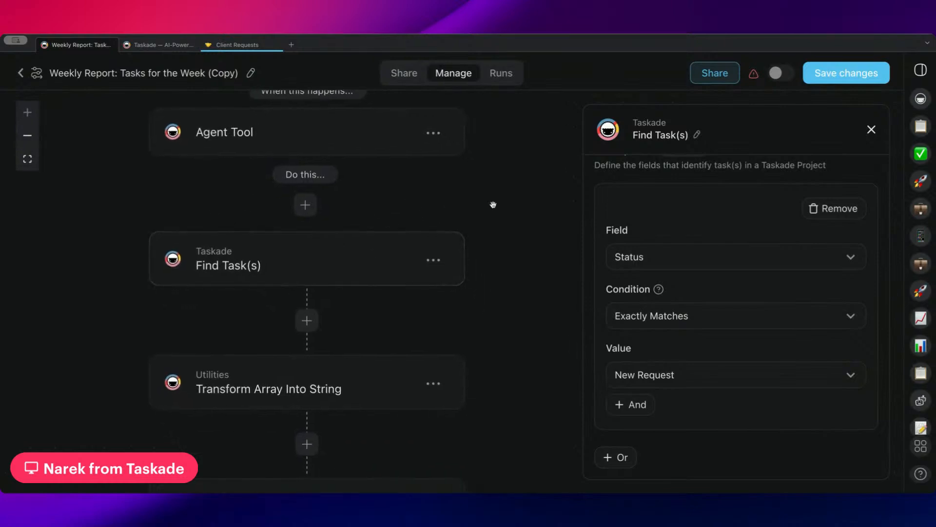
left_click_drag(493, 205, 413, 221)
Check the Agent Tool trigger's status parameter, then leave the copy, discarding unsaved changes.
left_click(228, 140)
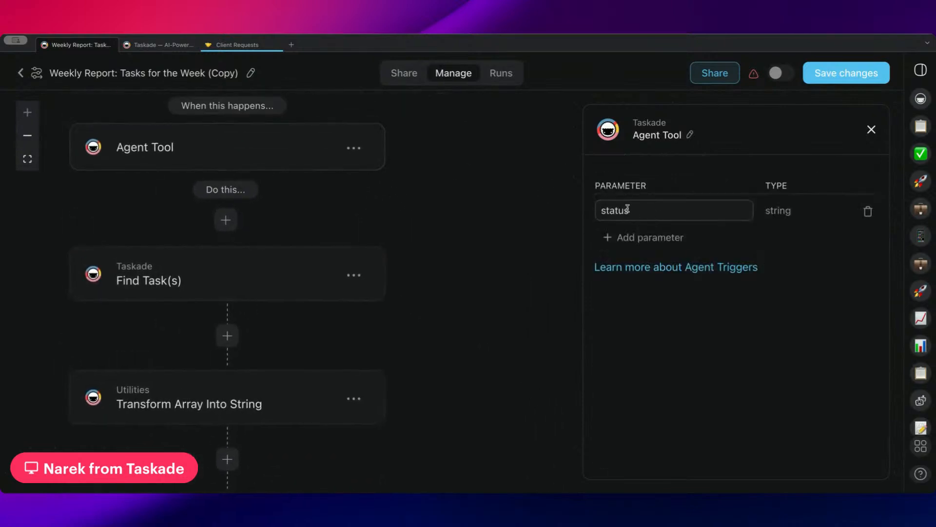
left_click_drag(628, 208, 606, 209)
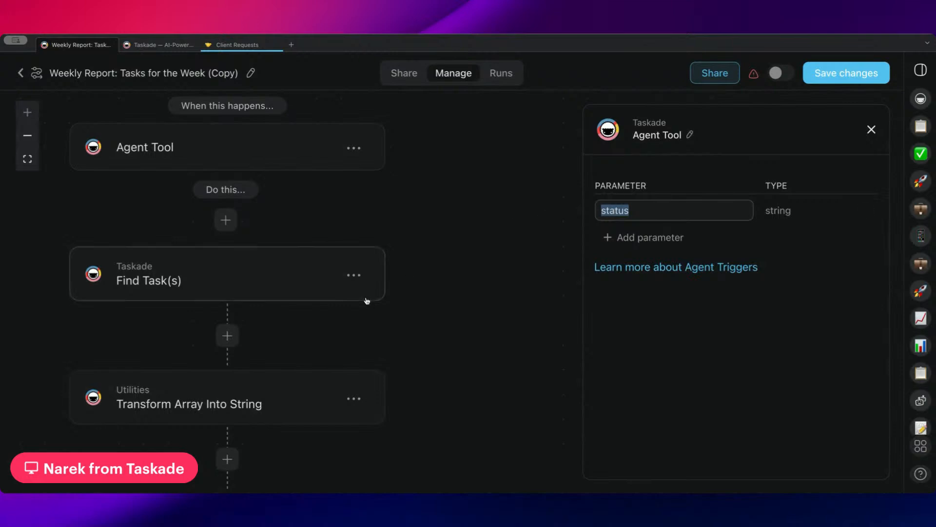
left_click_drag(366, 300, 423, 282)
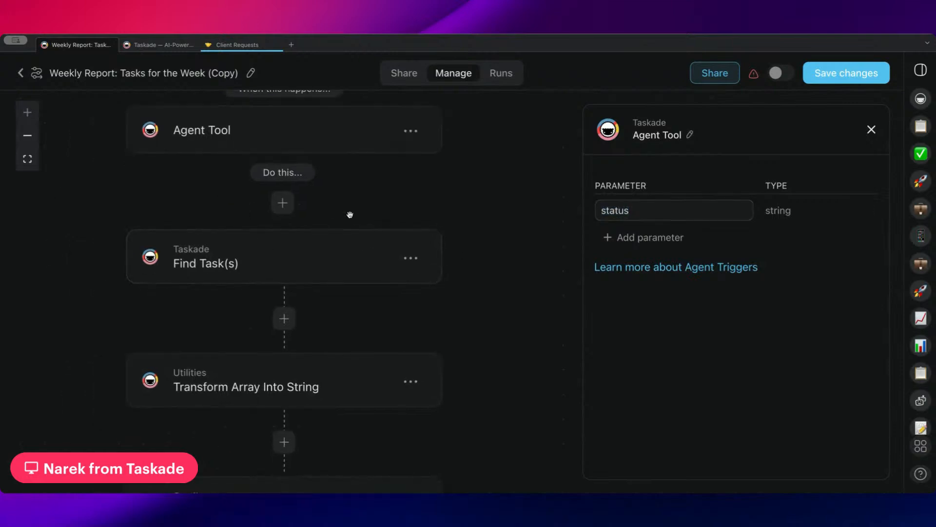
left_click_drag(349, 211, 341, 254)
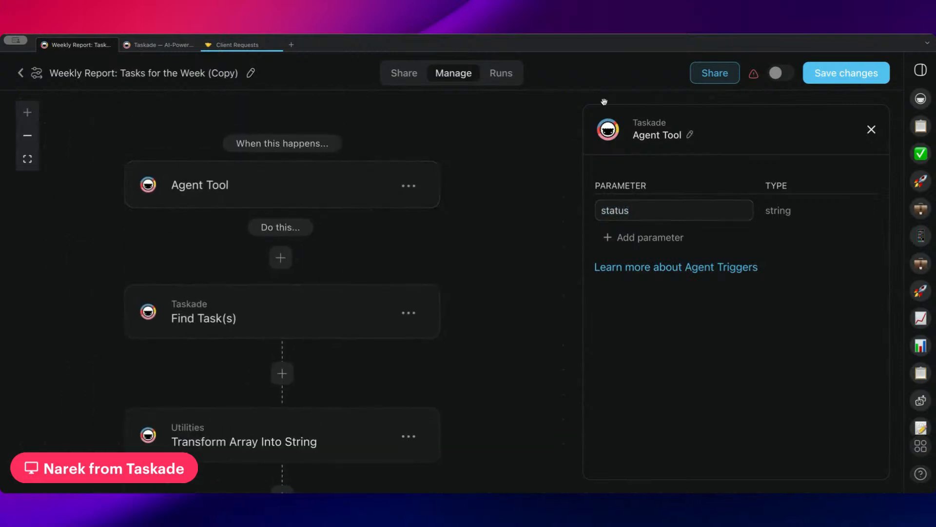
left_click_drag(484, 243, 498, 210)
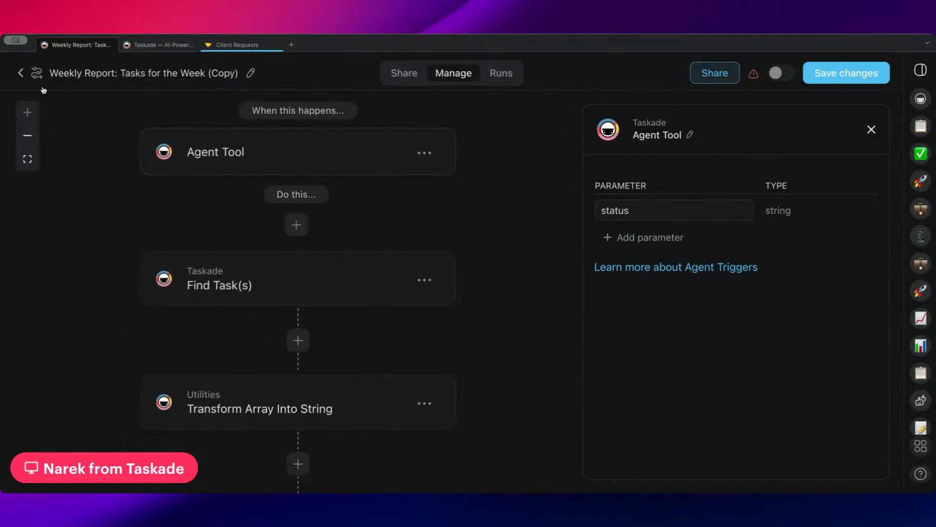
left_click(20, 72)
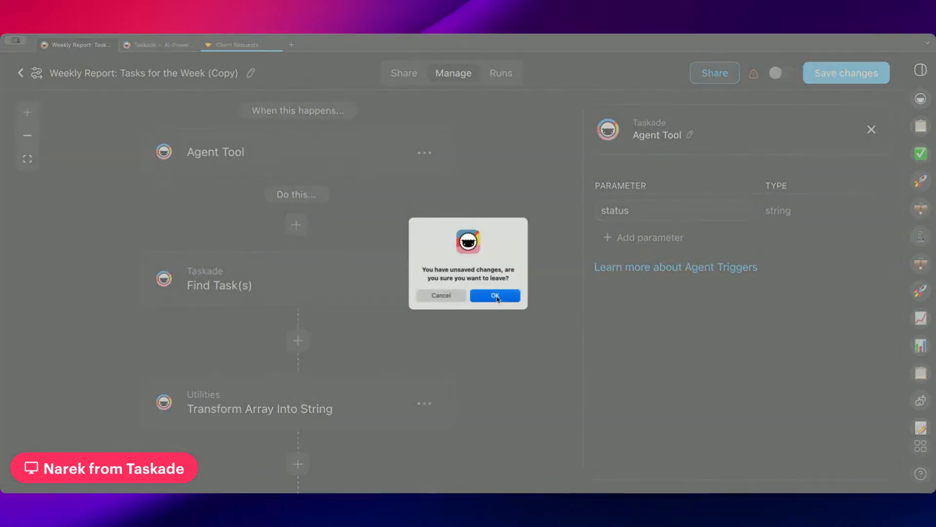
left_click(496, 296)
left_click(861, 183)
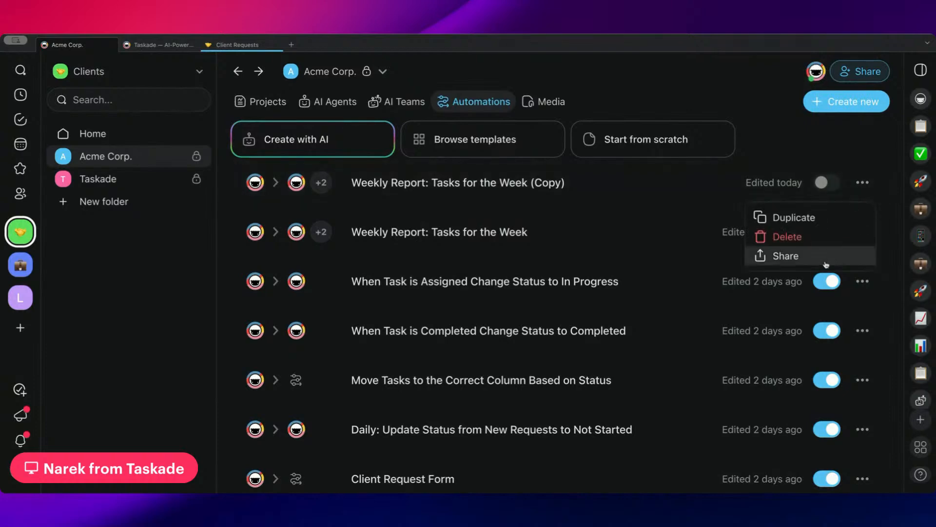
Delete Weekly Report: Tasks for the Week (Copy), then open Client Requests from the Projects tab.
left_click(814, 237)
left_click(495, 295)
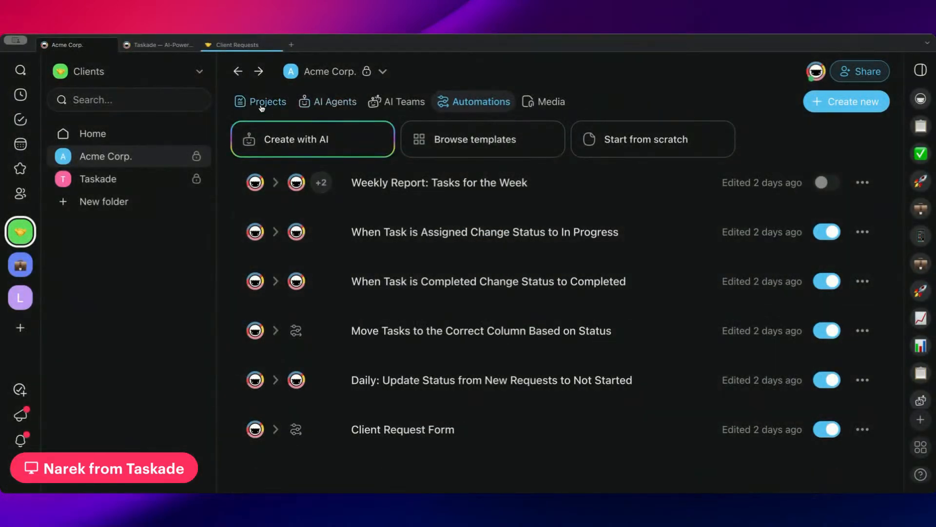
left_click(374, 73)
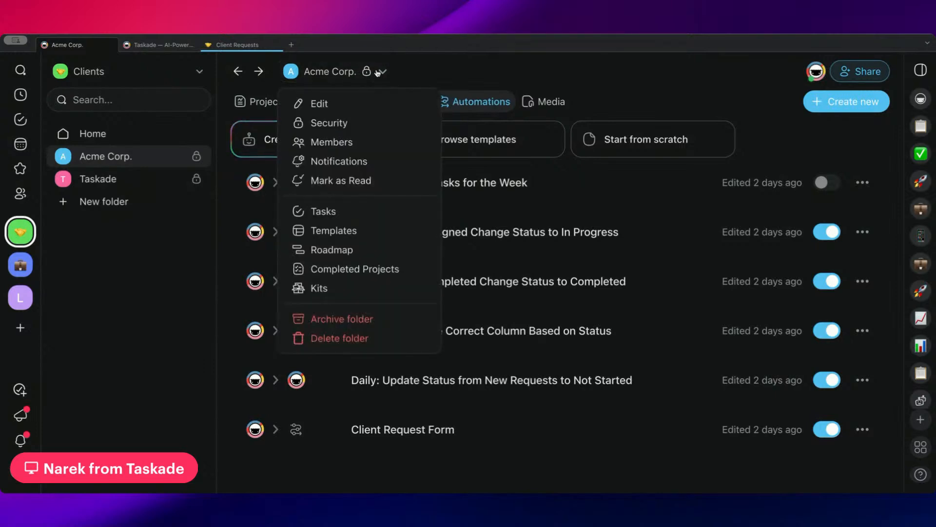
left_click(377, 72)
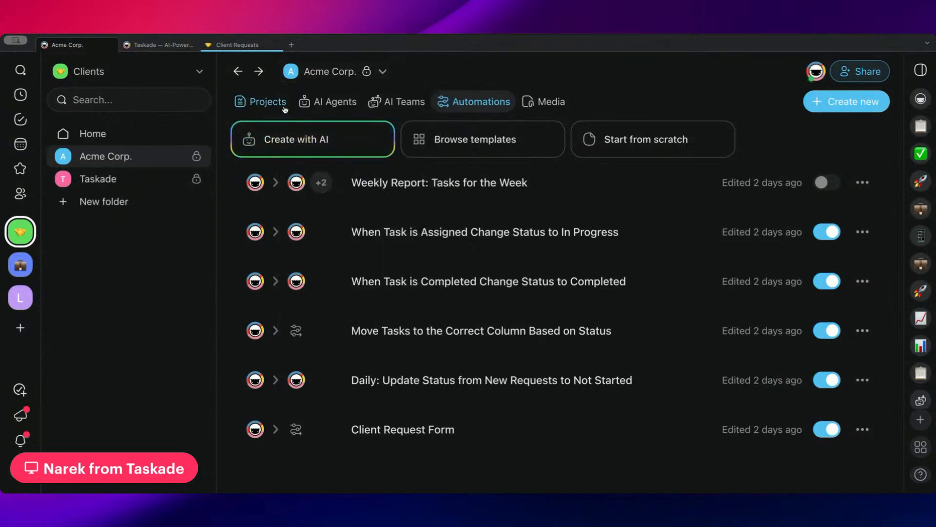
left_click(330, 104)
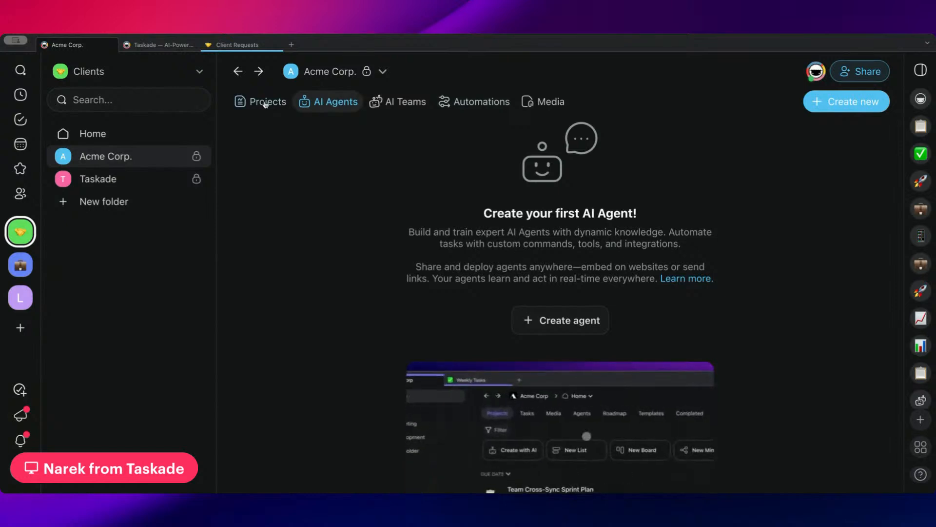
left_click(261, 102)
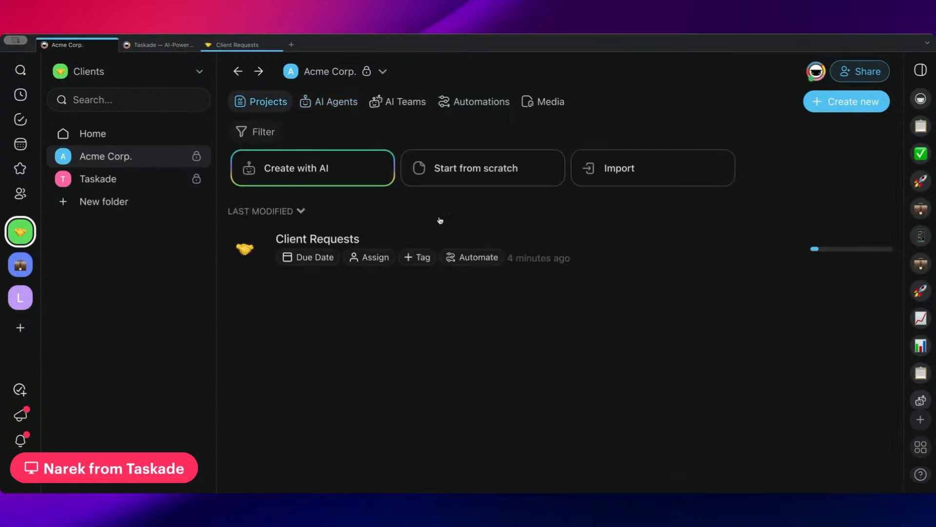
left_click(395, 237)
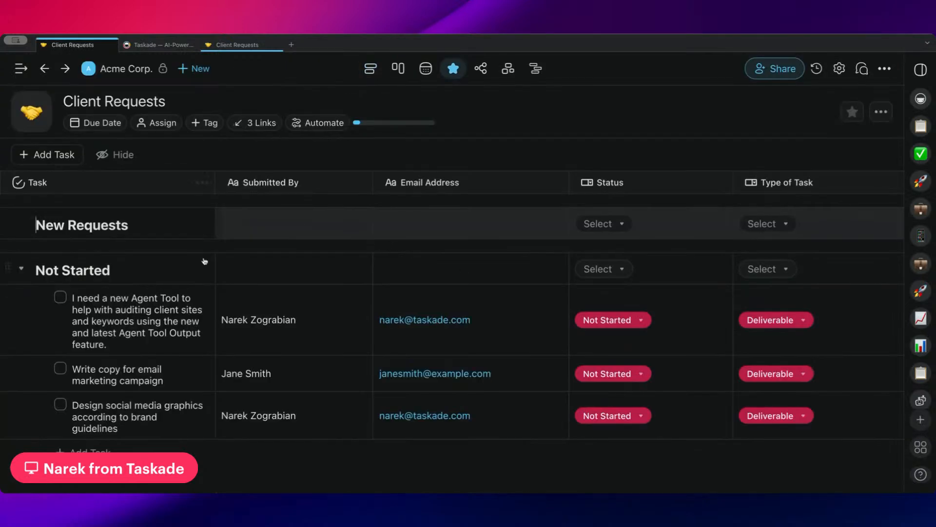
Browse the Client Requests groups and its 3 linked automations, then return to the Acme Corp. folder.
scroll(204, 259, "down", 10)
scroll(325, 371, "up", 2)
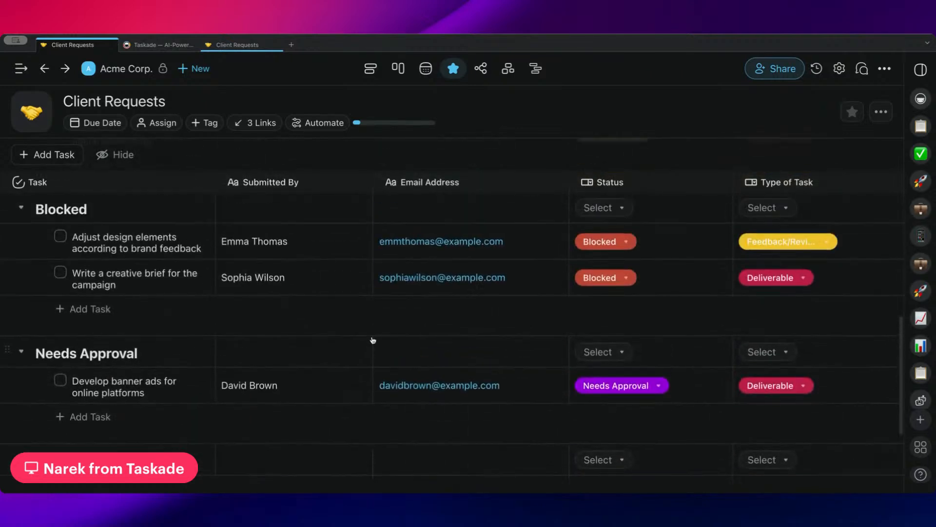
scroll(366, 337, "down", 2)
left_click(246, 127)
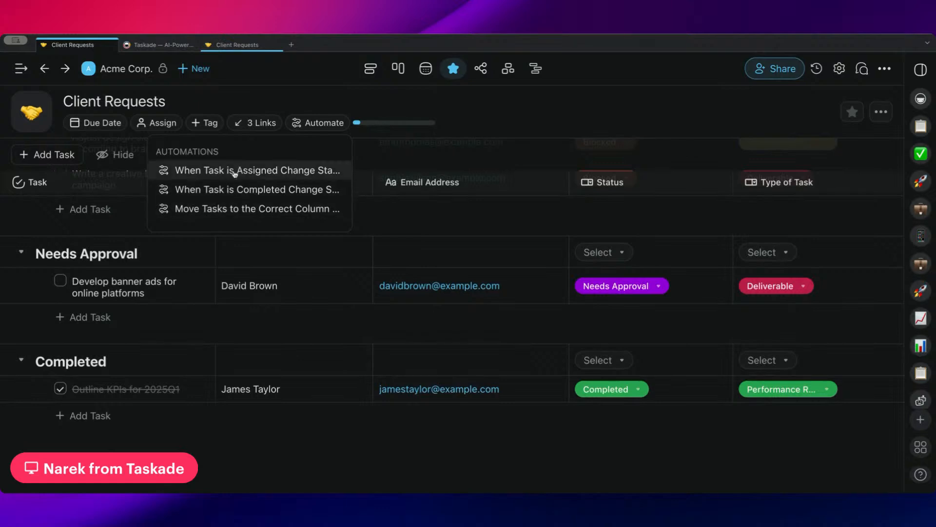
left_click(247, 128)
left_click(247, 128)
scroll(310, 318, "up", 10)
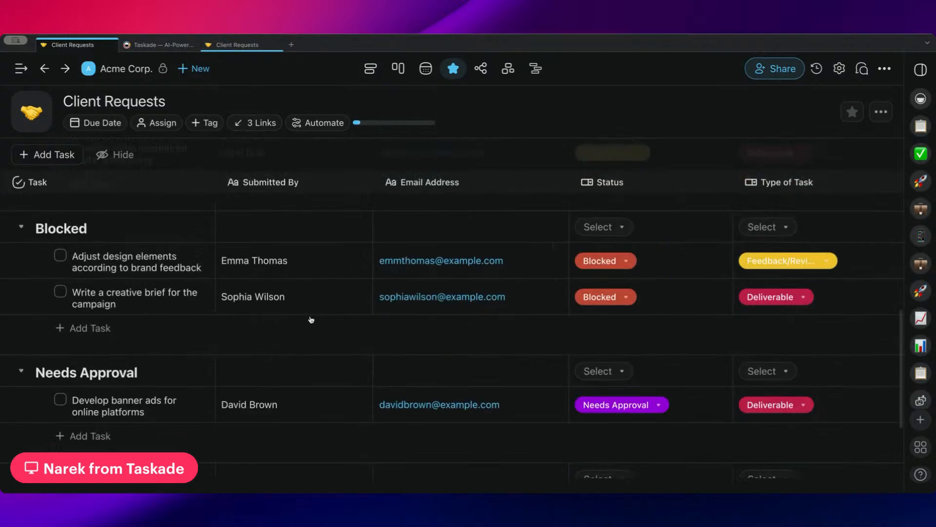
scroll(310, 316, "down", 10)
scroll(303, 292, "up", 9)
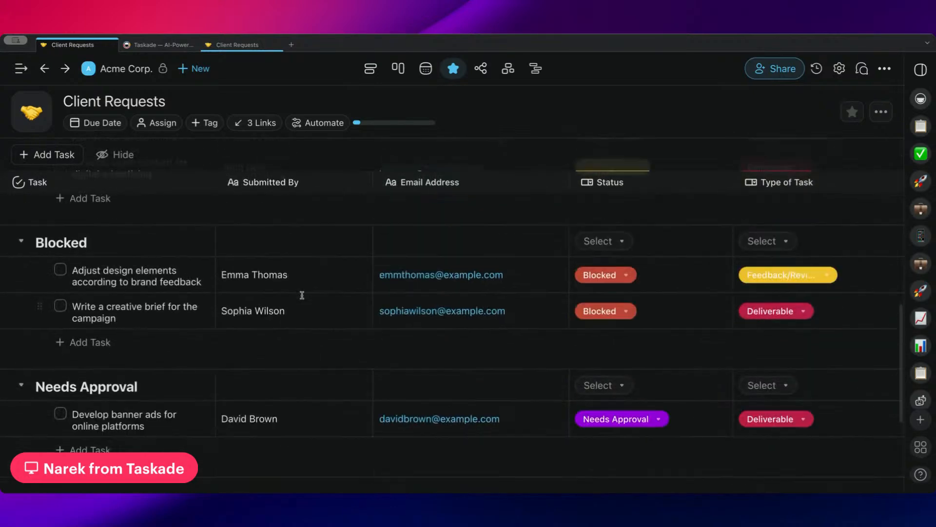
scroll(453, 189, "right", 10)
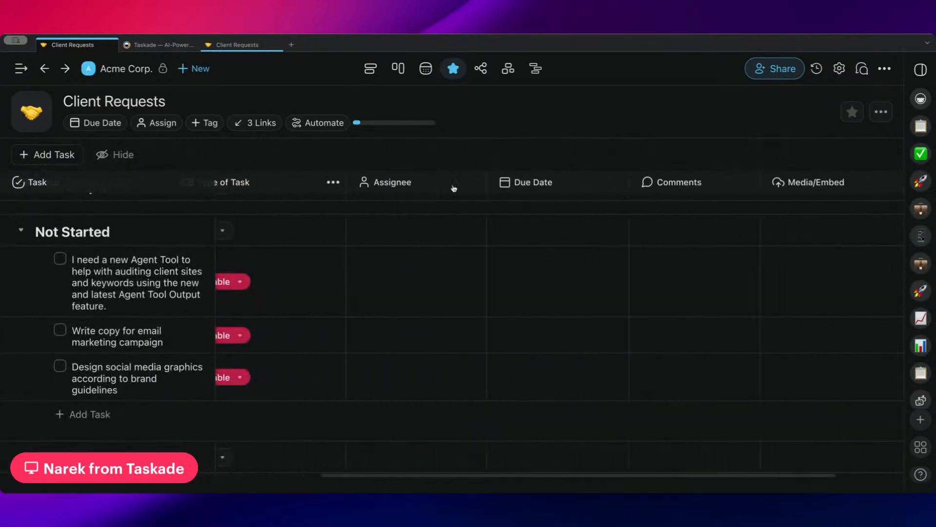
scroll(451, 188, "left", 5)
scroll(468, 189, "right", 6)
scroll(469, 188, "left", 6)
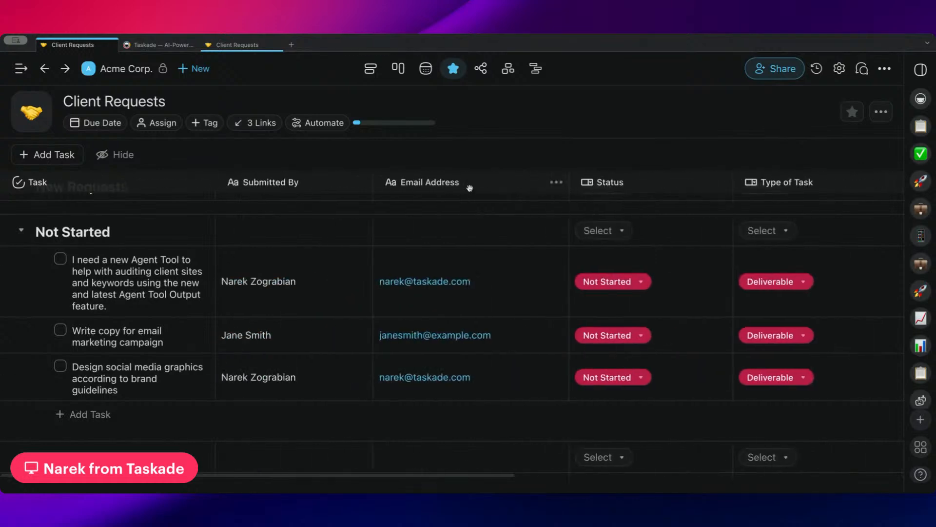
left_click(122, 68)
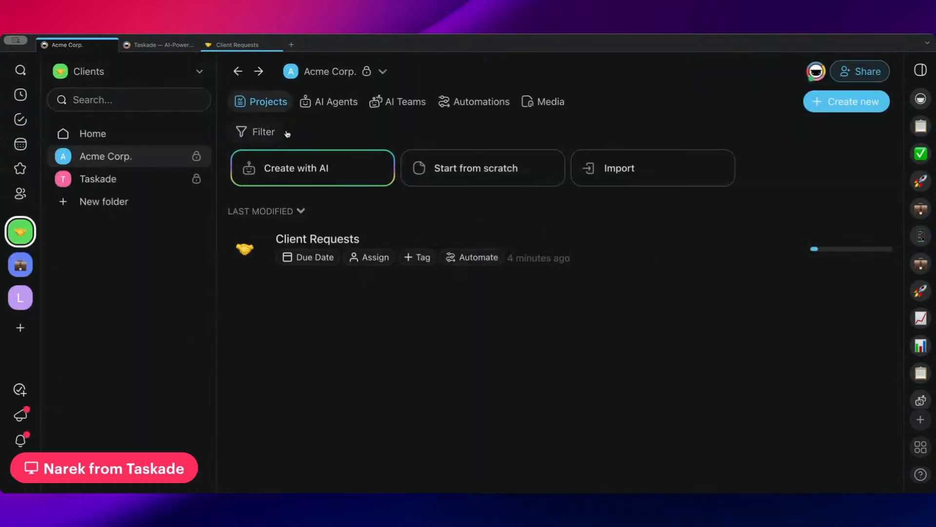
Open the Client Request Form automation and pan its flow to the Campaign Proposal and Deliverable paths.
left_click(473, 103)
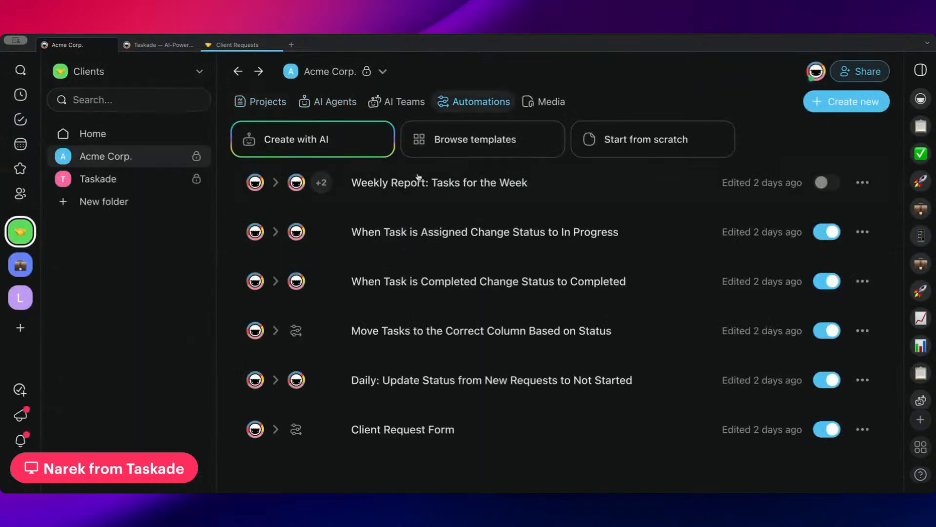
left_click(437, 429)
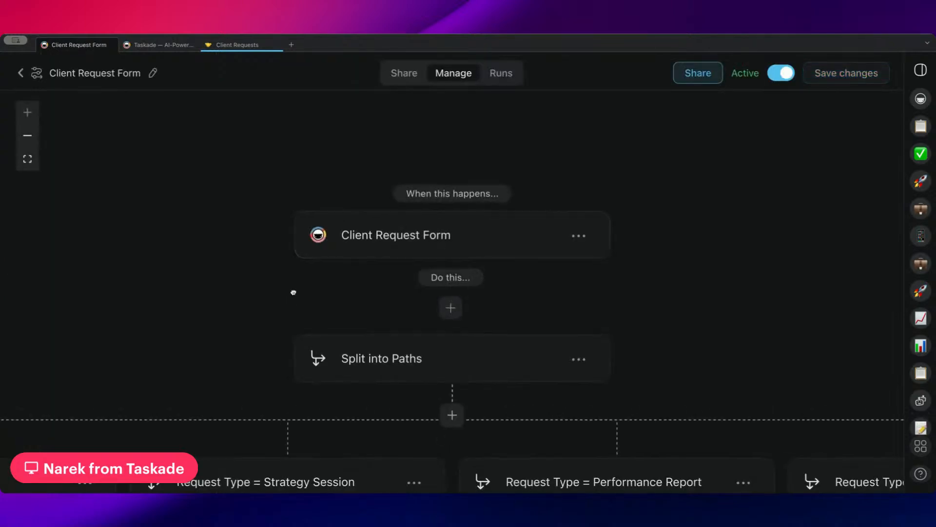
scroll(392, 181, "down", 3)
scroll(391, 181, "left", 3)
left_click_drag(392, 181, 521, 93)
left_click_drag(313, 231, 581, 216)
Review the Campaign Proposal branch's condition settings, then go back to the automations list.
left_click(270, 216)
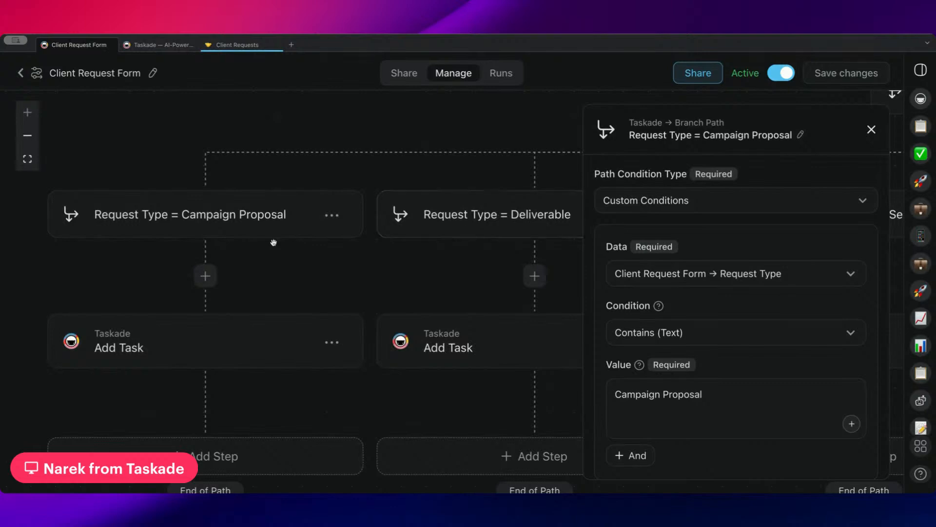
scroll(386, 247, "right", 6)
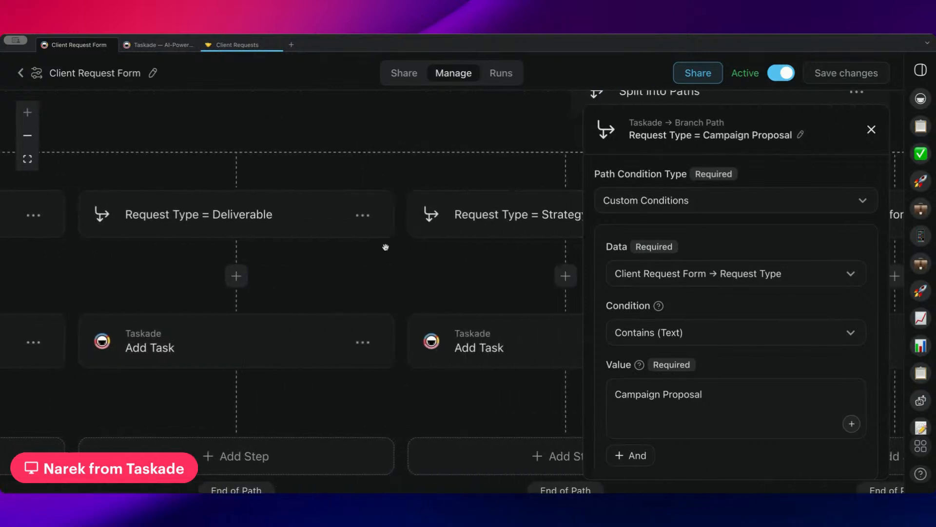
scroll(682, 312, "down", 2)
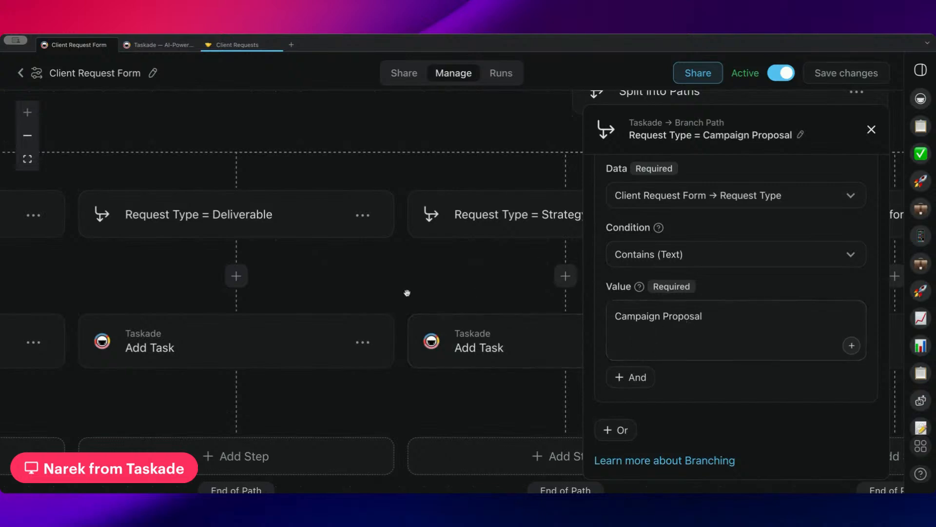
scroll(407, 293, "right", 7)
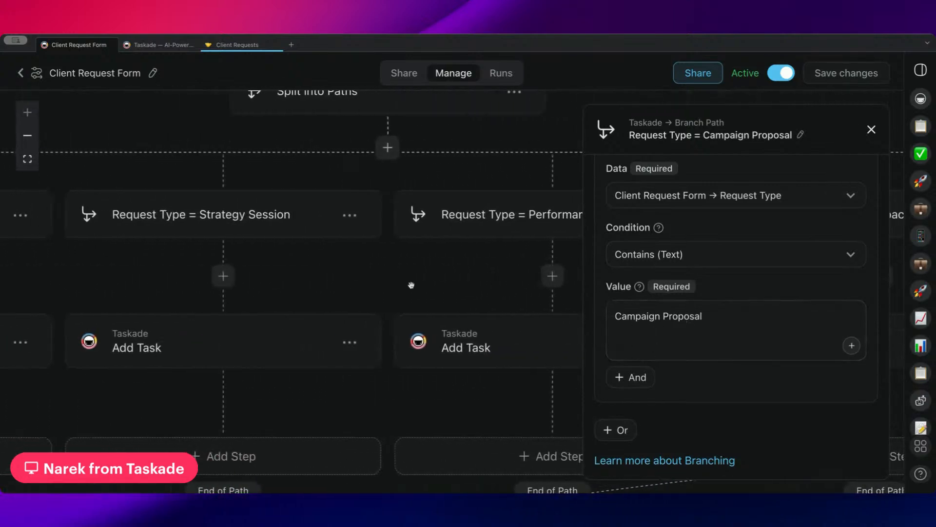
scroll(411, 285, "left", 10)
scroll(397, 345, "down", 2)
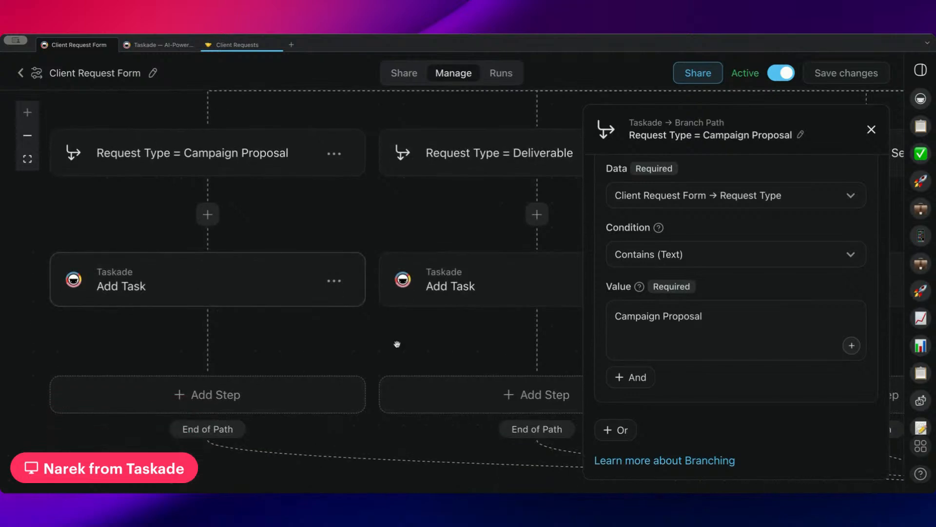
left_click(20, 73)
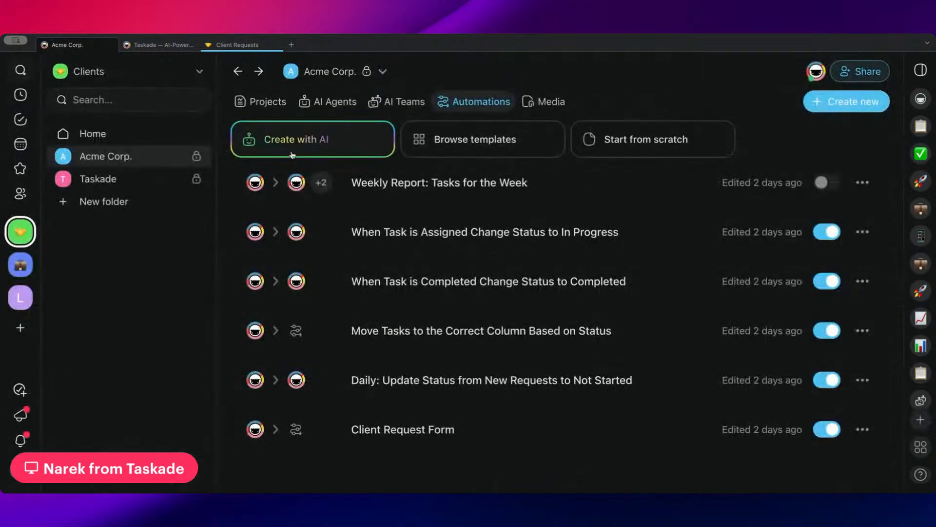
left_click(444, 331)
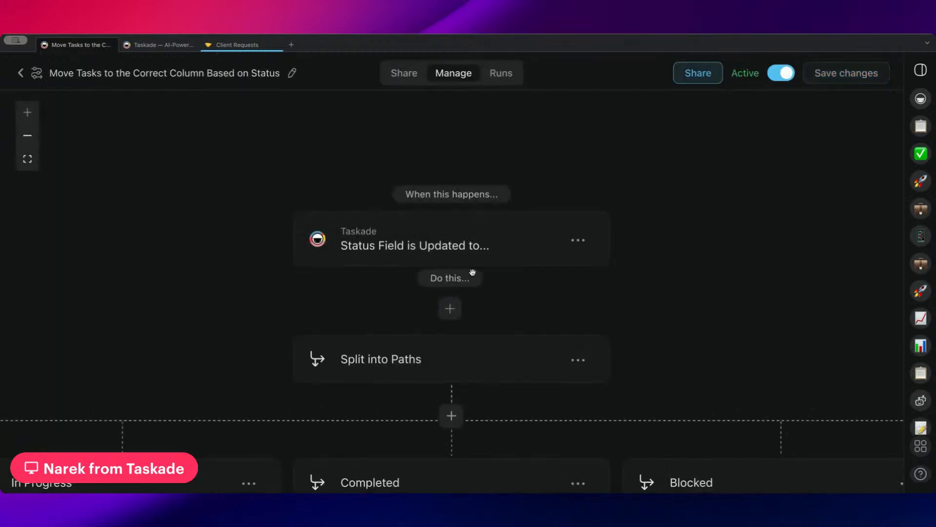
scroll(507, 293, "down", 1)
left_click_drag(333, 258, 608, 141)
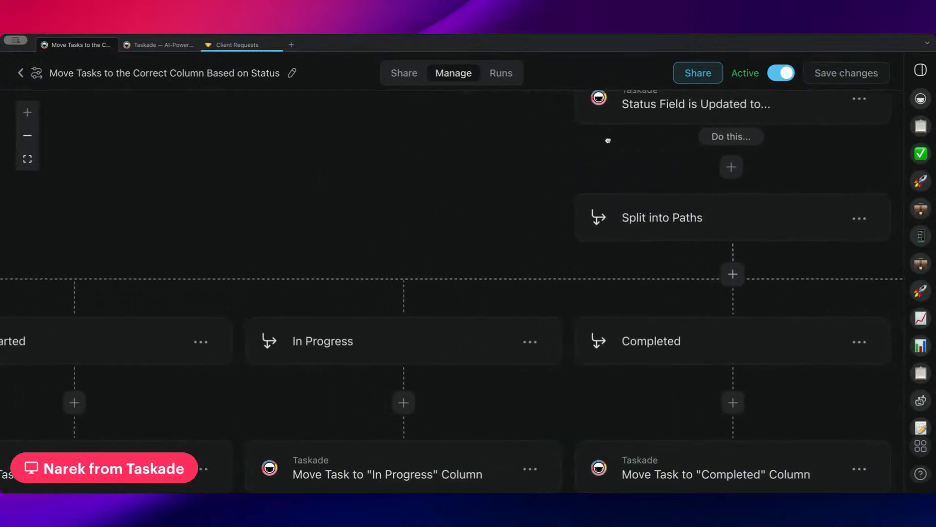
left_click_drag(353, 226, 610, 134)
scroll(312, 255, "left", 5)
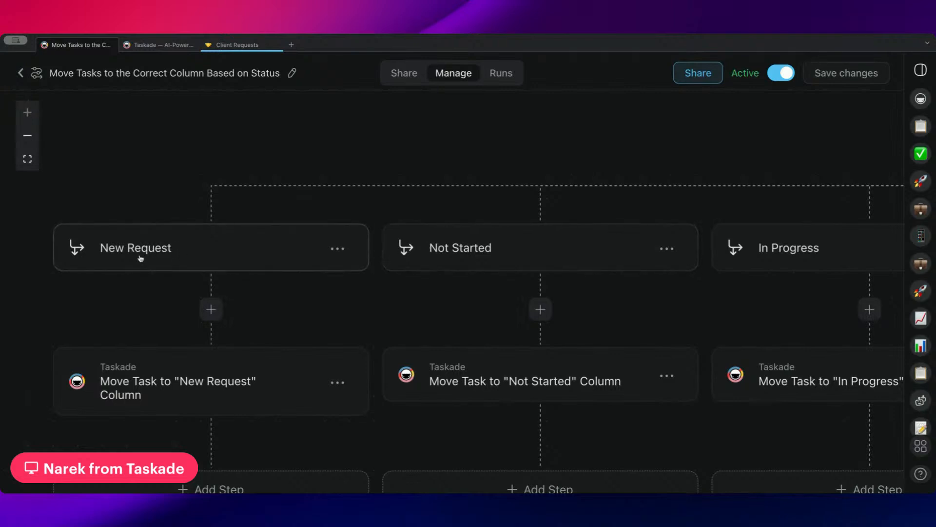
scroll(141, 259, "down", 2)
left_click(166, 337)
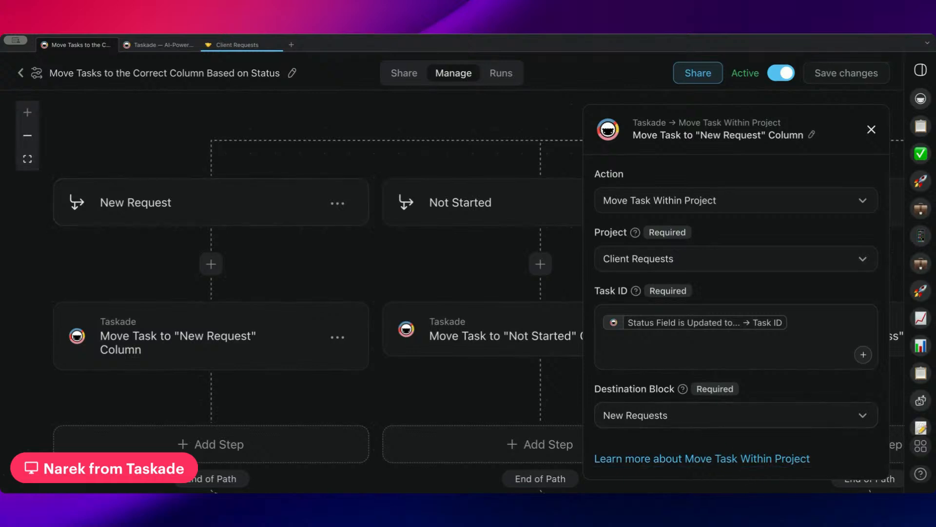
left_click(20, 73)
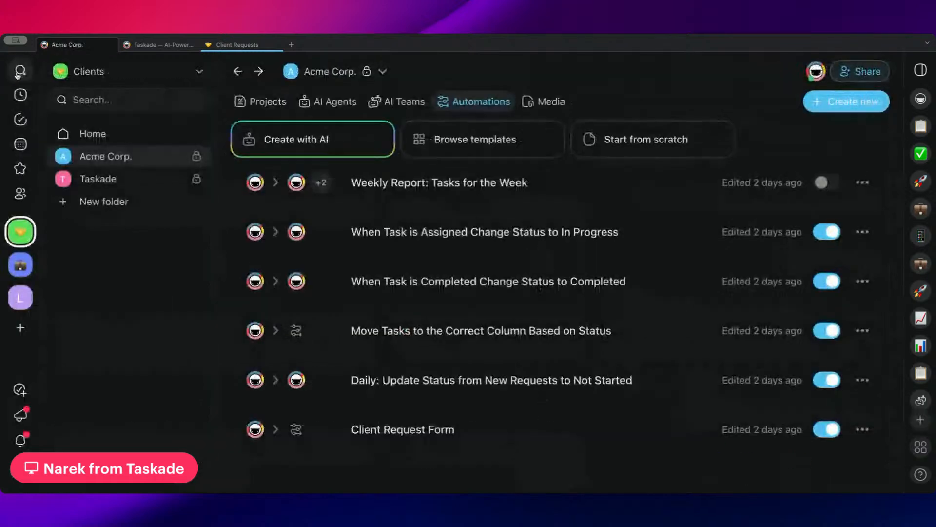
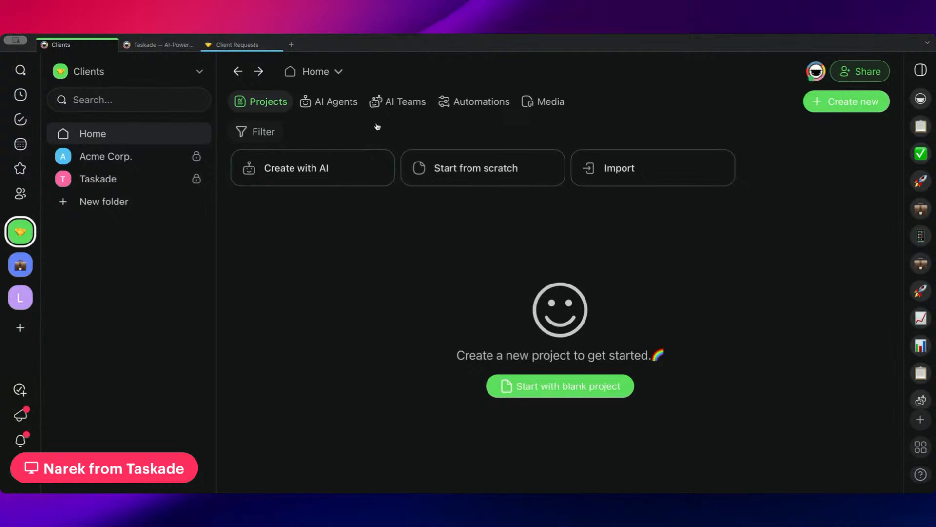
Start a new automation from scratch triggered by an Agent Tool.
left_click(481, 101)
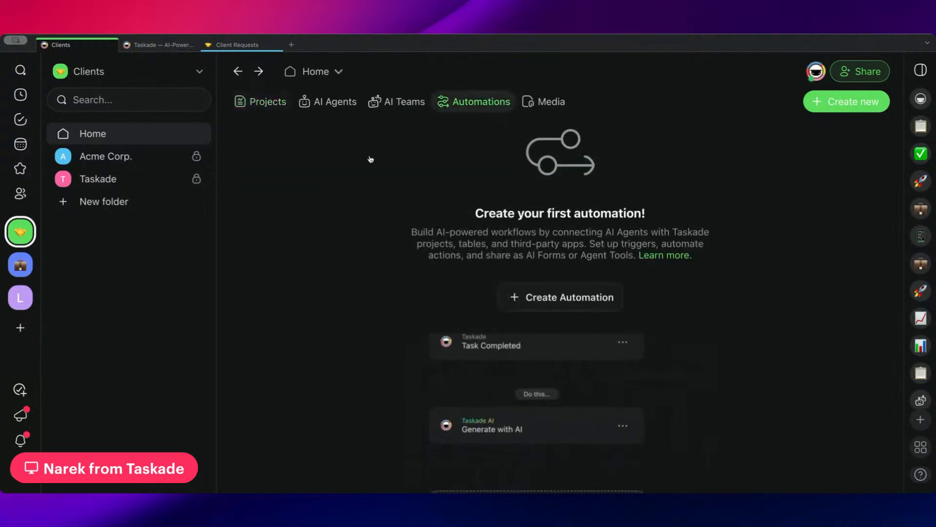
left_click(551, 296)
left_click(582, 219)
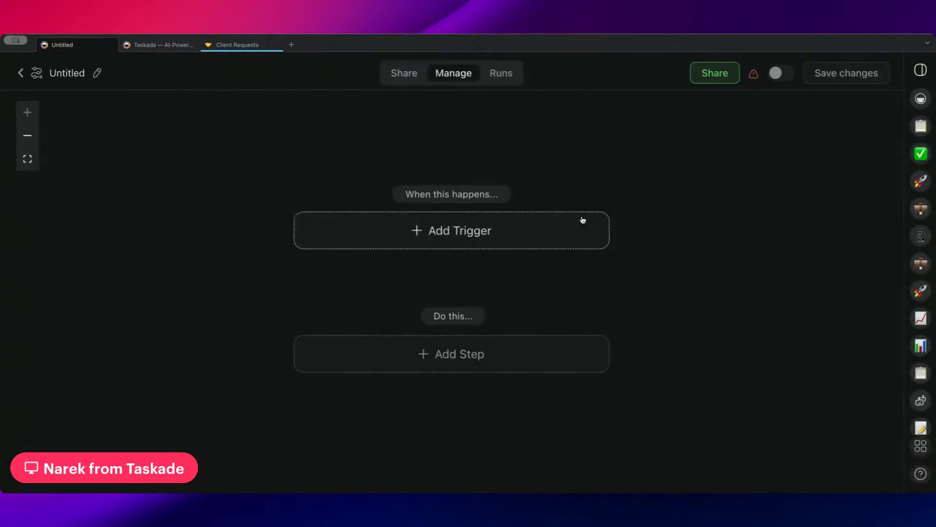
left_click(431, 241)
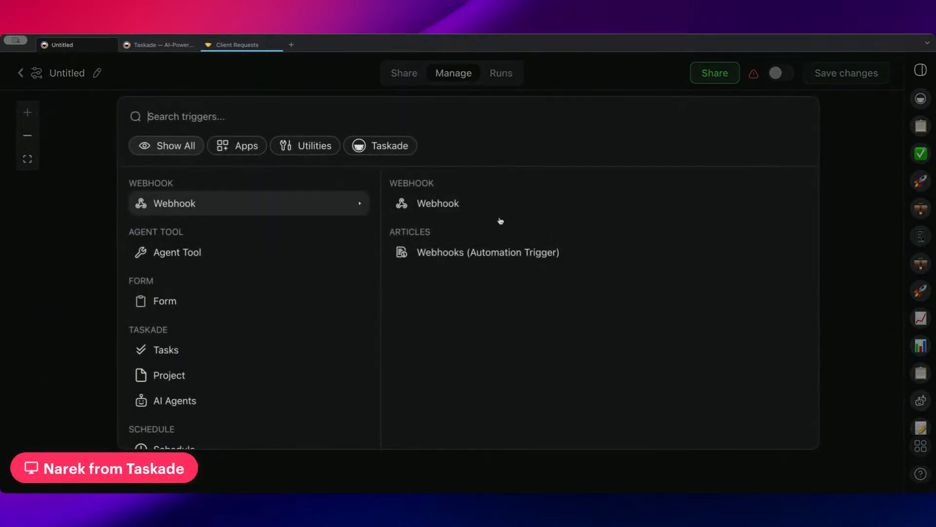
left_click(478, 201)
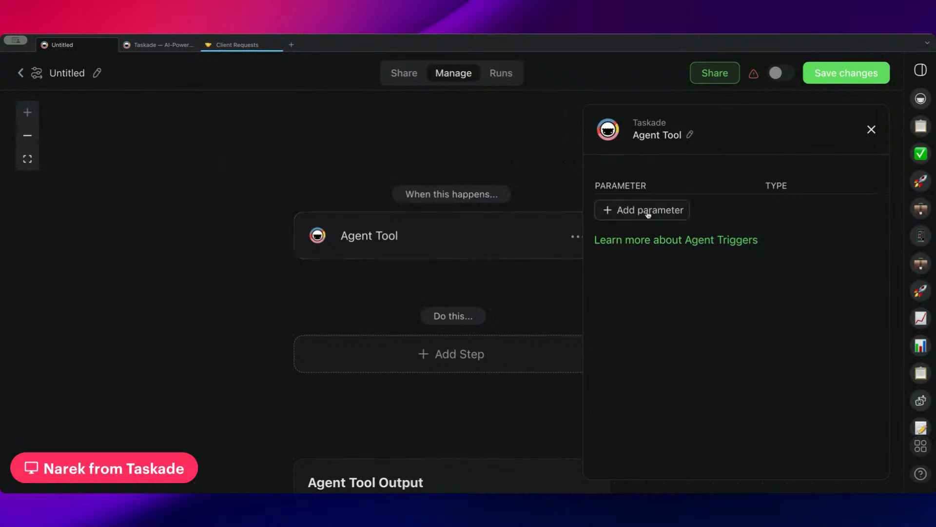
Add a partNumber input parameter to the Agent Tool trigger.
left_click(648, 213)
type("partNUmber")
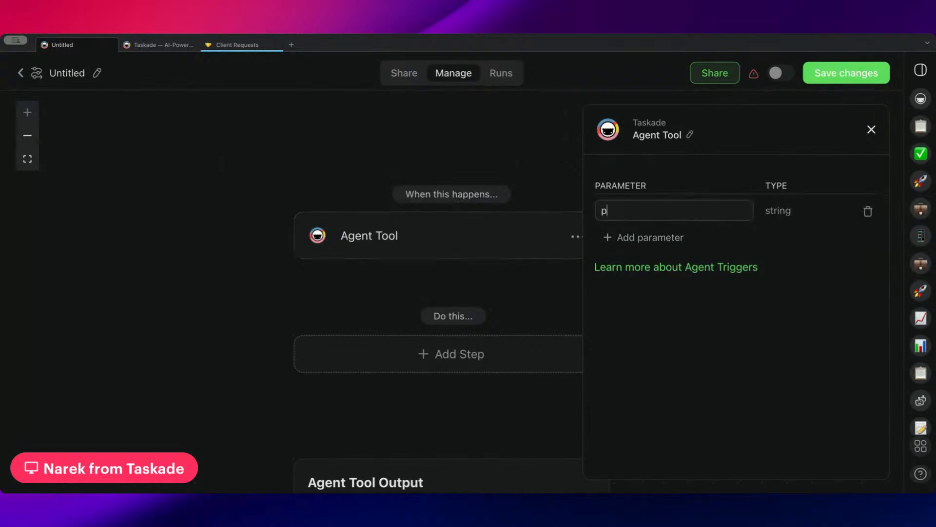
key("BackSpace")
key("BackSpace")
key("BackSpace")
key("BackSpace")
key("BackSpace")
type("umber")
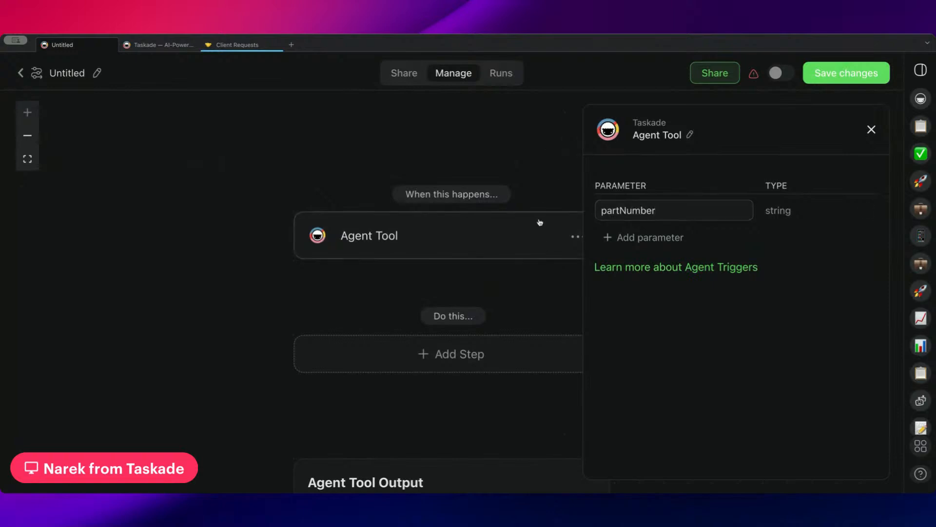
Add a Scrape Webpage action step after the trigger, after checking its help article.
left_click(424, 351)
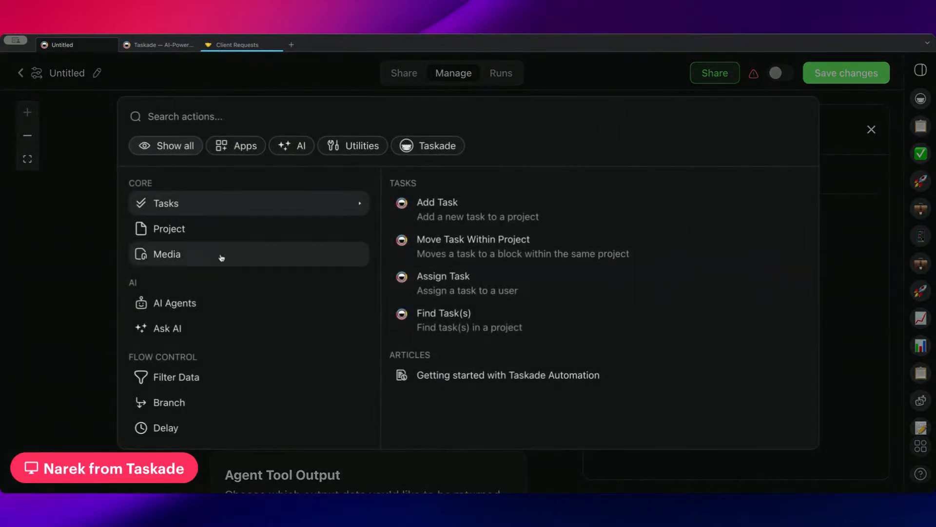
scroll(273, 302, "down", 5)
mouse_move(336, 258)
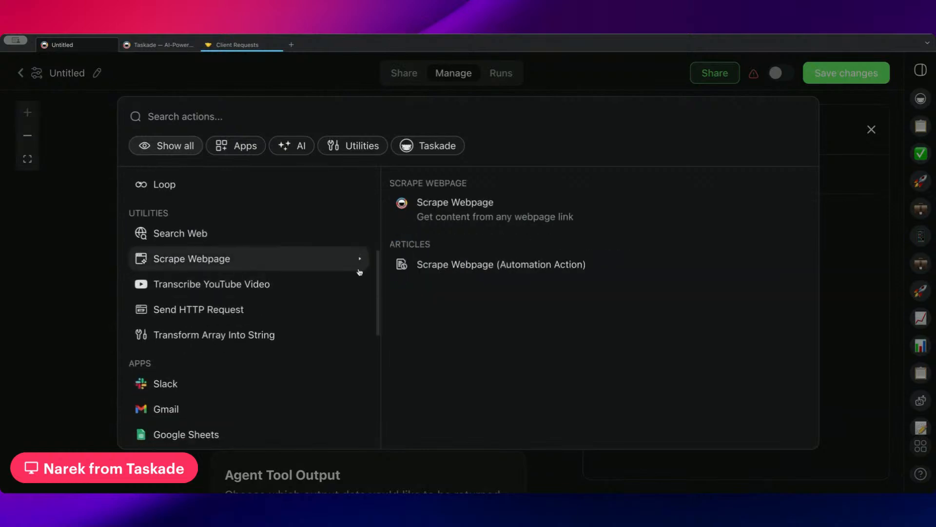
left_click(524, 267)
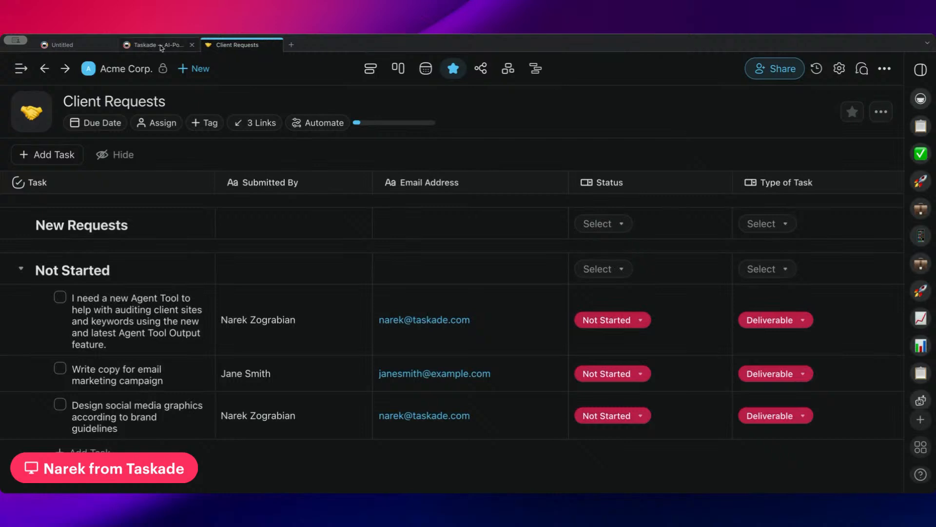
left_click(83, 49)
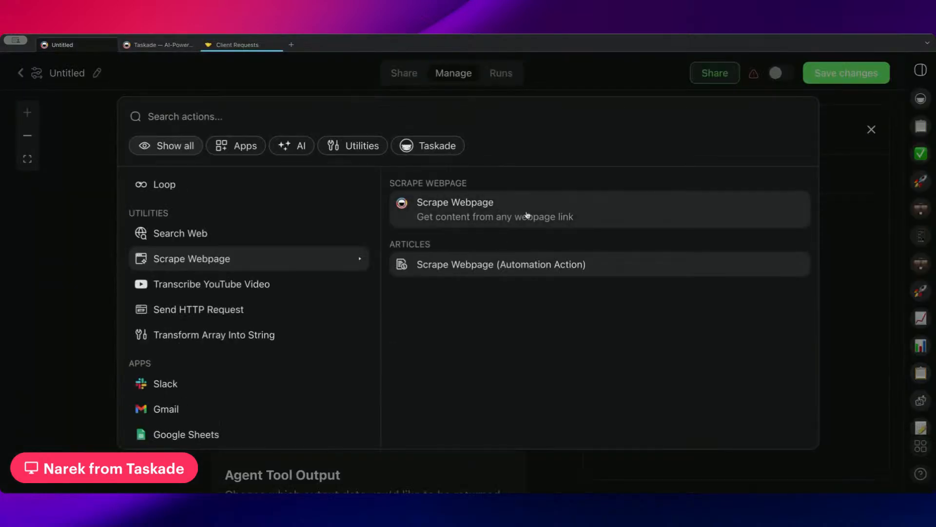
left_click(525, 213)
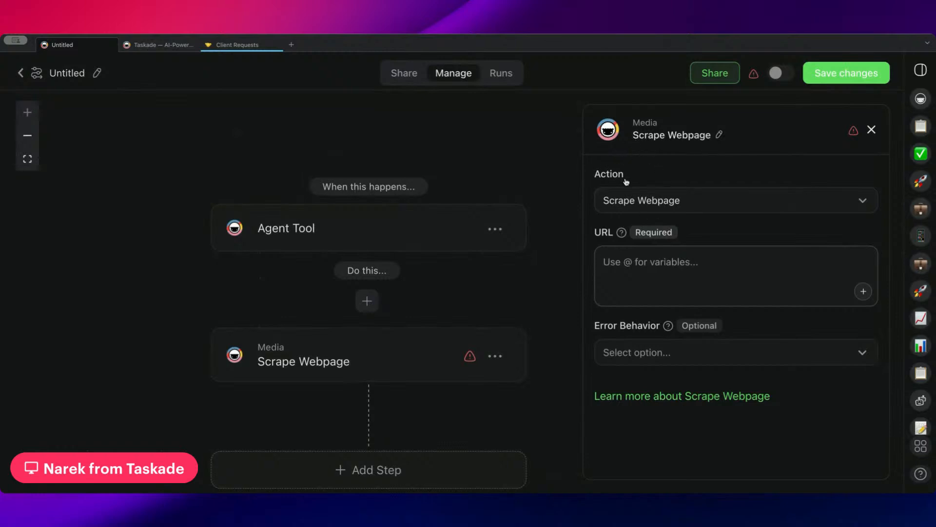
Enter taskade.com/?partNumber= in the Scrape Webpage URL and remove the stray @.
type("@")
left_click(606, 264)
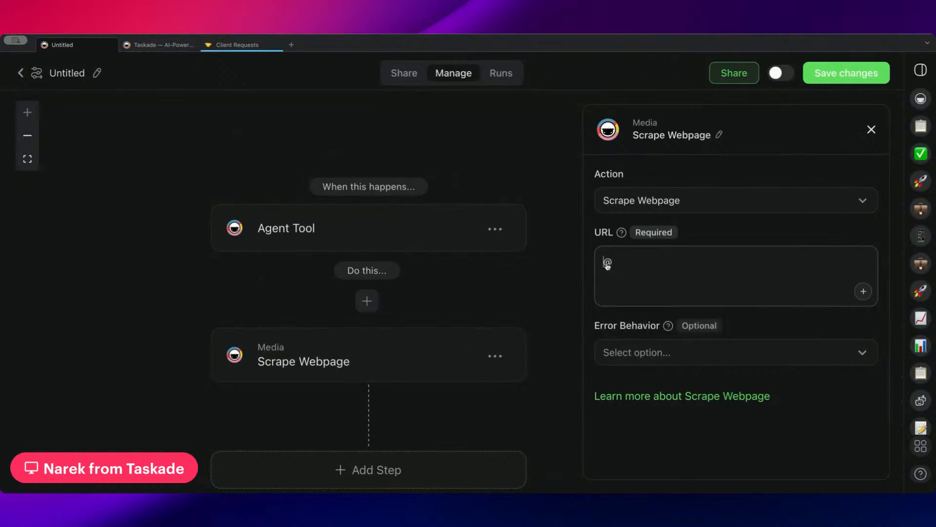
type("taskdae.")
key("BackSpace")
key("BackSpace")
key("BackSpace")
key("BackSpace")
type("ade.com/")
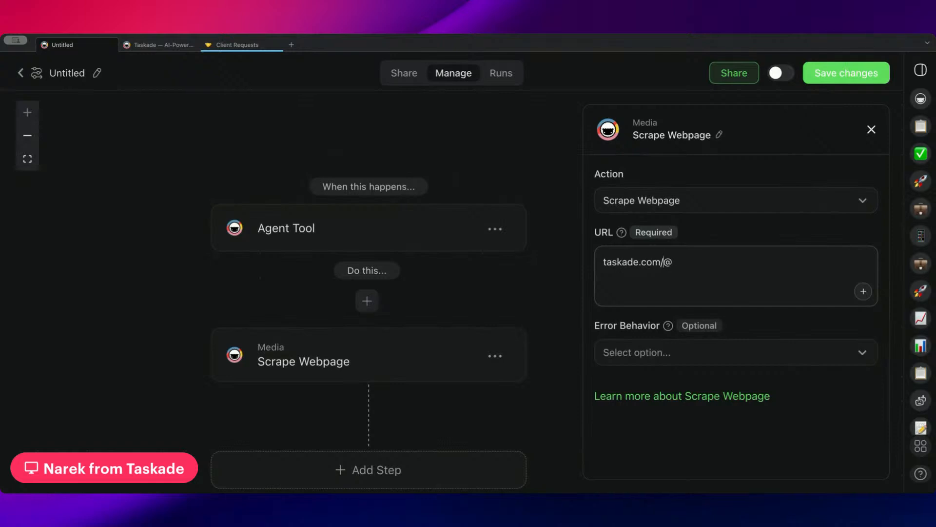
type("?partNumber=")
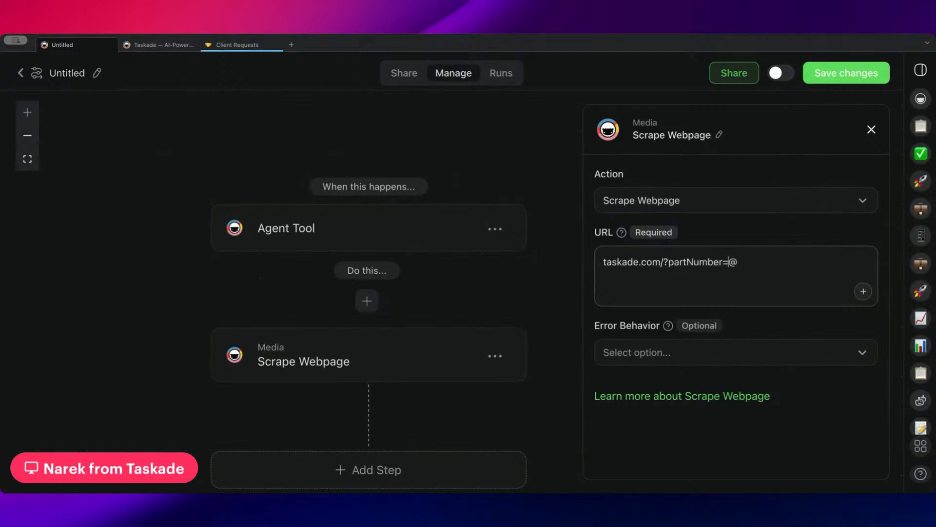
key("shift+Right")
key("Right")
key("BackSpace")
left_click(859, 292)
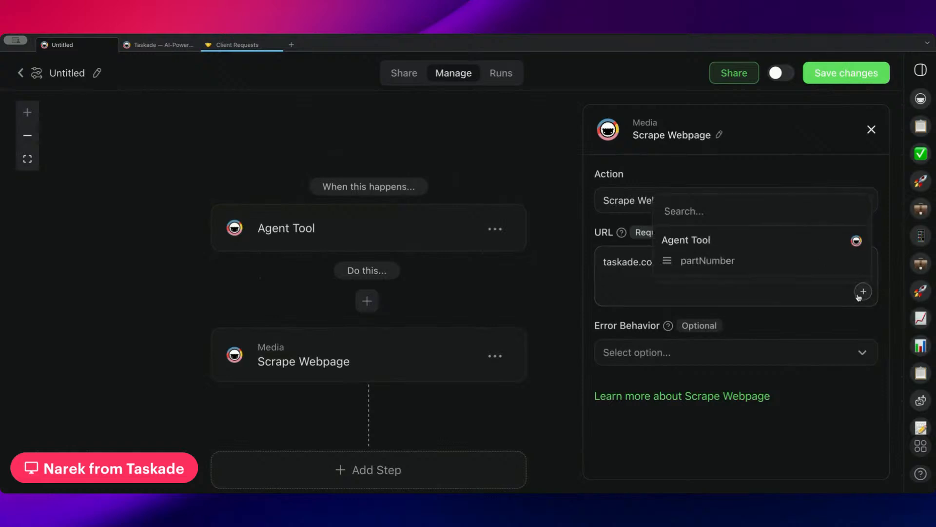
left_click(707, 259)
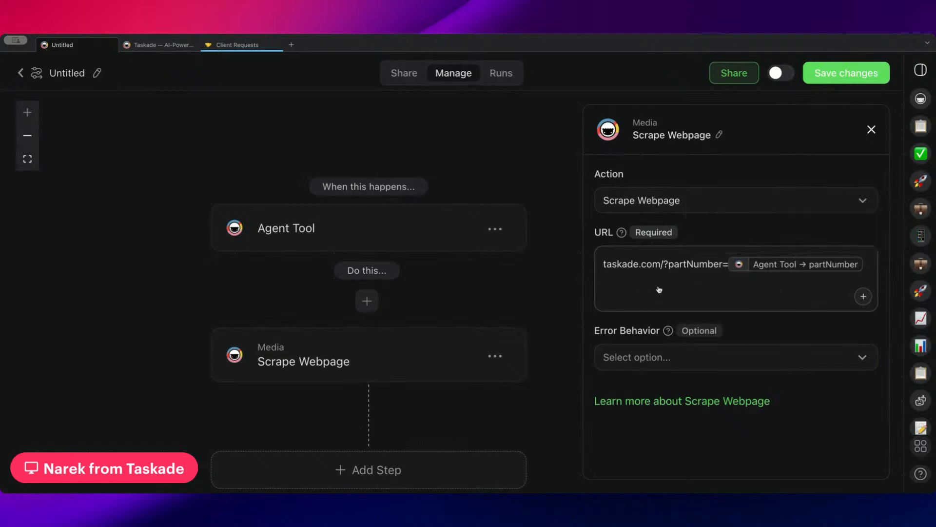
type("https://")
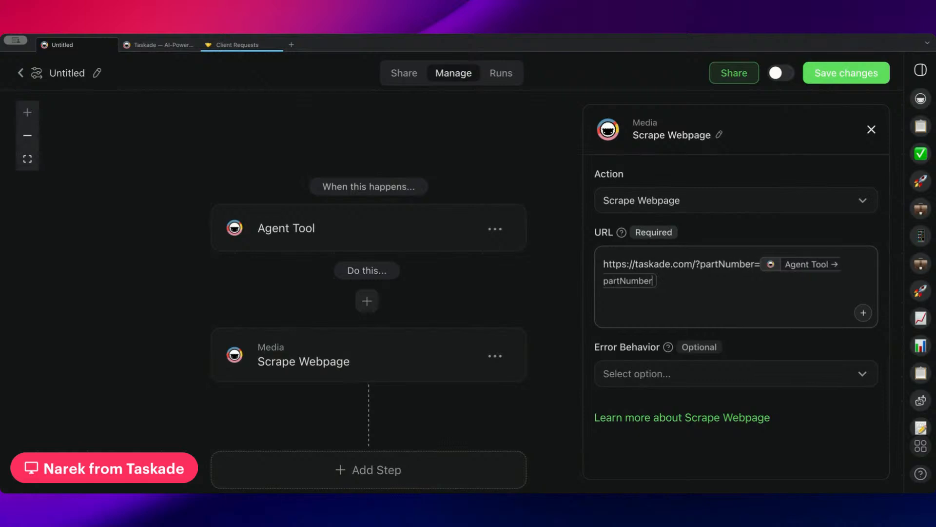
left_click(685, 375)
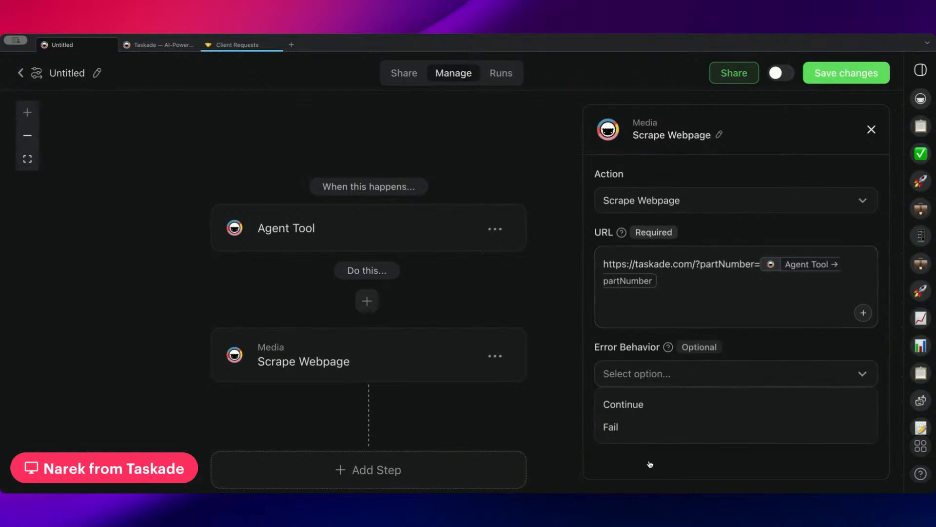
left_click(698, 310)
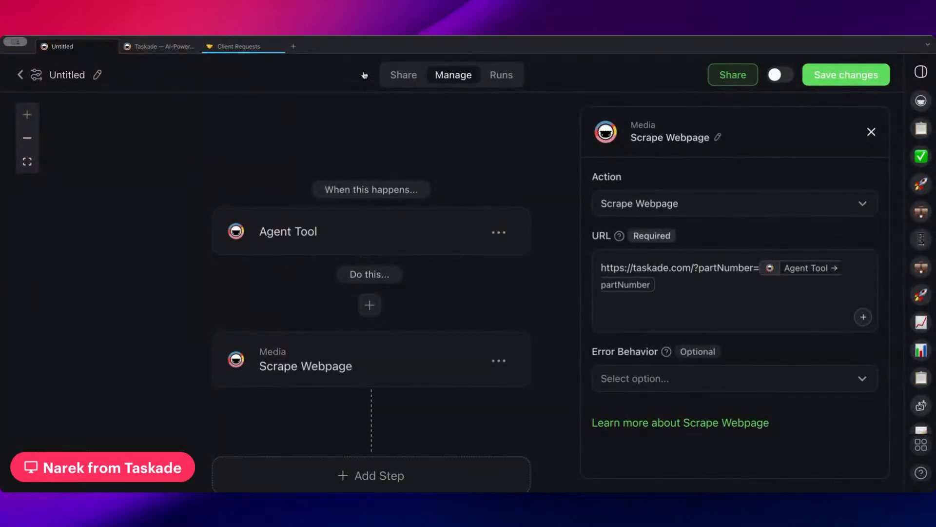
Review the trigger's parameters and the Scrape Webpage URL containing partNumber.
left_click(445, 232)
scroll(458, 291, "down", 2)
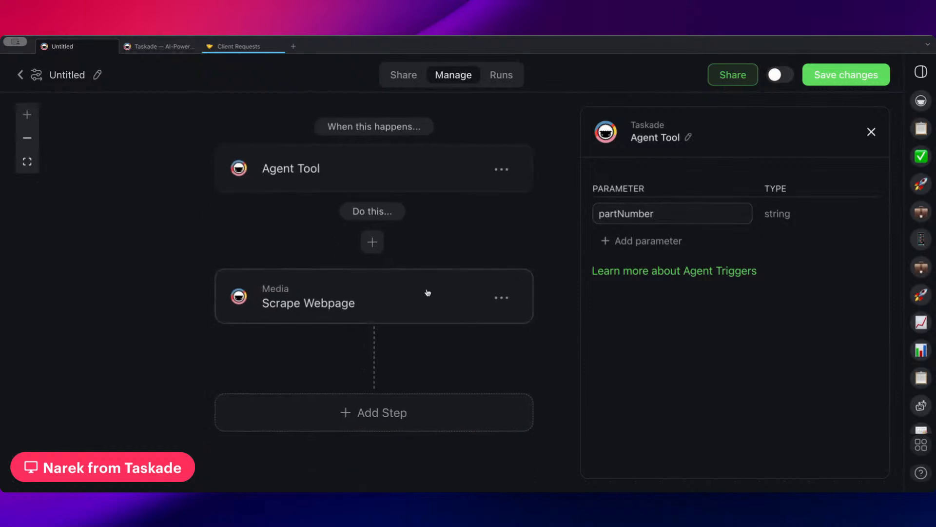
left_click(428, 293)
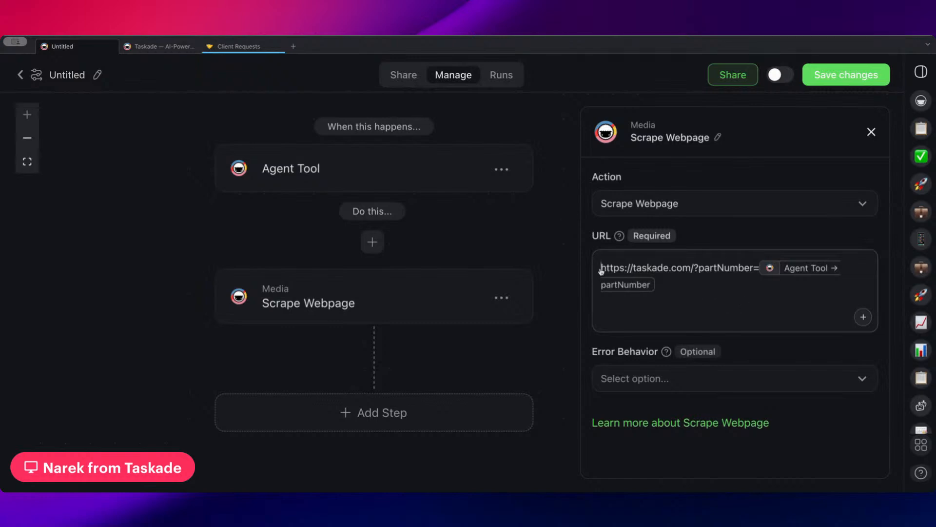
left_click_drag(601, 267, 752, 276)
left_click(756, 276)
left_click_drag(696, 270, 756, 273)
left_click(704, 311)
scroll(439, 325, "down", 2)
scroll(467, 299, "down", 1)
Browse the action list below Scrape Webpage without adding a step.
left_click(385, 332)
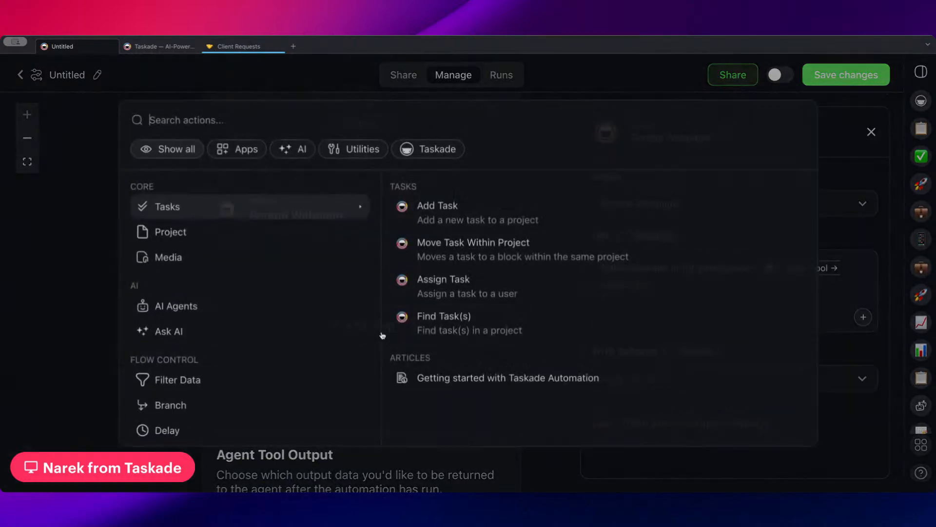
left_click(577, 80)
scroll(358, 373, "down", 2)
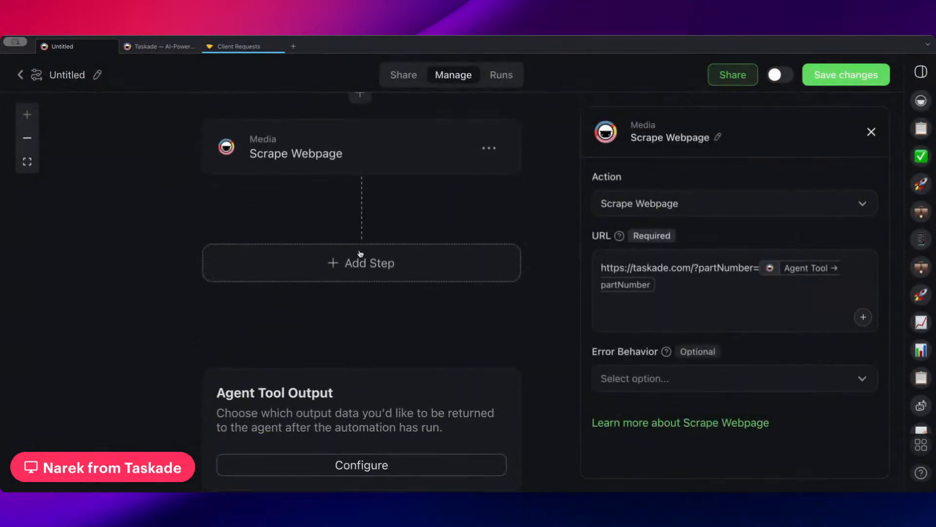
left_click(366, 274)
scroll(296, 313, "down", 4)
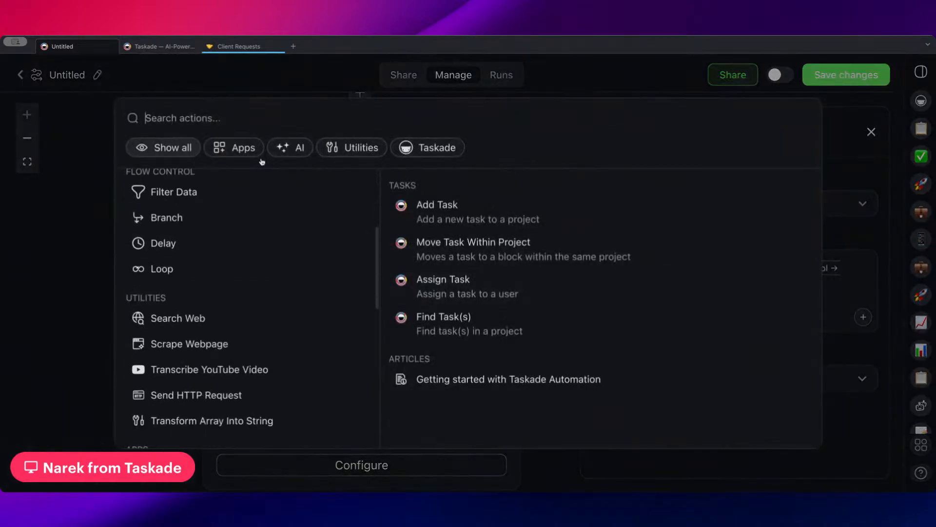
left_click(293, 341)
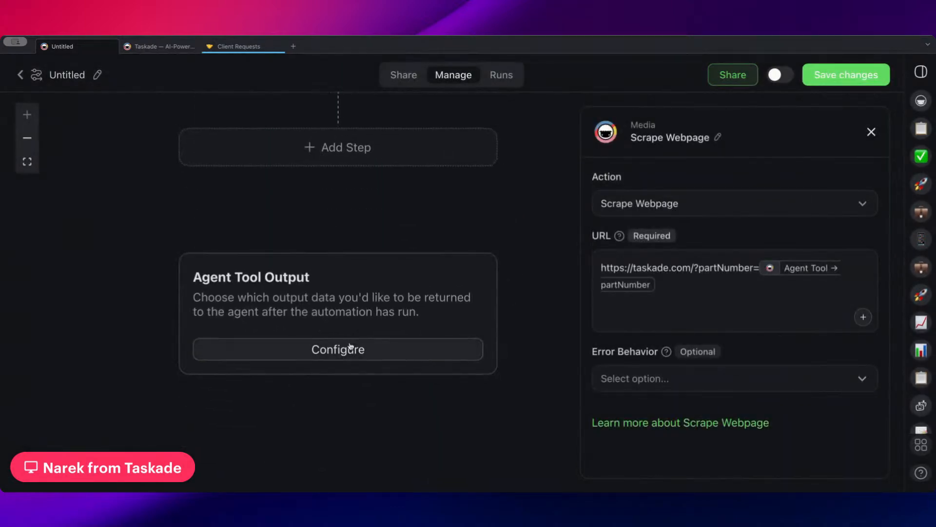
left_click(344, 347)
left_click(658, 211)
left_click(680, 302)
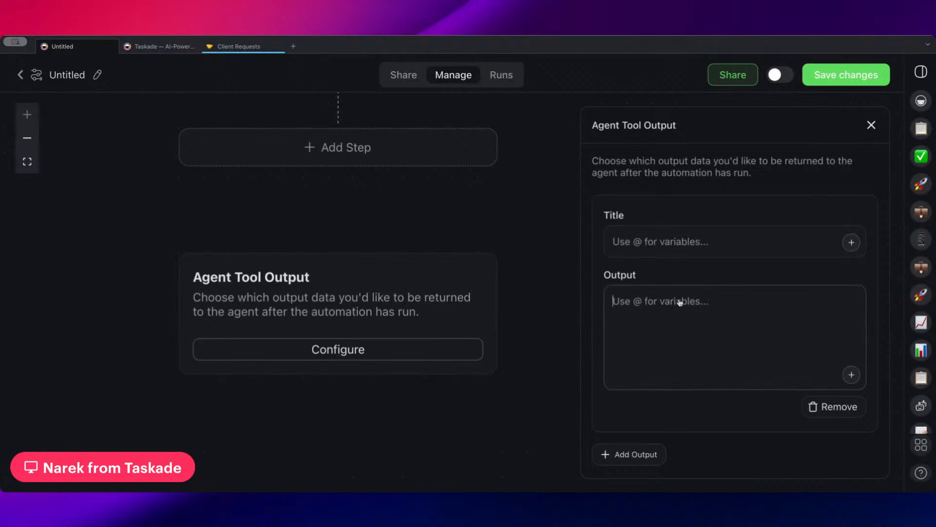
type("@")
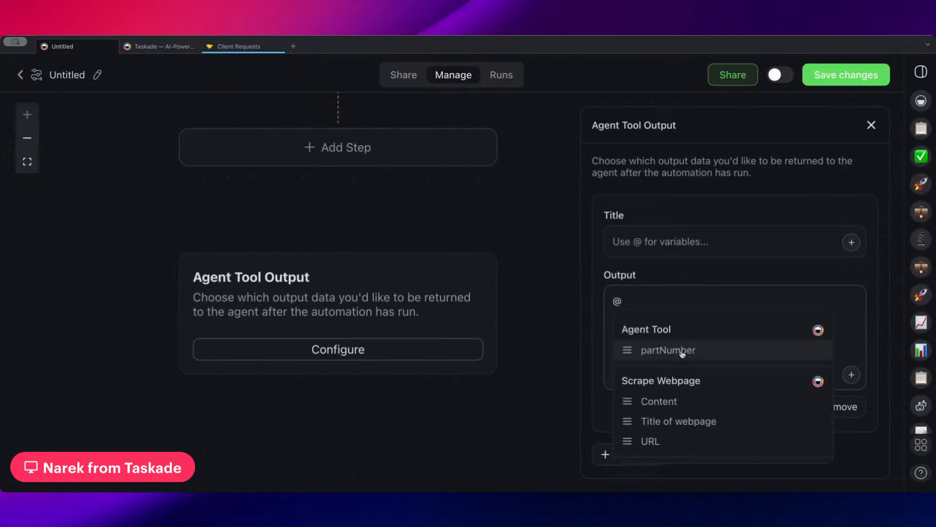
left_click(672, 402)
left_click(676, 246)
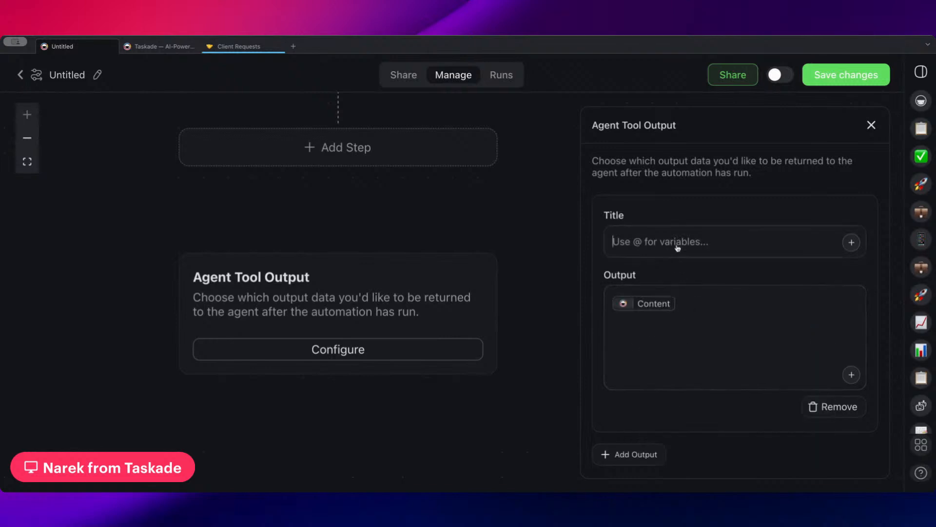
type("@")
left_click(688, 291)
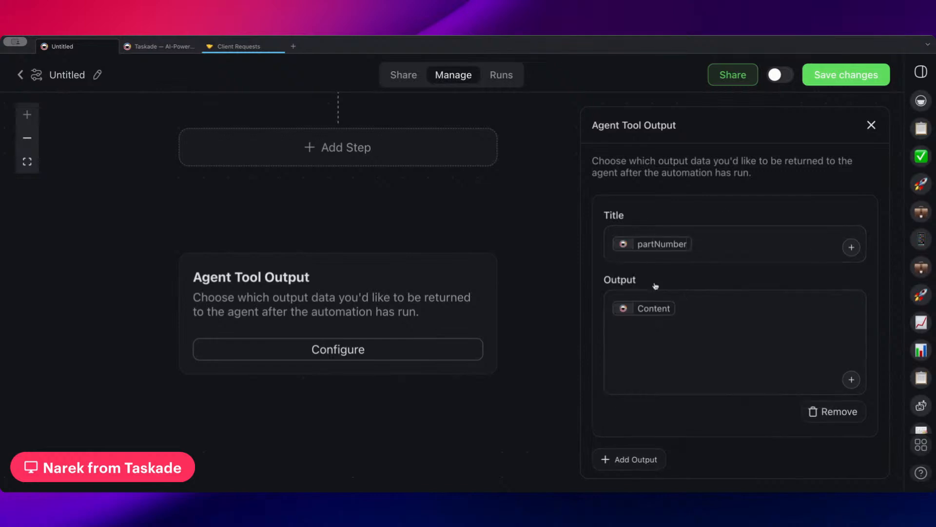
left_click(863, 77)
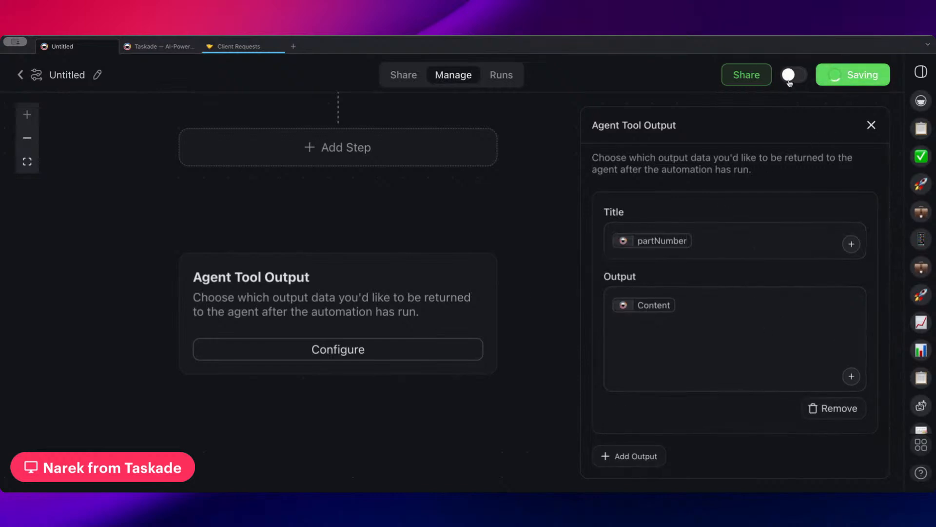
scroll(400, 134, "up", 5)
Reopen the Scrape Webpage step and inspect the base address in its partNumber URL.
scroll(390, 312, "down", 2)
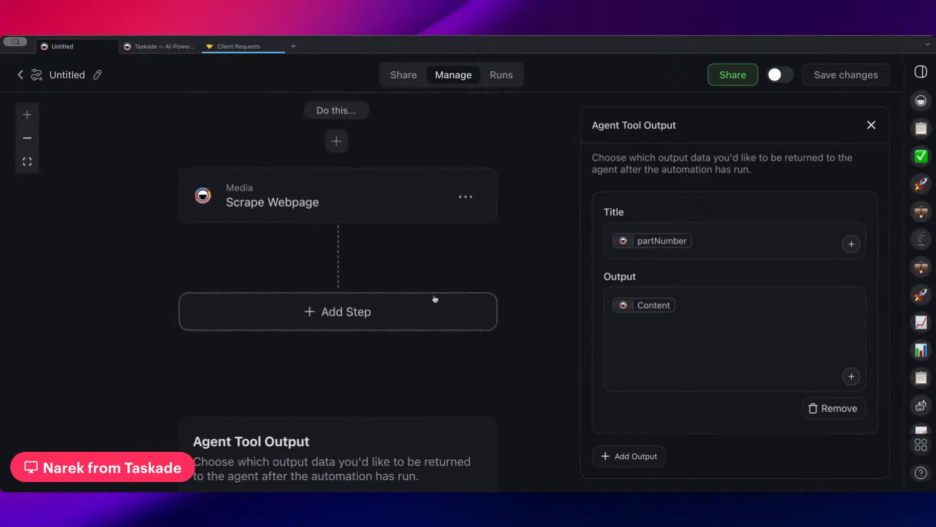
scroll(435, 299, "down", 2)
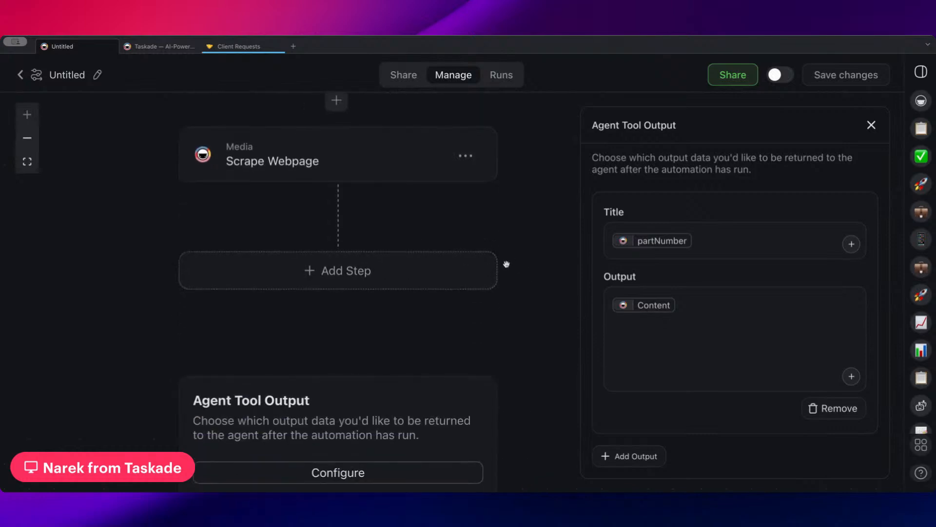
scroll(506, 264, "up", 8)
left_click(402, 341)
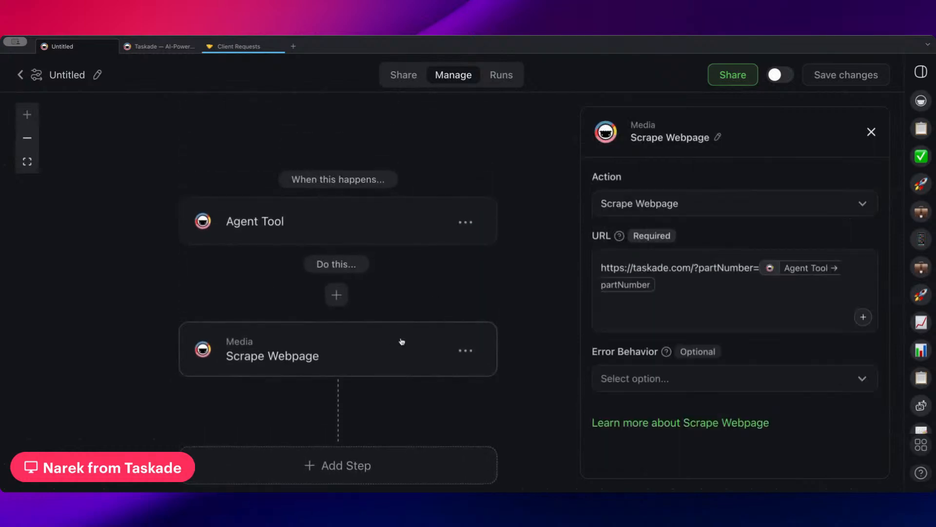
left_click_drag(638, 288, 581, 265)
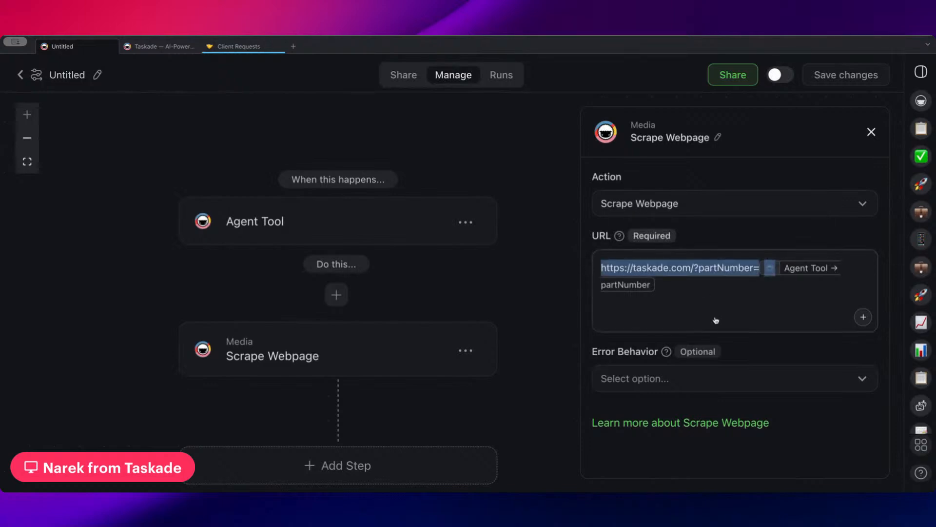
left_click(704, 301)
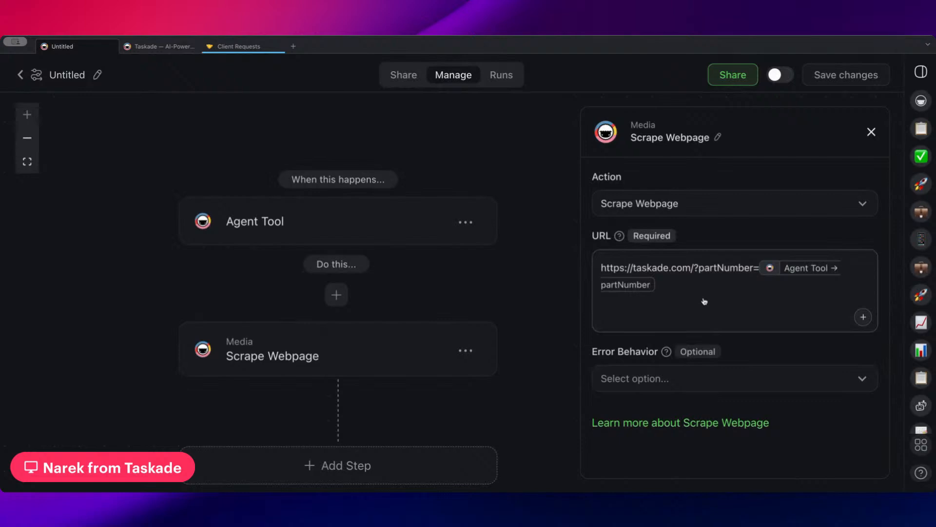
left_click_drag(692, 291, 558, 263)
left_click(679, 291)
Insert a Send HTTP Request step after the Agent Tool trigger, method GET.
left_click(336, 295)
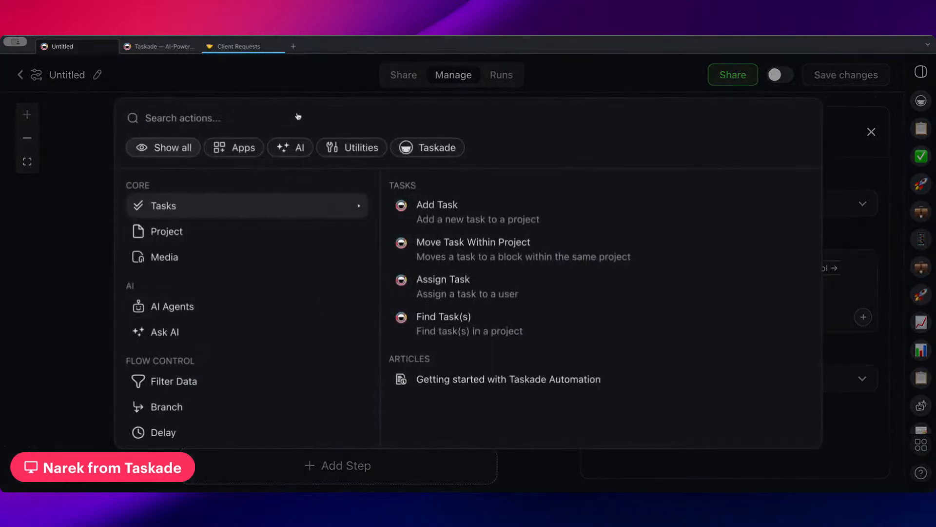
type("send")
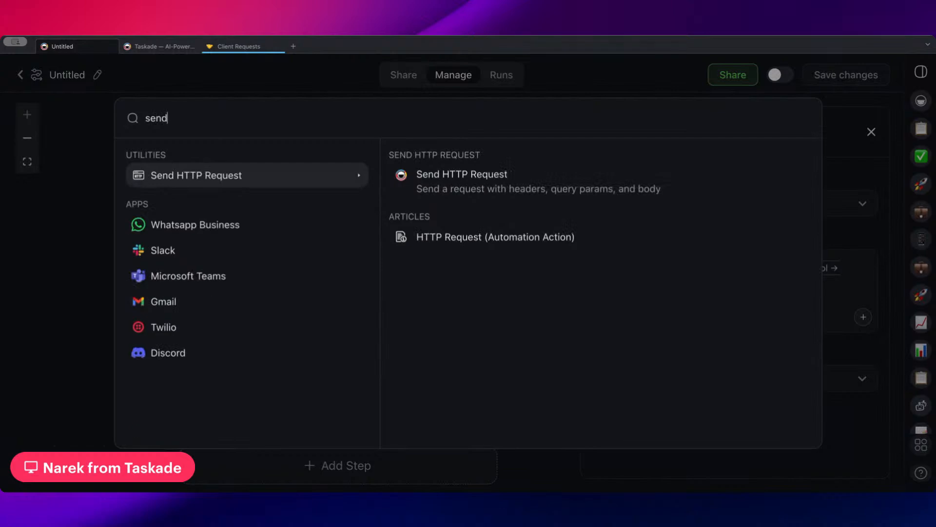
left_click(477, 189)
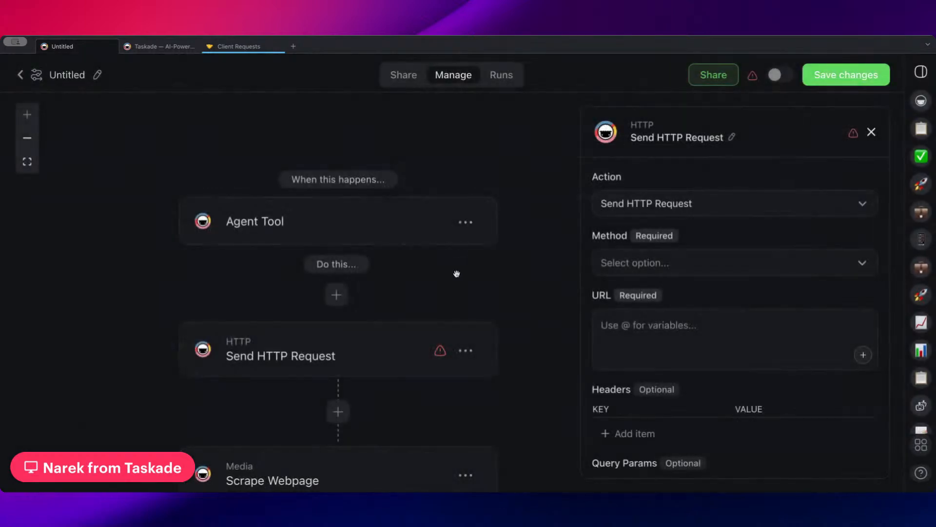
scroll(529, 182, "down", 3)
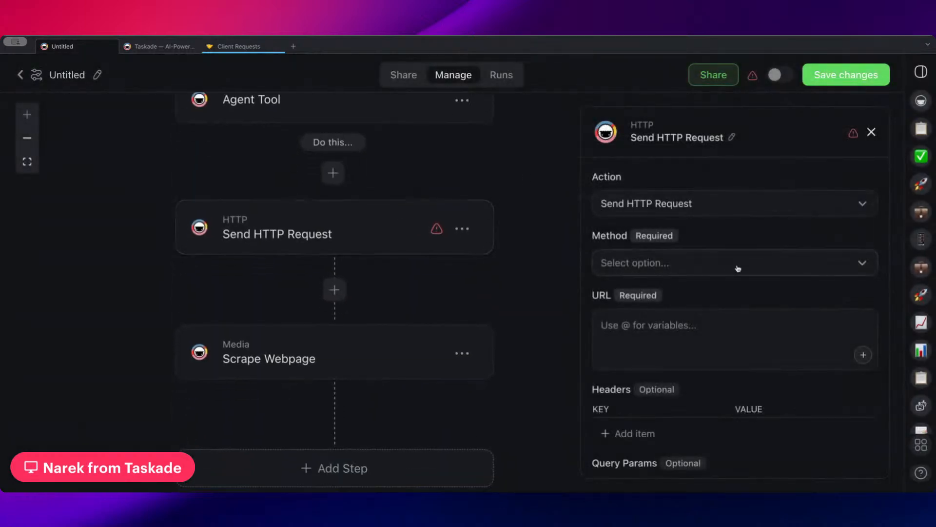
left_click(736, 265)
left_click(673, 300)
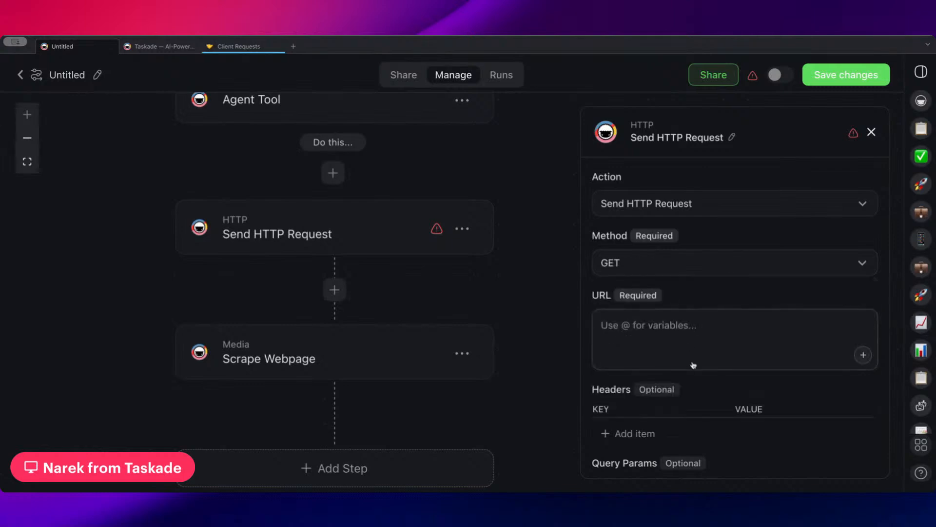
Try the partNumber variable in the request URL, then remove it again.
left_click(706, 335)
type("@")
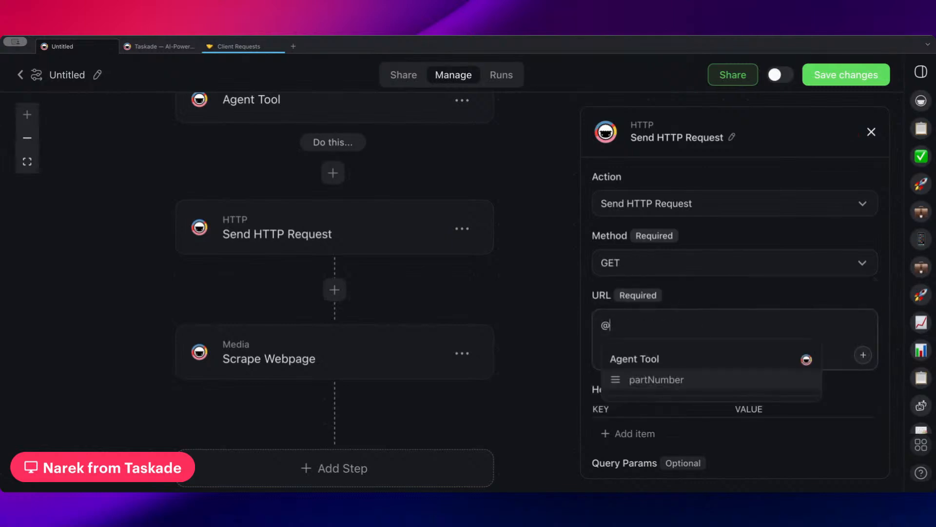
left_click(682, 374)
scroll(753, 313, "down", 2)
double_click(751, 293)
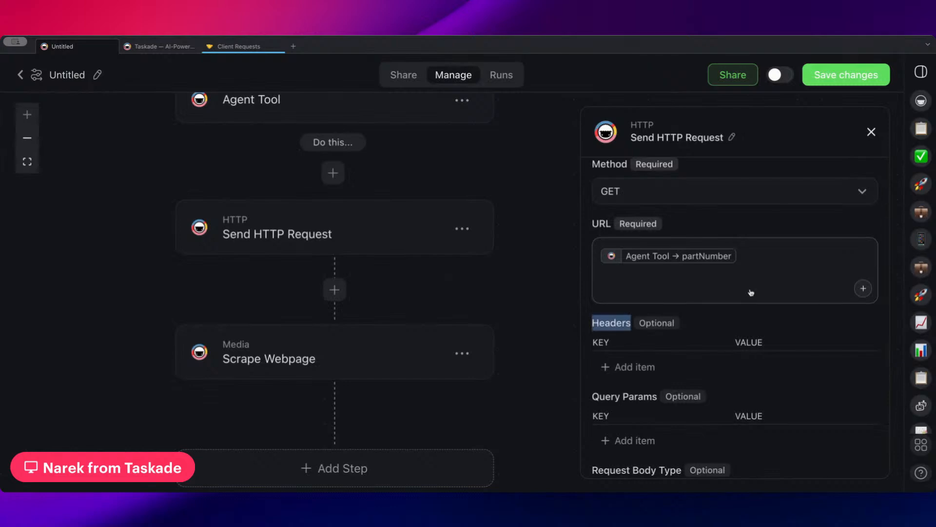
left_click(762, 251)
key("BackSpace")
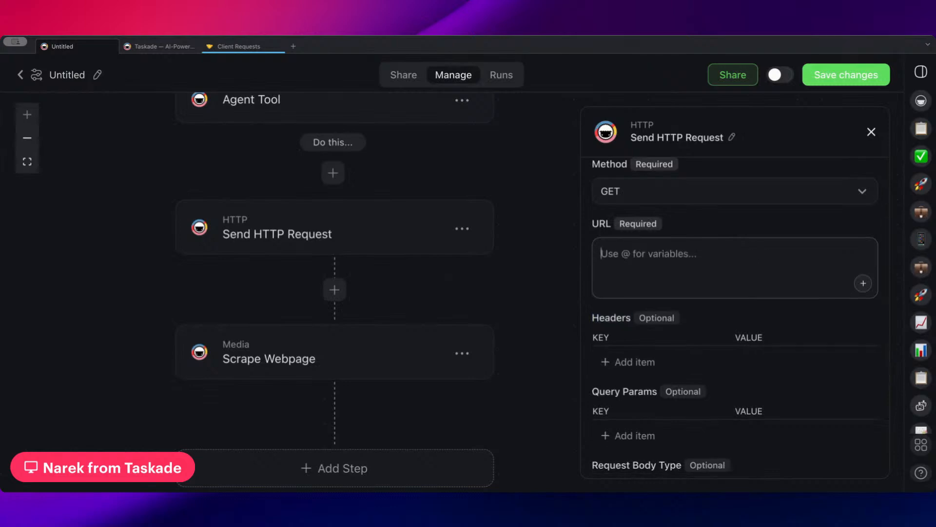
scroll(658, 302, "down", 2)
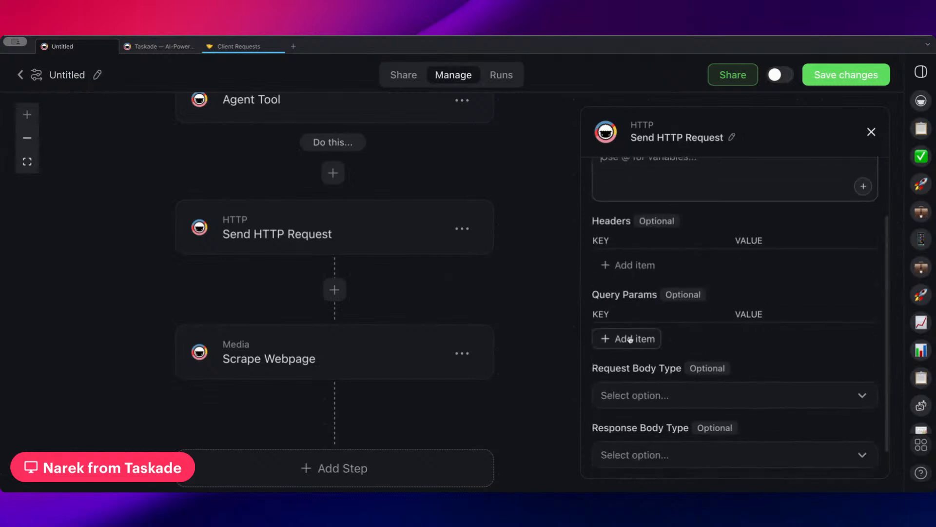
left_click(631, 345)
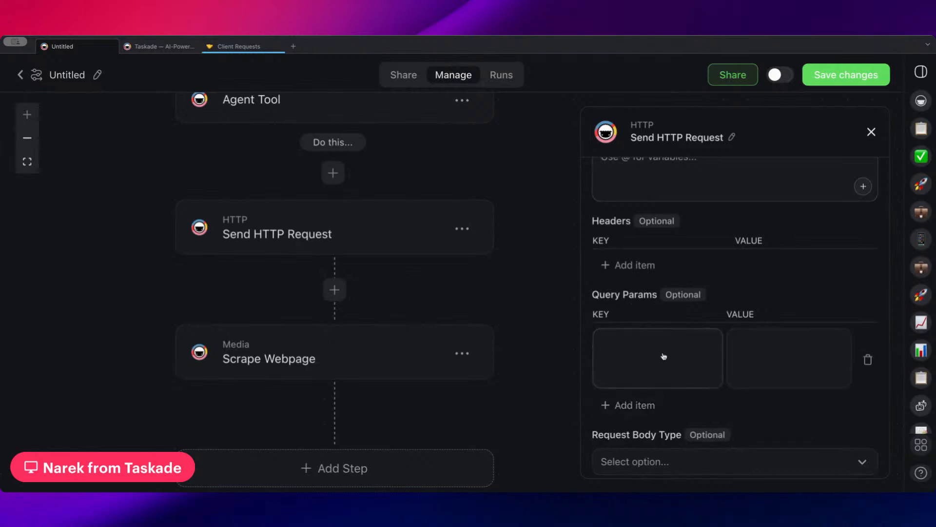
left_click(664, 355)
type("partNium")
key("BackSpace")
key("BackSpace")
key("BackSpace")
type("umber")
key("Tab")
type("@")
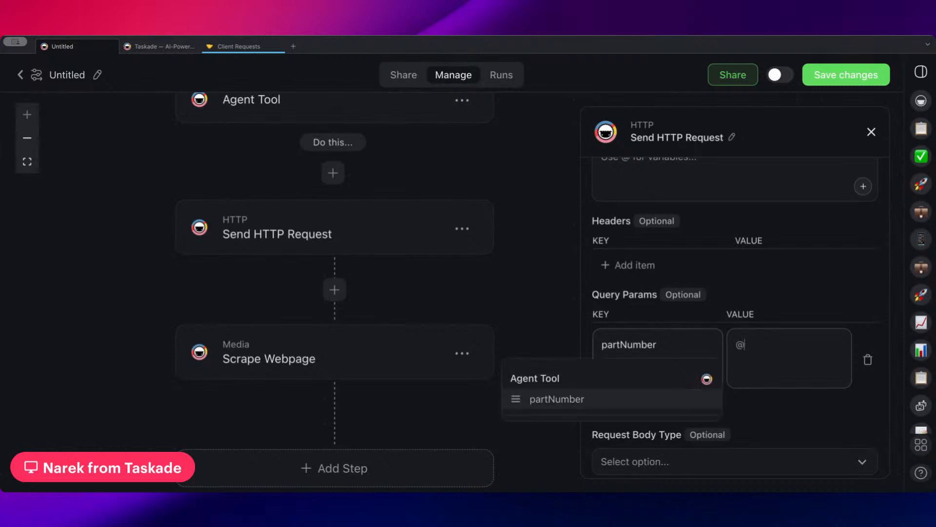
key("Return")
scroll(639, 382, "down", 3)
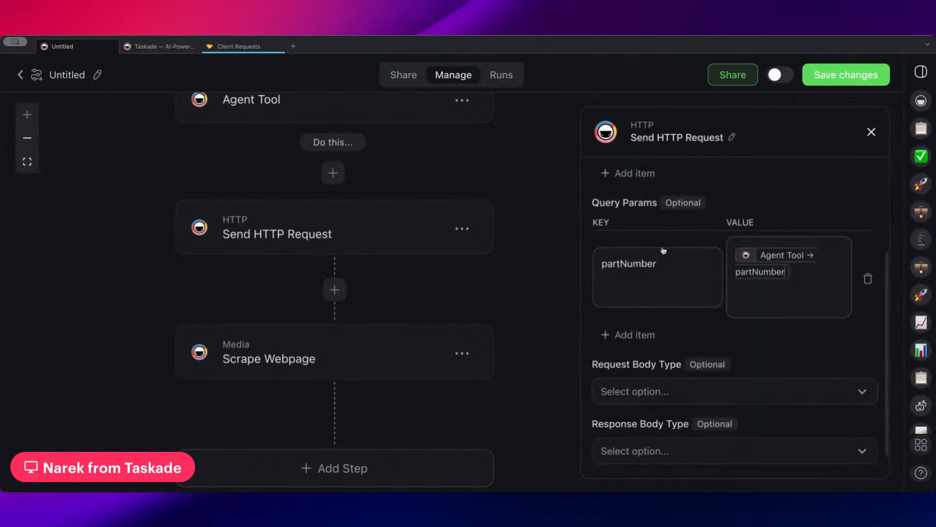
scroll(508, 224, "down", 2)
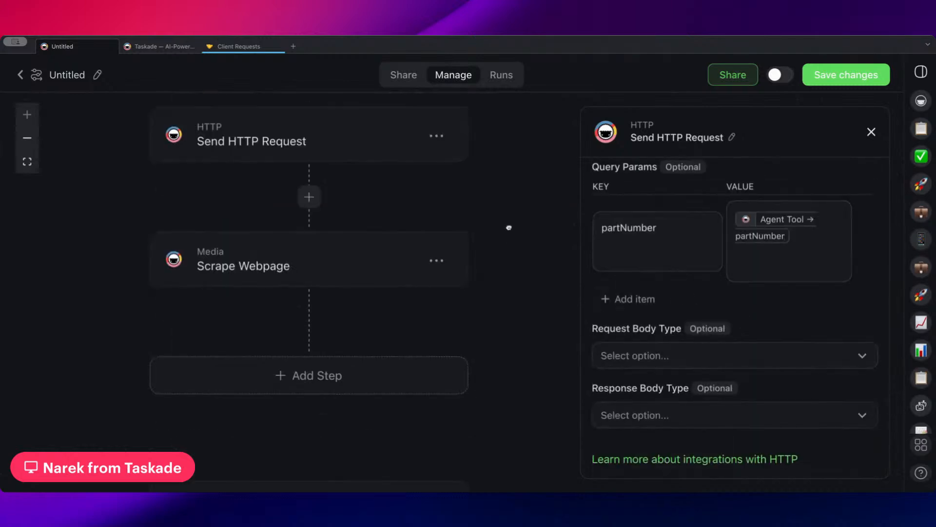
scroll(406, 222, "down", 2)
scroll(406, 222, "down", 1)
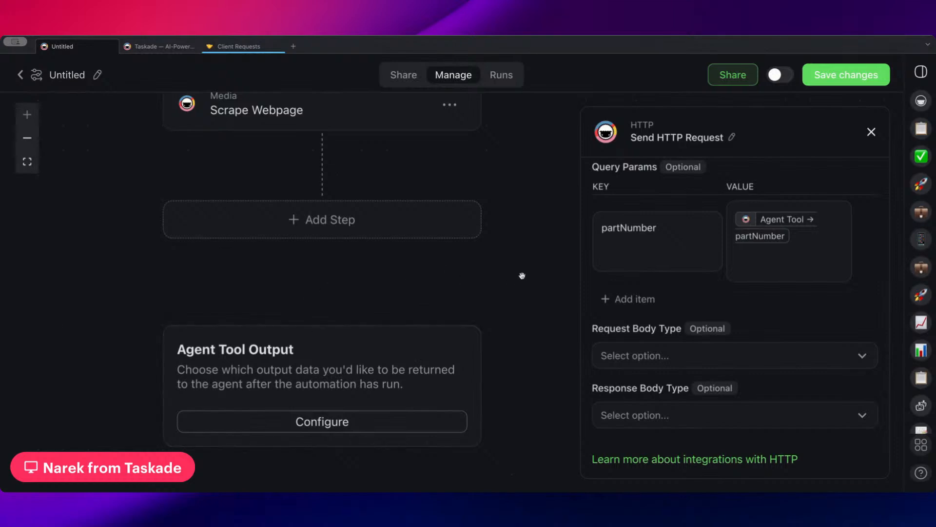
Pan the workflow up to the Agent Tool trigger and save the automation.
scroll(522, 276, "up", 10)
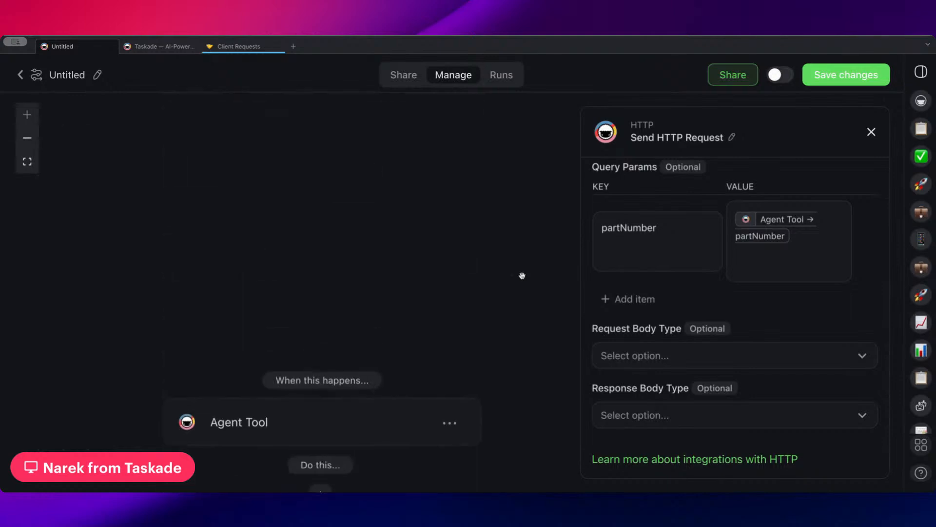
scroll(492, 255, "down", 8)
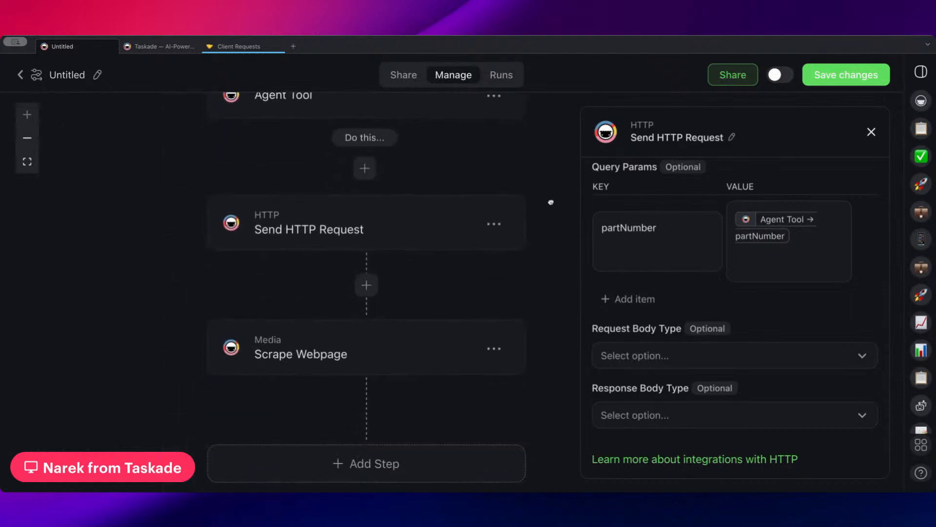
left_click_drag(551, 201, 550, 271)
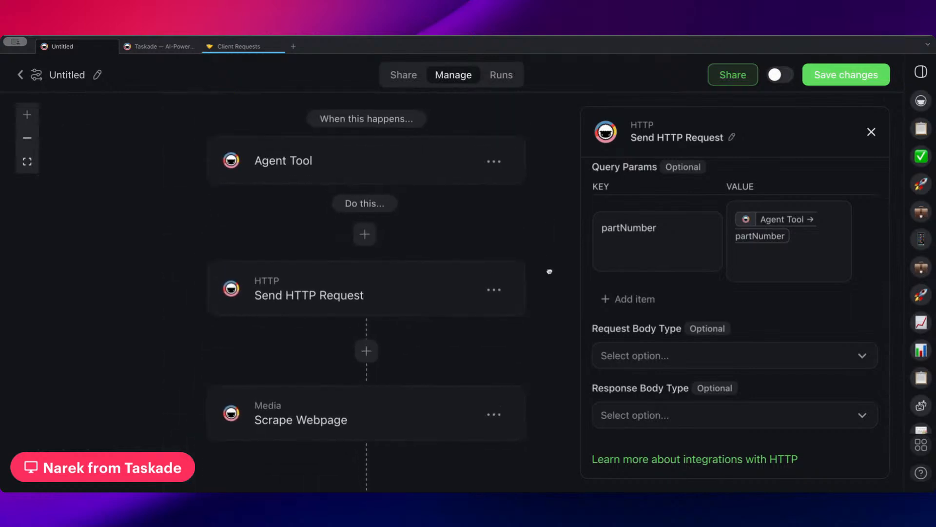
left_click(834, 78)
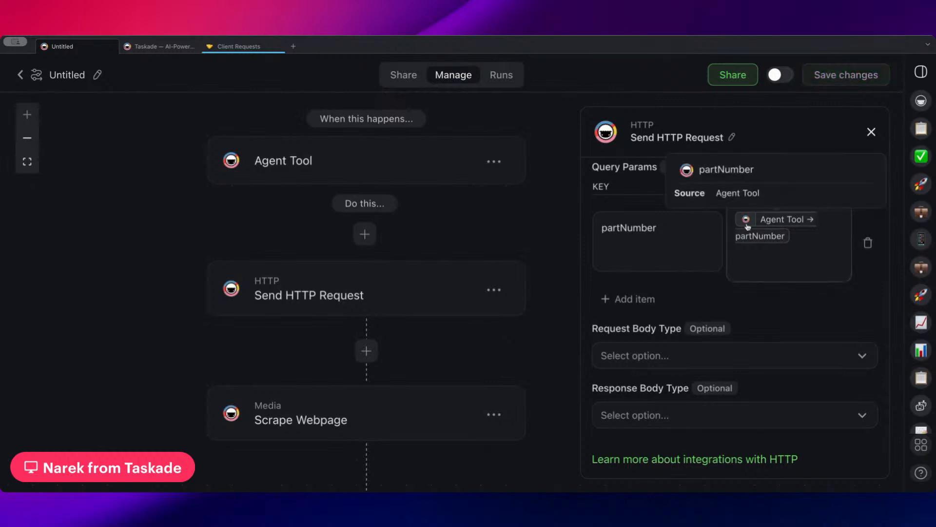
left_click_drag(477, 126, 499, 128)
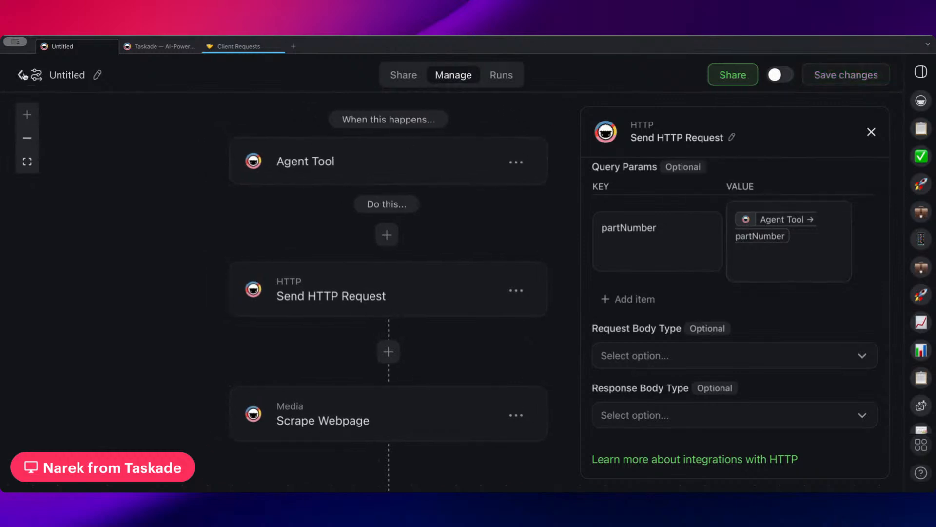